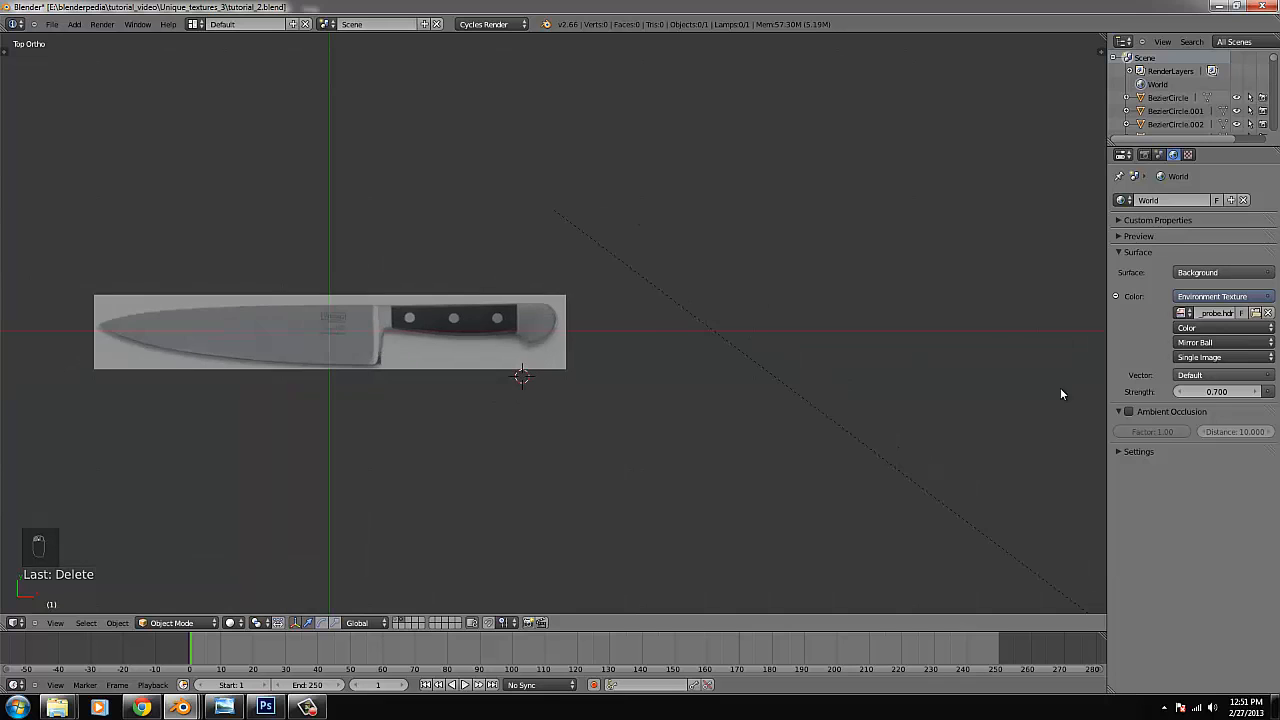
View the background image's folder as thumbnails to check knife.png, and leave the file browser without loading another file.
key(n)
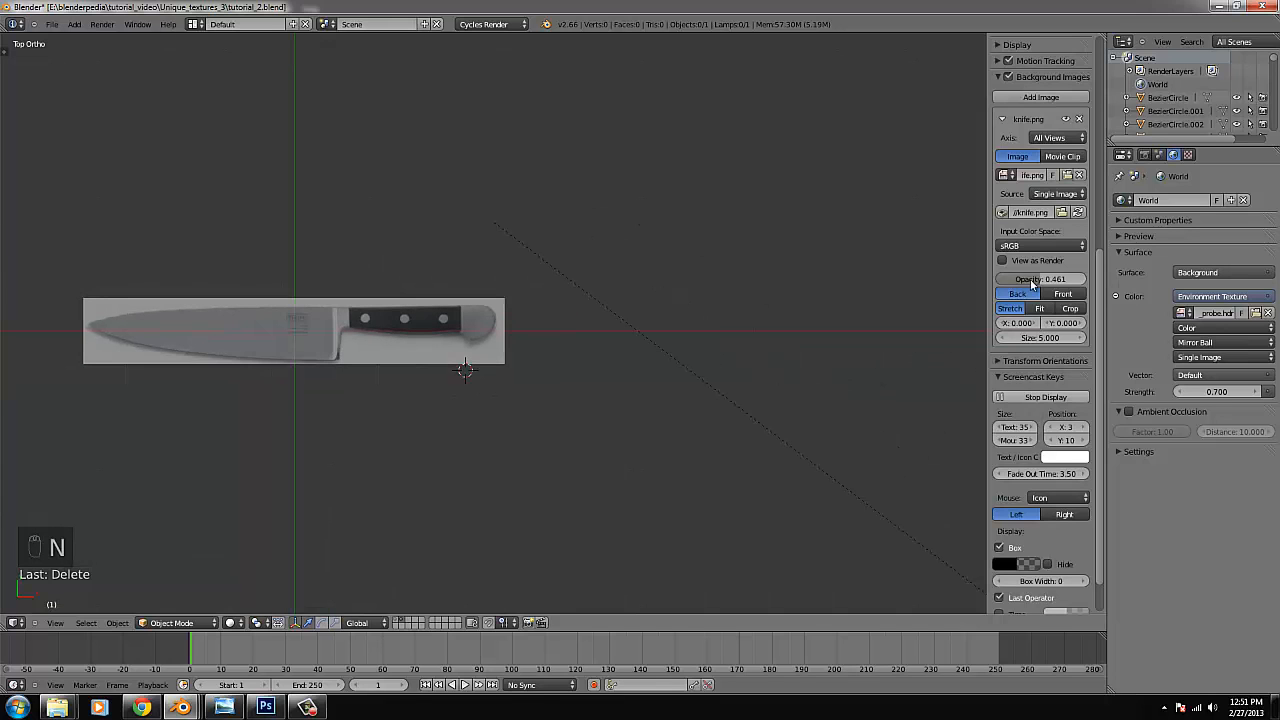
click(1056, 178)
click(229, 42)
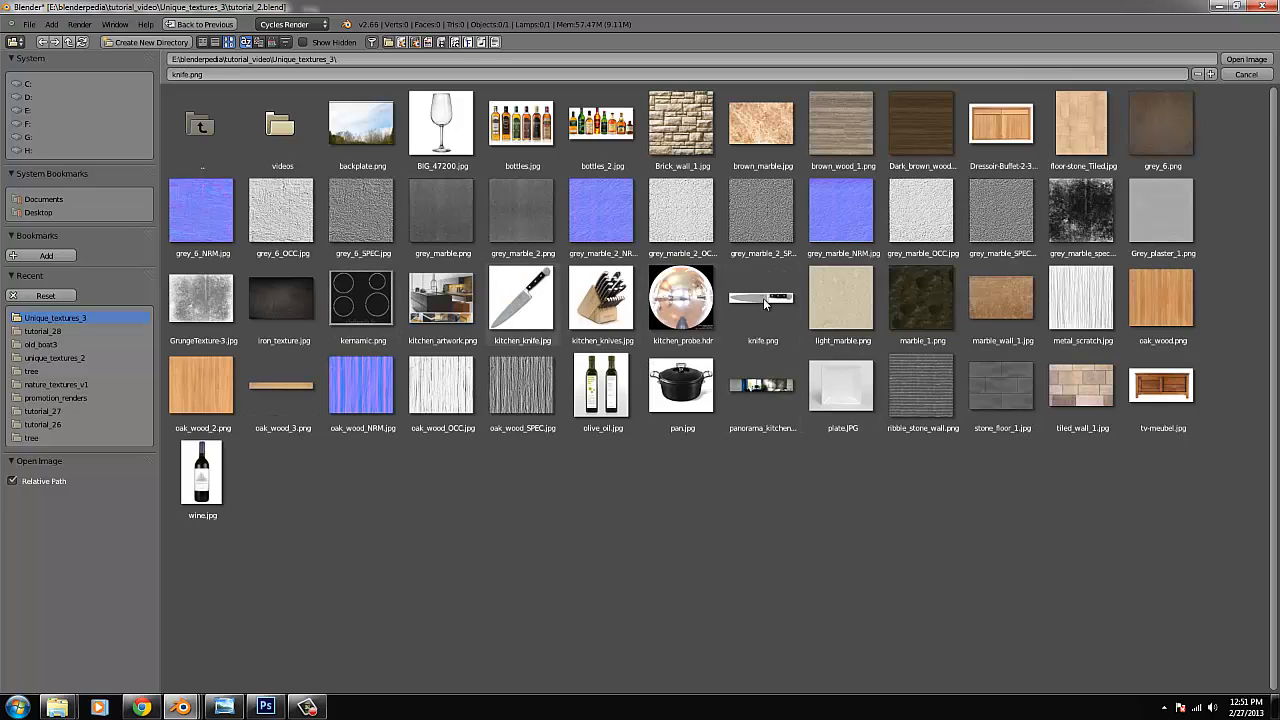
click(1246, 75)
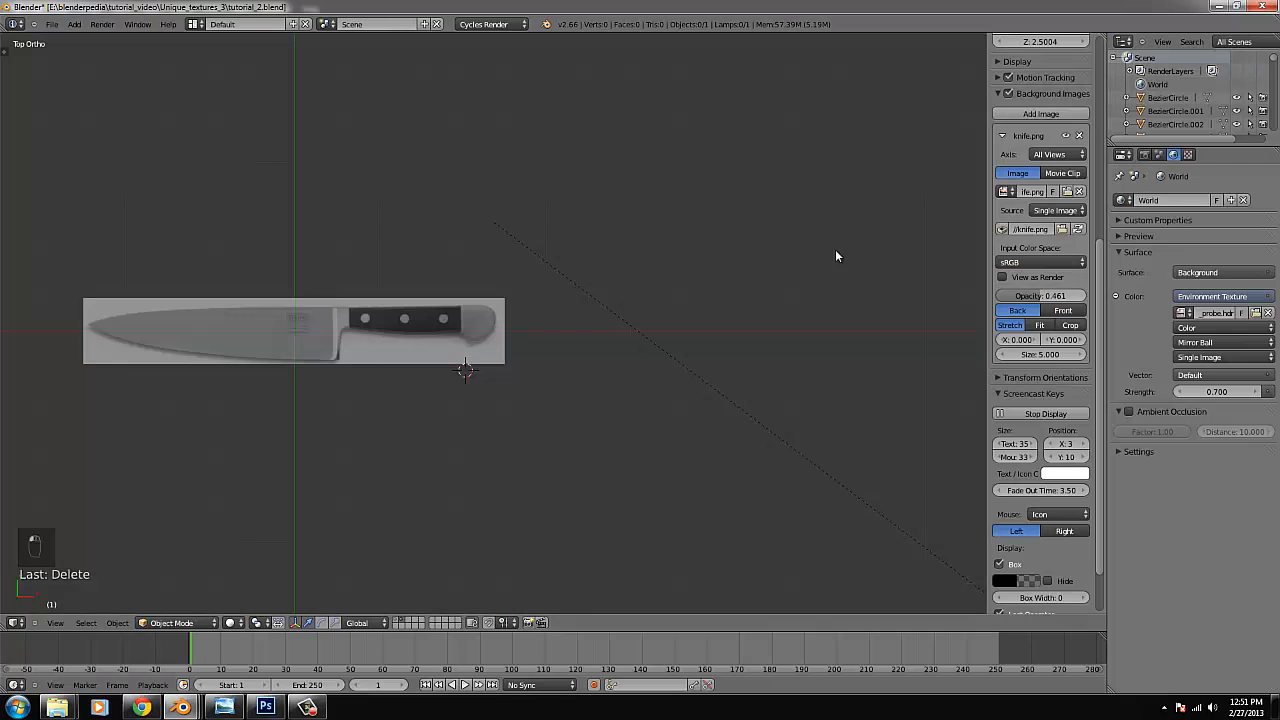
Set the opacity of the knife.png background image to about 0.705.
scroll(1054, 574, down, 2)
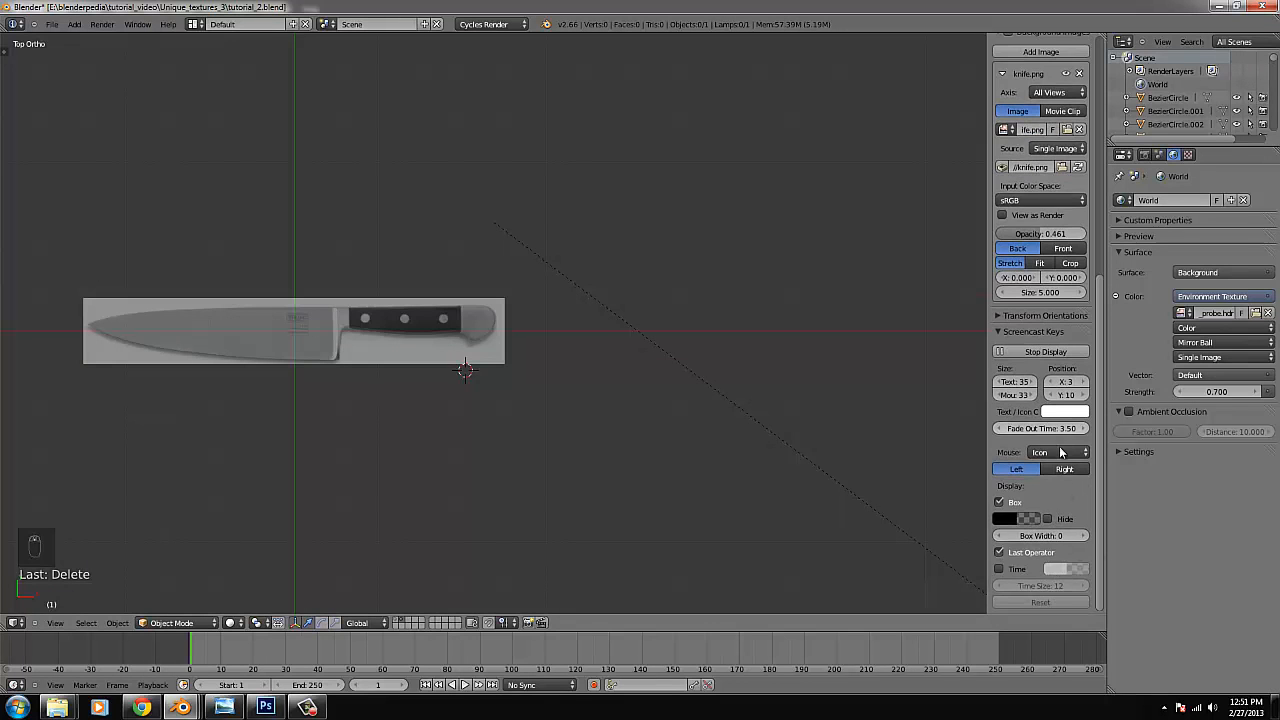
drag(1050, 236, 1072, 236)
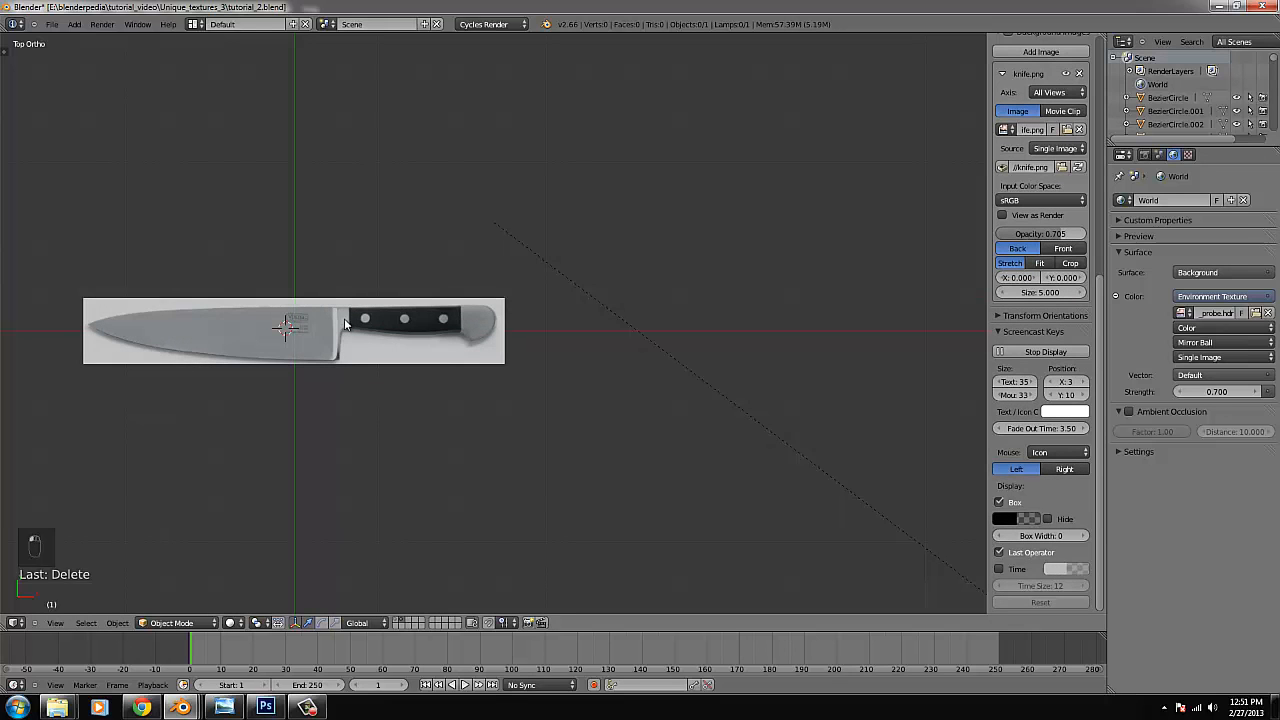
Add a cube mesh and place it over the knife's handle, scaled down to roughly the handle's height.
key(alt+Home)
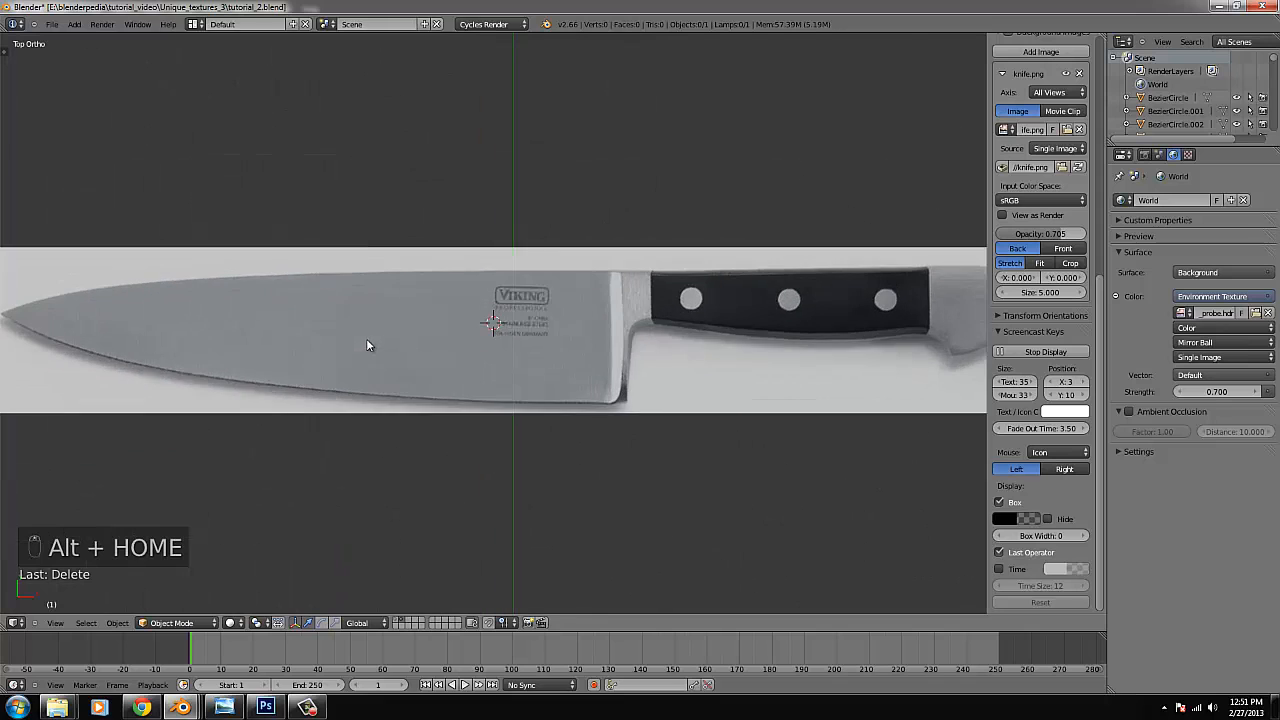
scroll(395, 337, down, 1)
click(74, 24)
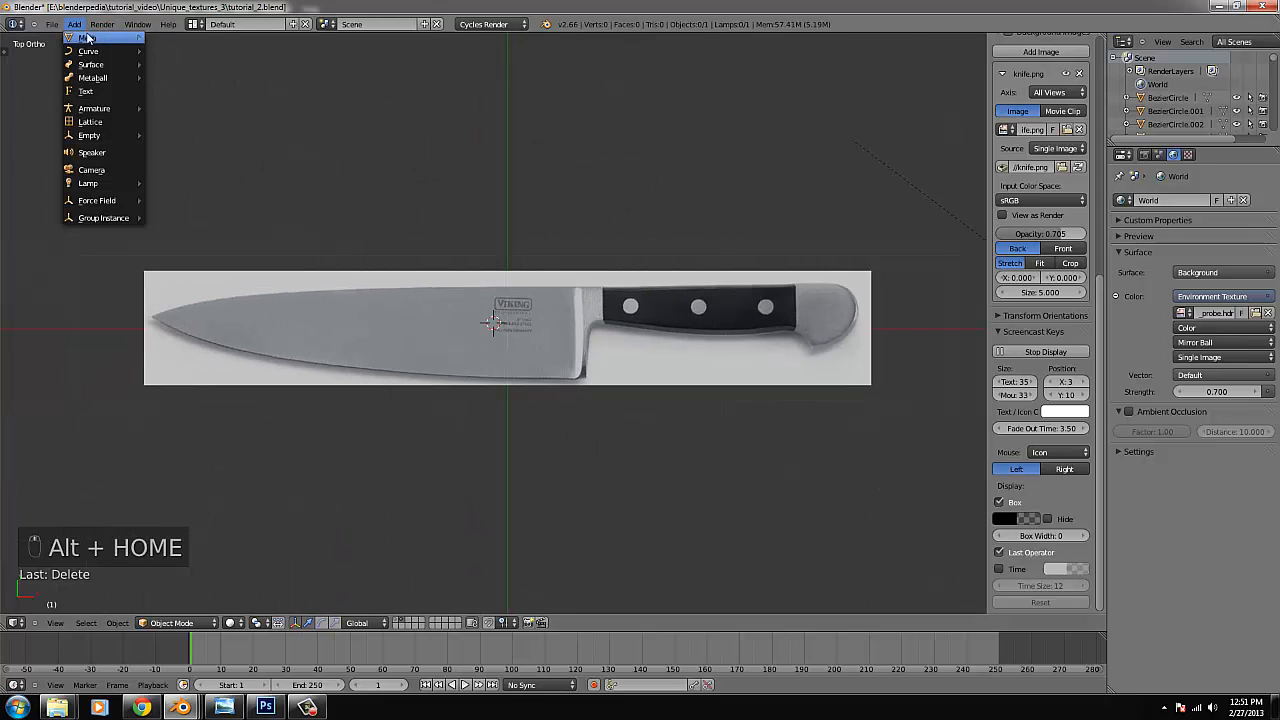
click(169, 51)
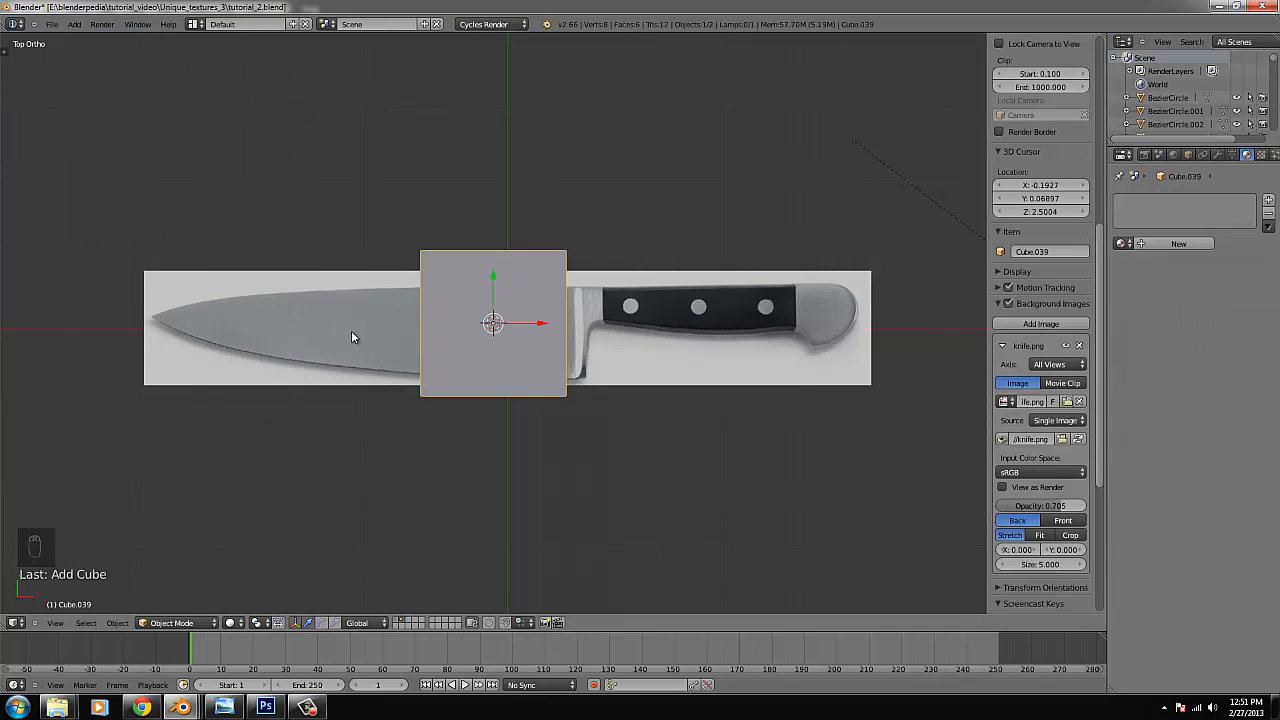
key(g)
click(598, 360)
key(s)
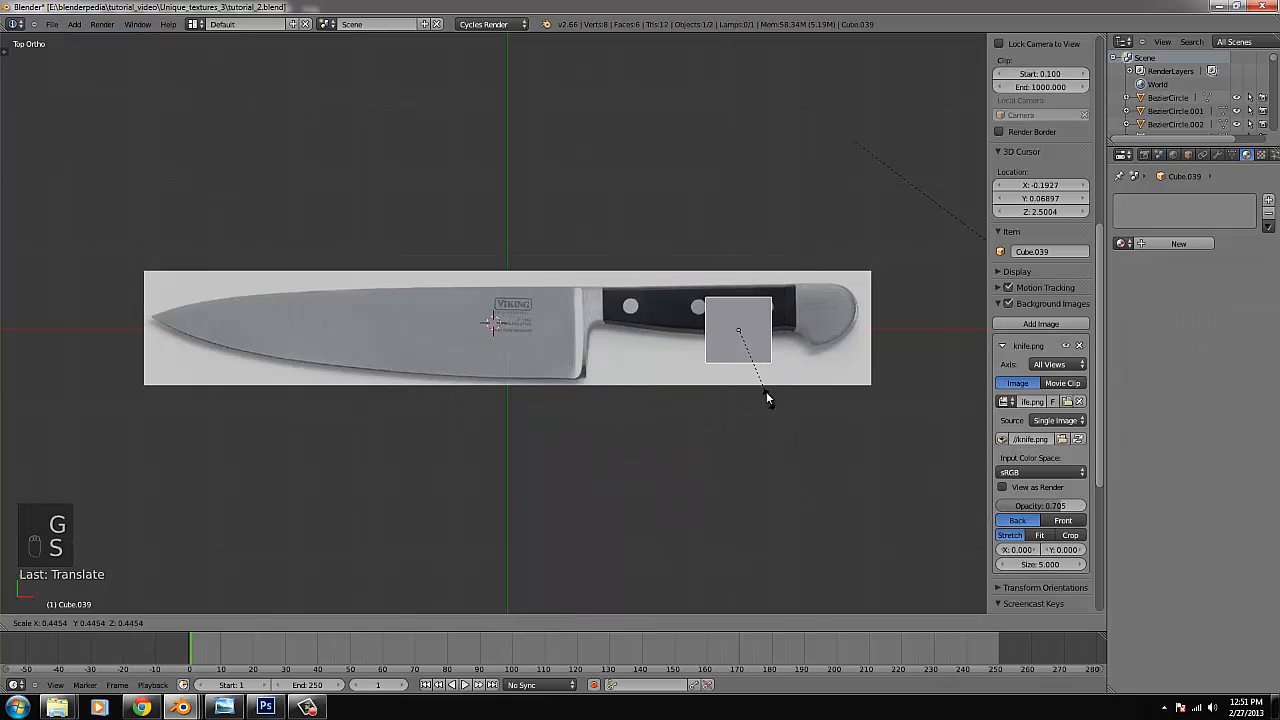
click(778, 390)
key(g)
click(784, 368)
key(s)
click(752, 374)
Fine-tune the cube's size and position in top view to fit within the black grip beside the middle rivet.
key(ctrl+KP_Decimal)
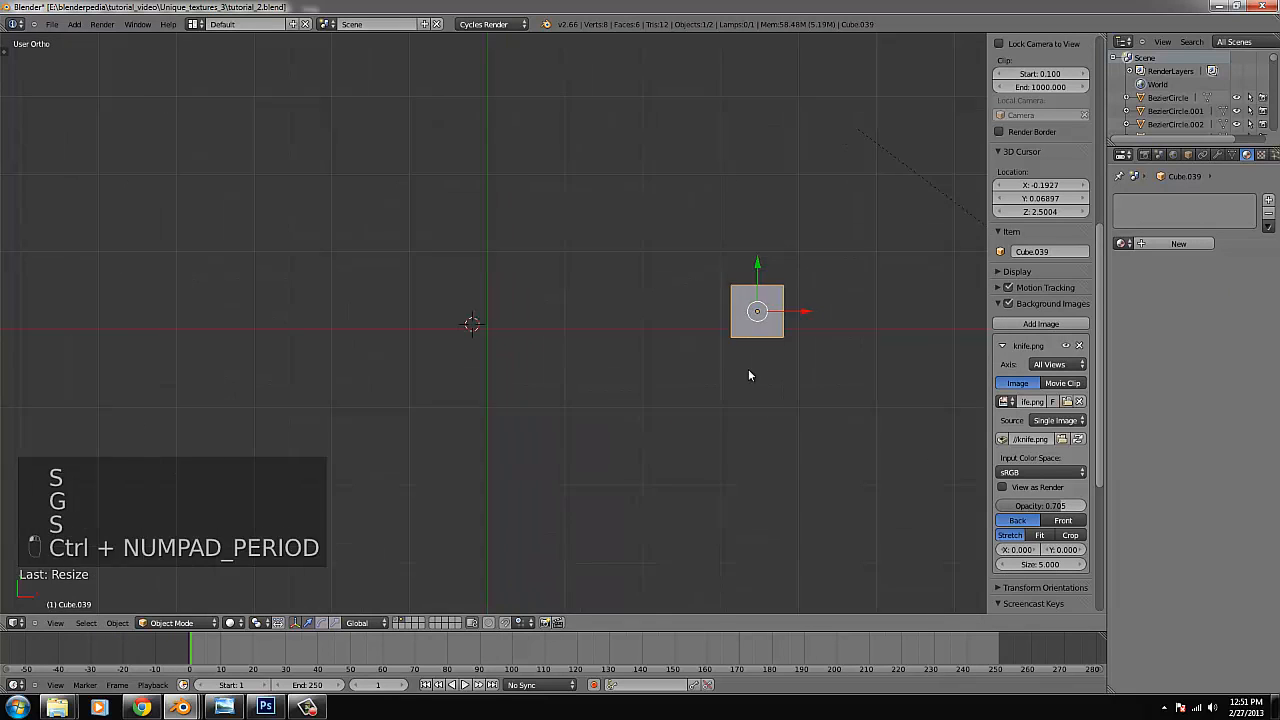
key(KP_7)
scroll(677, 396, down, 3)
key(g)
click(530, 442)
key(s)
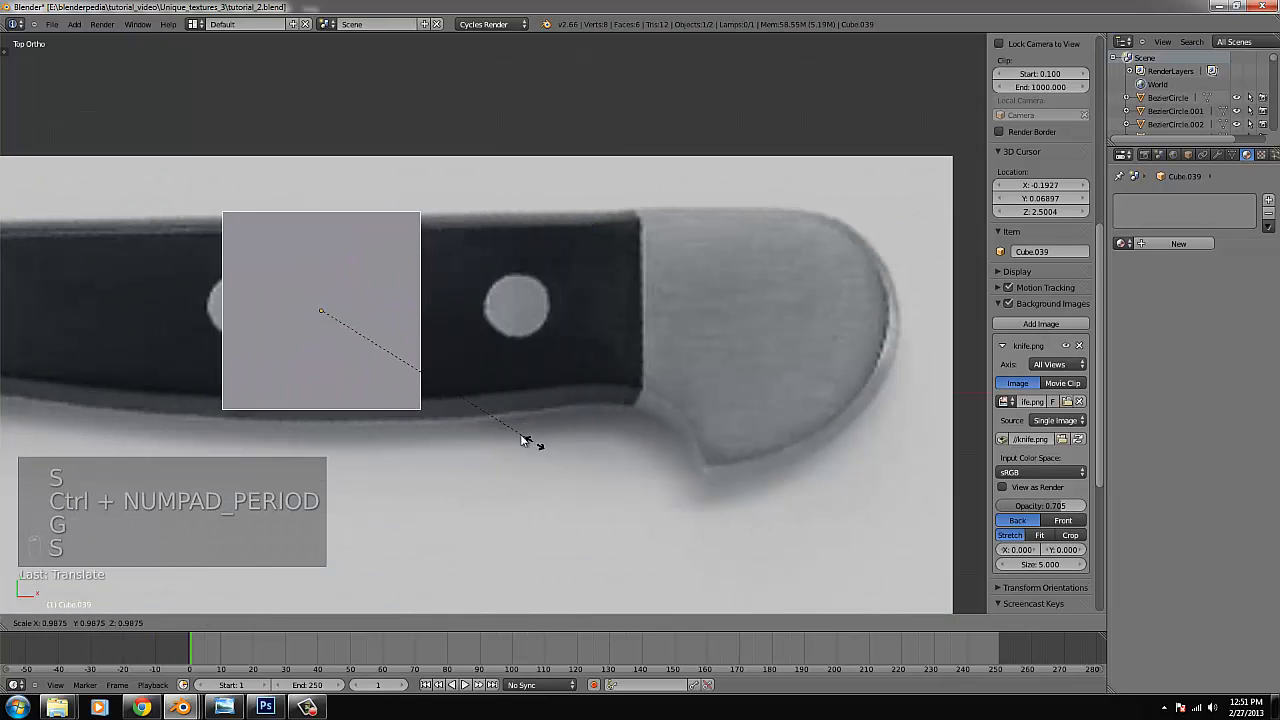
click(498, 428)
key(g)
click(494, 431)
key(s)
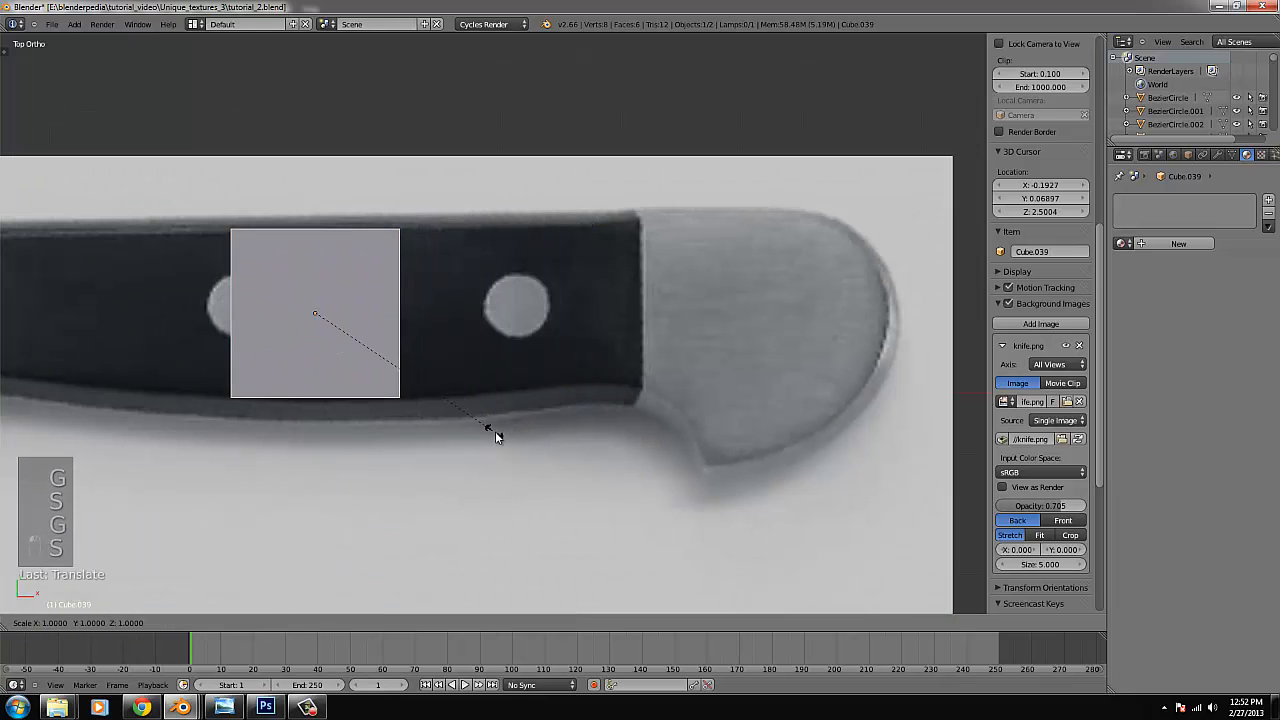
click(496, 436)
key(ctrl+KP_Decimal)
scroll(598, 392, down, 4)
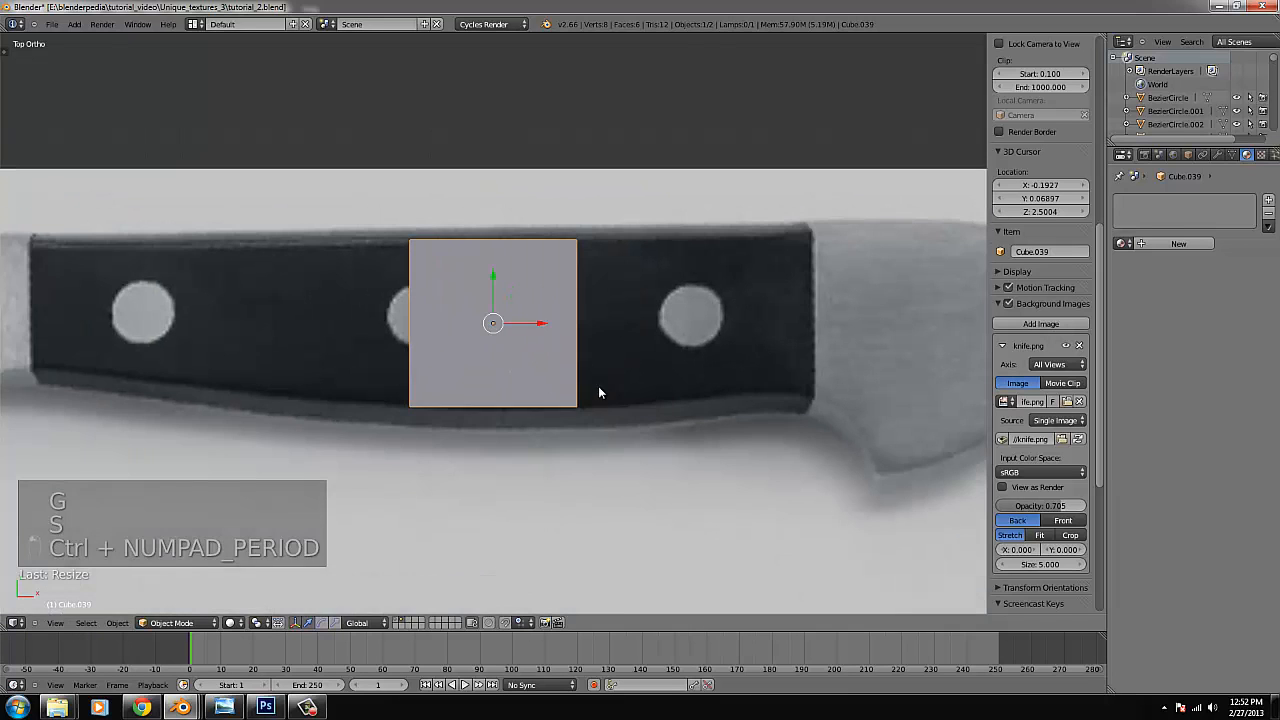
key(Tab)
key(Tab)
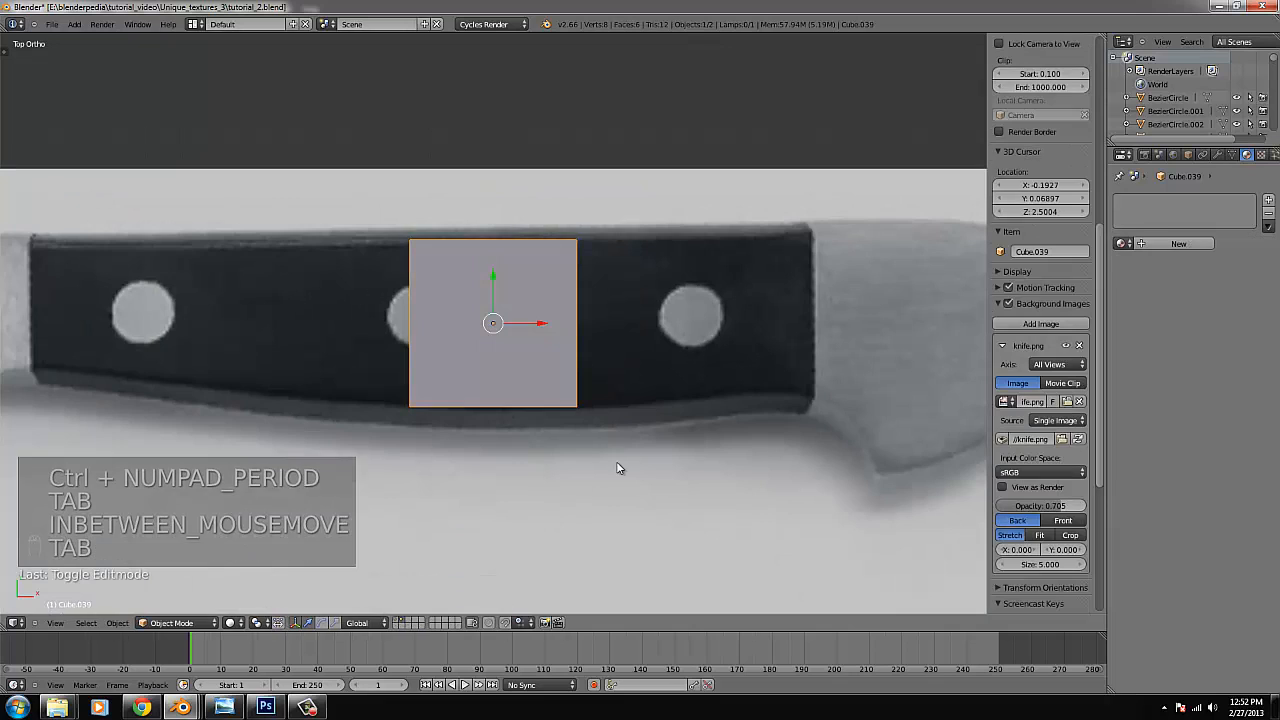
middle_drag(617, 468, 614, 371)
key(s)
click(590, 356)
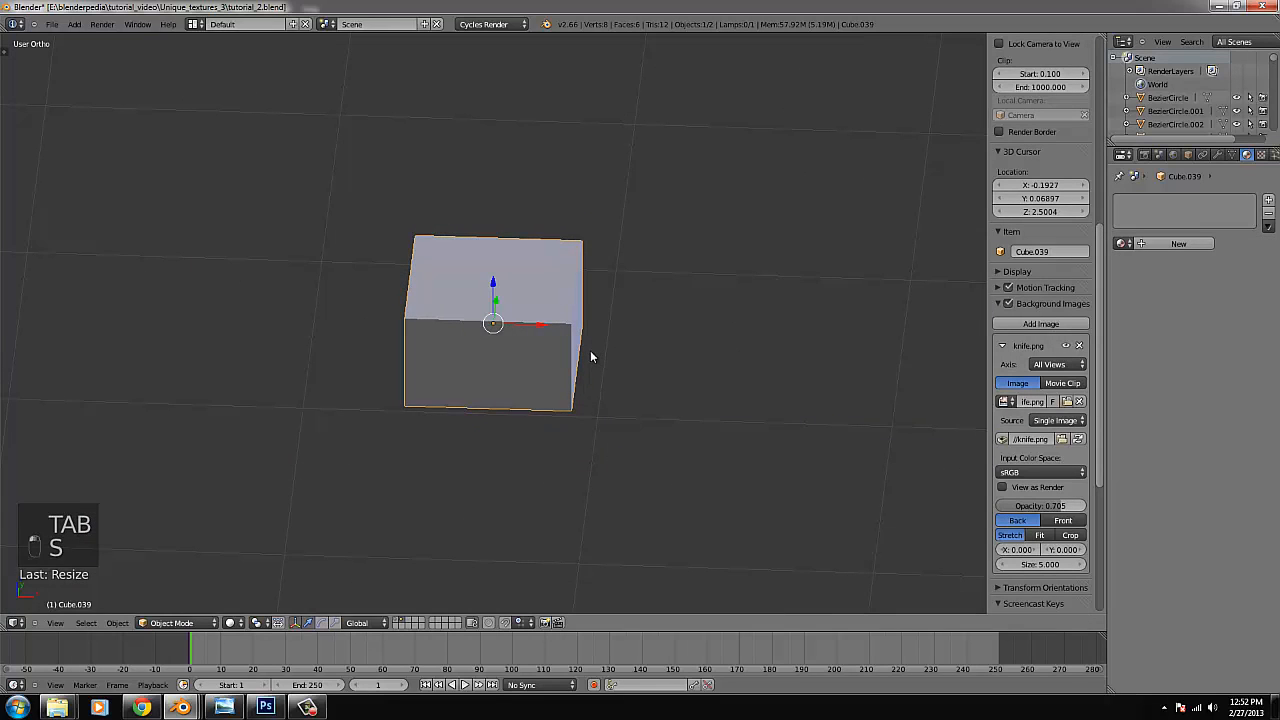
Edit the cube in wireframe top view and extrude its blade-side face past the middle rivet toward the blade.
key(KP_7)
key(Tab)
key(z)
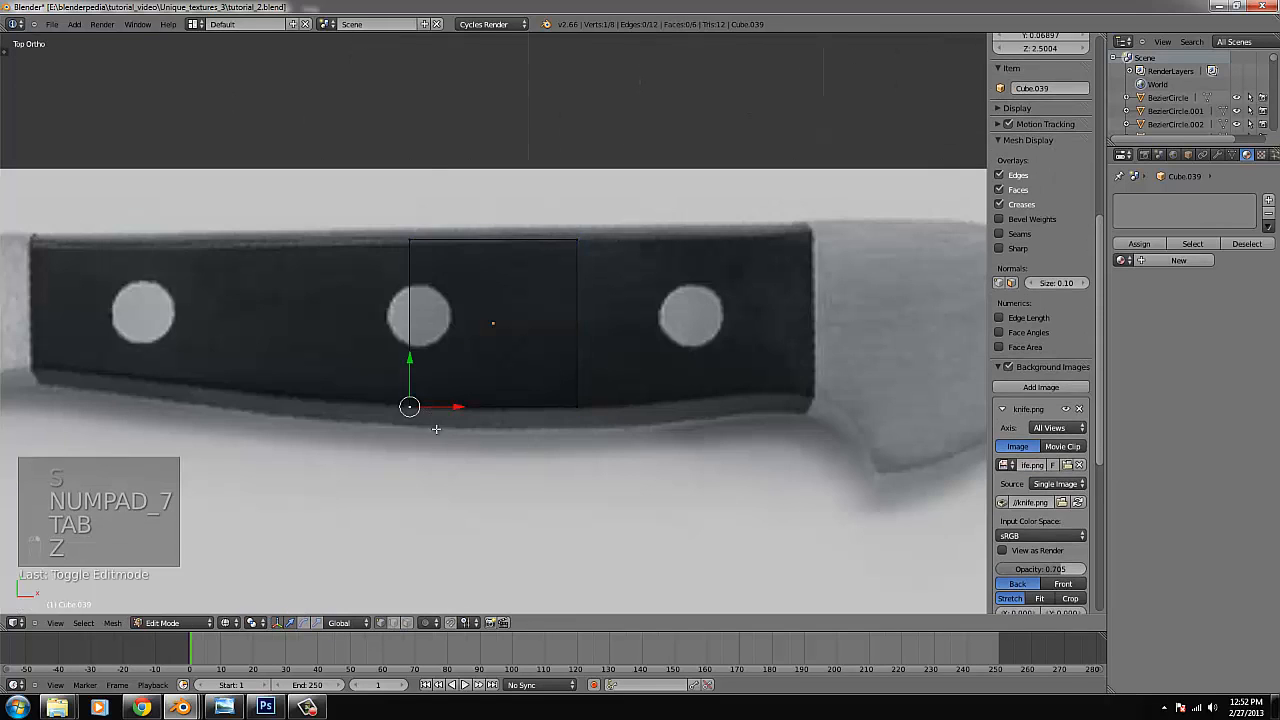
key(b)
drag(385, 225, 440, 420)
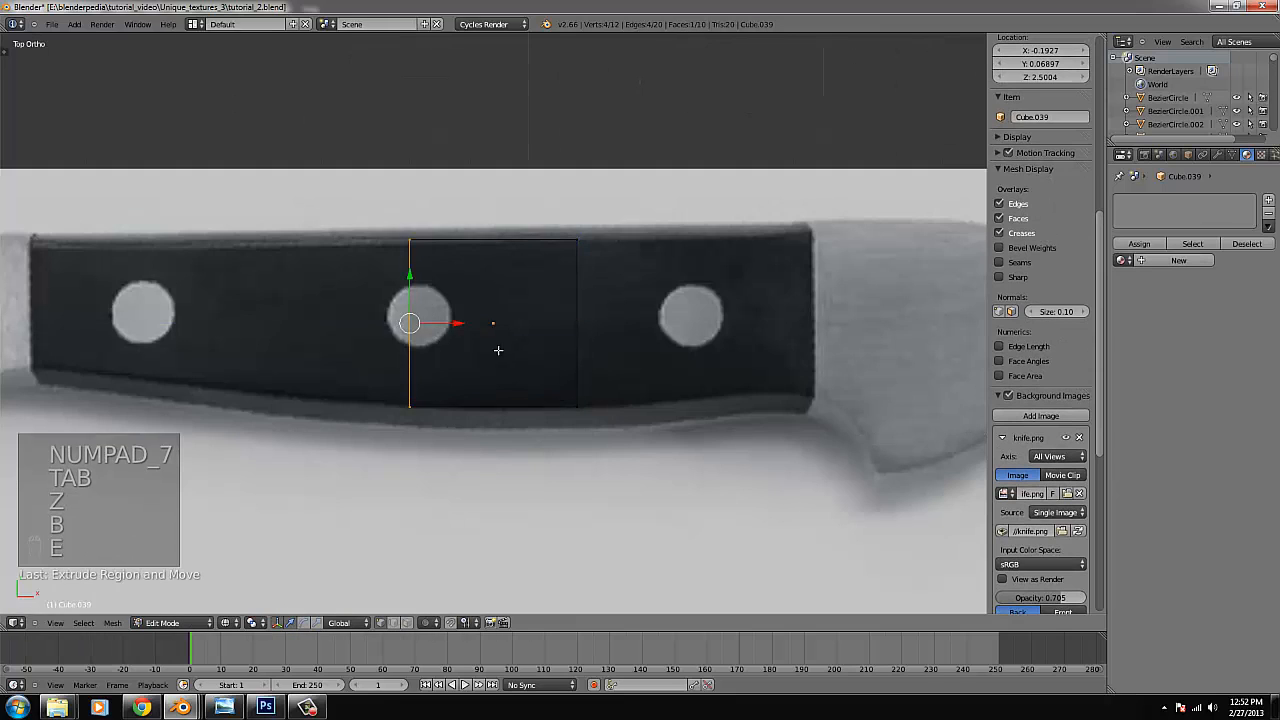
key(e)
click(430, 345)
Scale the extruded end face along Y to about 0.94 to taper it with the grip.
key(s)
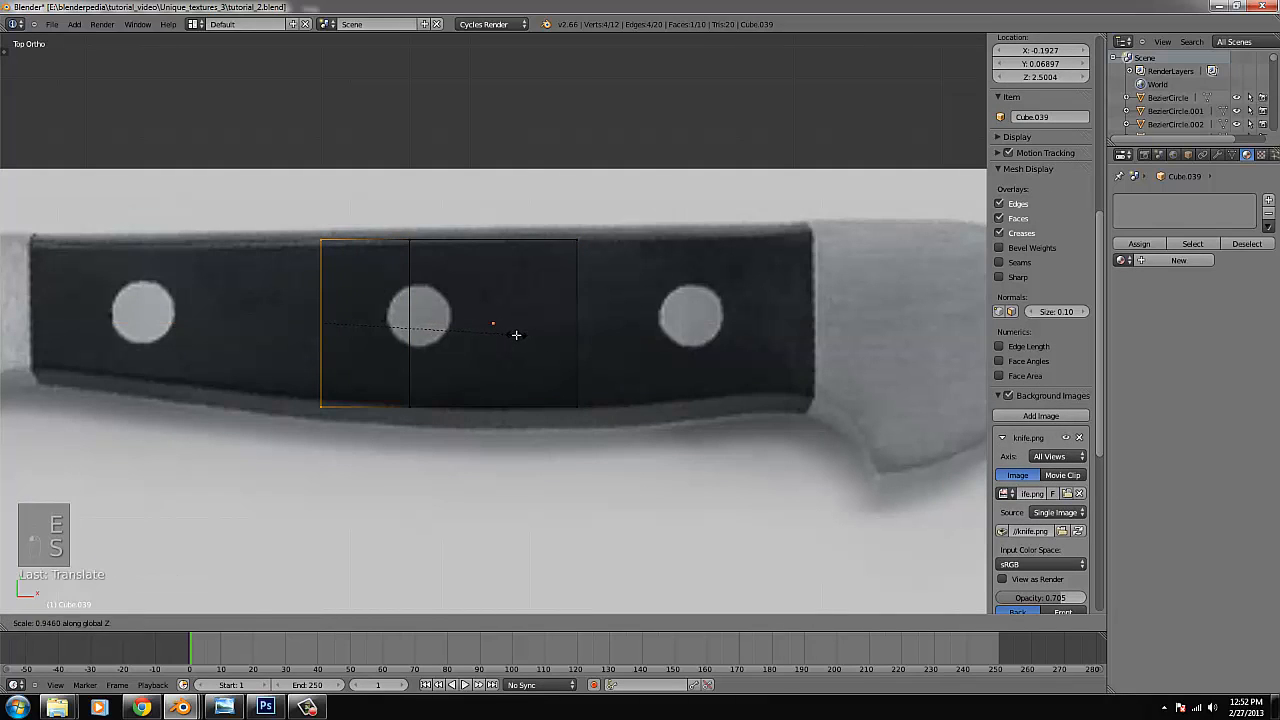
key(s)
key(y)
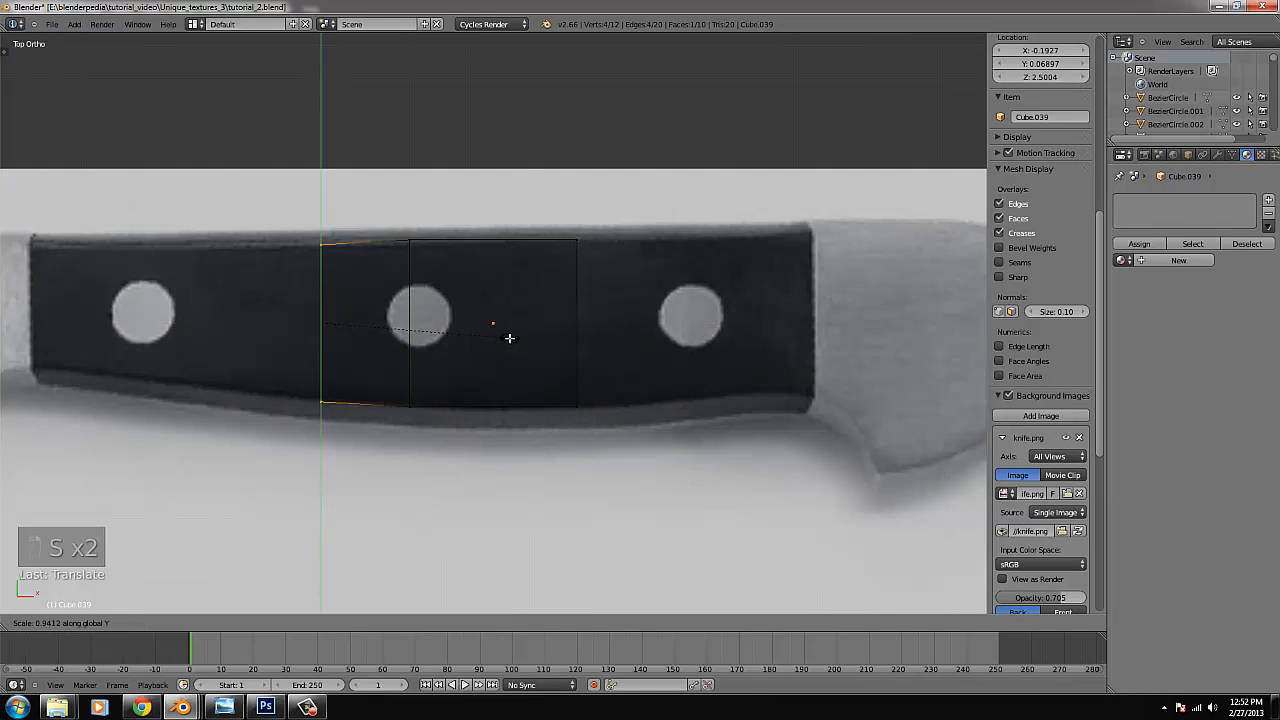
click(509, 338)
key(ctrl+KP_Decimal)
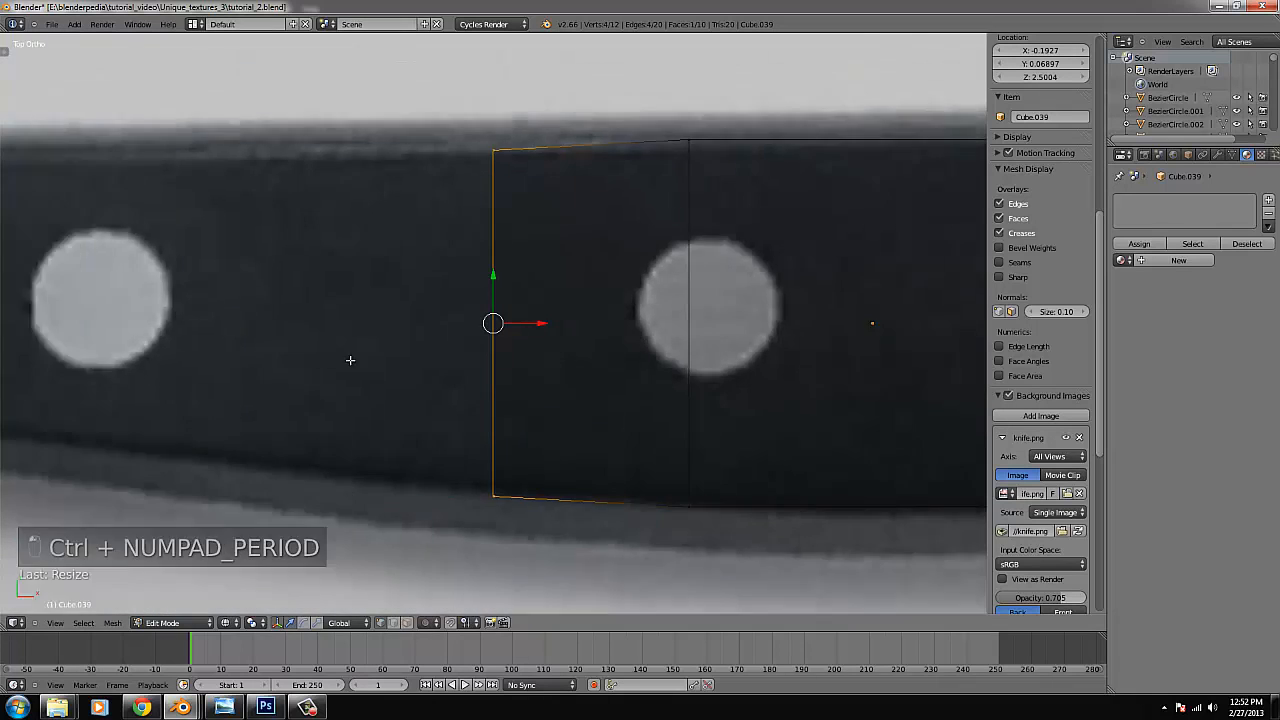
Extrude the tapered end face about 0.4 units farther toward the blade, beside the front rivet.
key(e)
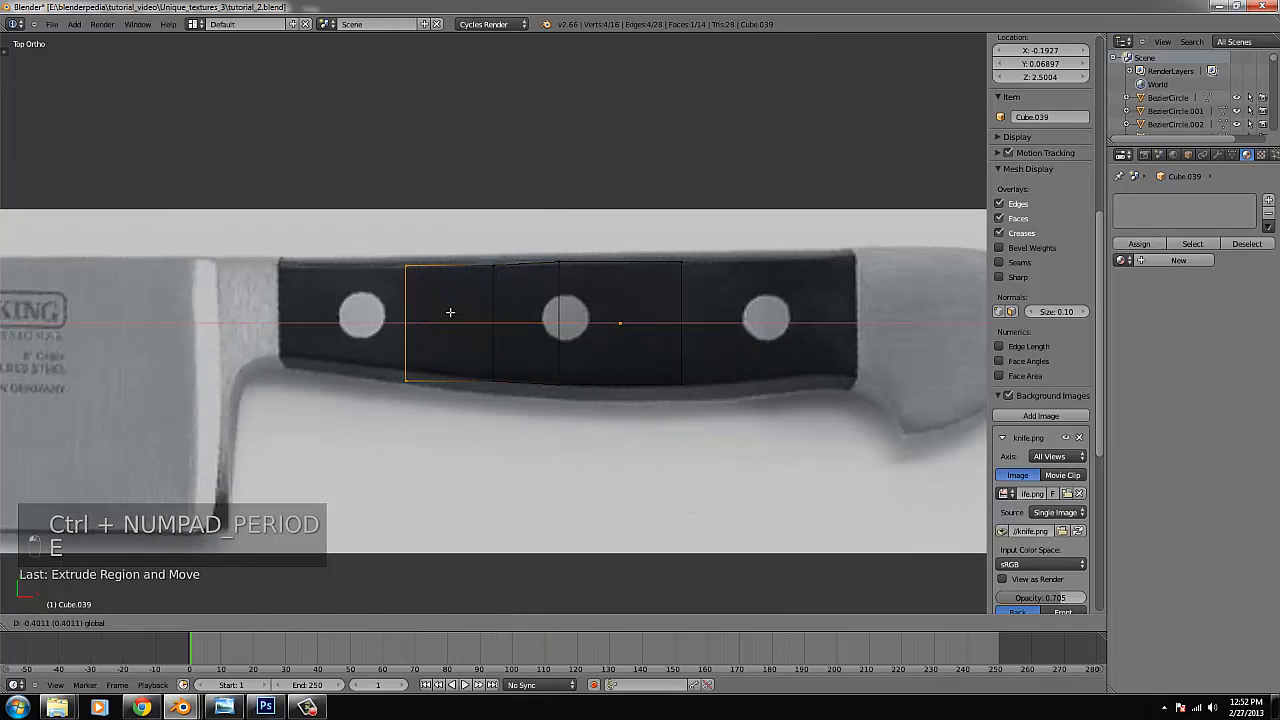
click(445, 320)
key(s)
right_click(526, 345)
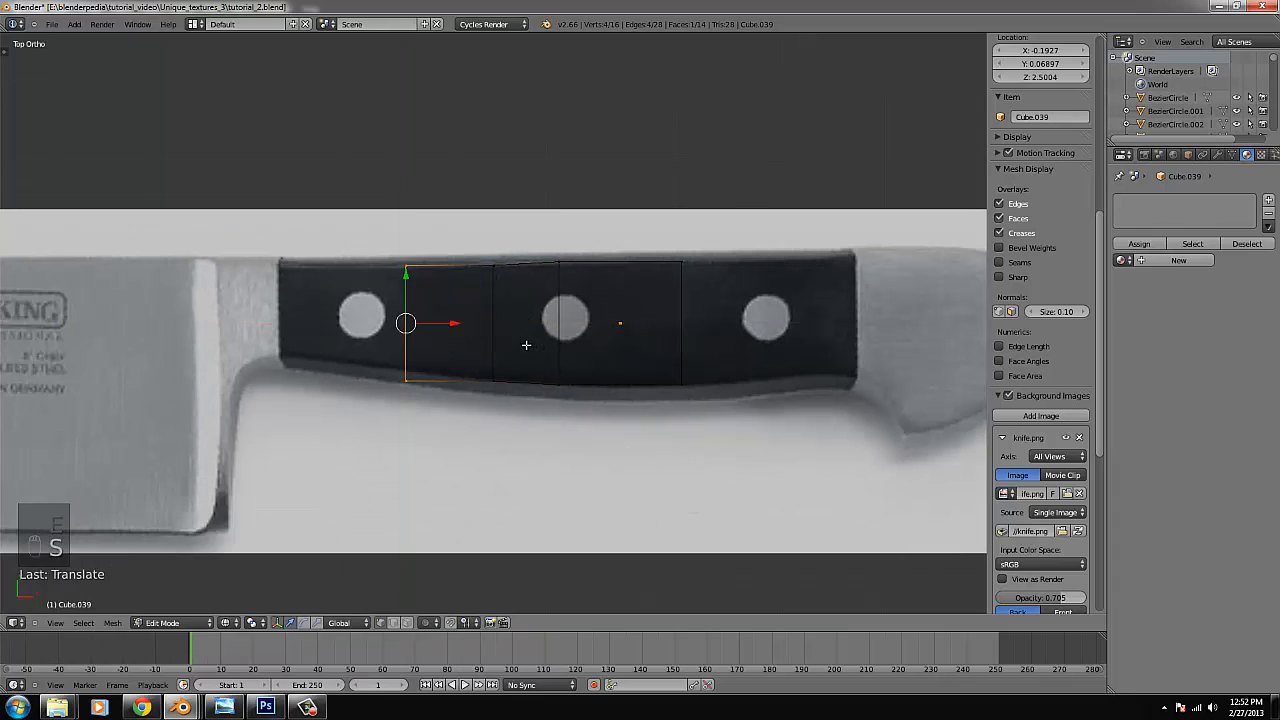
Raise the lower corner vertices of the extruded end to the grip's lower contour.
right_click(398, 378)
key(b)
drag(416, 405, 407, 333)
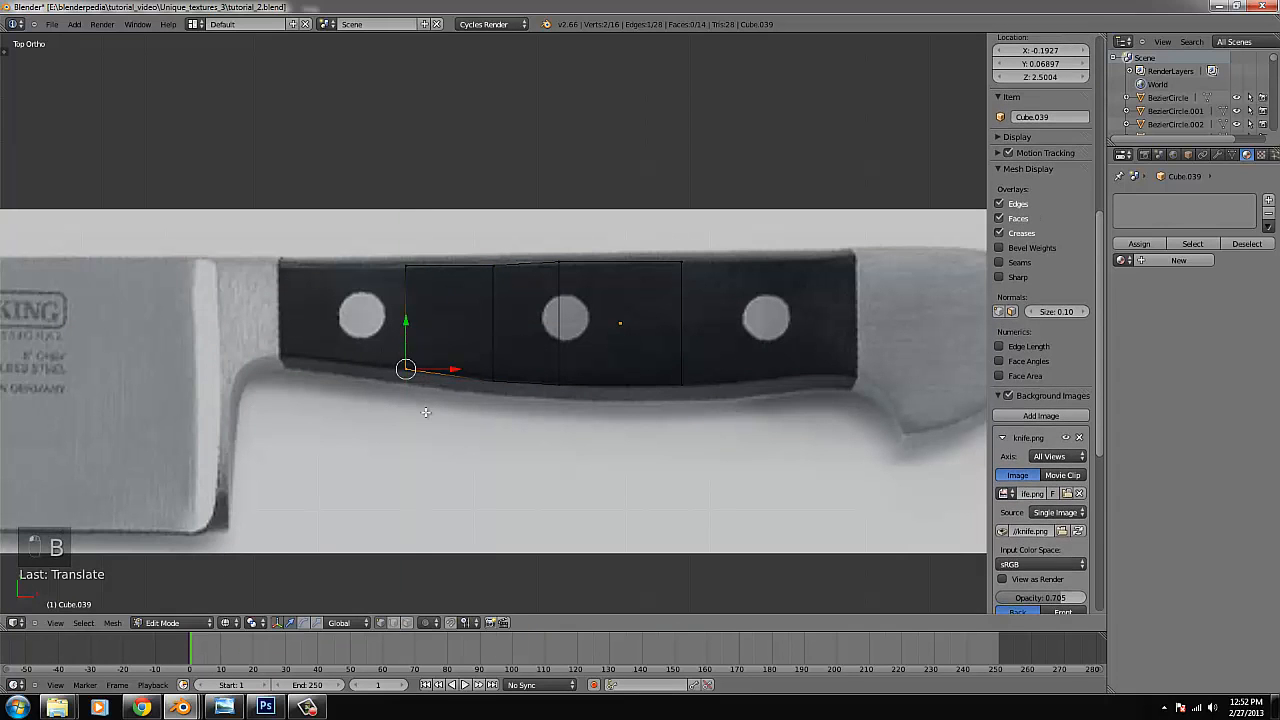
right_click(494, 266)
Undo the vertex adjustment, the second extrusion and the Y scaling, back to the first extruded segment.
key(ctrl+z)
key(ctrl+z)
key(ctrl+z)
key(ctrl+z)
key(ctrl+z)
key(ctrl+z)
key(ctrl+z)
key(ctrl+z)
key(ctrl+z)
key(ctrl+z)
key(ctrl+z)
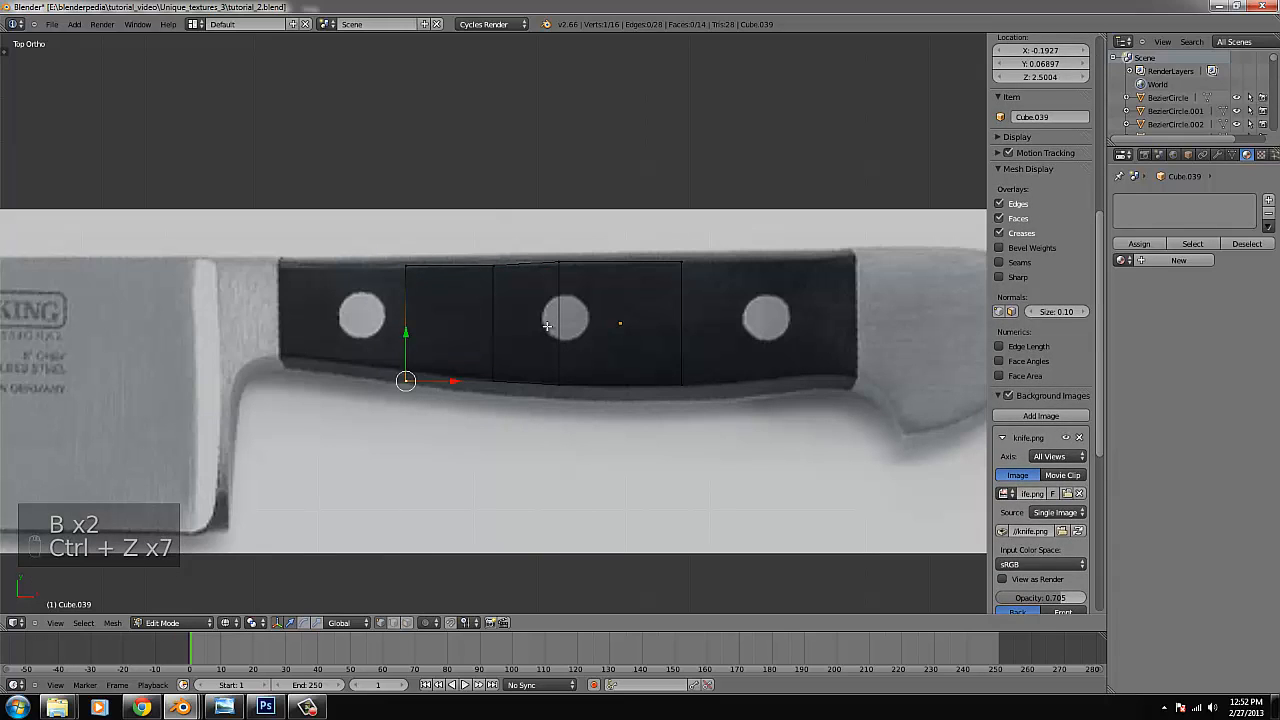
key(ctrl+z)
key(ctrl+z)
key(ctrl+z)
Extrude a second segment toward the front rivet and raise the lower vertices of its two cross-sections to the grip's underside.
key(e)
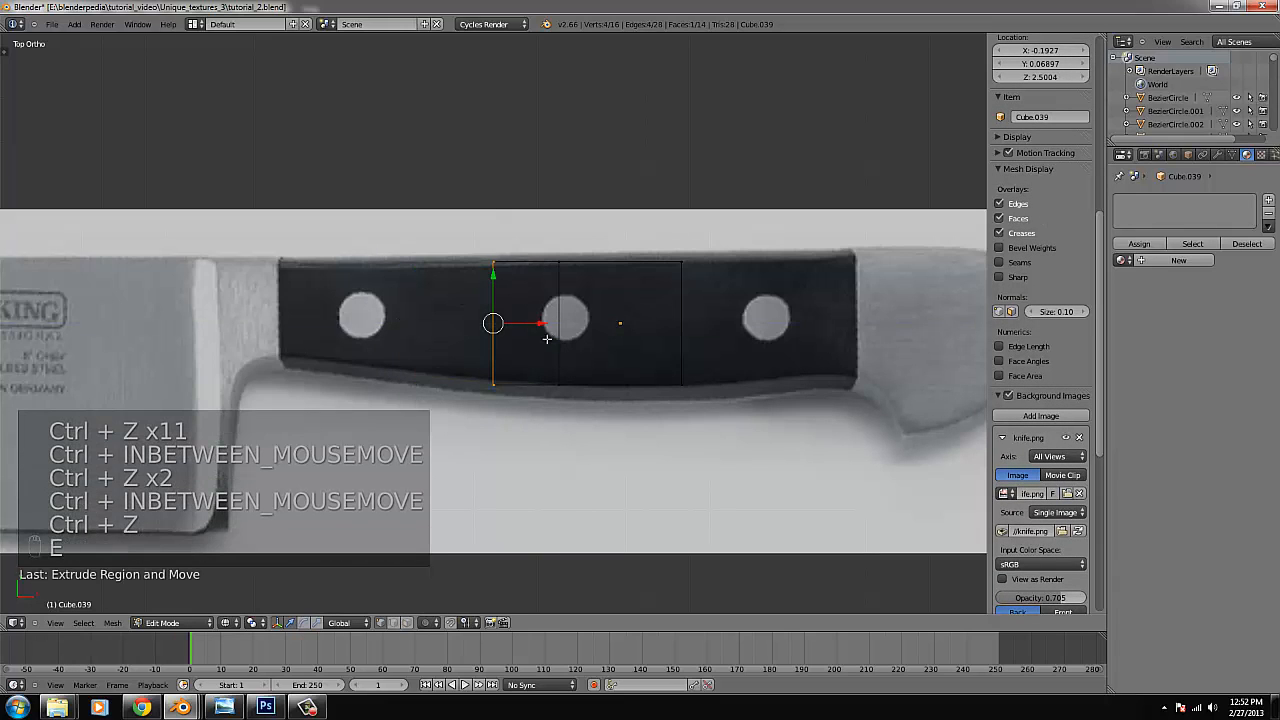
drag(522, 322, 441, 319)
right_click(406, 389)
key(b)
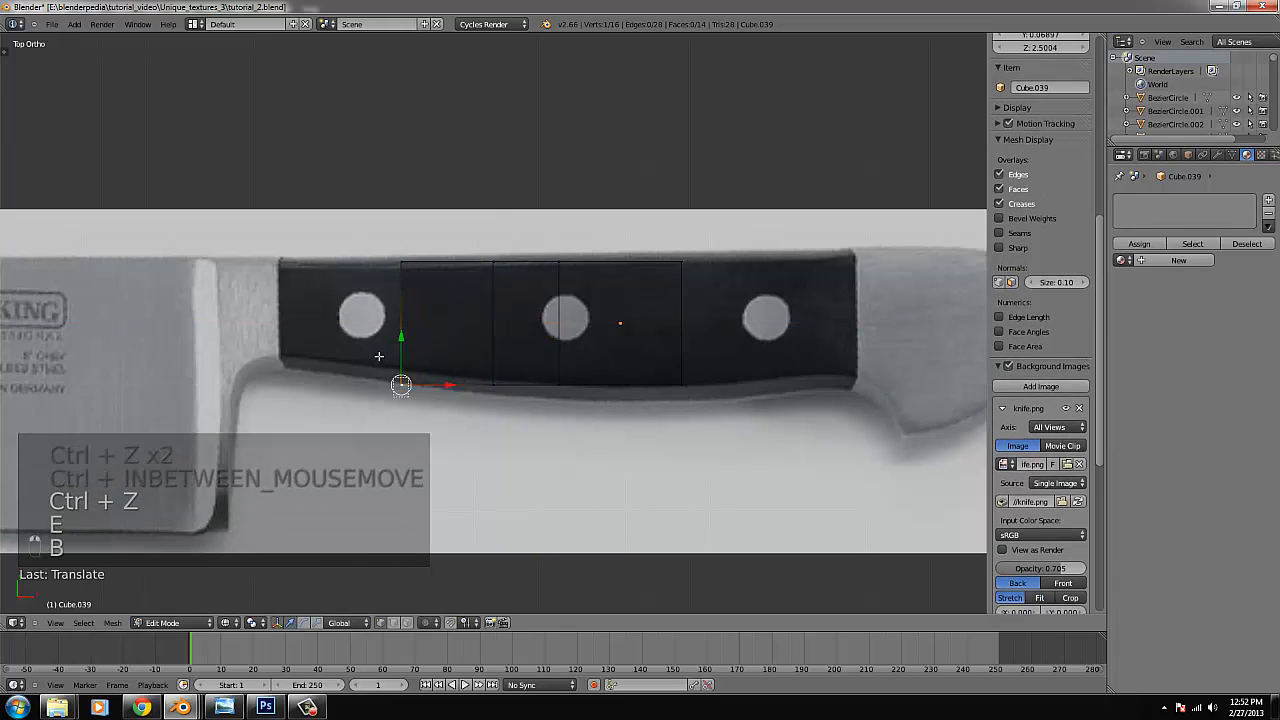
drag(377, 357, 405, 333)
right_click(492, 390)
key(b)
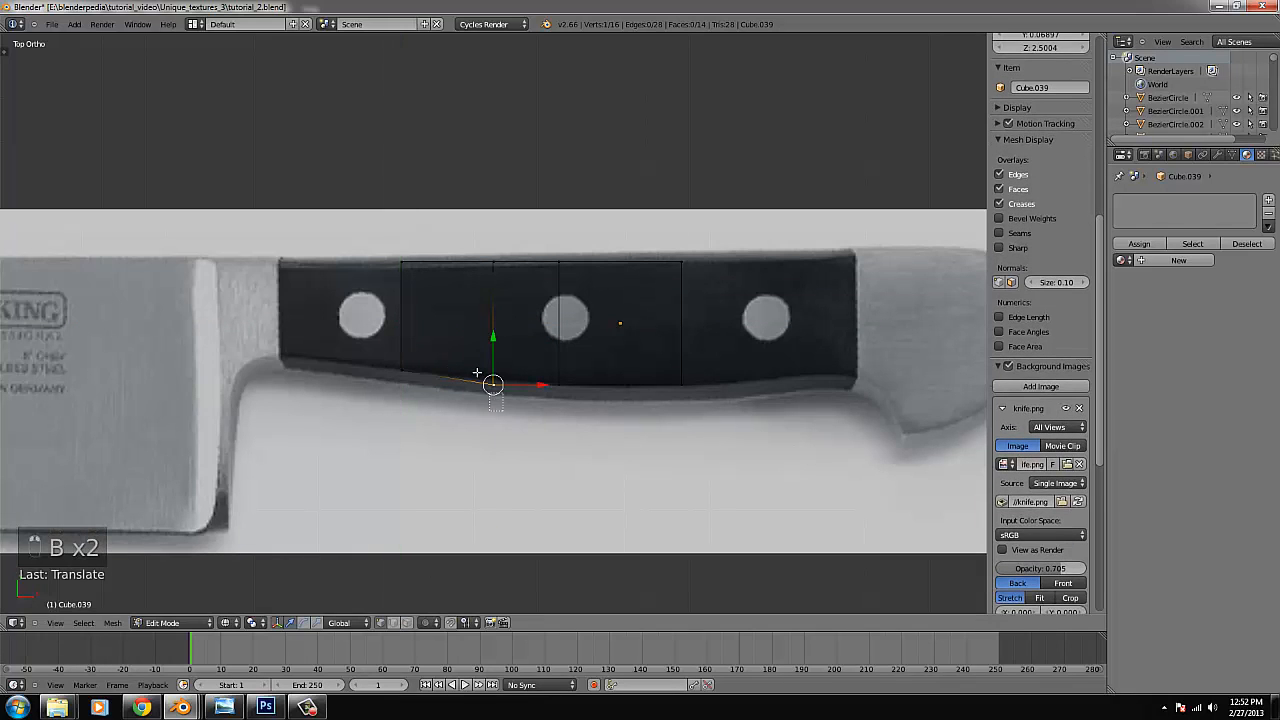
mouse_move(477, 370)
mouse_down()
mouse_move(512, 403)
mouse_move(494, 351)
mouse_up()
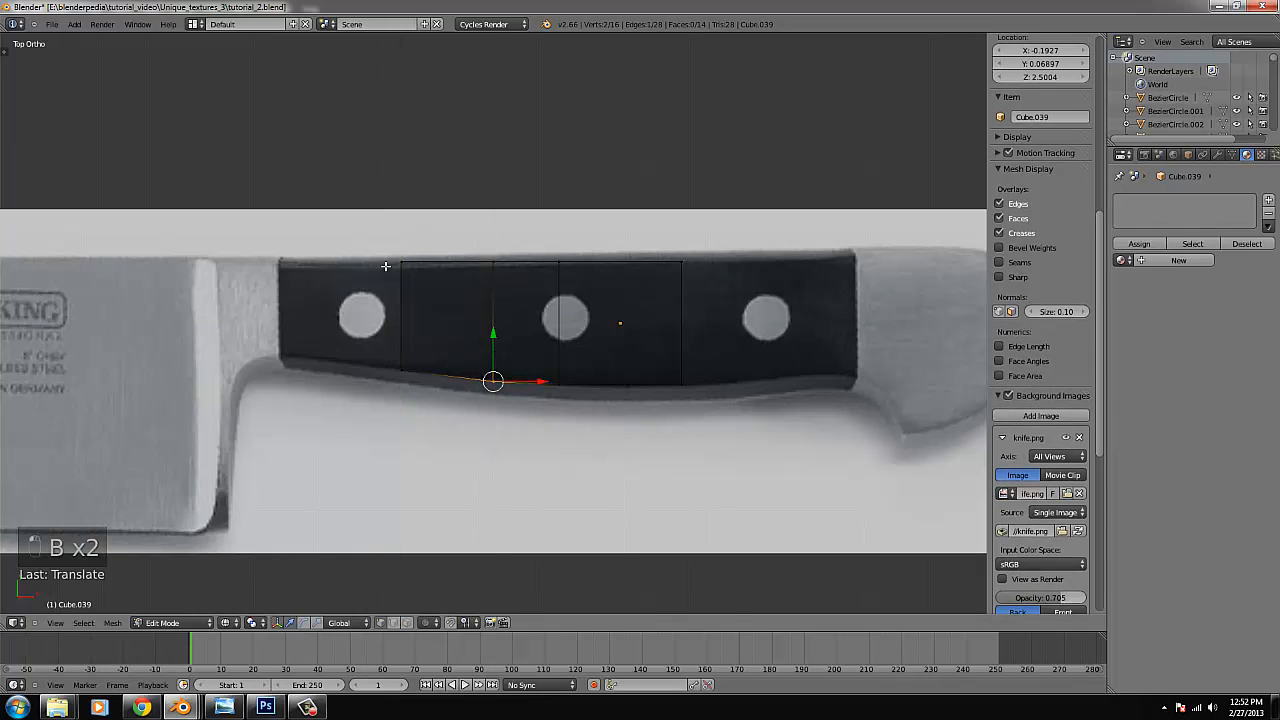
Extrude a third segment past the front rivet and raise its lower end vertices to the grip's underside.
key(b)
drag(399, 258, 441, 319)
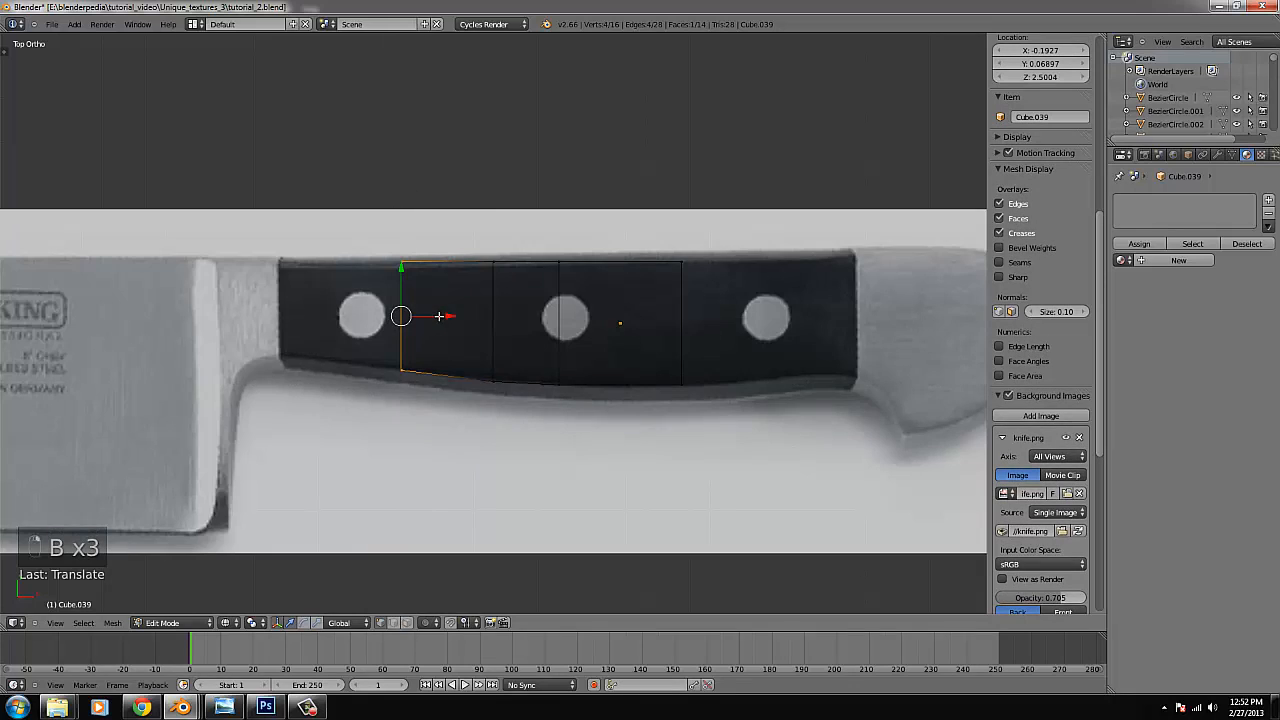
key(ctrl+KP_Decimal)
key(e)
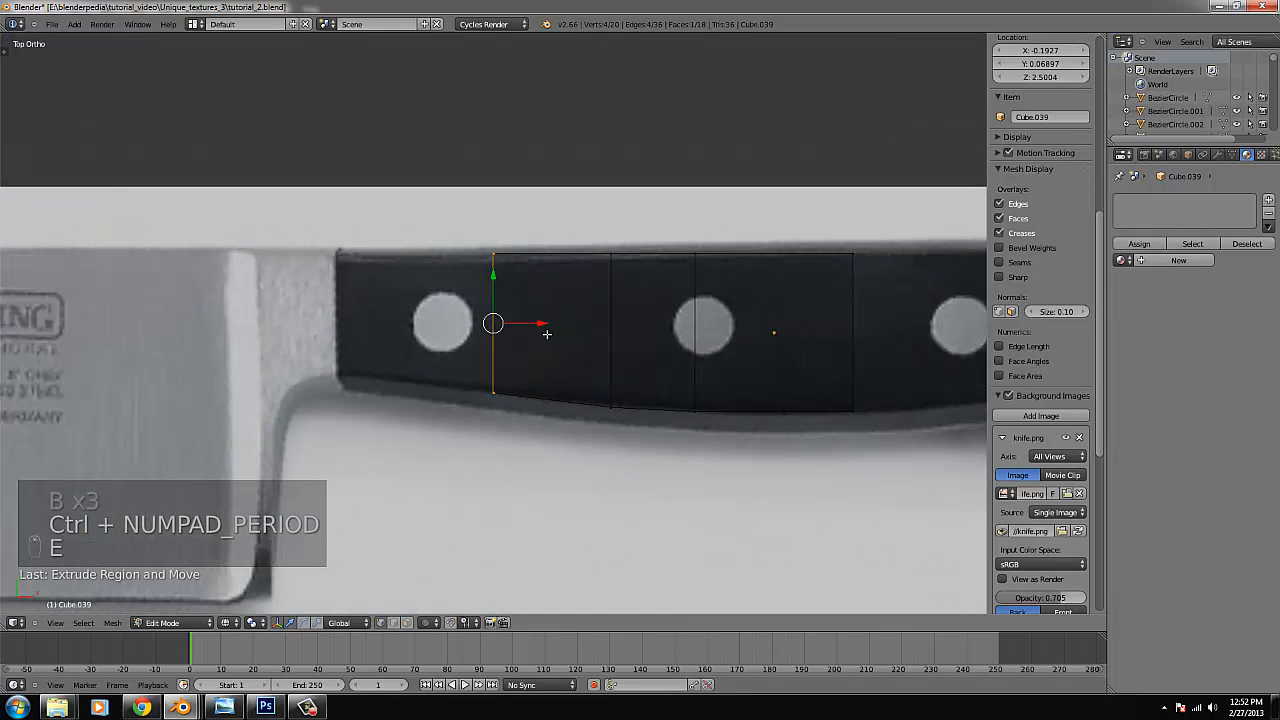
click(403, 308)
right_click(393, 406)
key(b)
drag(398, 411, 386, 339)
Extrude a fourth segment to the blade-side end of the black grip and align its lower vertices with the contour.
key(b)
drag(394, 413, 331, 213)
key(e)
click(443, 325)
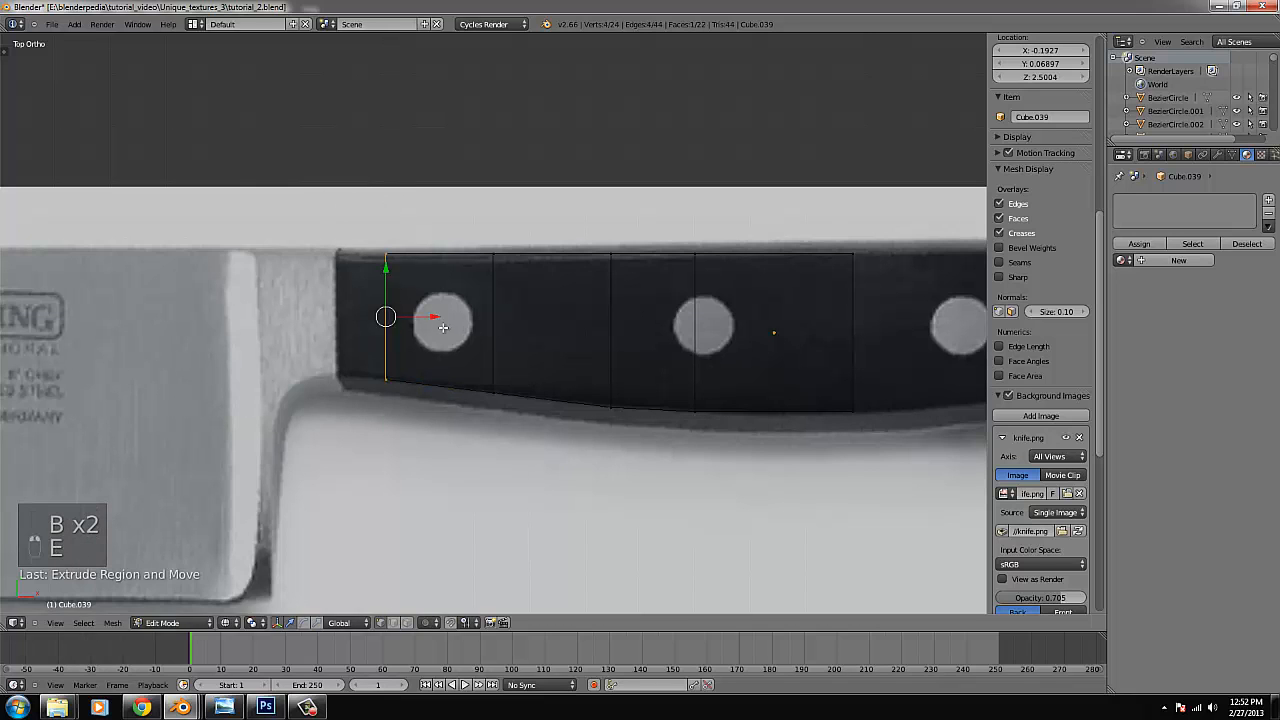
drag(435, 319, 379, 307)
right_click(333, 380)
key(b)
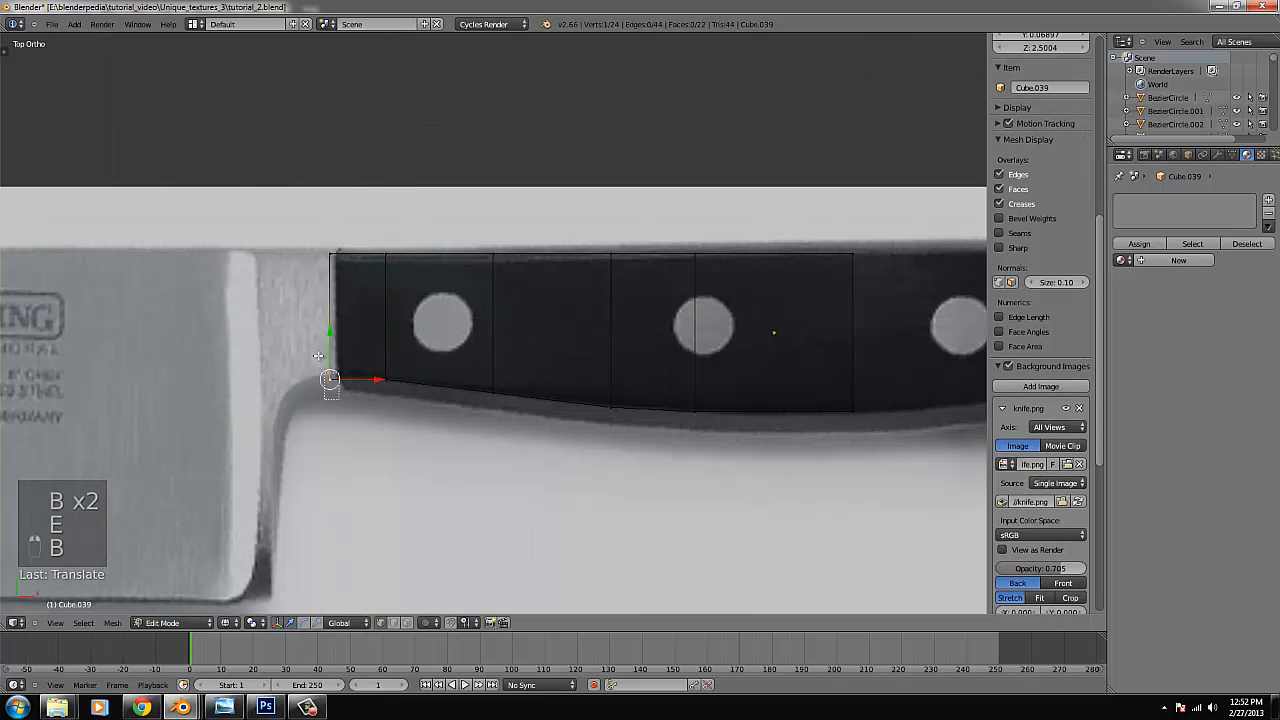
drag(345, 405, 322, 245)
Extrude the whole end face a short distance onto the metal bolster in front of the grip.
key(b)
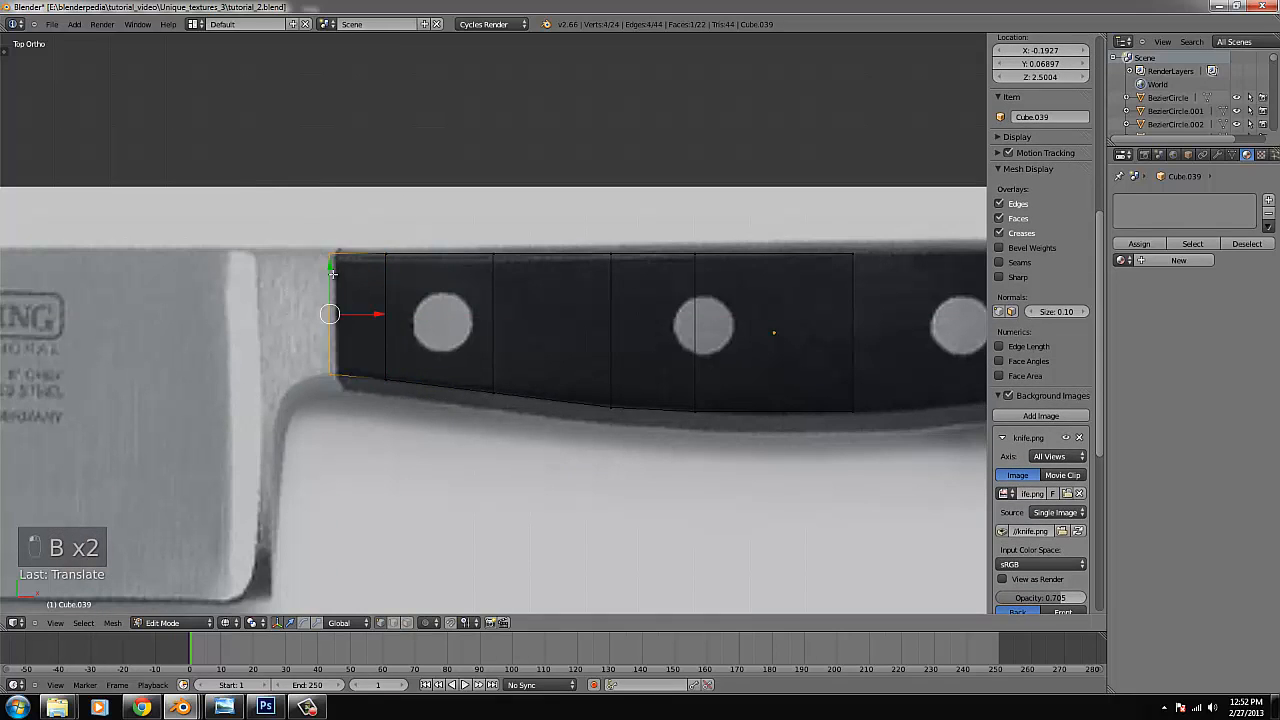
key(e)
click(348, 316)
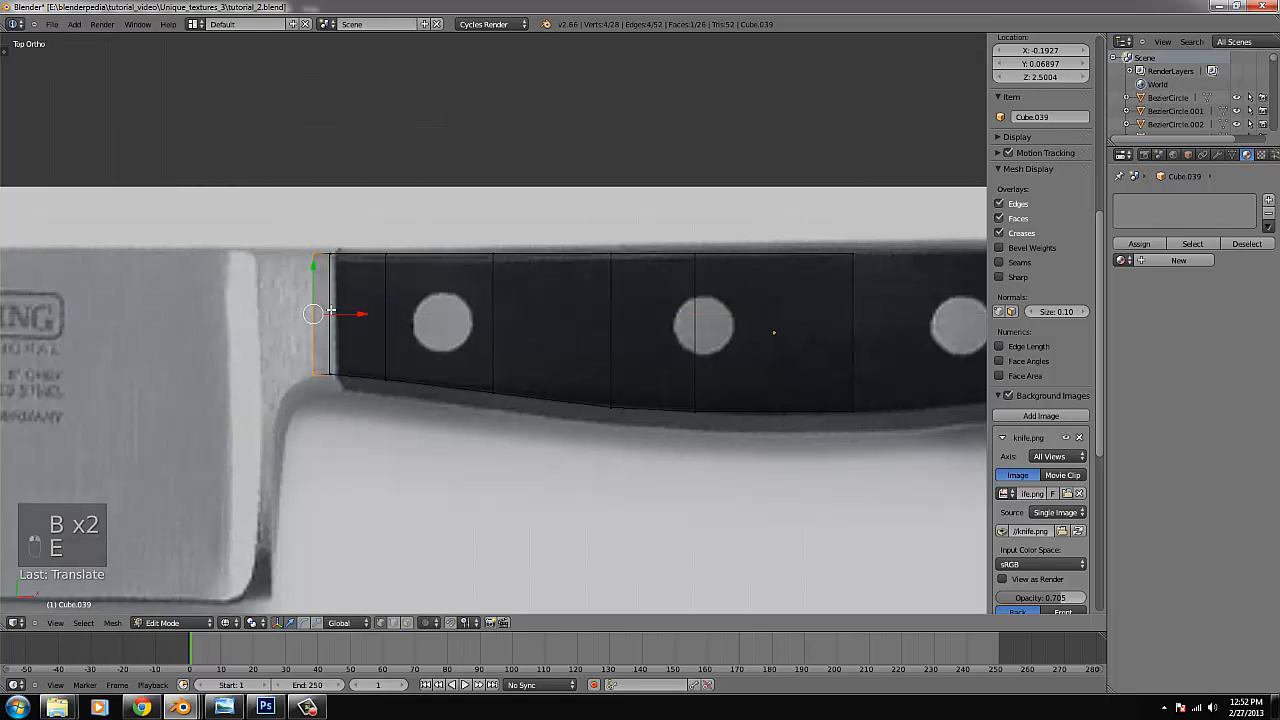
key(ctrl+KP_Decimal)
scroll(492, 400, down, 5)
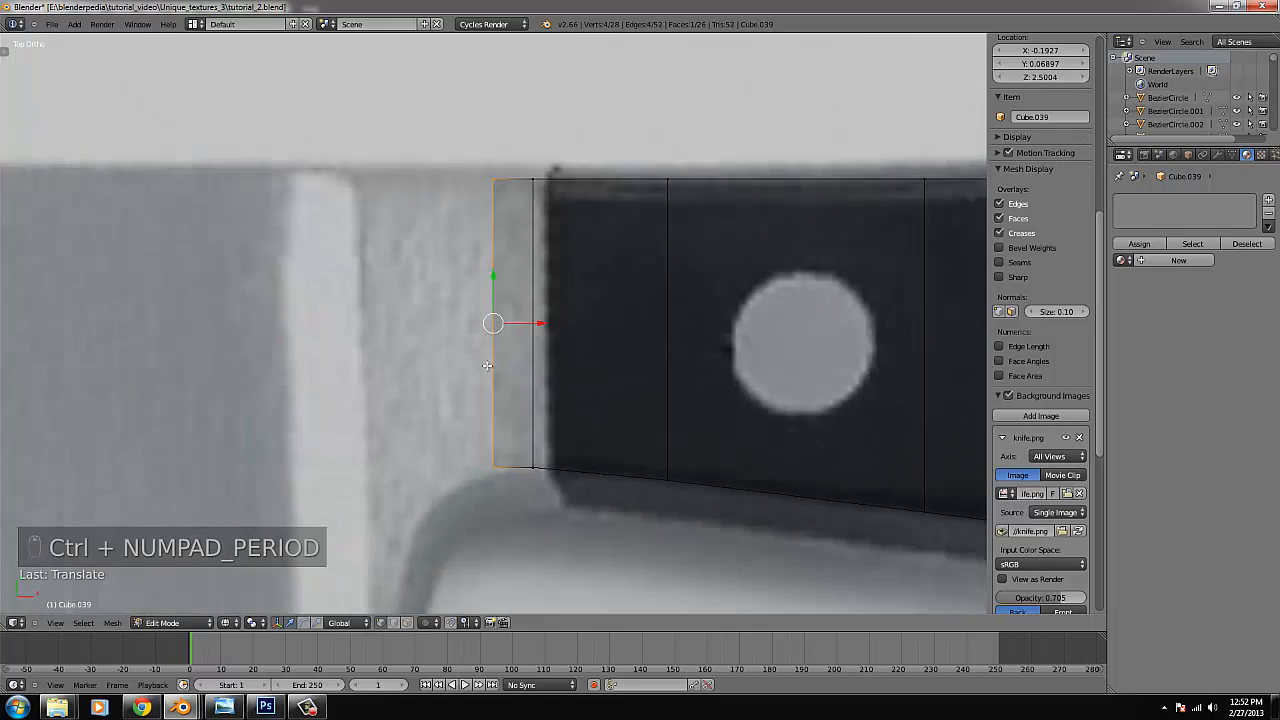
Lower the bottom vertices of the bolster segment's end face onto the start of the bolster's underside curve.
right_click(492, 401)
key(b)
drag(498, 419, 493, 368)
Extrude a second short bolster segment toward the blade and lower its bottom vertices to follow the underside curve.
key(b)
key(e)
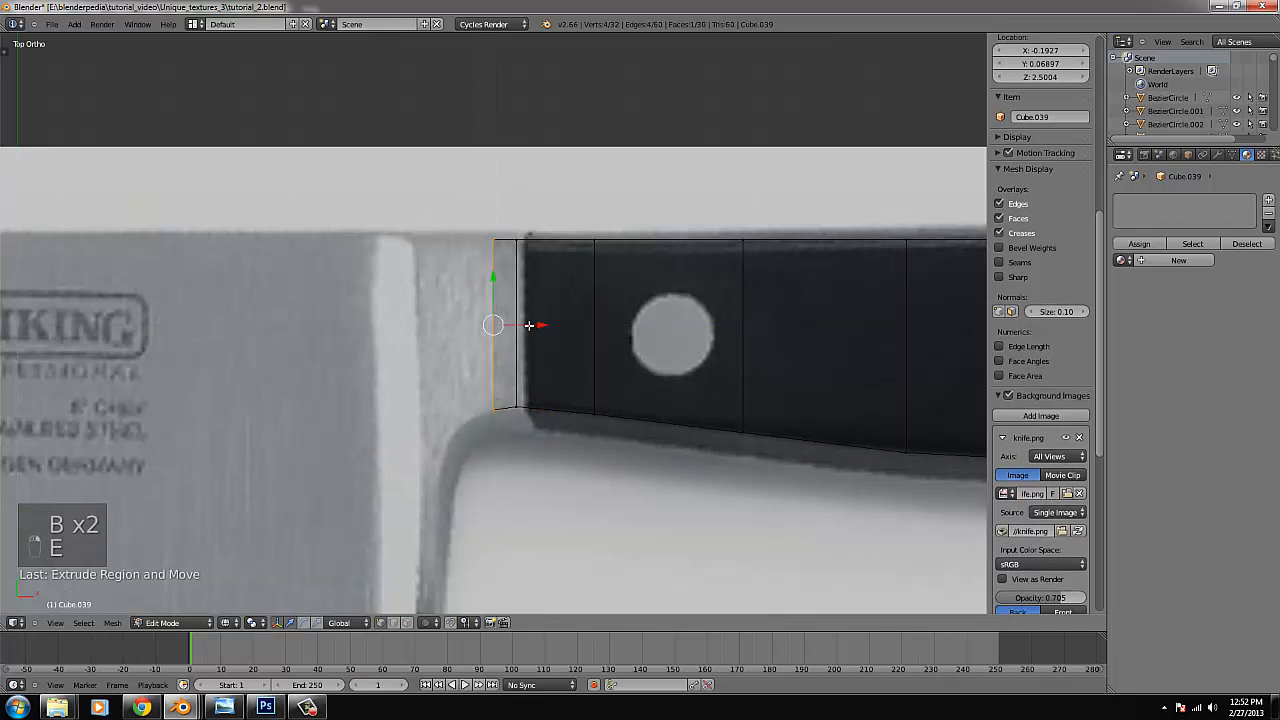
click(509, 328)
right_click(474, 404)
key(b)
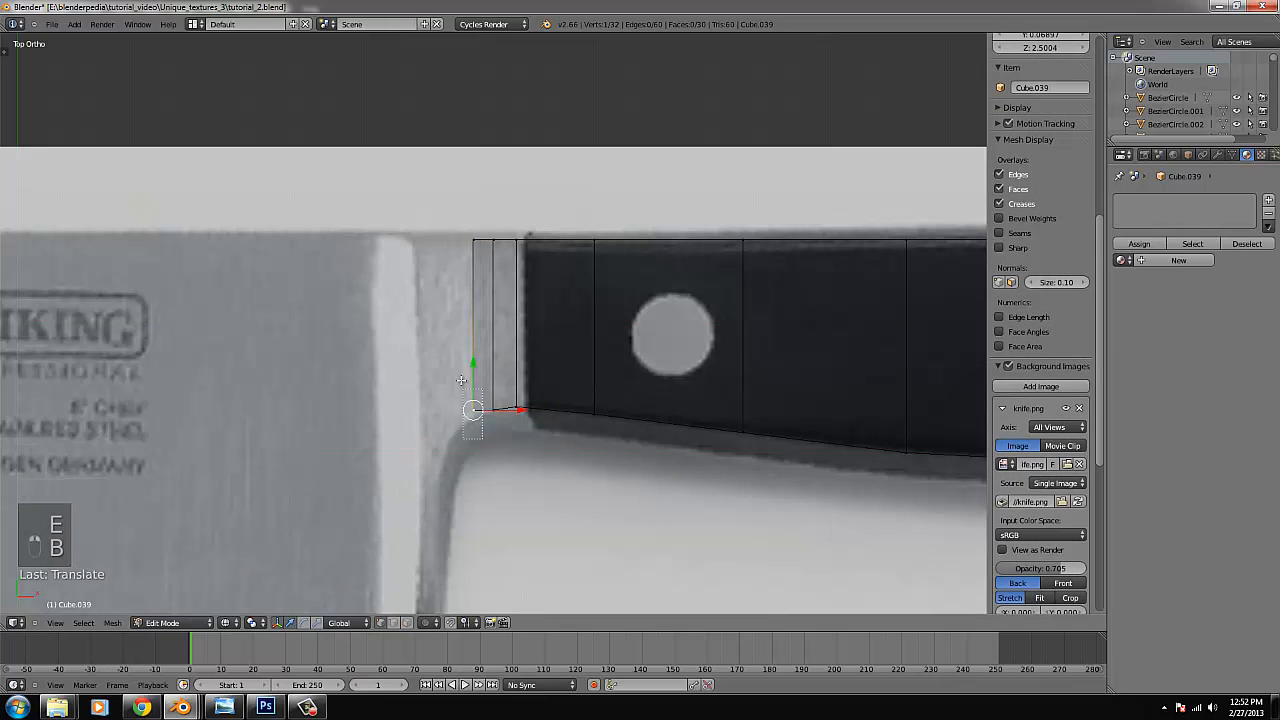
drag(484, 423, 472, 373)
Extrude a third, narrower bolster segment toward the blade and move its bottom end vertices down onto the curve.
key(b)
drag(485, 452, 434, 234)
key(e)
right_click(514, 303)
drag(507, 331, 498, 331)
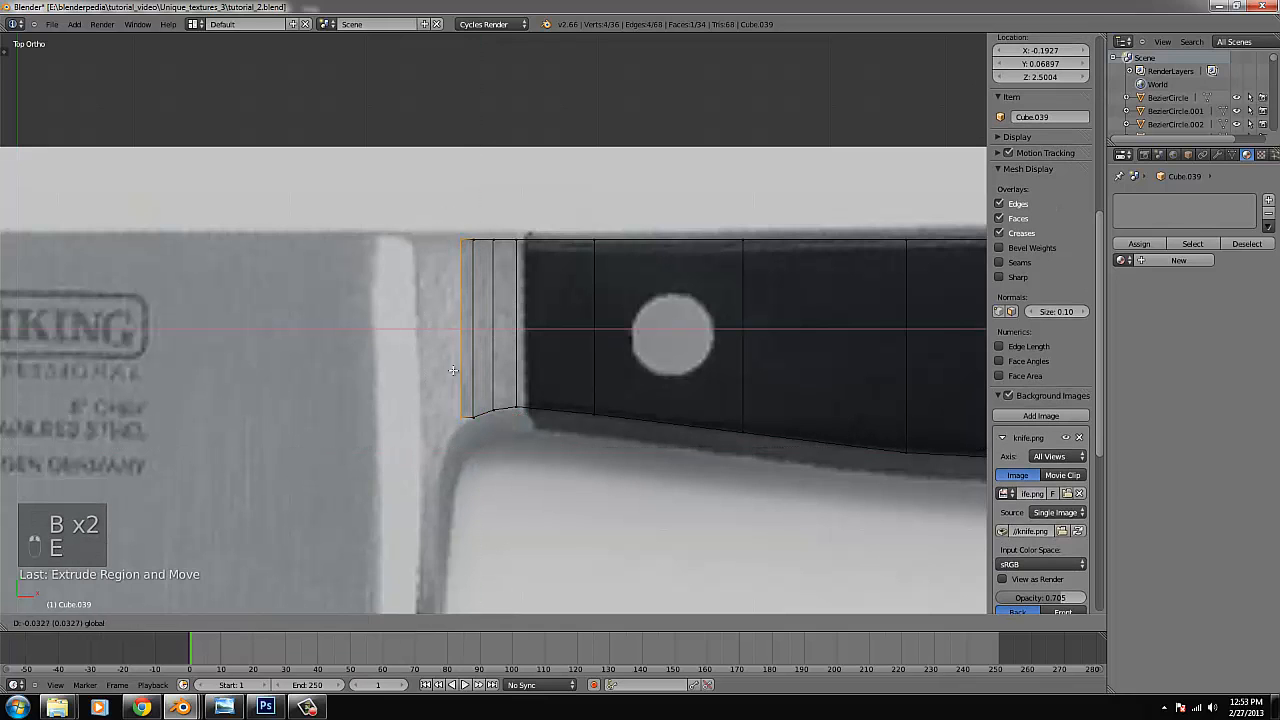
right_click(461, 416)
key(b)
drag(476, 438, 449, 397)
drag(460, 373, 461, 386)
Extrude a fourth narrow bolster segment and lower its bottom end vertices along the steepening curve.
key(b)
drag(413, 207, 470, 445)
key(e)
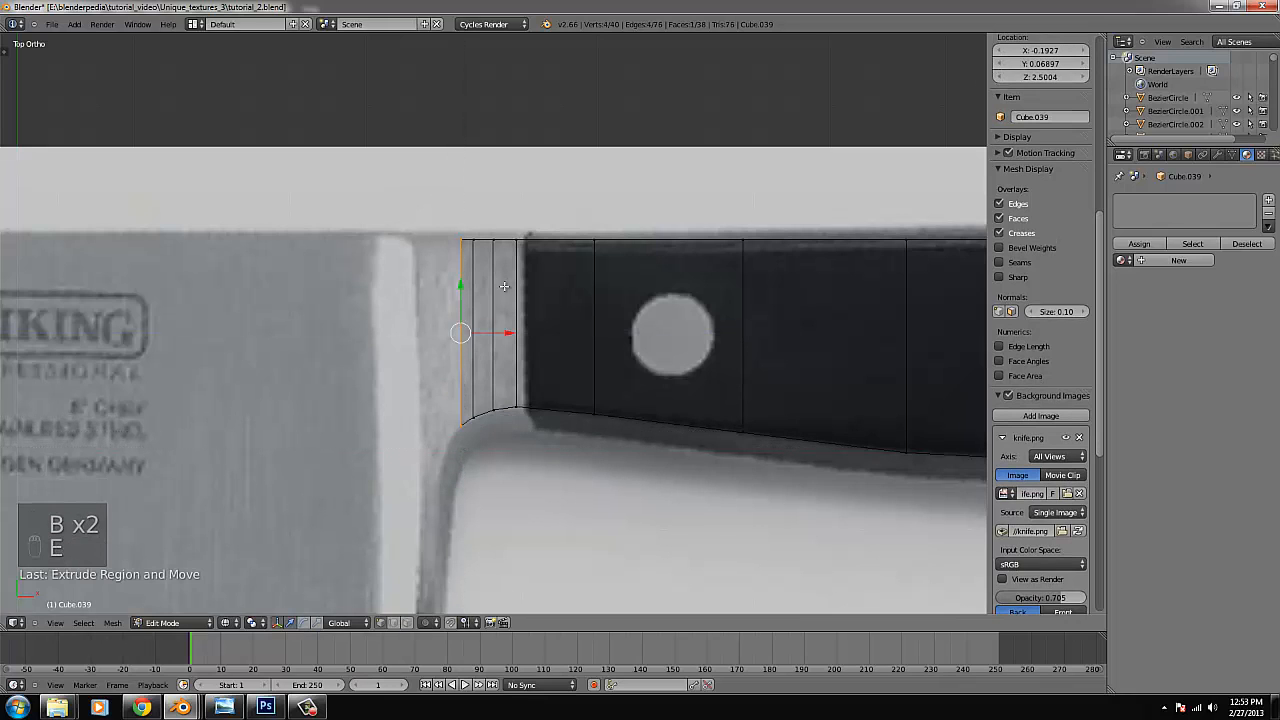
drag(497, 340, 494, 340)
right_click(449, 422)
key(b)
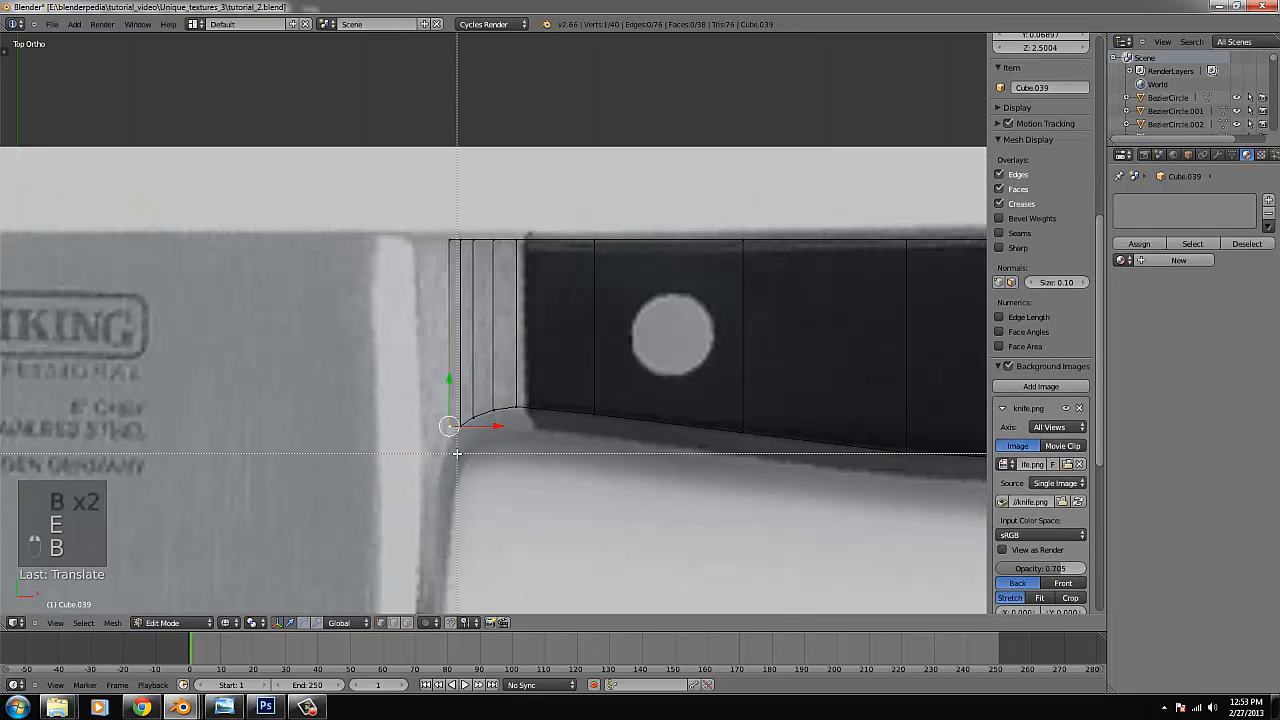
drag(457, 451, 450, 387)
Extrude a fifth narrow bolster segment and pull its bottom end vertices down to the steep part of the curve.
key(b)
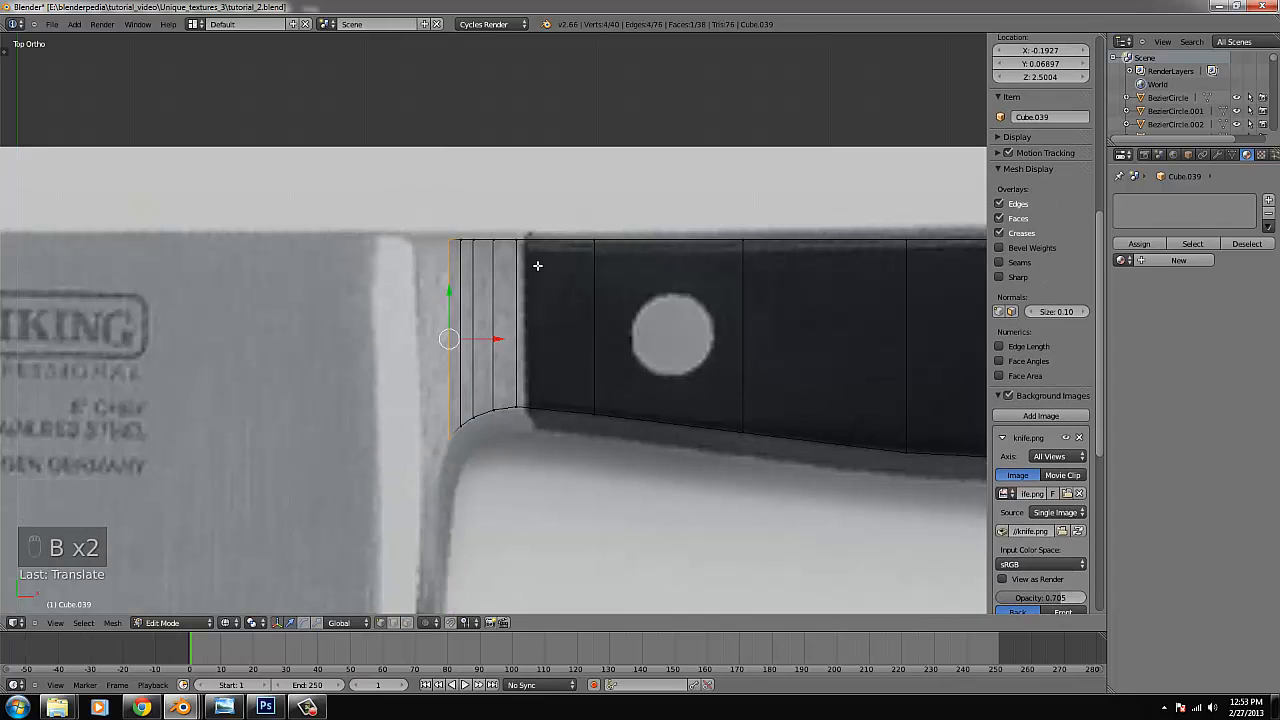
key(e)
click(489, 343)
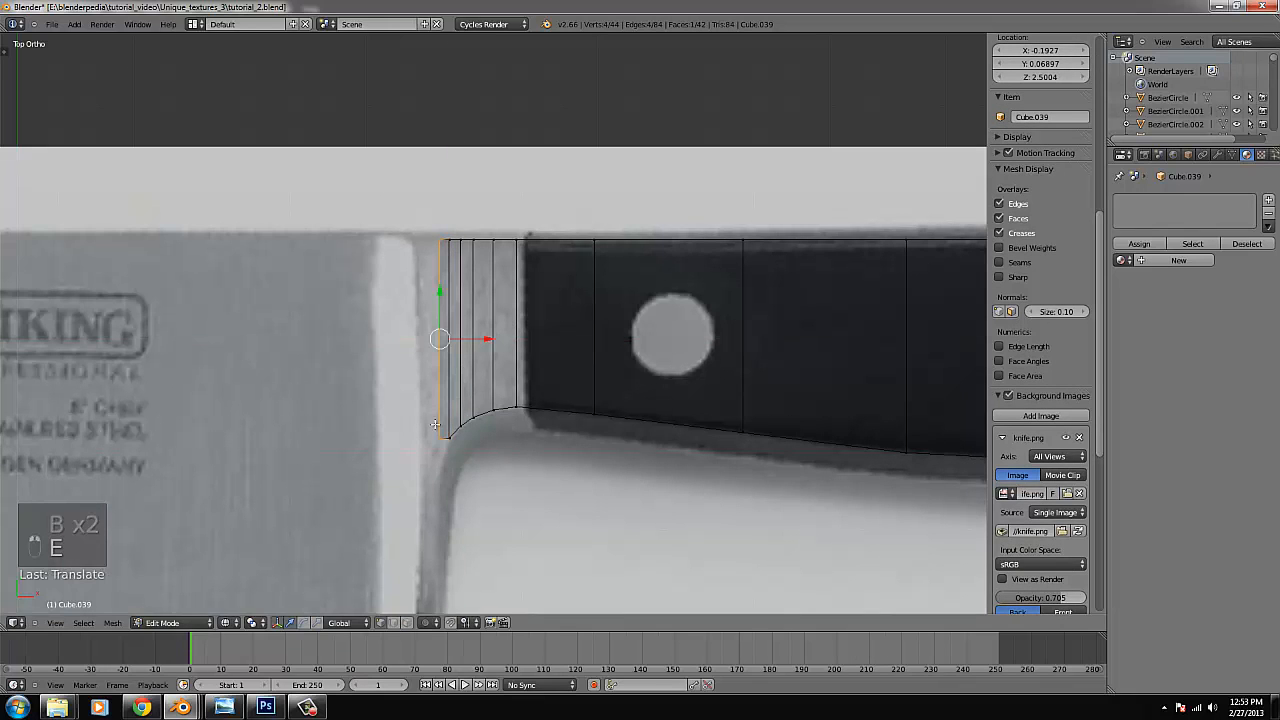
right_click(440, 438)
key(b)
drag(455, 452, 440, 425)
Extrude a thin sixth bolster segment and stretch its bottom end vertices down to the heel of the knife.
key(b)
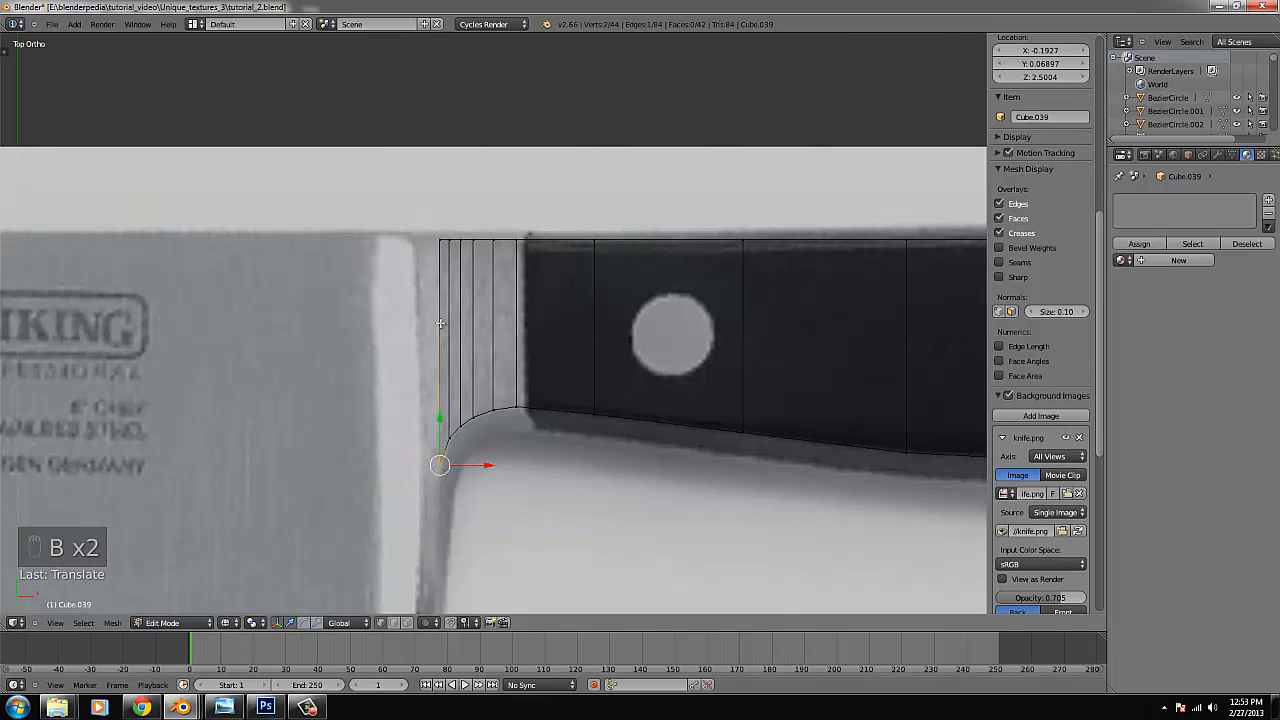
key(e)
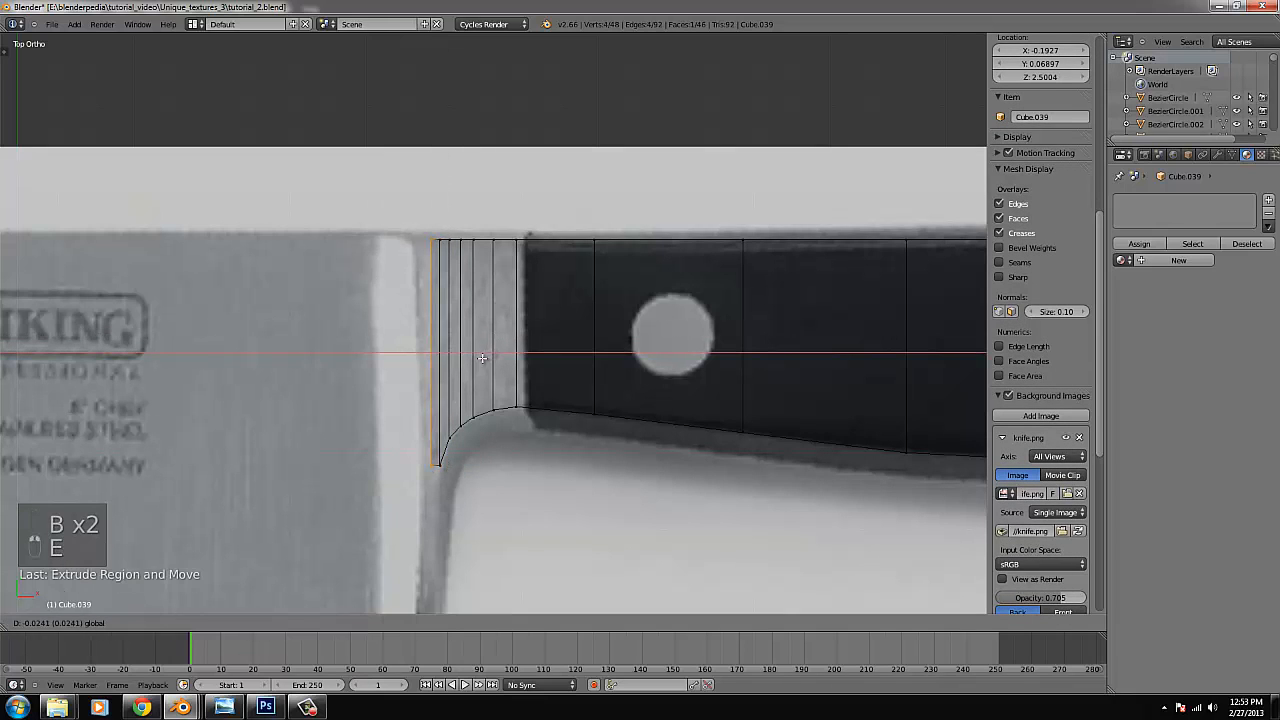
click(485, 363)
scroll(450, 410, down, 2)
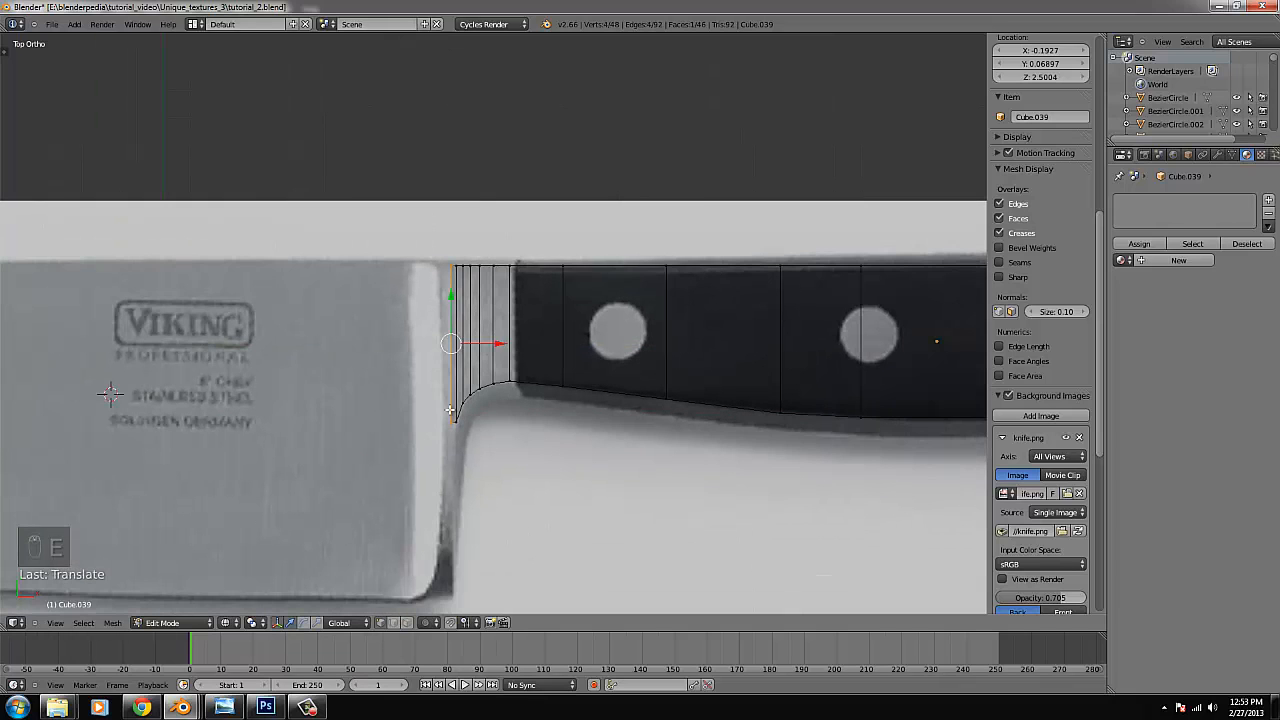
right_click(450, 415)
key(b)
drag(453, 433, 461, 487)
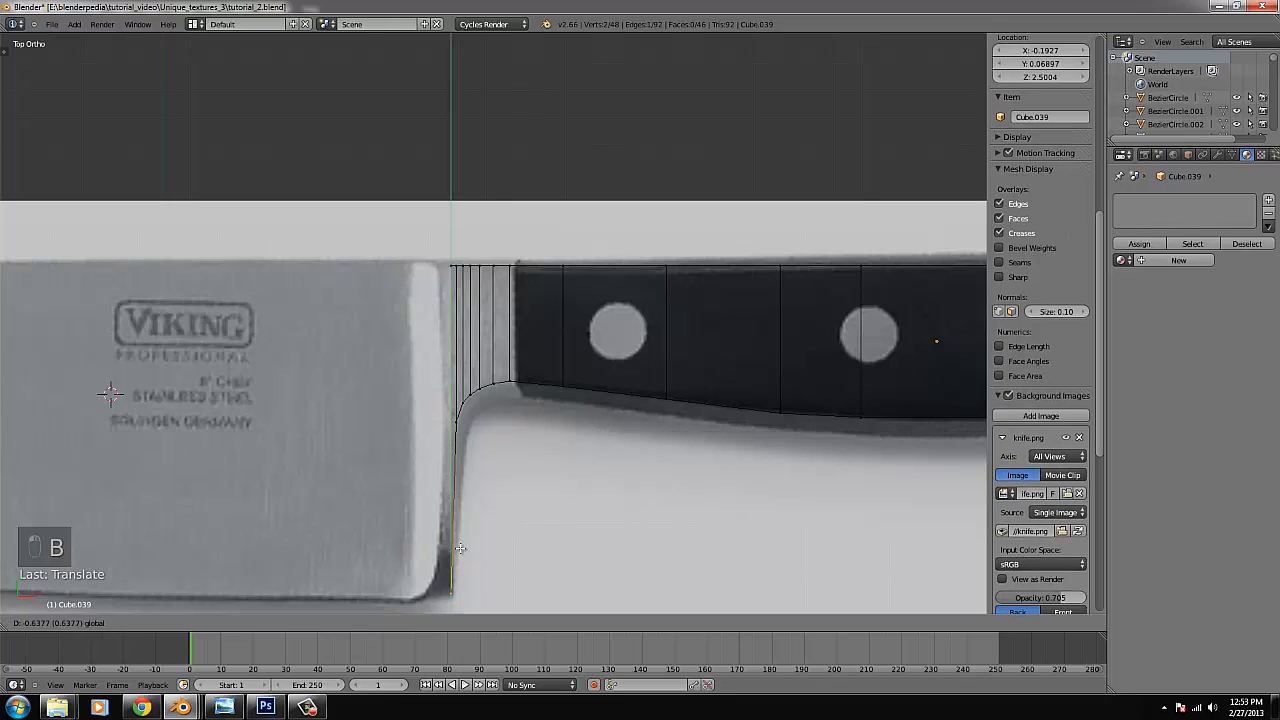
drag(460, 548, 456, 540)
Extrude the full-height bolster end face a short distance toward the blade, up to the bright bevel strip.
key(b)
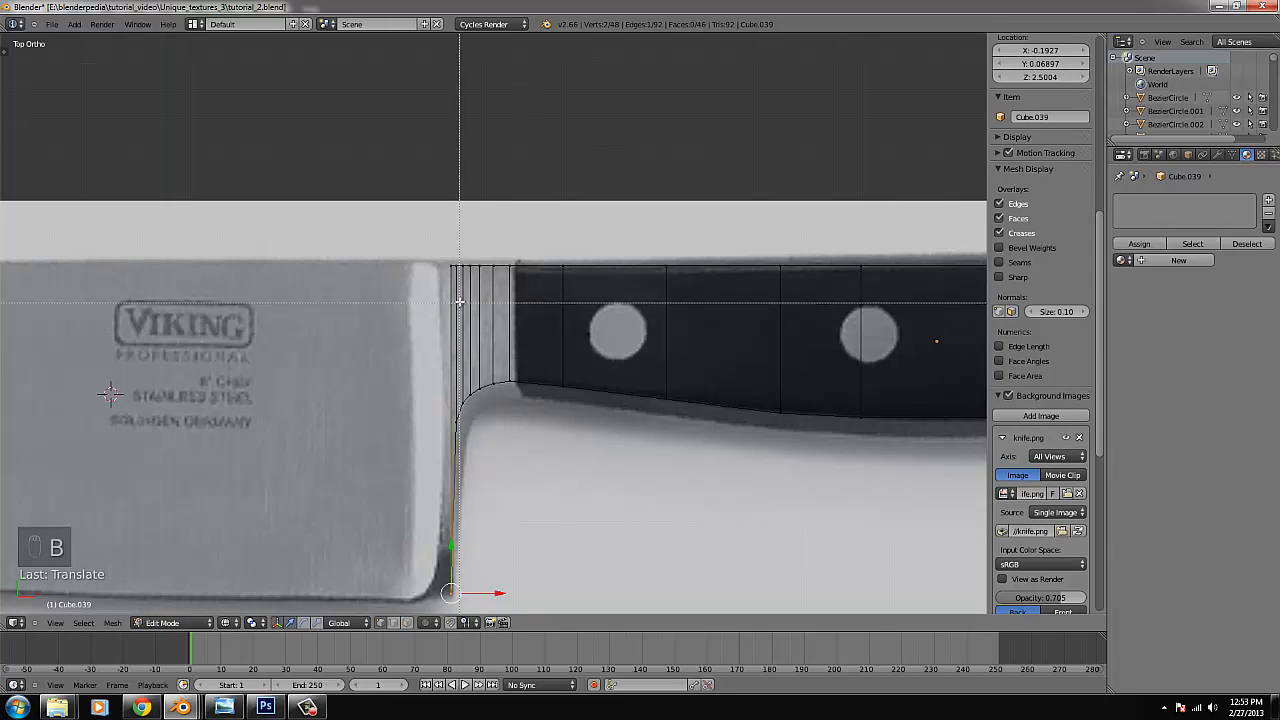
drag(416, 249, 500, 602)
key(e)
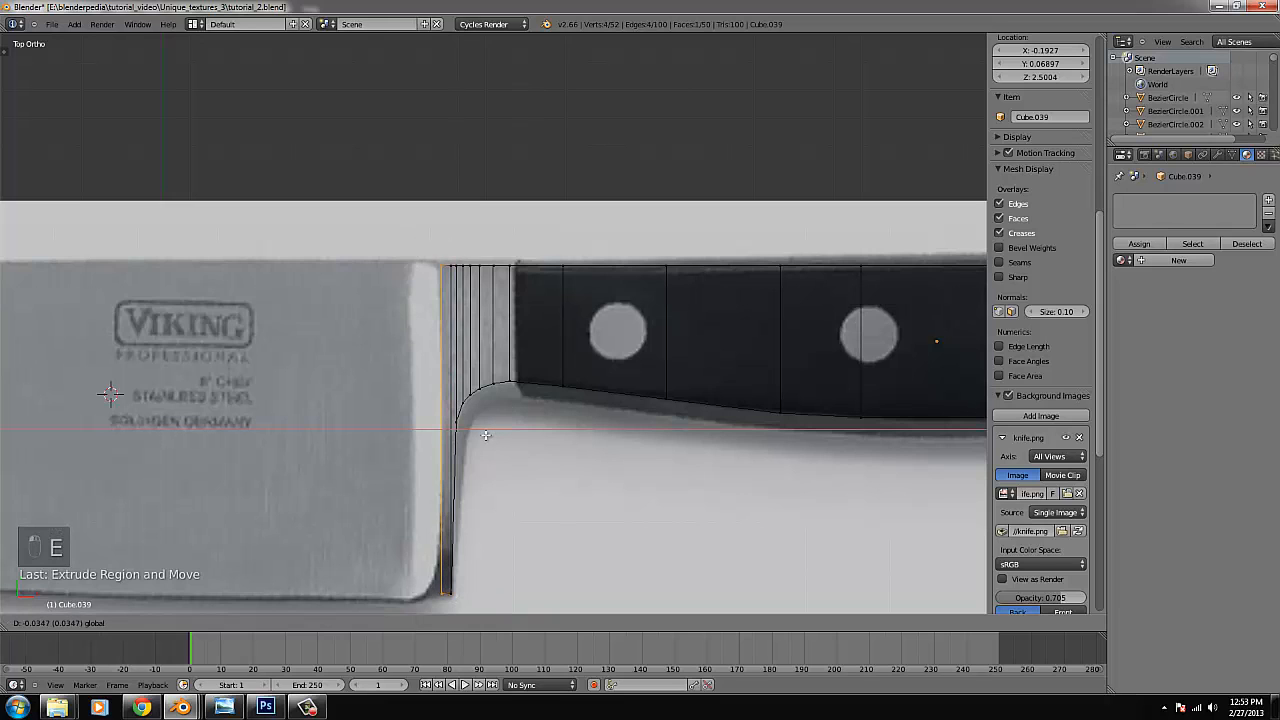
click(484, 435)
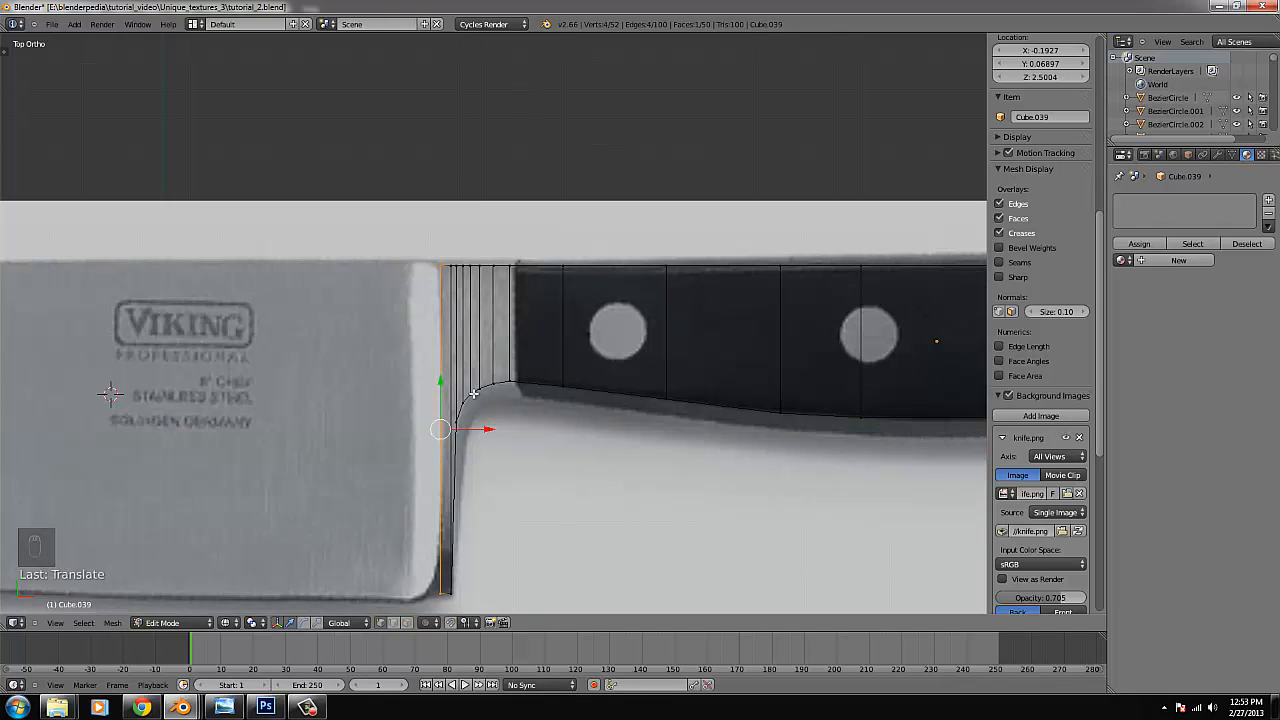
Thin the whole knife object by scaling it down along the global Z axis in Object Mode.
key(Tab)
middle_drag(528, 455, 519, 346)
key(z)
key(s)
key(z)
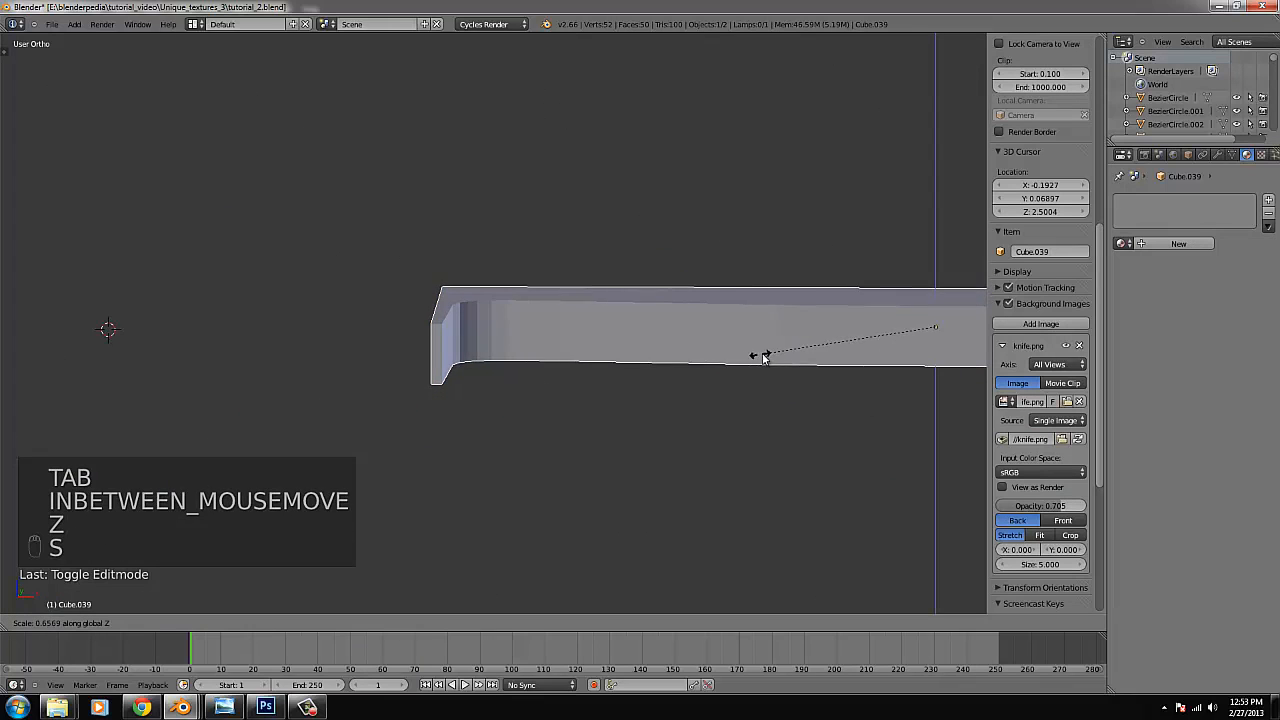
click(642, 357)
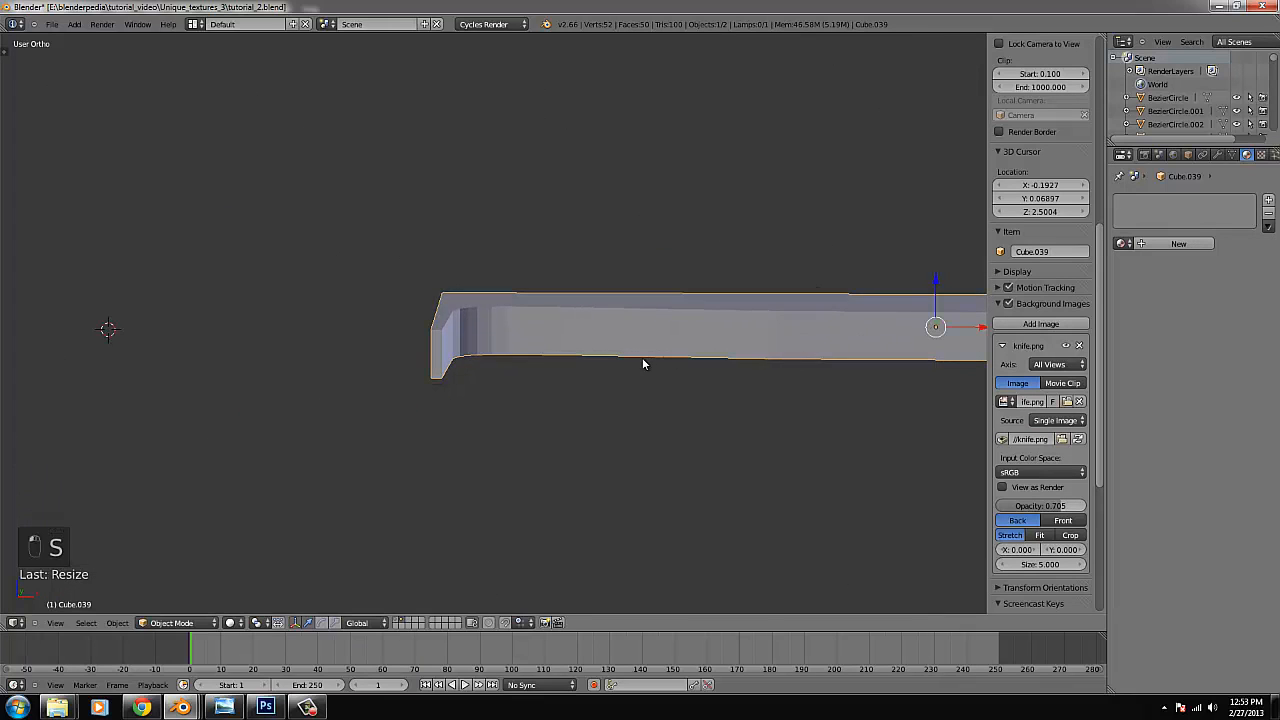
Extrude the bolster's end face about 0.1 units across the bright bevel strip to the start of the blade.
key(KP_7)
key(Tab)
key(z)
key(e)
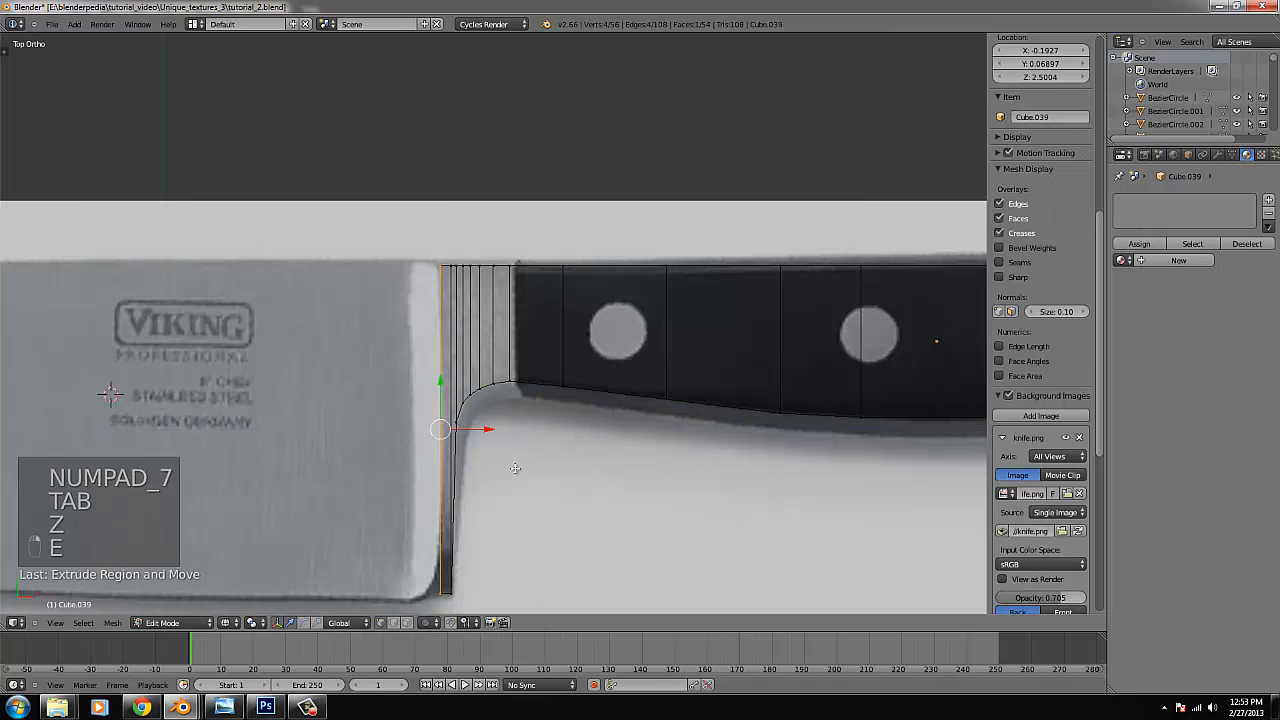
drag(487, 430, 469, 428)
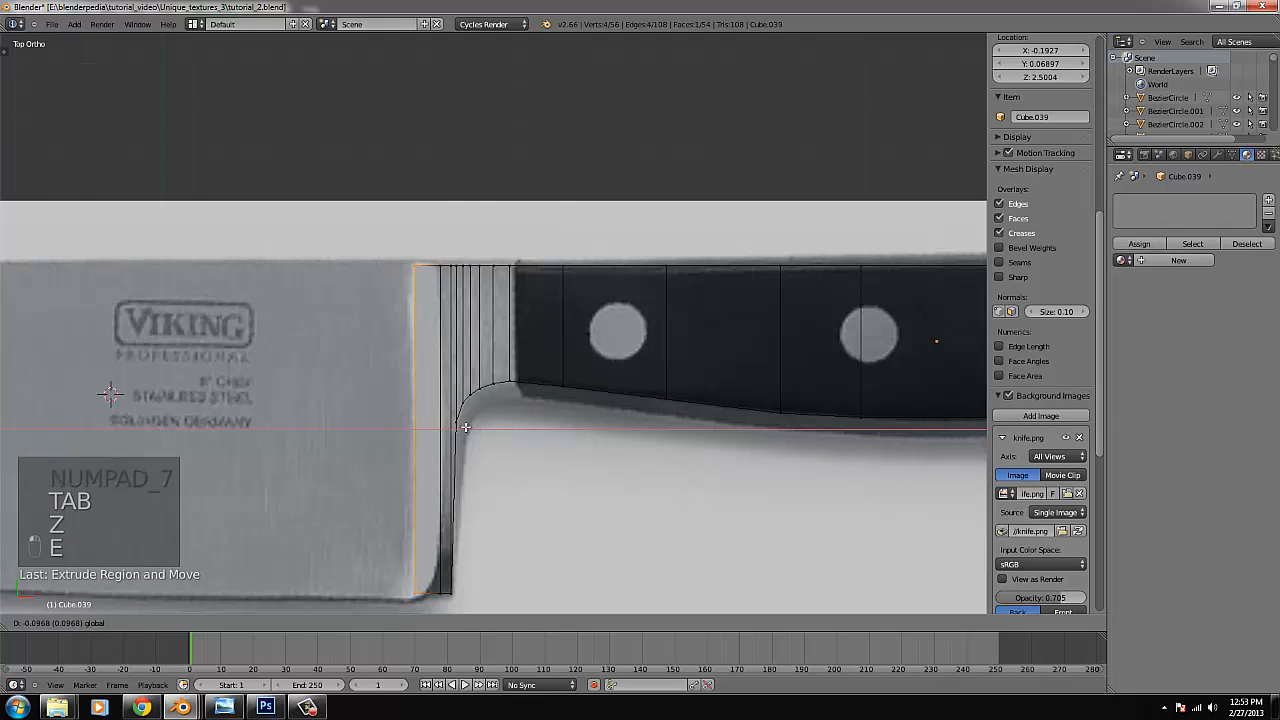
click(466, 431)
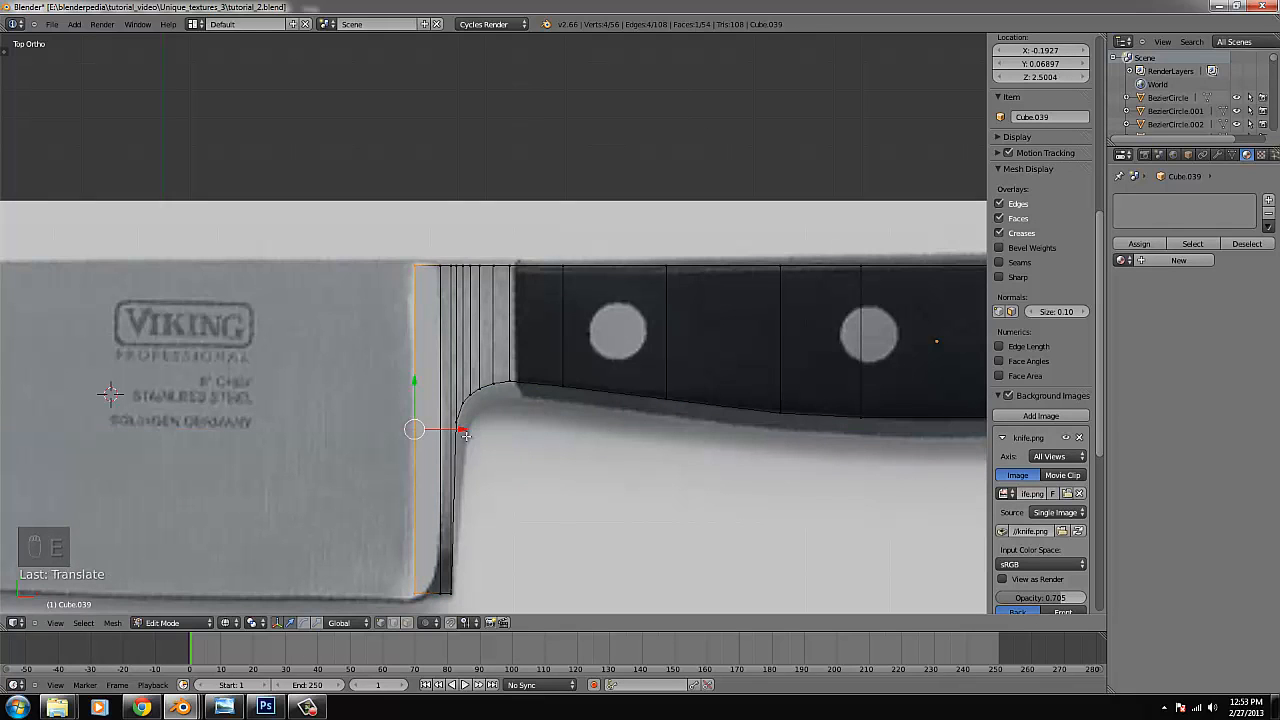
Lower the bottom vertices of the bolster's last two cross-sections onto the heel's lower outline.
right_click(411, 591)
key(b)
drag(423, 609, 415, 555)
right_click(437, 588)
key(b)
drag(449, 602, 440, 555)
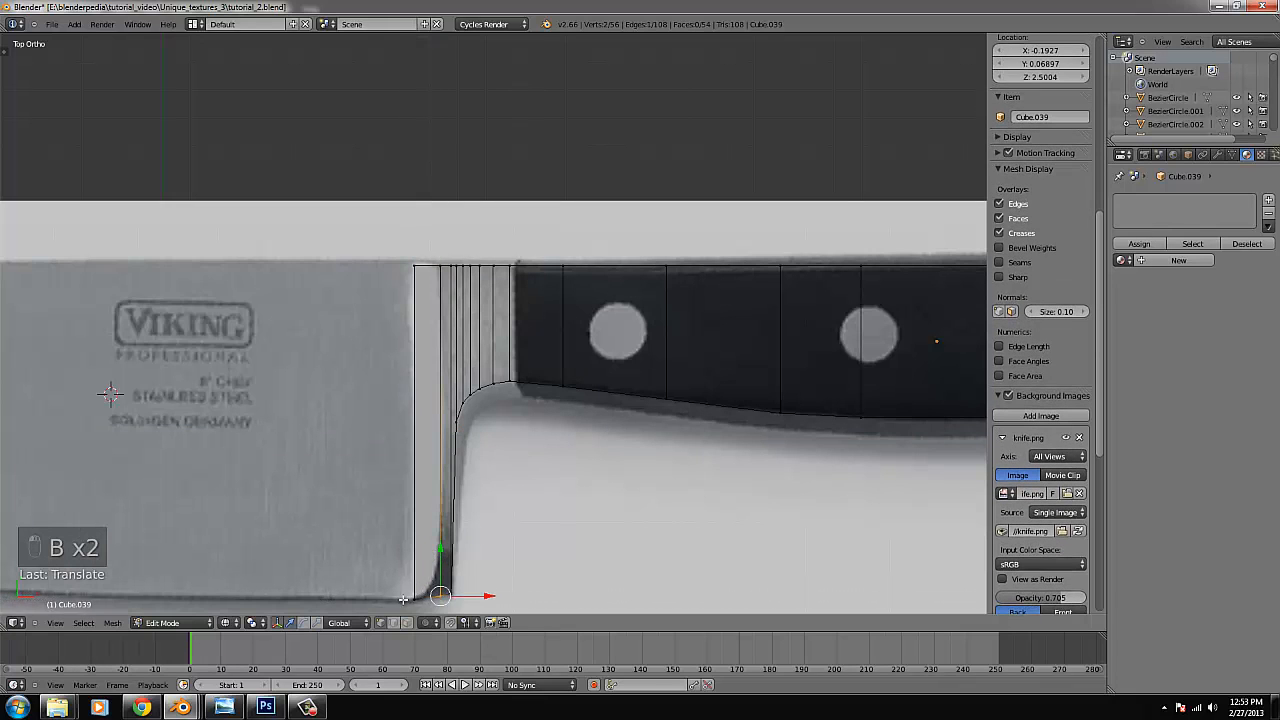
Taper the bolster by scaling its blade-side end face to about 0.33 along Z.
right_click(414, 599)
drag(372, 203, 371, 201)
key(z)
middle_drag(469, 394, 537, 320)
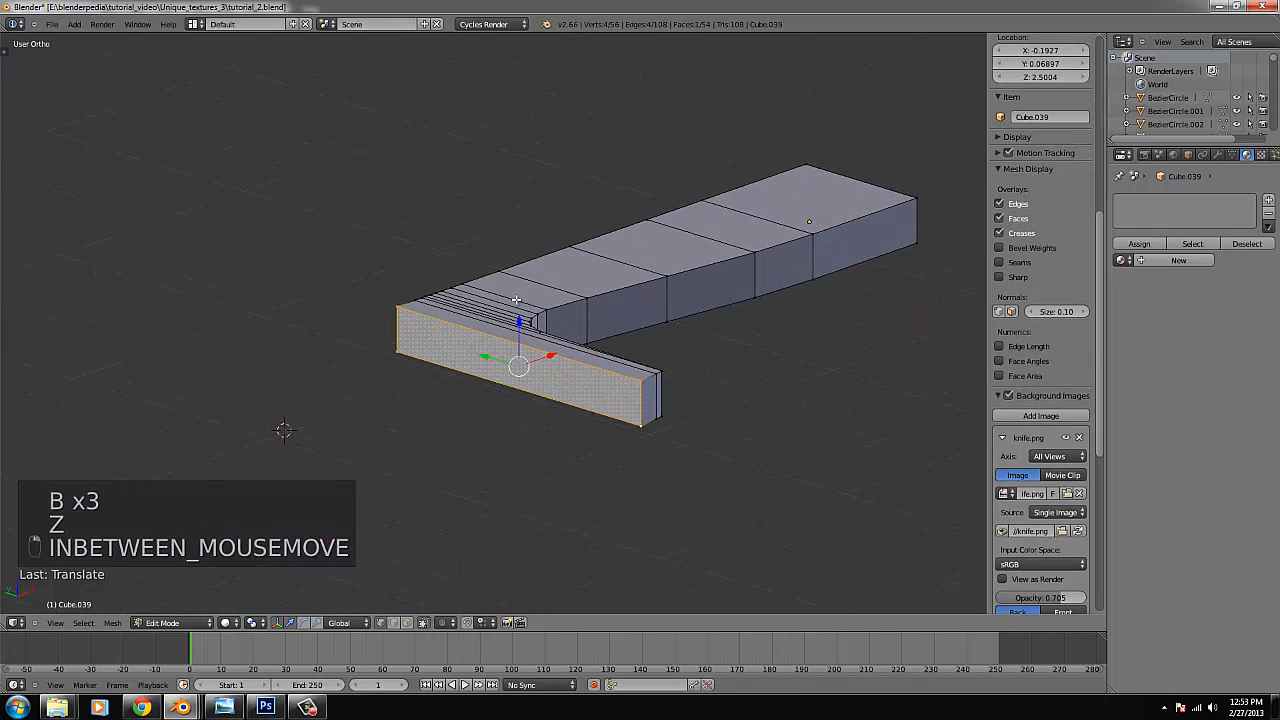
key(s)
key(z)
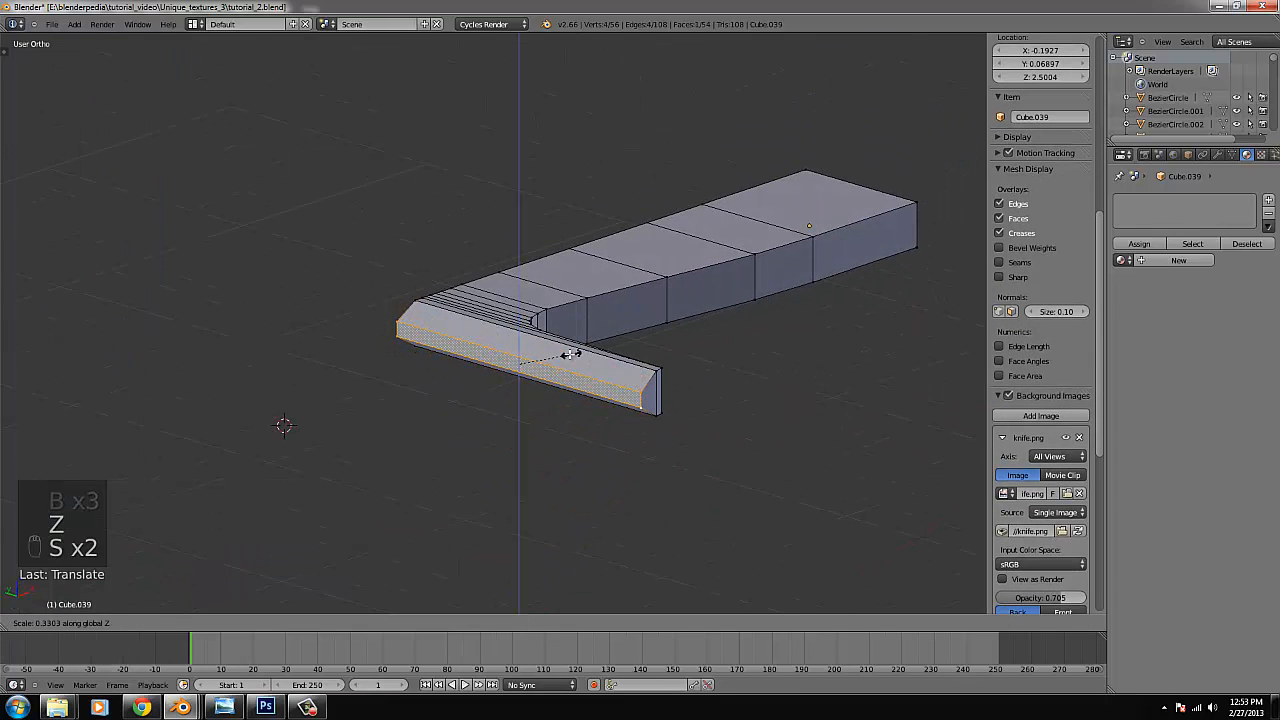
click(568, 354)
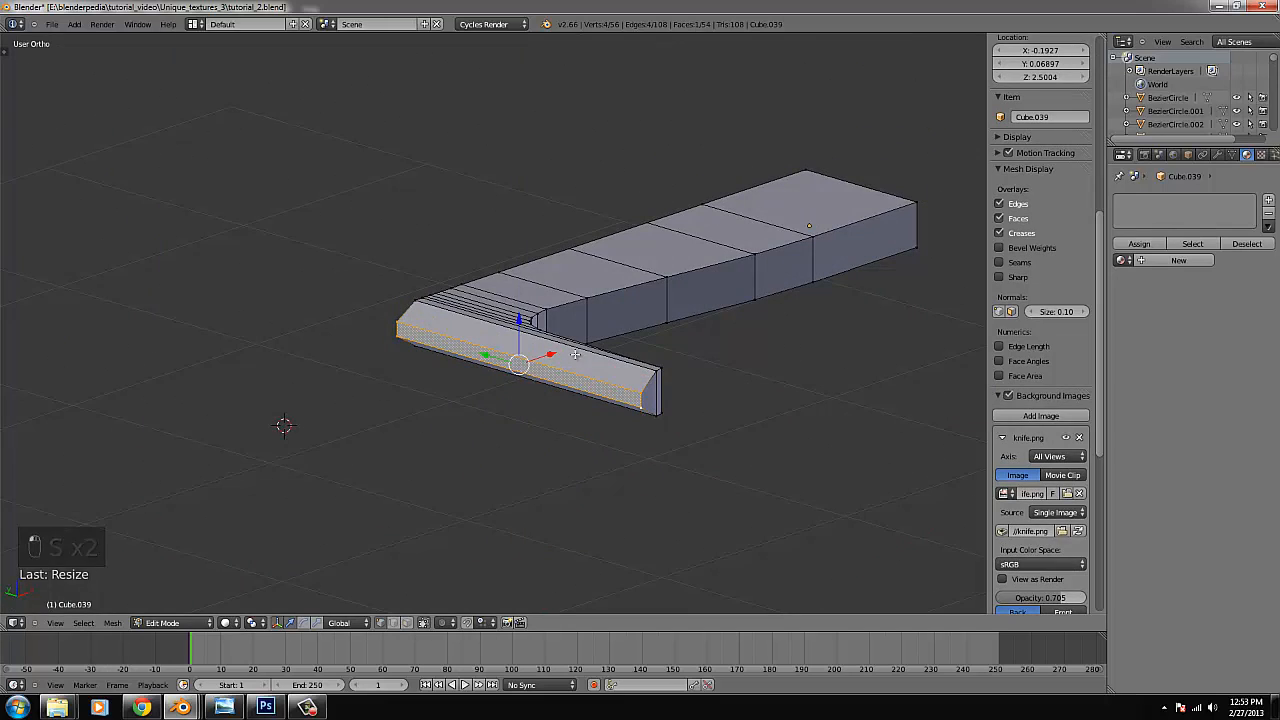
Fine-tune the thickness of the tapered blade-side end face along Z.
key(KP_7)
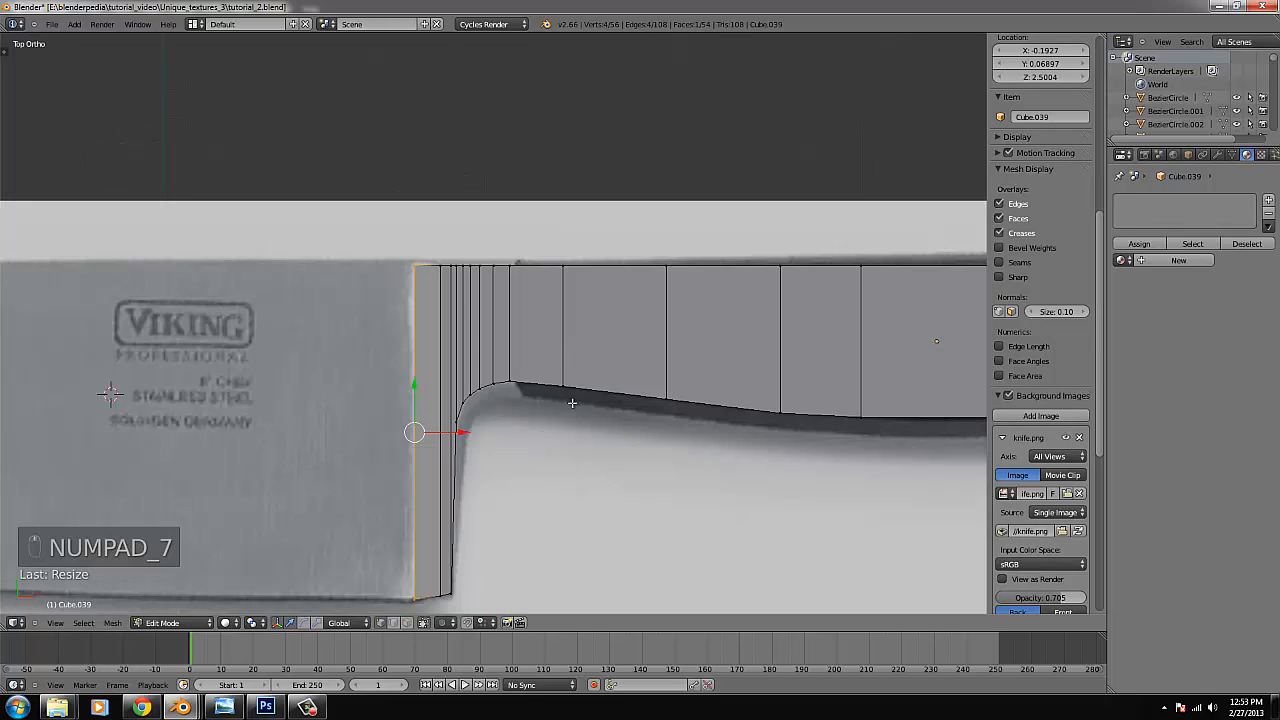
middle_drag(572, 403, 580, 329)
key(s)
key(z)
click(589, 327)
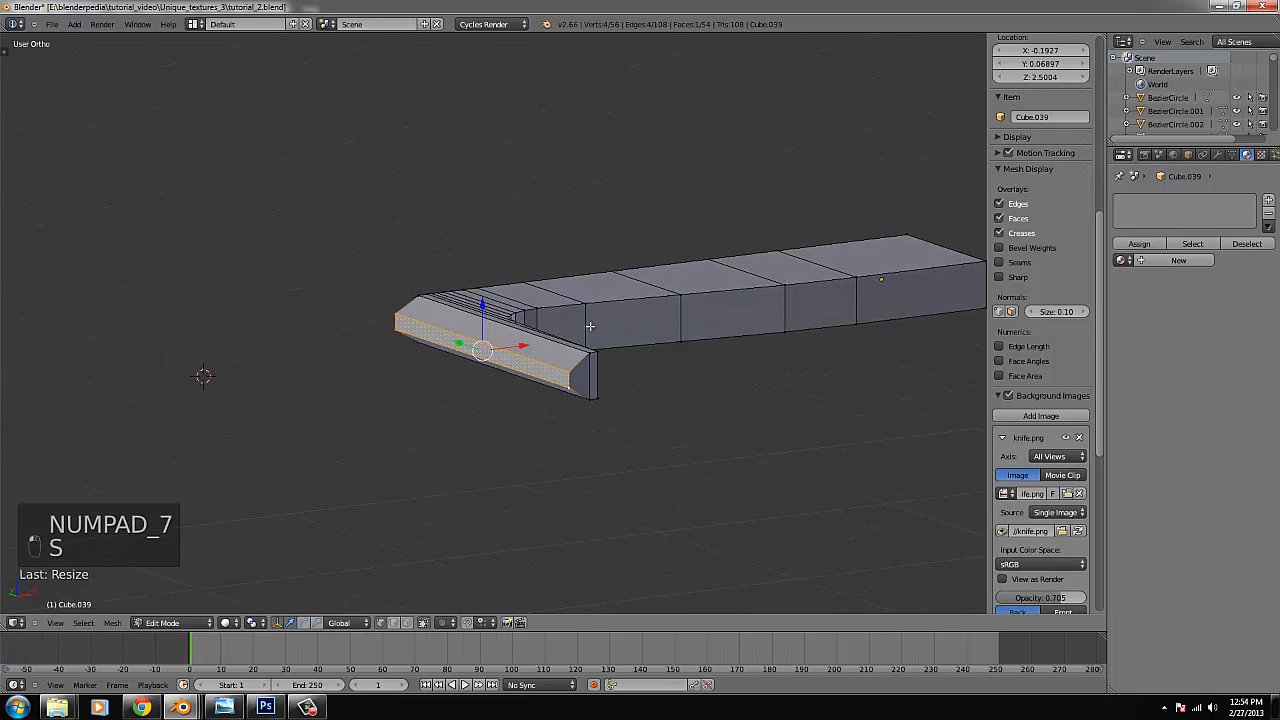
Extrude a first blade segment about 0.7 units to the VIKING logo and align its bottom vertices with the cutting edge.
key(KP_7)
scroll(510, 388, down, 2)
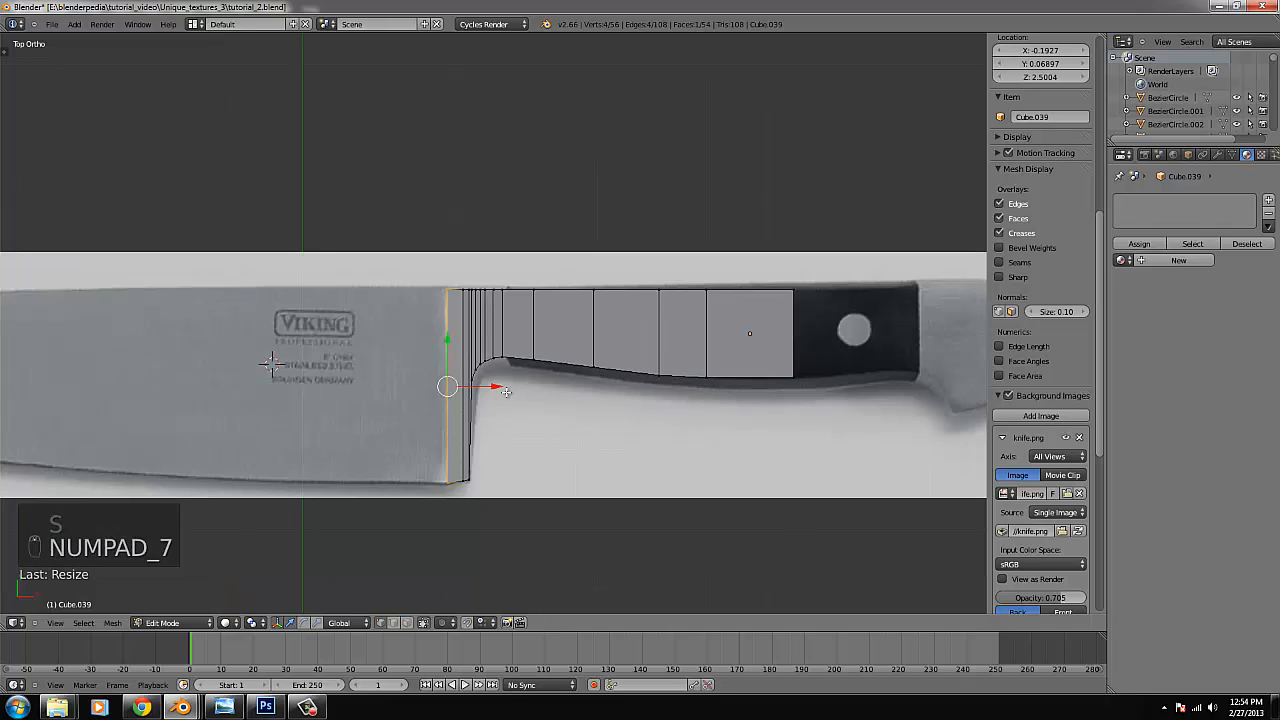
scroll(506, 391, down, 2)
key(e)
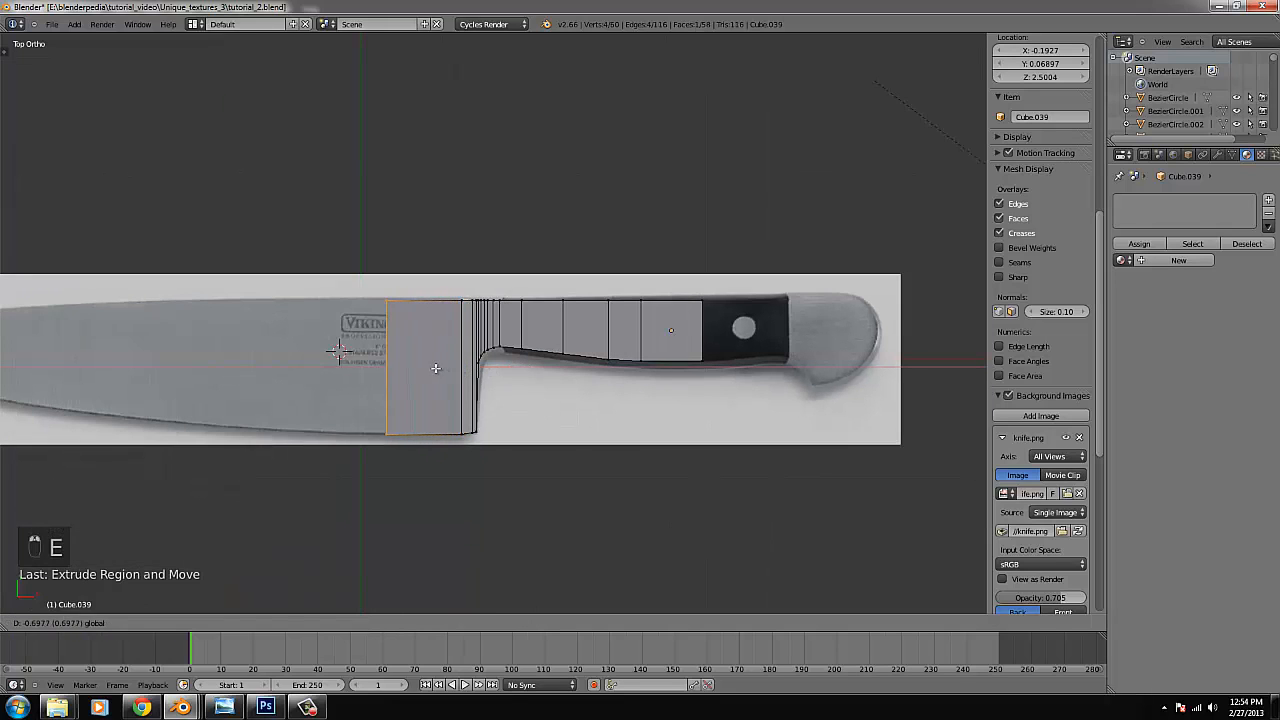
click(432, 368)
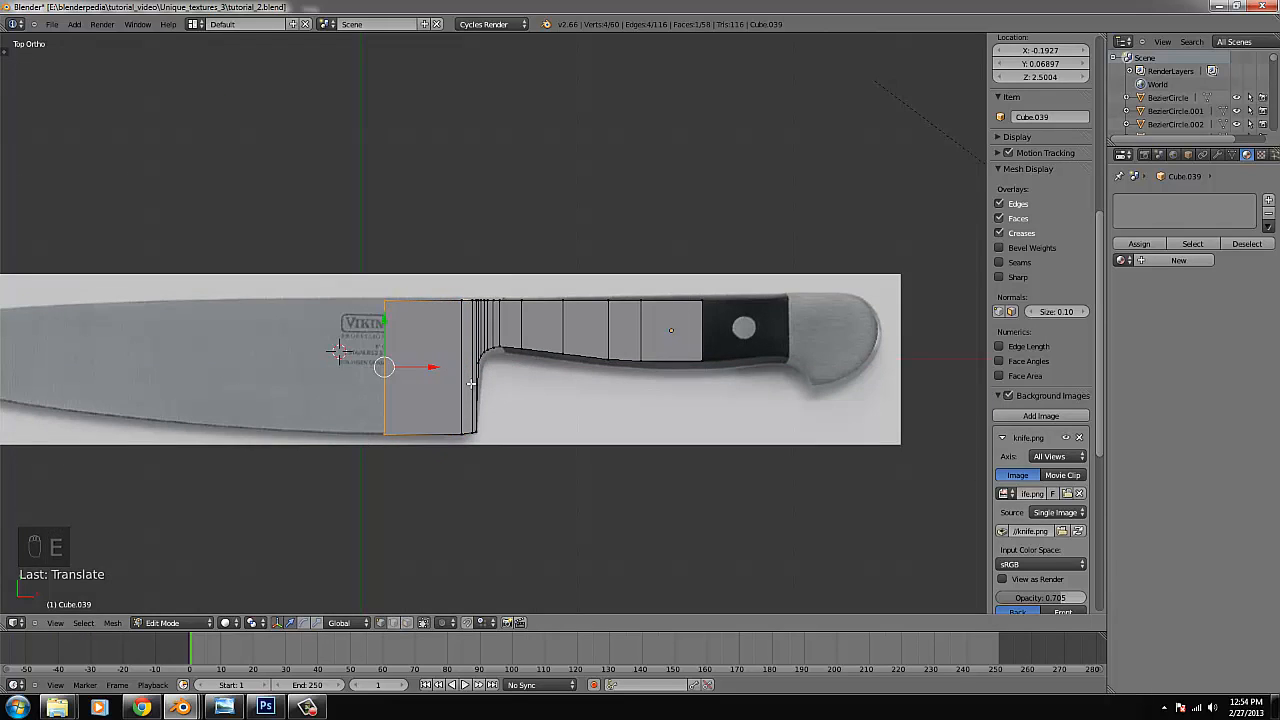
key(ctrl+KP_Decimal)
key(z)
key(b)
key(b)
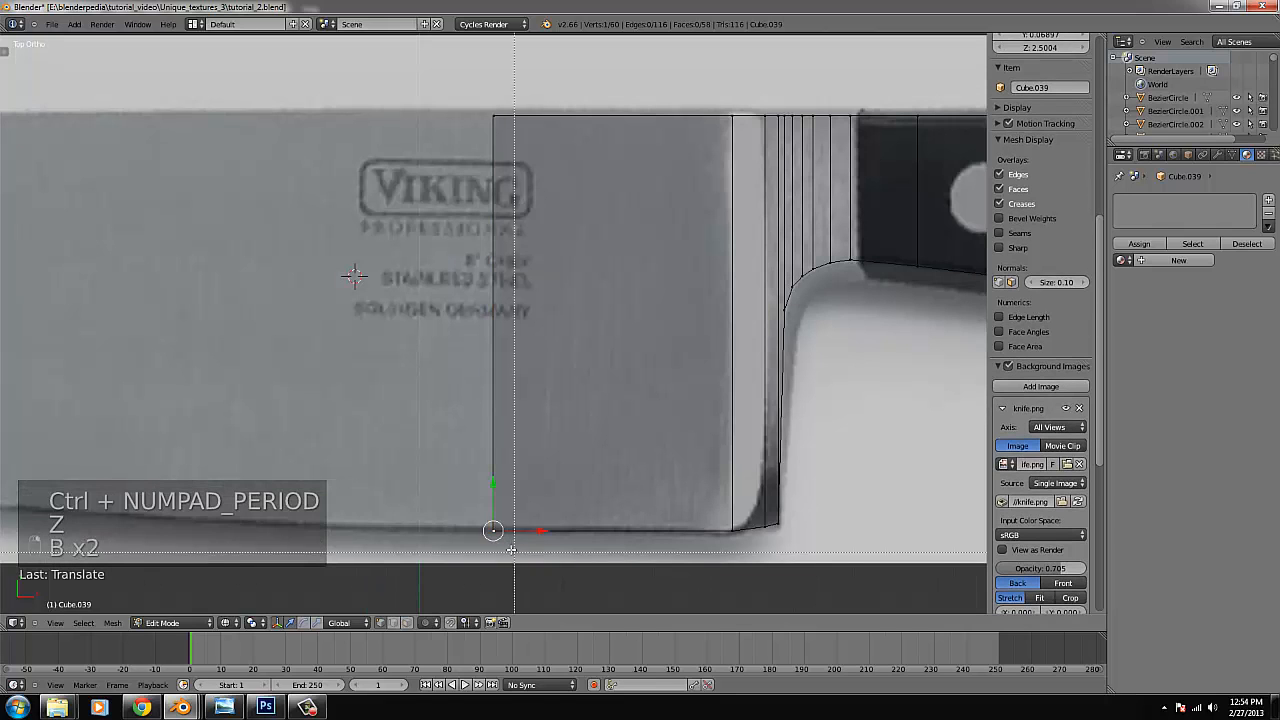
drag(512, 549, 460, 238)
Extrude a second blade segment about 1 unit past the logo and raise its bottom vertices to the cutting edge.
key(b)
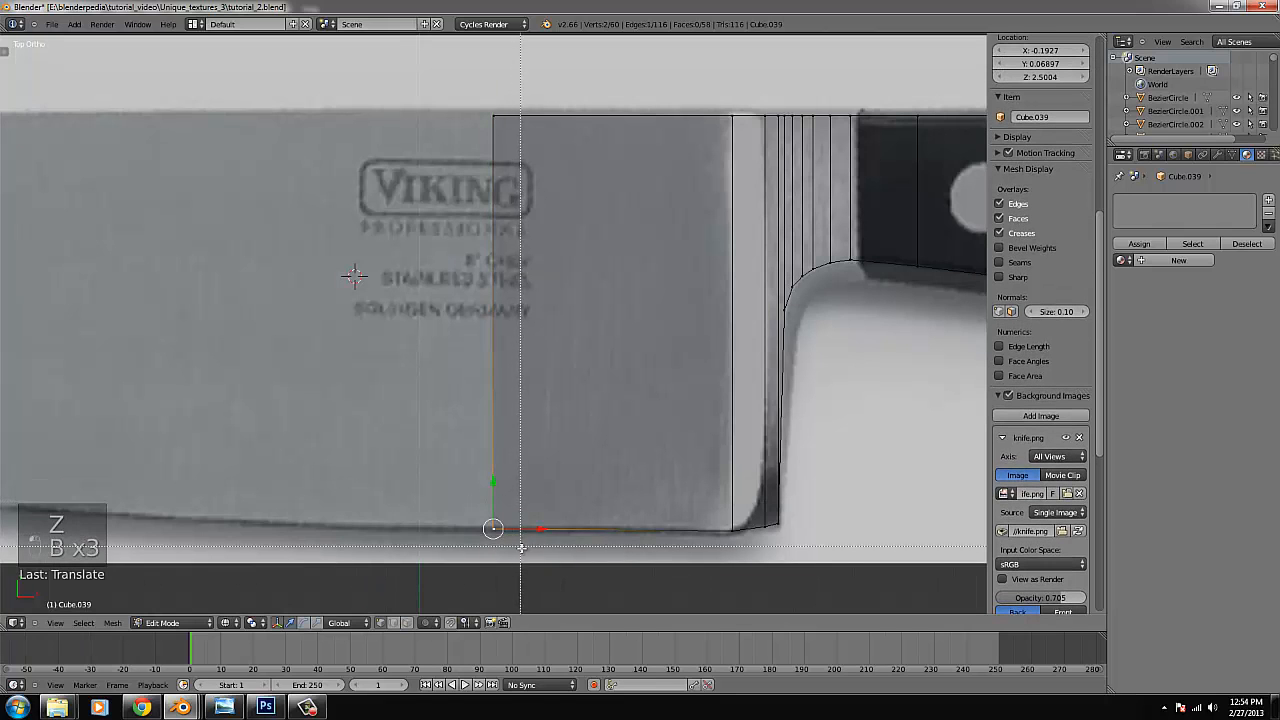
drag(407, 63, 407, 63)
scroll(407, 63, down, 3)
key(e)
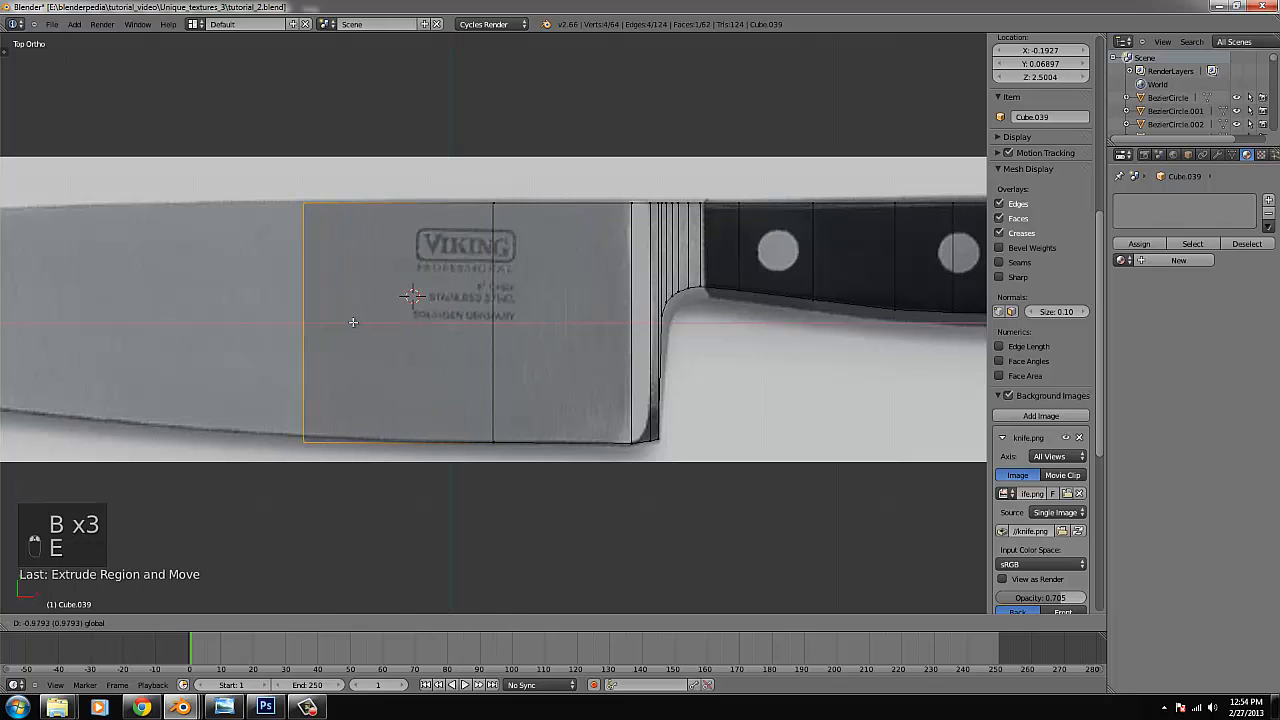
click(323, 455)
key(b)
drag(312, 450, 291, 394)
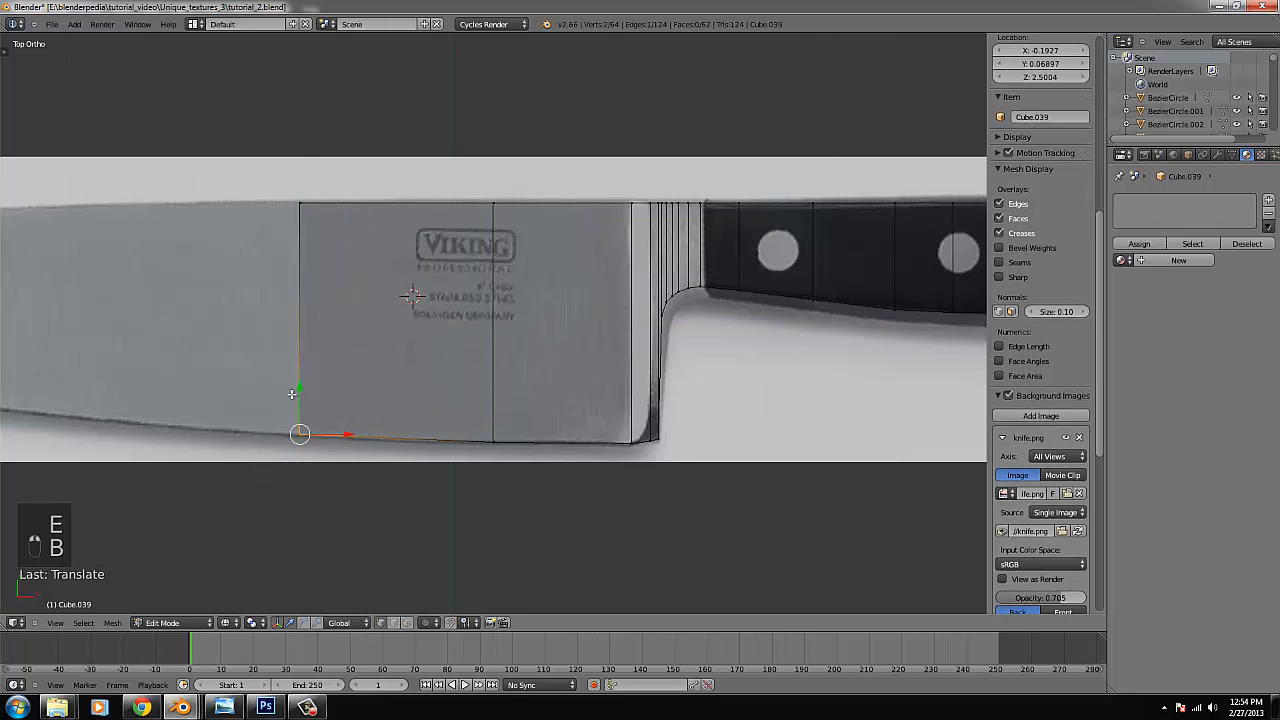
key(ctrl+KP_Decimal)
scroll(508, 380, down, 4)
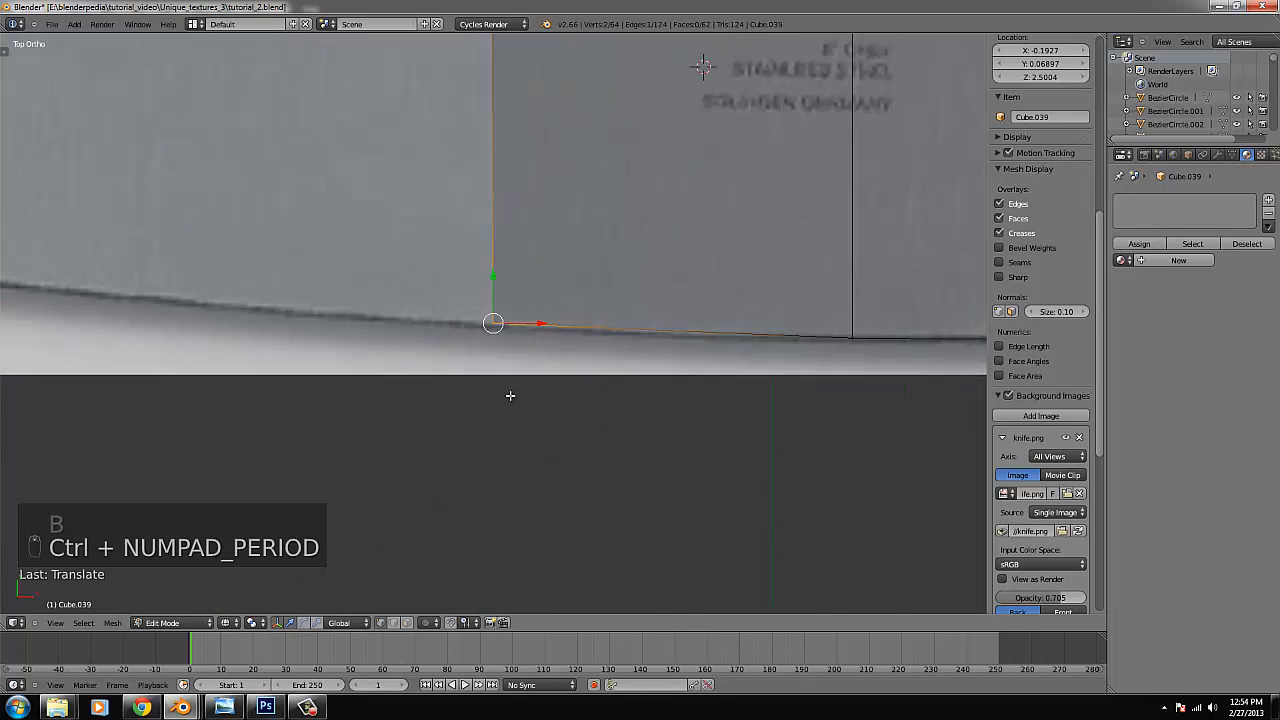
Extrude a third blade segment toward the tip and raise its bottom end vertices onto the curved cutting edge.
key(b)
drag(517, 388, 430, 62)
key(e)
click(552, 204)
drag(507, 202, 391, 262)
right_click(384, 317)
key(b)
drag(391, 337, 378, 279)
Extrude a fourth blade segment toward the tip and raise its bottom end vertices onto the cutting edge.
key(ctrl+KP_Decimal)
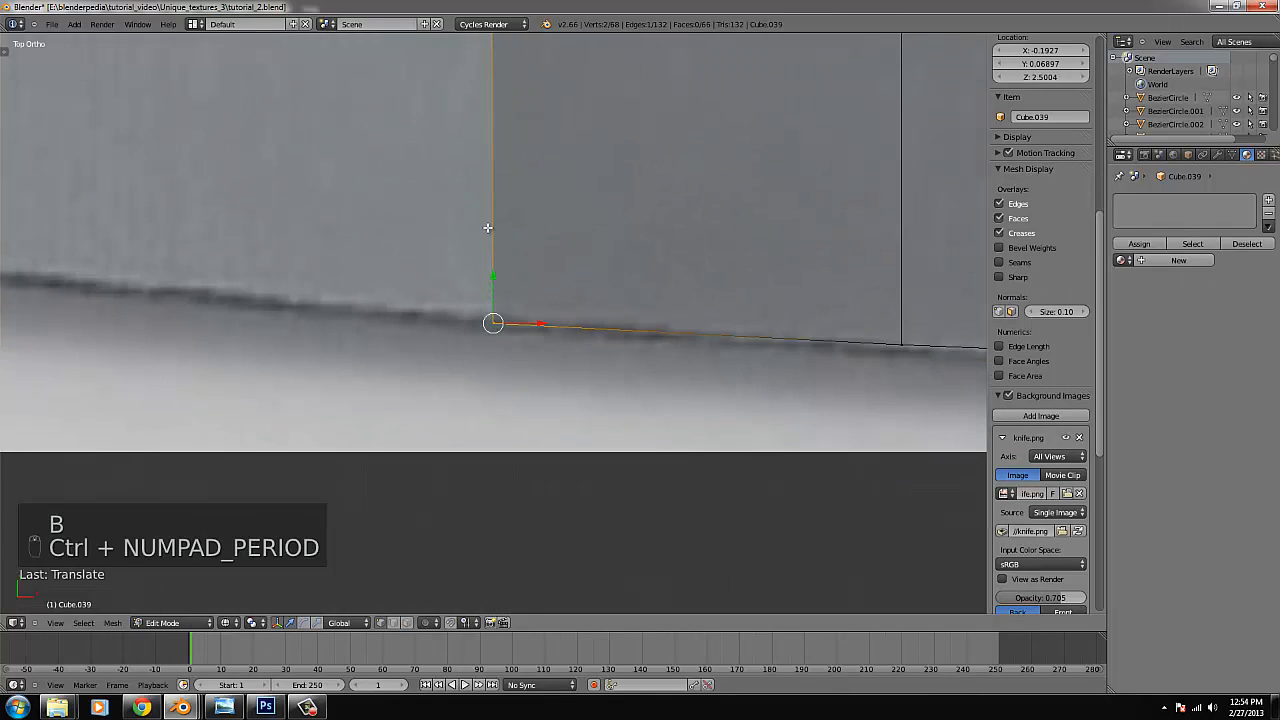
key(b)
scroll(545, 290, down, 2)
key(b)
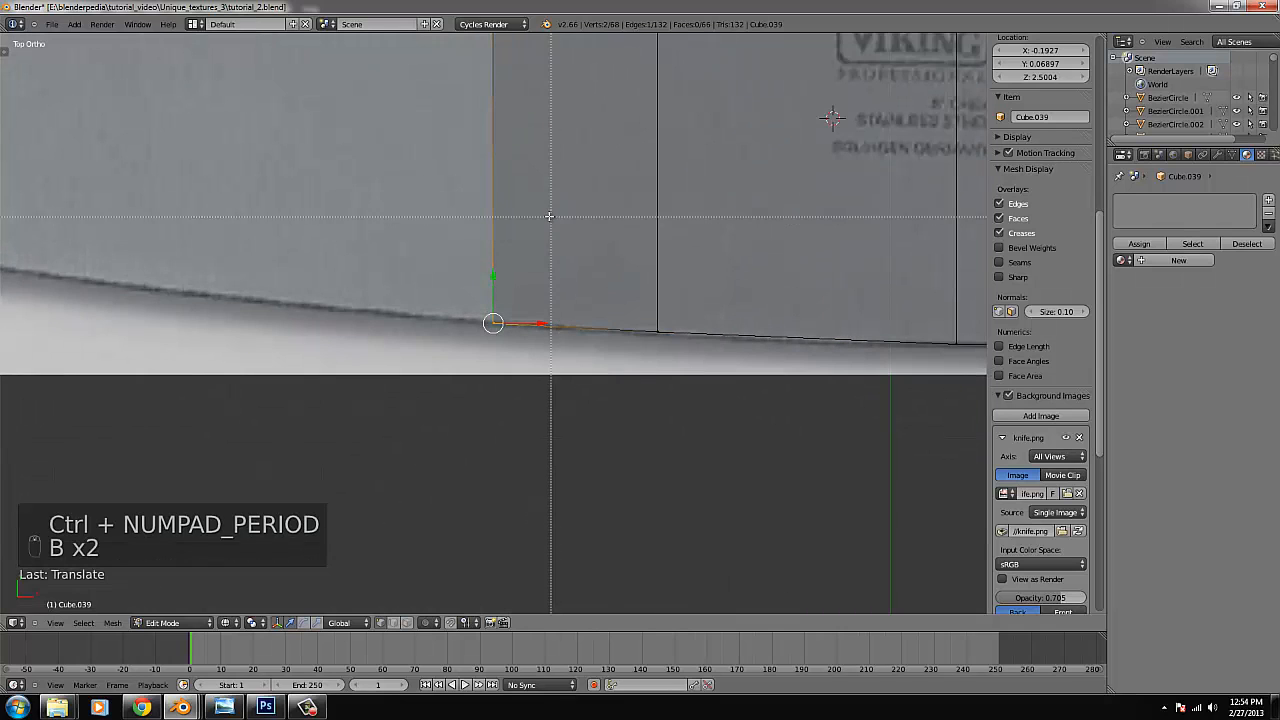
scroll(545, 215, down, 3)
key(b)
drag(455, 105, 505, 335)
key(e)
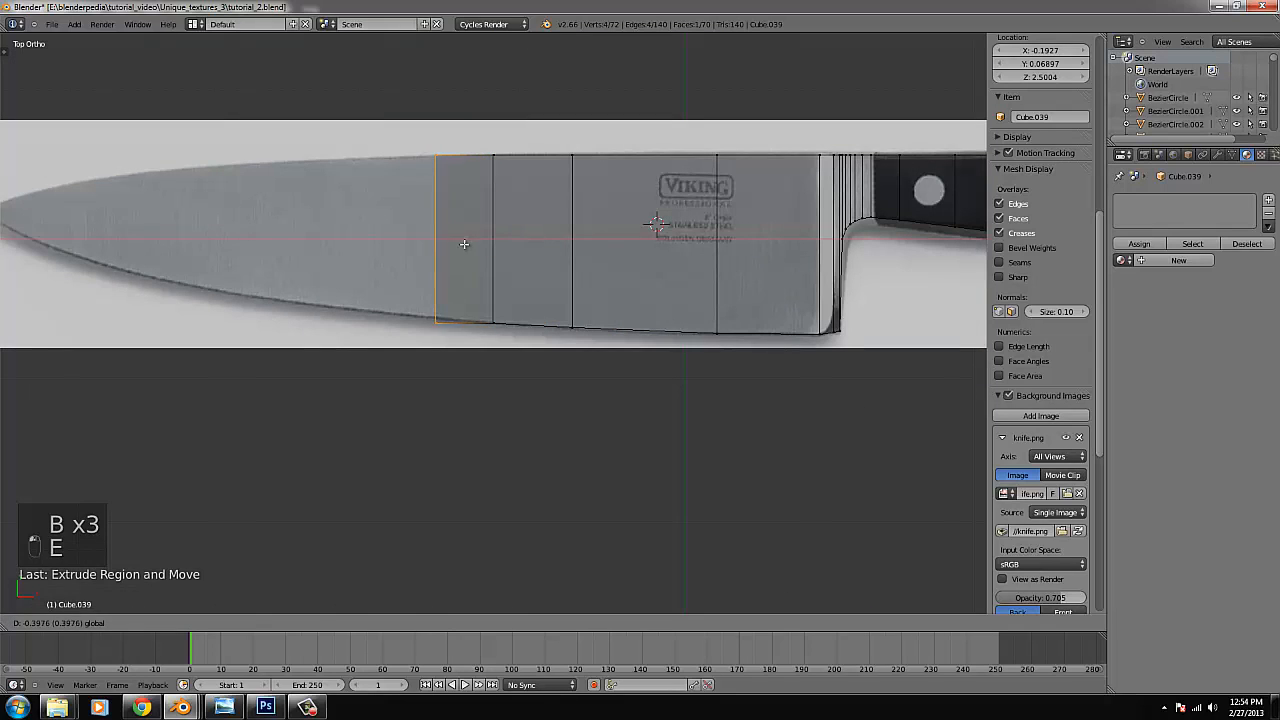
click(427, 323)
key(b)
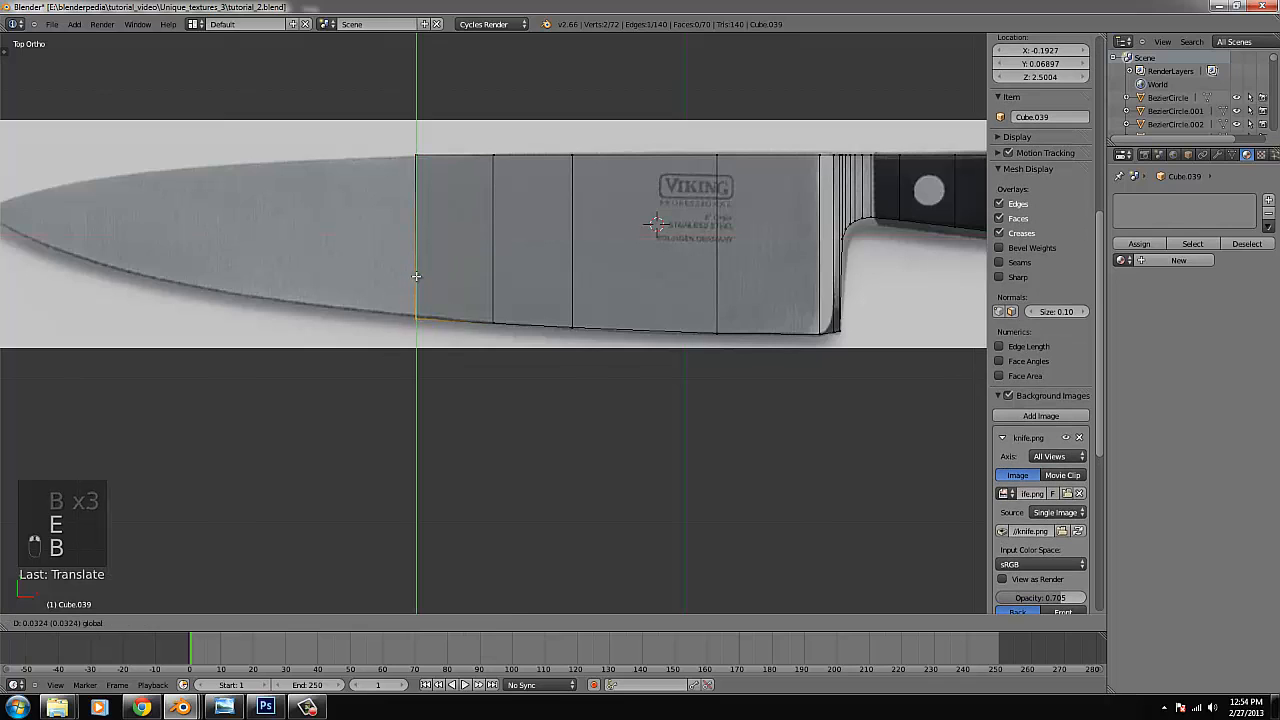
drag(410, 303, 424, 321)
Align the top end vertices of the fourth blade segment with the spine in the background image.
key(b)
right_click(420, 156)
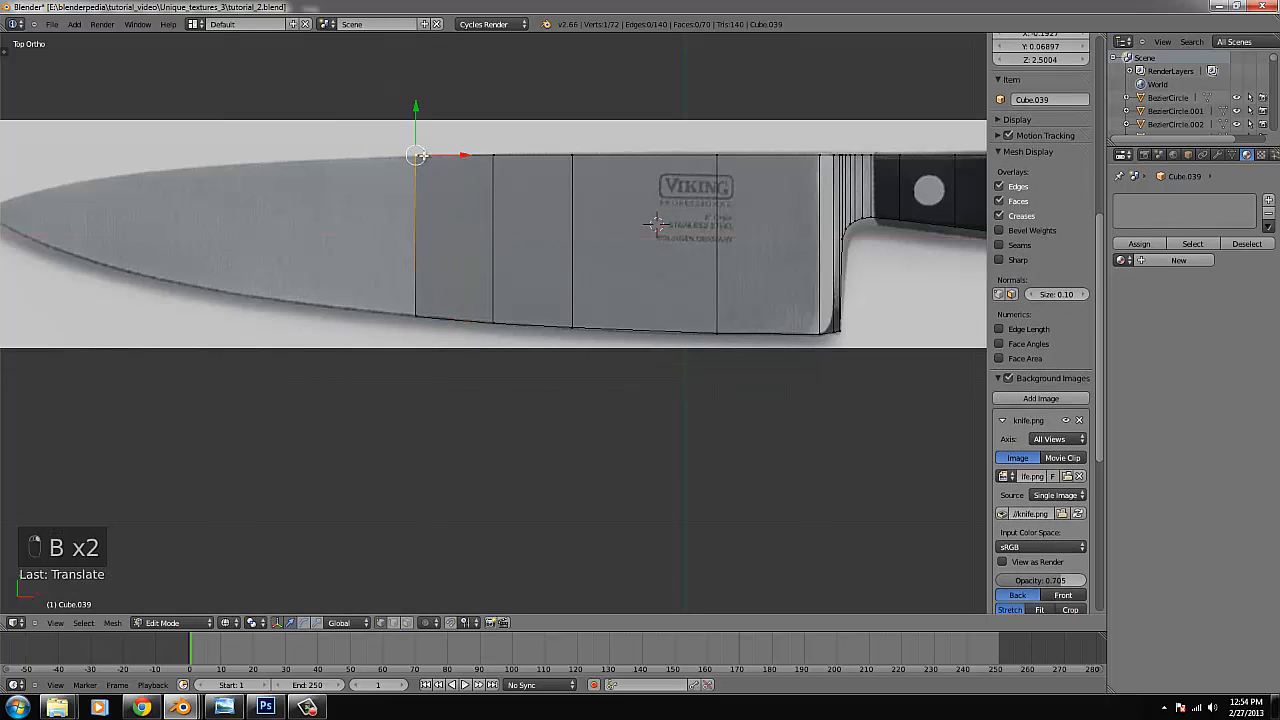
key(b)
drag(405, 145, 427, 165)
drag(416, 112, 416, 112)
click(416, 112)
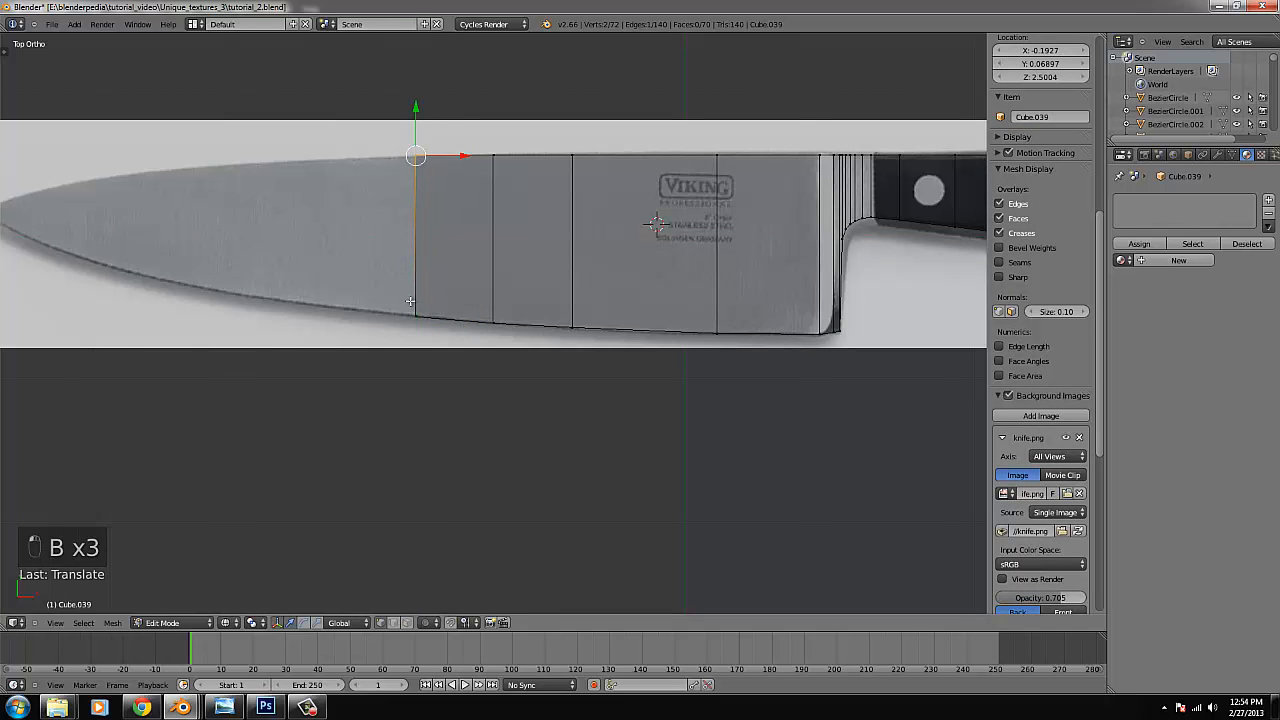
Extrude a fifth blade segment from the end face toward the tip along X.
drag(328, 358, 428, 139)
key(e)
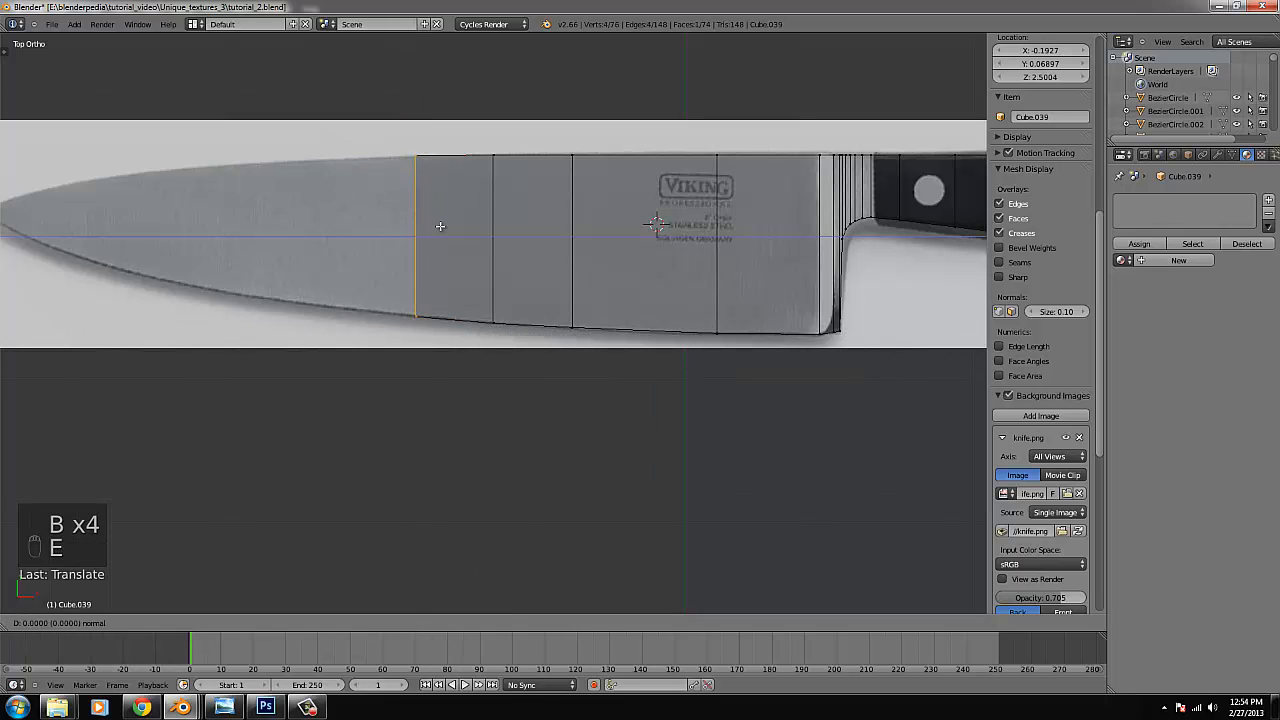
right_click(441, 228)
drag(457, 237, 319, 226)
key(ctrl+KP_Decimal)
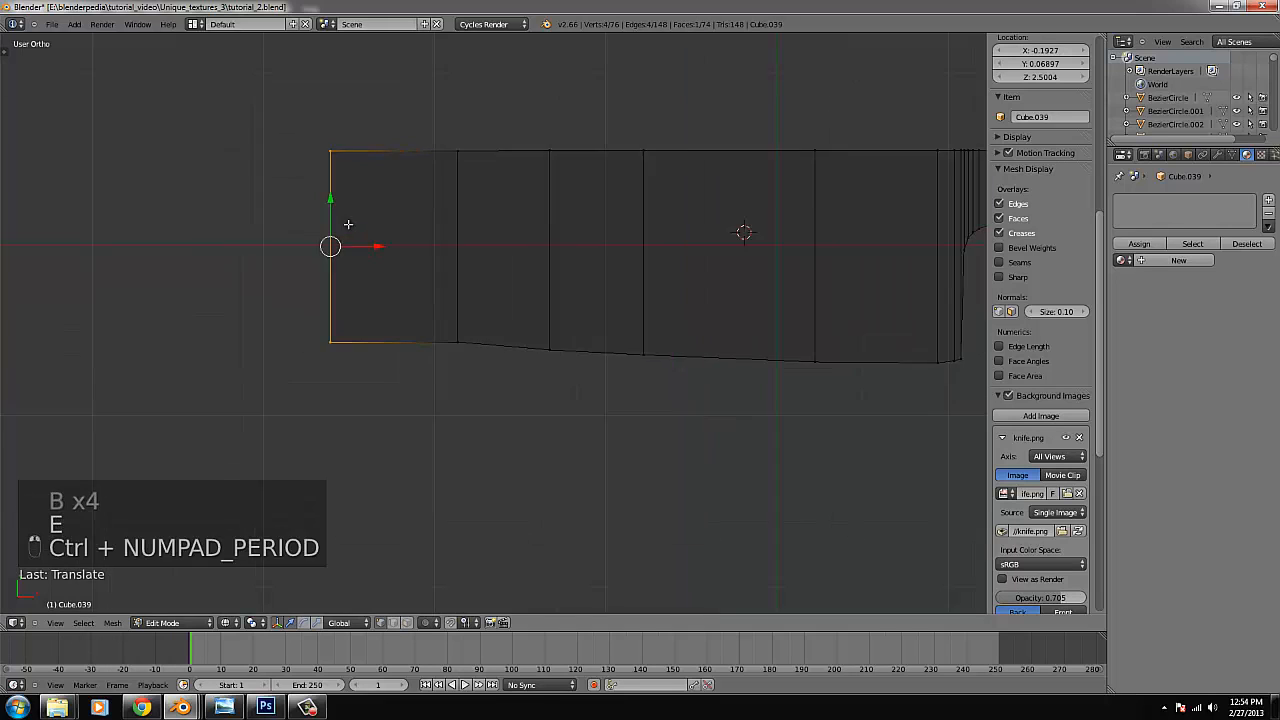
scroll(394, 200, down, 6)
Fit the fifth segment's end to the blade by lowering its top vertices to the spine and raising its bottom vertices to the cutting edge.
right_click(493, 241)
scroll(502, 235, up, 2)
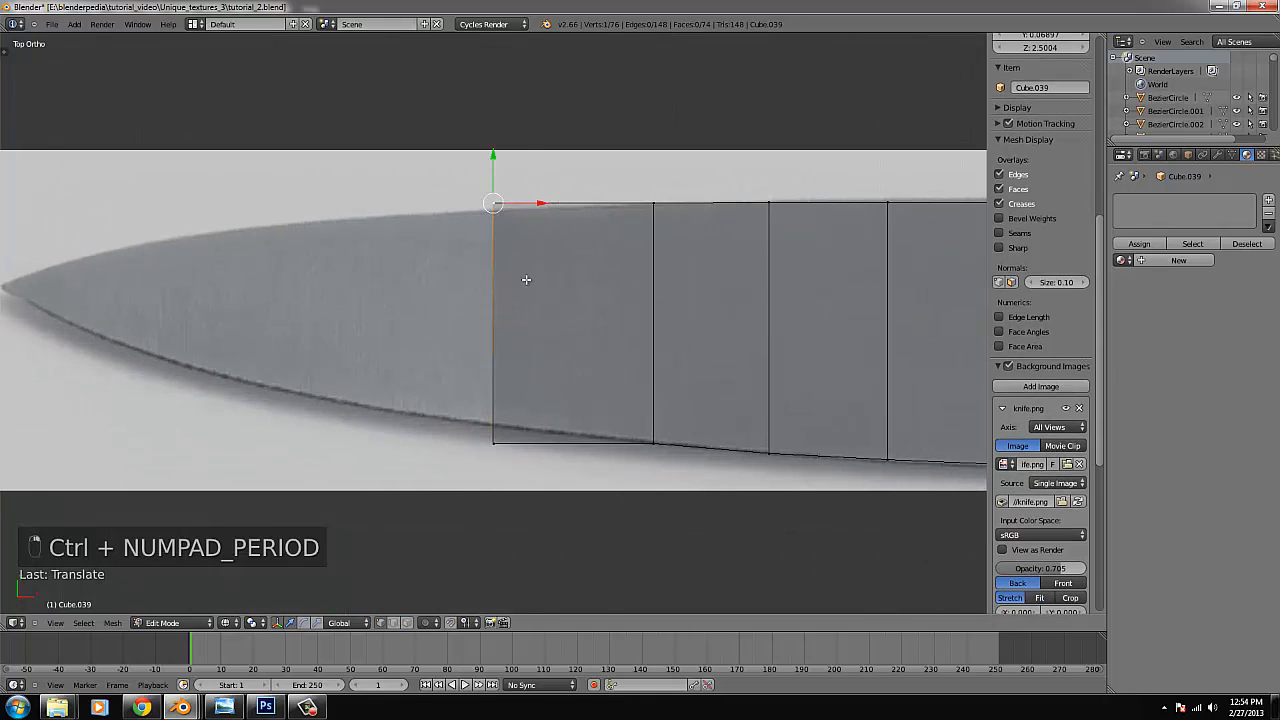
key(b)
drag(525, 281, 462, 165)
scroll(506, 102, up, 2)
drag(506, 101, 495, 111)
right_click(493, 489)
key(b)
drag(522, 528, 496, 440)
Extrude a sixth blade segment along X and fit its top and bottom end vertices to the blade outline.
key(e)
right_click(543, 318)
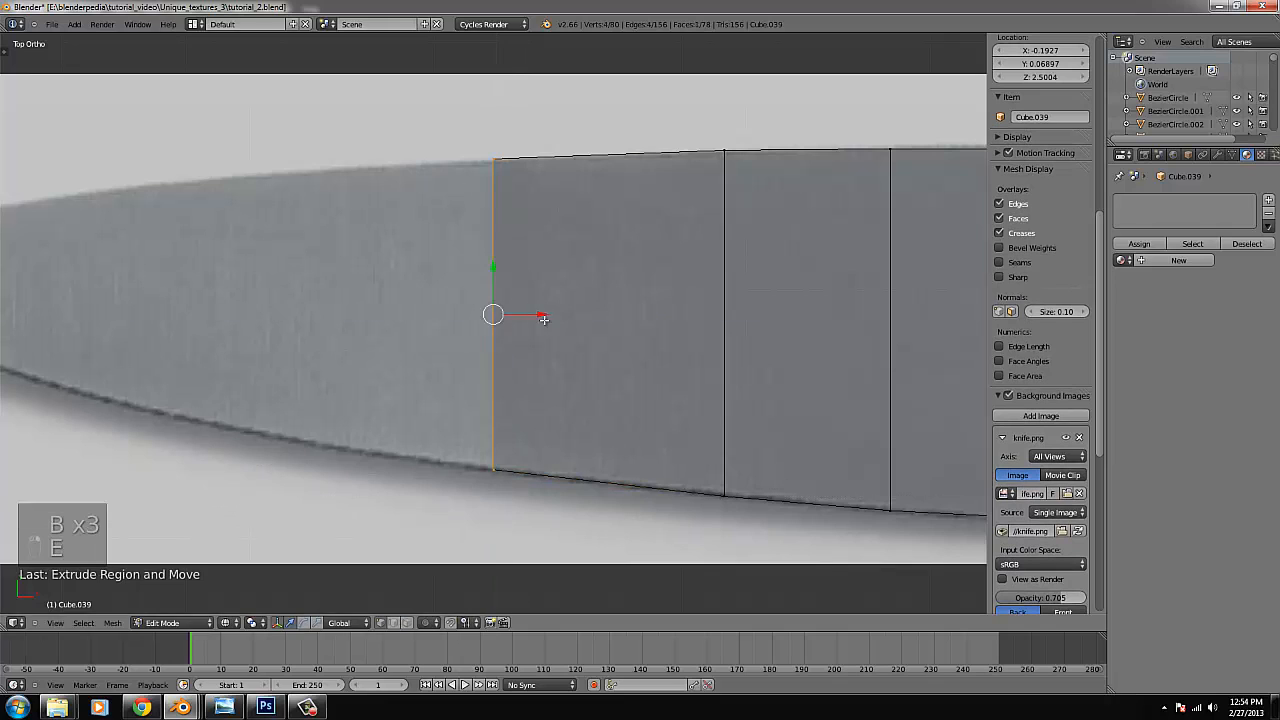
drag(542, 315, 383, 315)
right_click(341, 156)
key(b)
drag(371, 200, 336, 129)
right_click(334, 468)
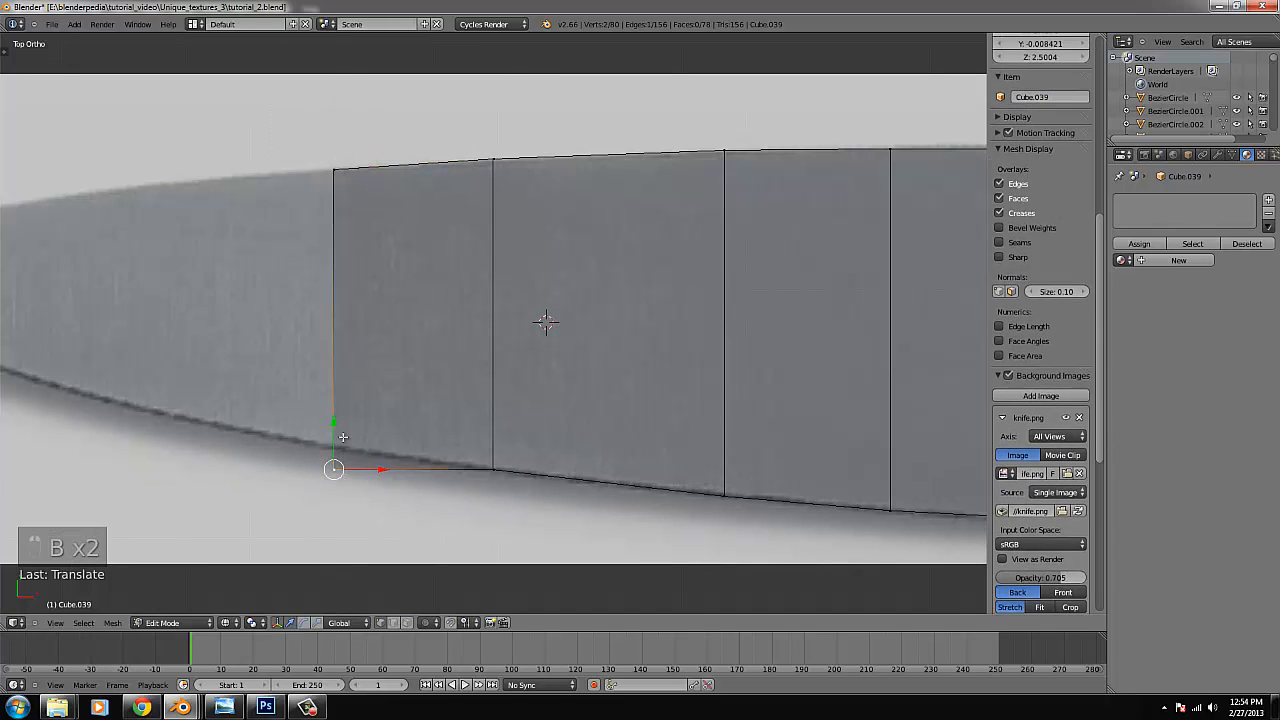
drag(334, 413, 335, 410)
Extrude a shorter seventh blade segment and align its end vertices with the spine and the cutting edge.
key(b)
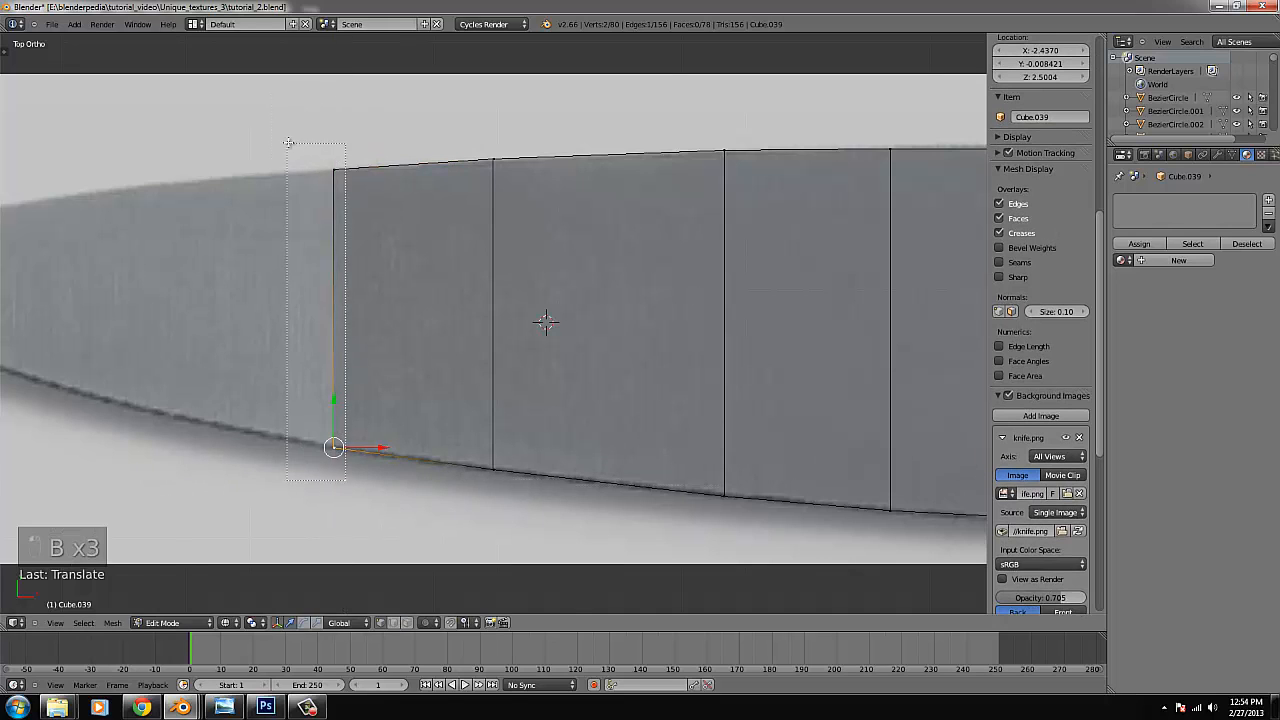
drag(288, 143, 288, 143)
key(e)
right_click(249, 172)
key(b)
drag(268, 206, 196, 141)
drag(238, 128, 238, 144)
right_click(225, 418)
key(b)
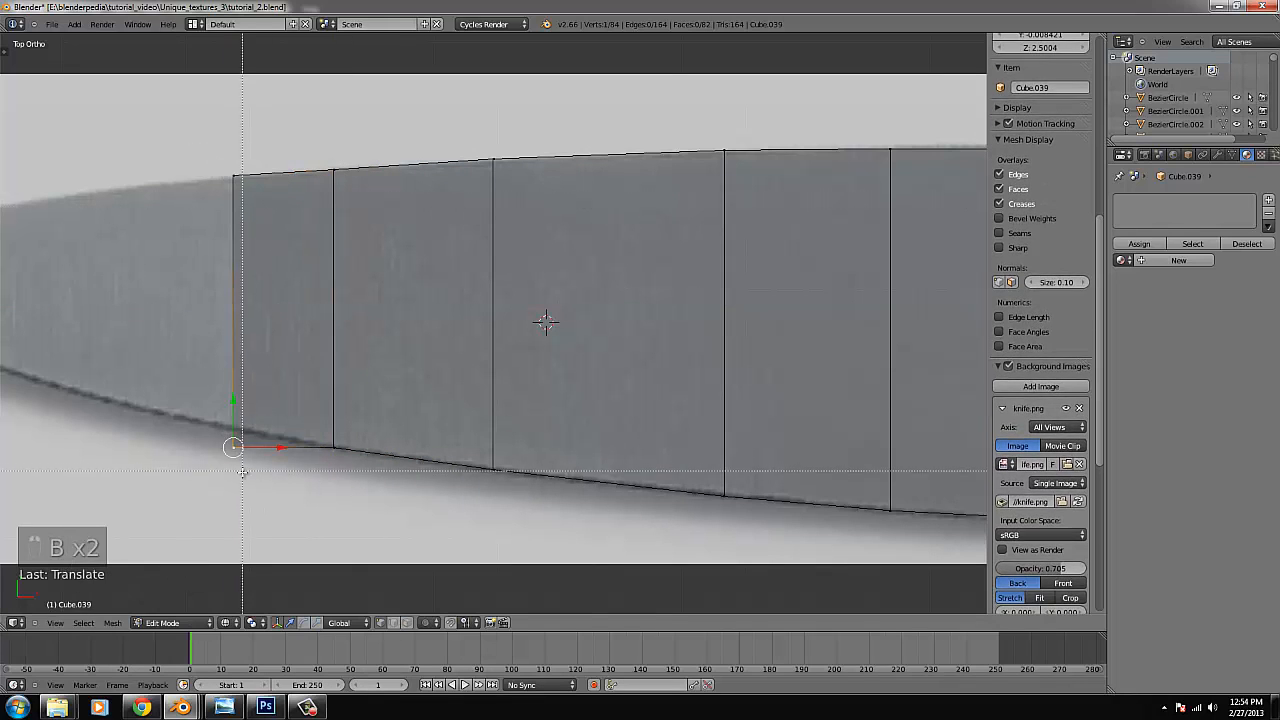
drag(232, 400, 262, 445)
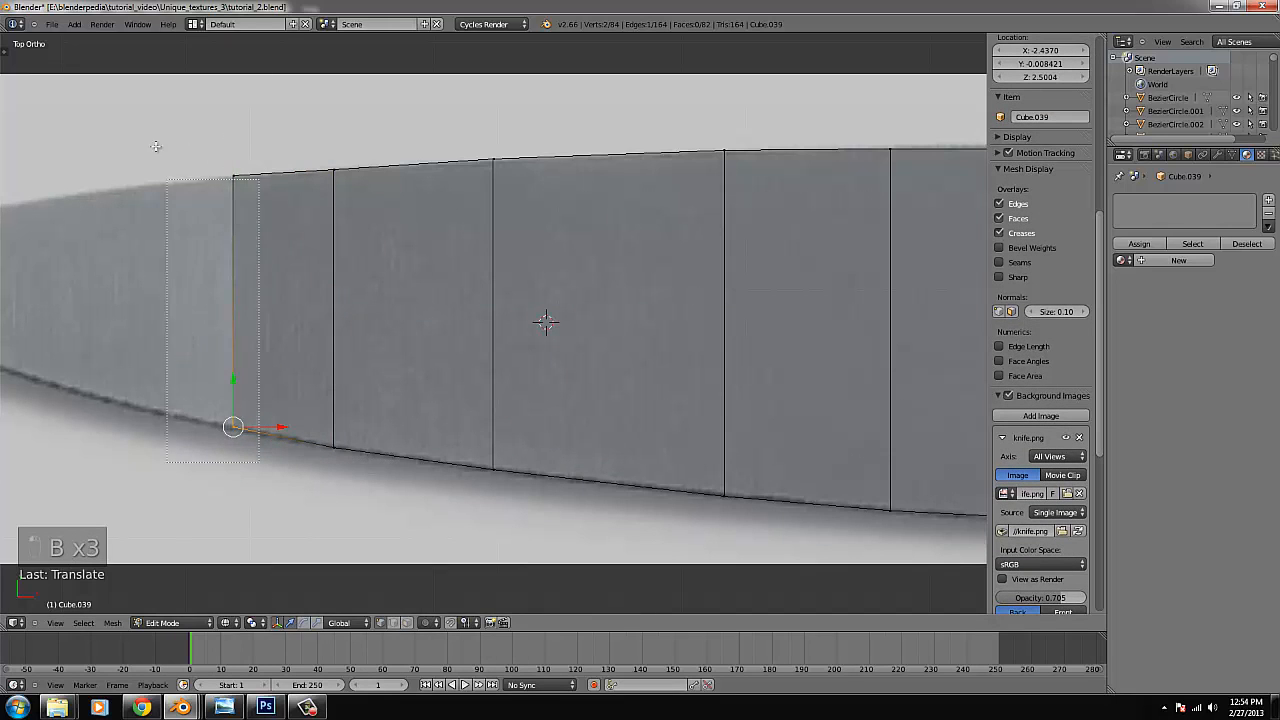
Extrude an eighth blade segment, about as long as the seventh, and move its end vertices onto the traced outline.
drag(156, 147, 155, 145)
key(e)
right_click(302, 265)
drag(256, 307, 150, 203)
right_click(145, 193)
key(b)
drag(155, 208, 126, 143)
right_click(138, 405)
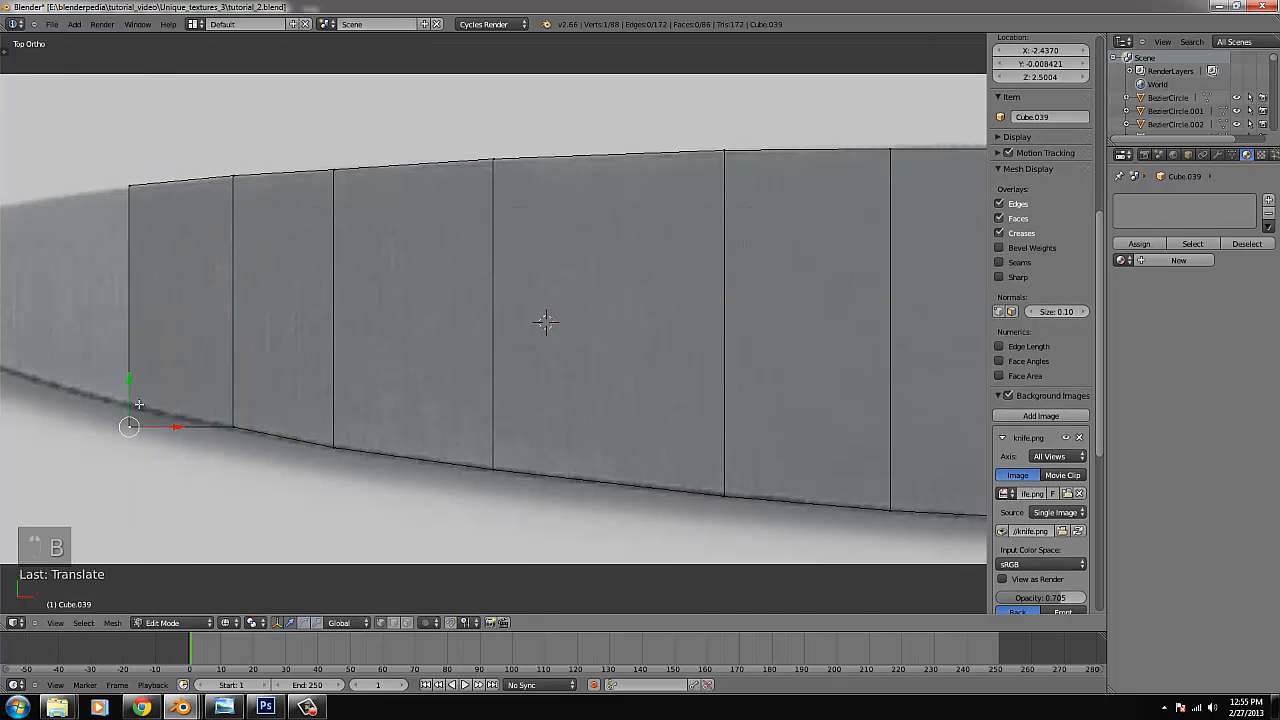
drag(128, 381, 135, 348)
Extrude a ninth blade segment from the end face toward the tip.
key(ctrl+KP_Decimal)
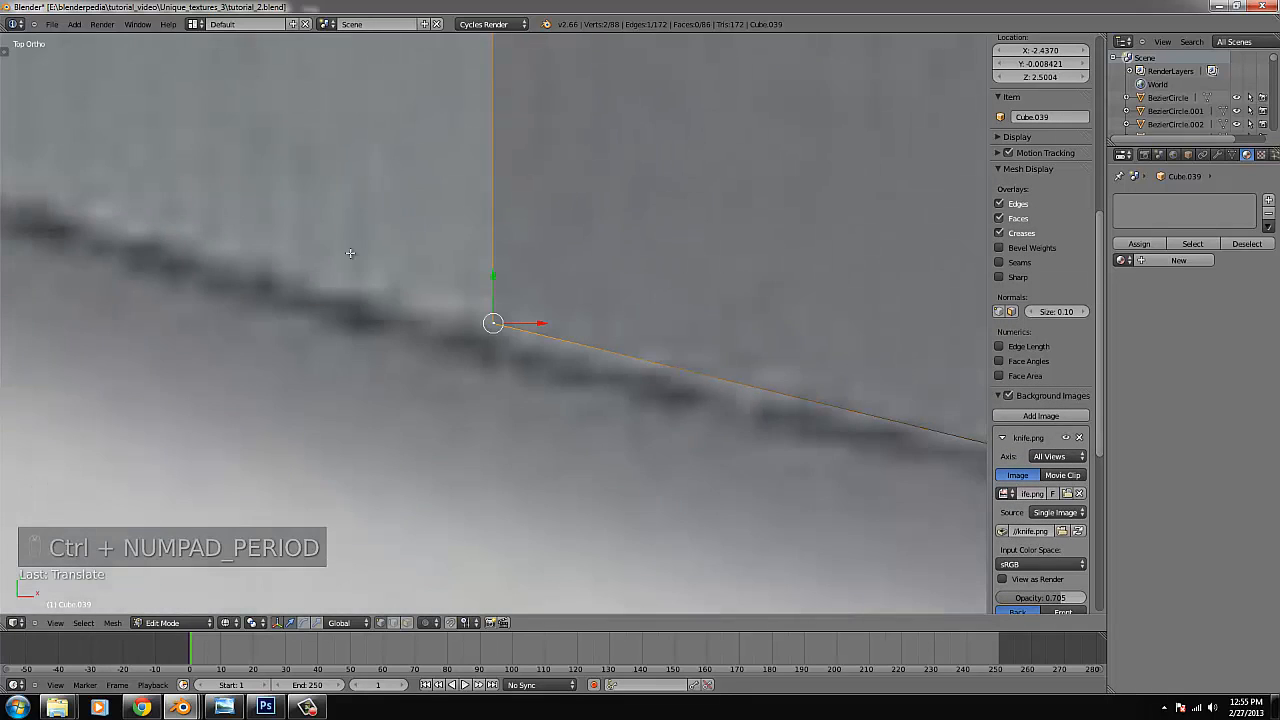
scroll(549, 263, down, 5)
key(b)
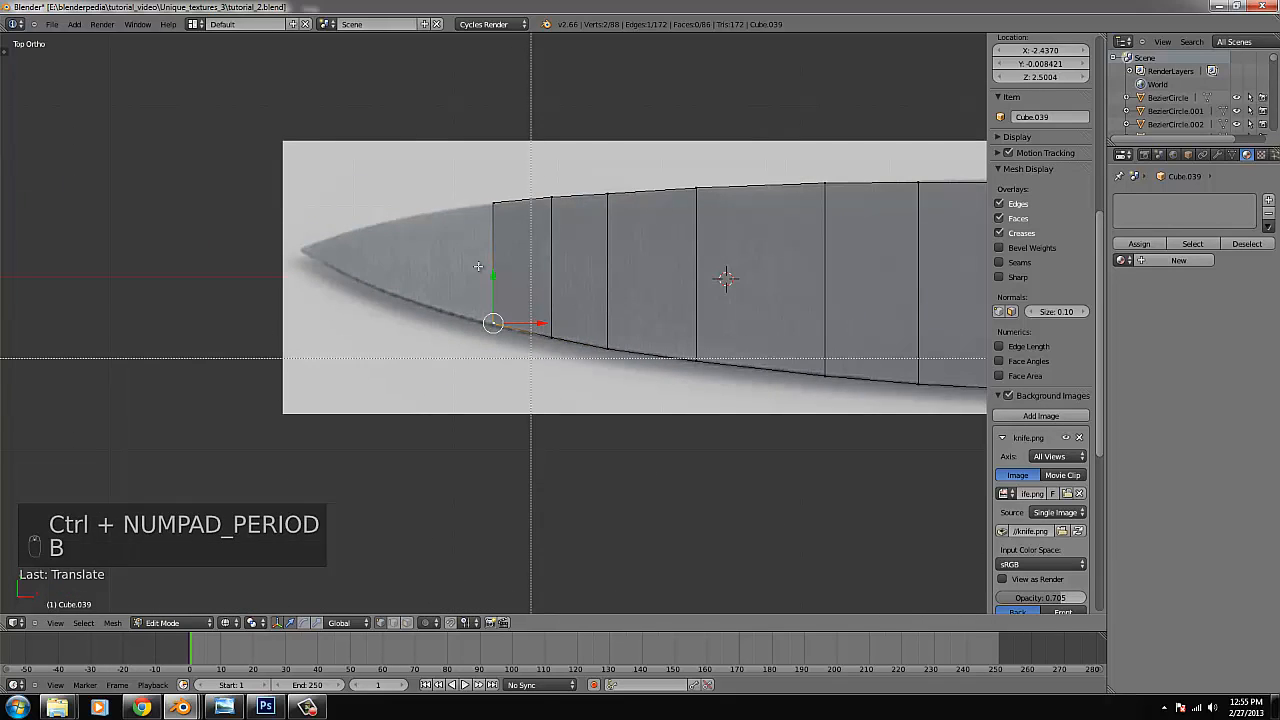
key(e)
drag(541, 237, 471, 239)
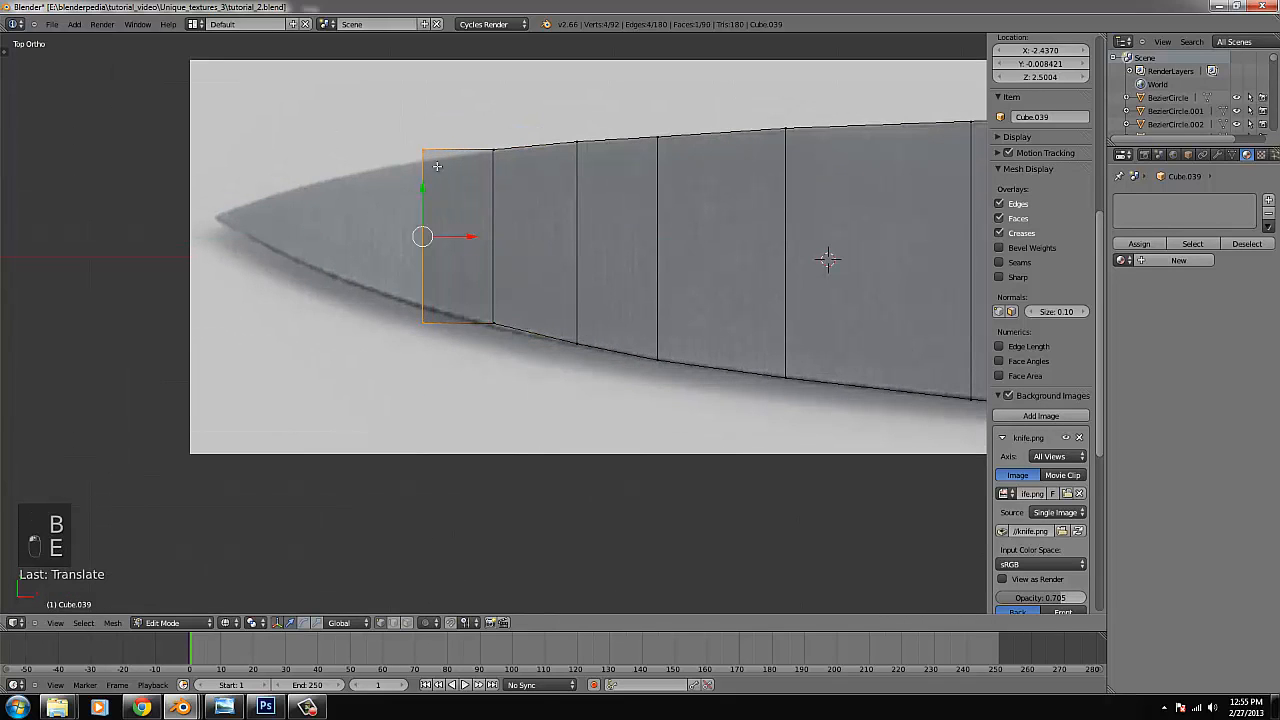
Lower the ninth segment's top end vertices to the spine and raise its bottom ones to the cutting edge.
key(b)
drag(402, 130, 446, 172)
drag(423, 108, 423, 118)
key(b)
drag(400, 298, 446, 336)
key(b)
drag(420, 280, 422, 260)
Extrude a tenth blade segment along X and lower its top end vertices onto the spine.
key(b)
drag(404, 152, 478, 318)
key(e)
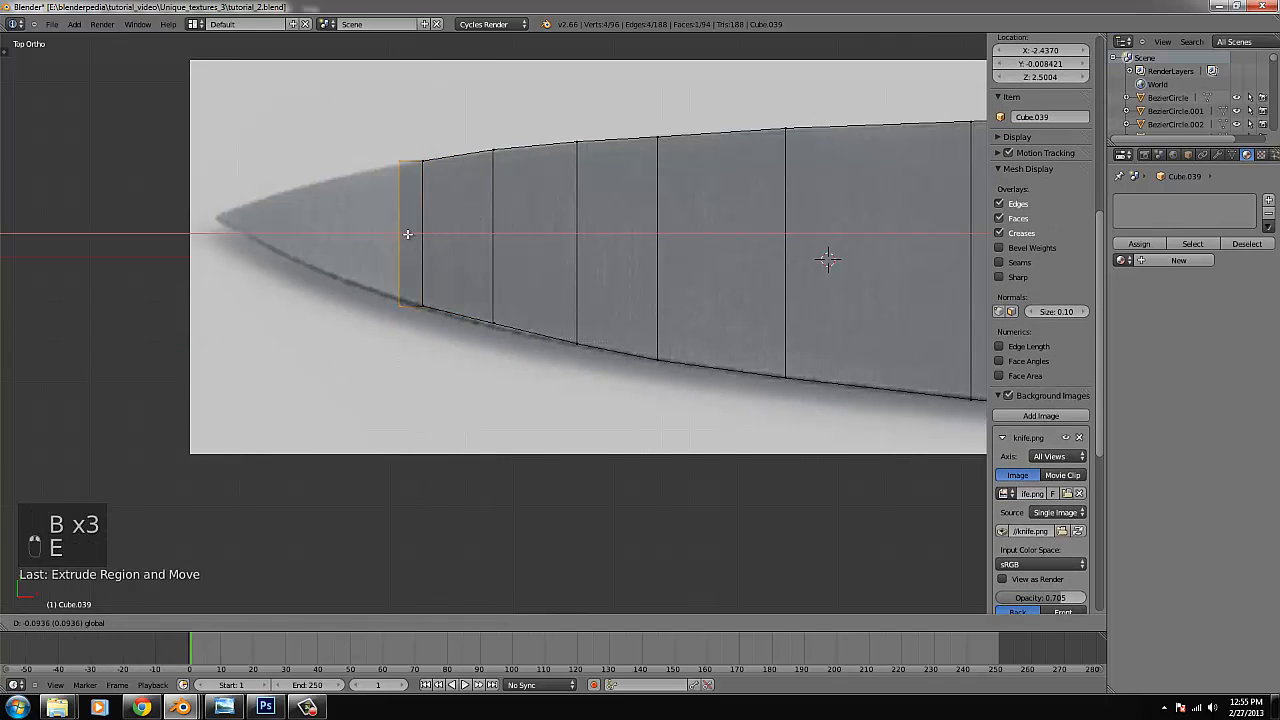
click(345, 234)
key(b)
drag(325, 140, 370, 185)
drag(345, 112, 343, 130)
Raise the tenth segment's bottom end vertices onto the curved cutting edge.
key(b)
key(b)
drag(325, 280, 370, 320)
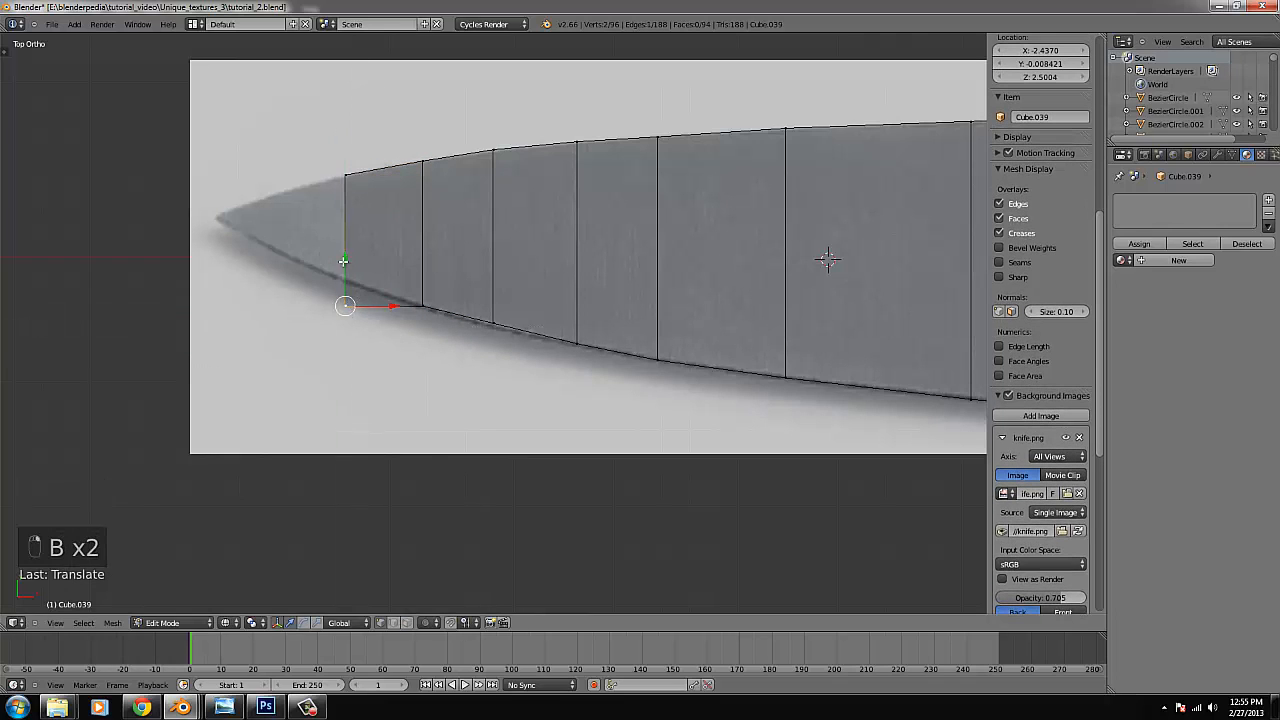
drag(344, 255, 344, 235)
click(344, 235)
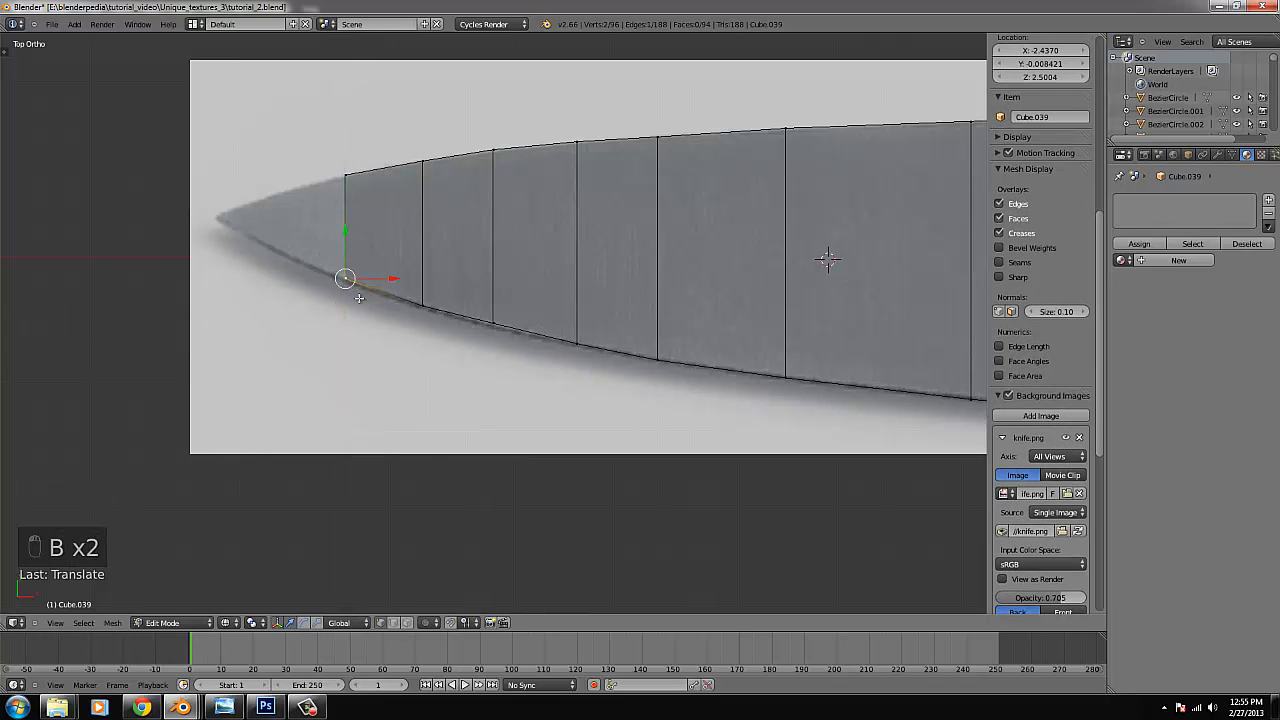
Extrude an eleventh blade segment near the tip and fit its top and bottom end vertices to the narrowing outline.
drag(266, 110, 266, 110)
key(e)
right_click(370, 225)
drag(372, 226, 319, 224)
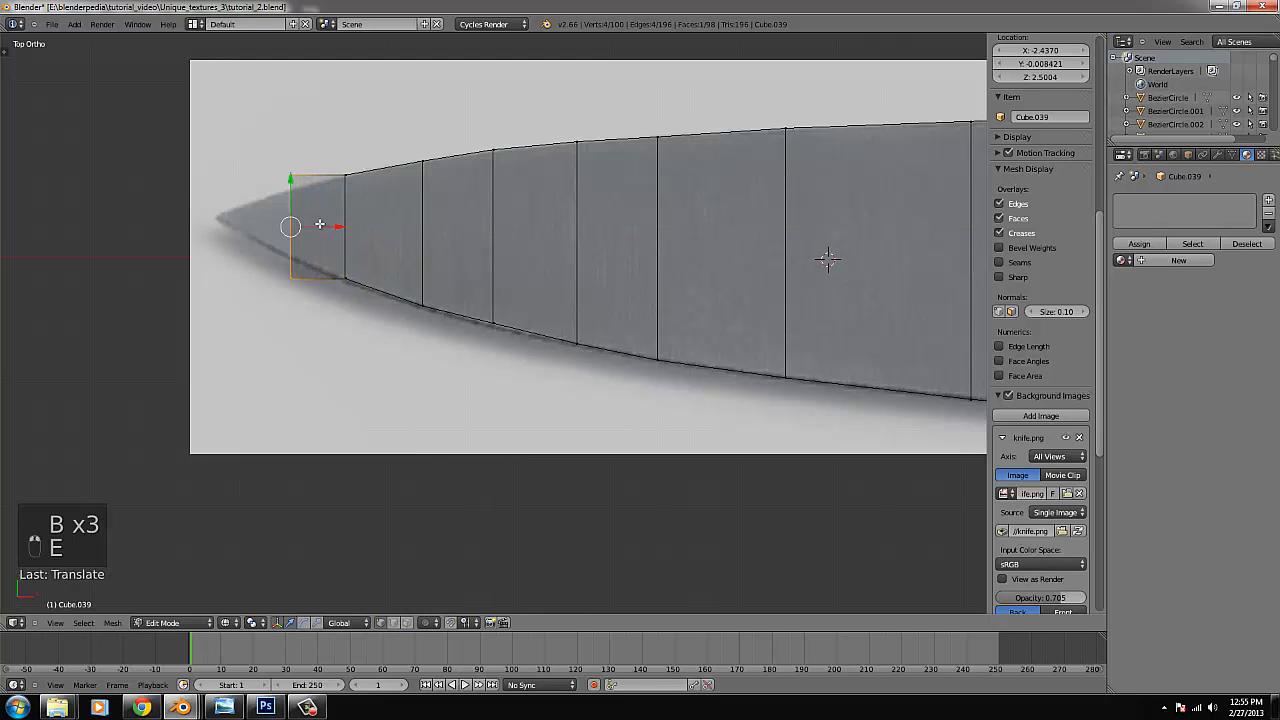
key(ctrl+KP_Decimal)
key(b)
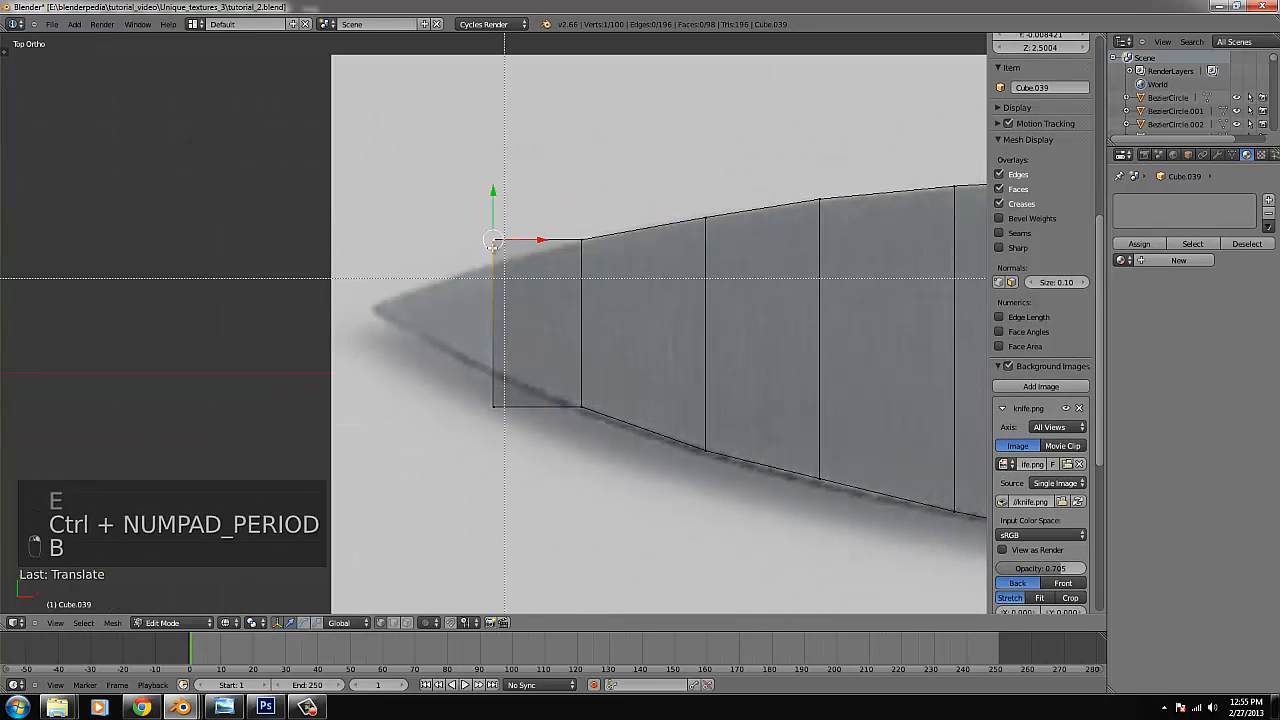
drag(515, 278, 494, 262)
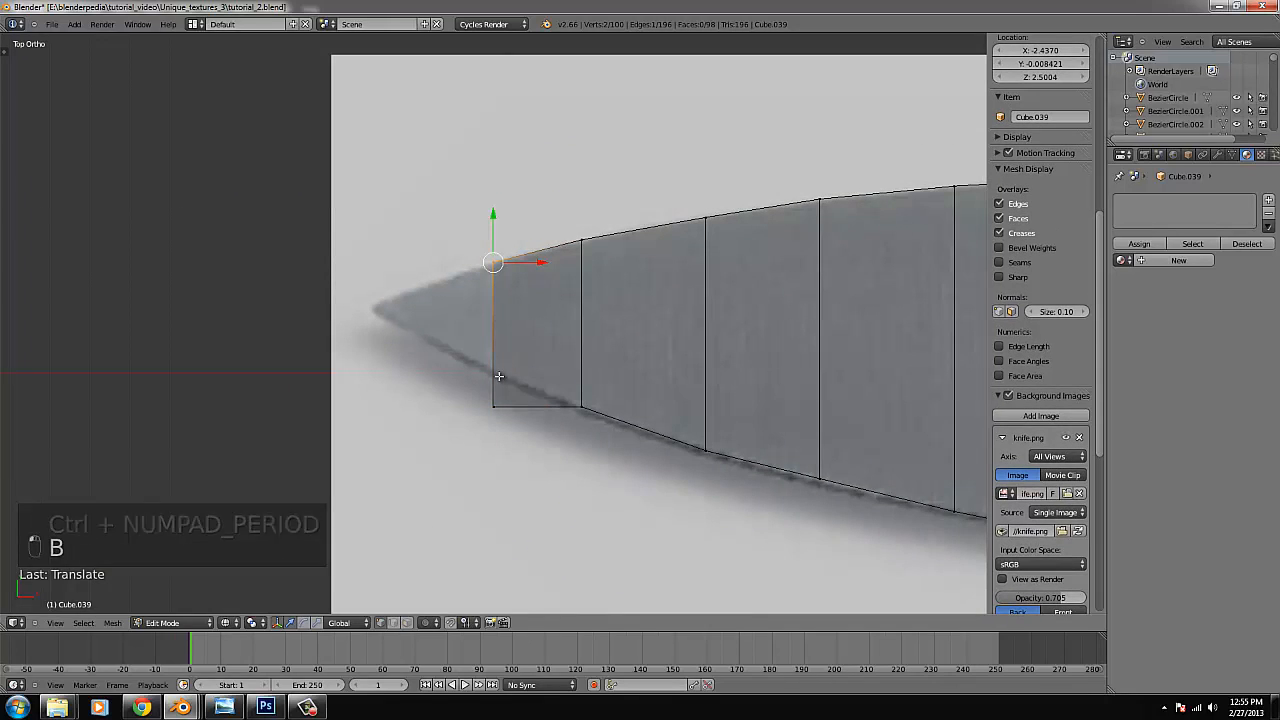
key(b)
drag(472, 388, 512, 420)
drag(495, 357, 501, 335)
Extrude a twelfth blade segment, scale its end face down along Y, and adjust its bottom vertices to the cutting edge.
key(e)
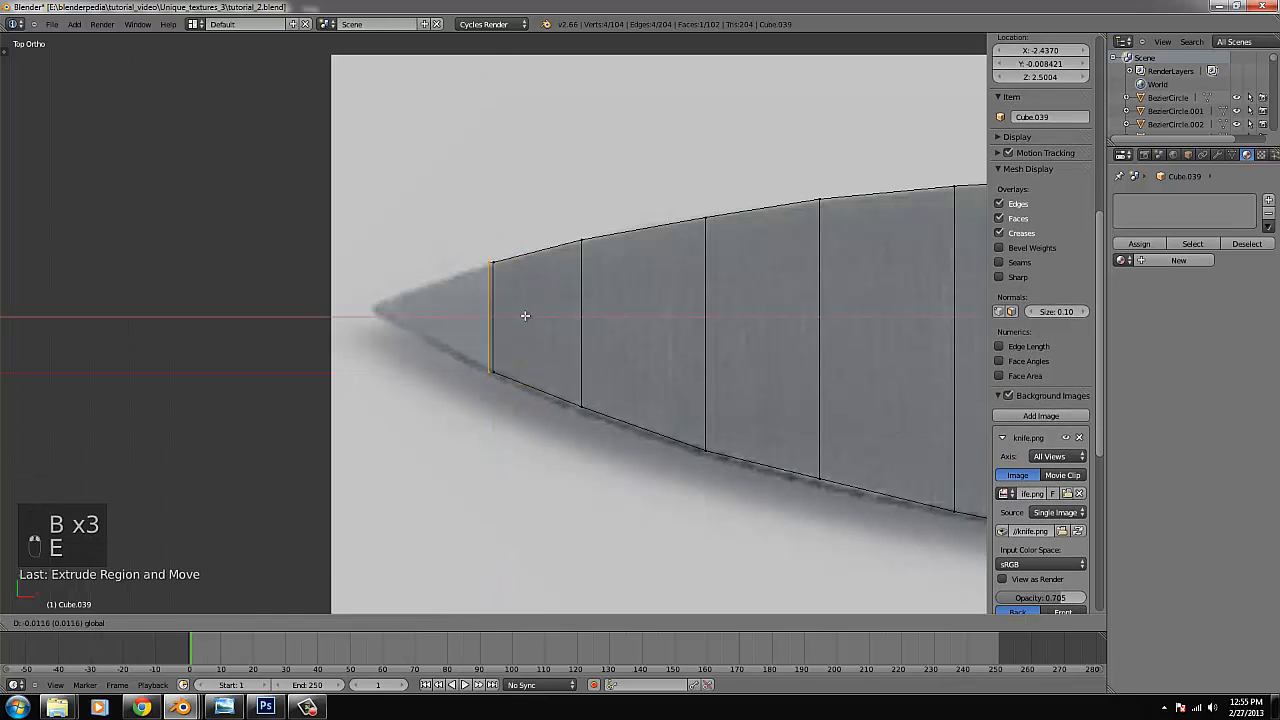
click(469, 358)
key(b)
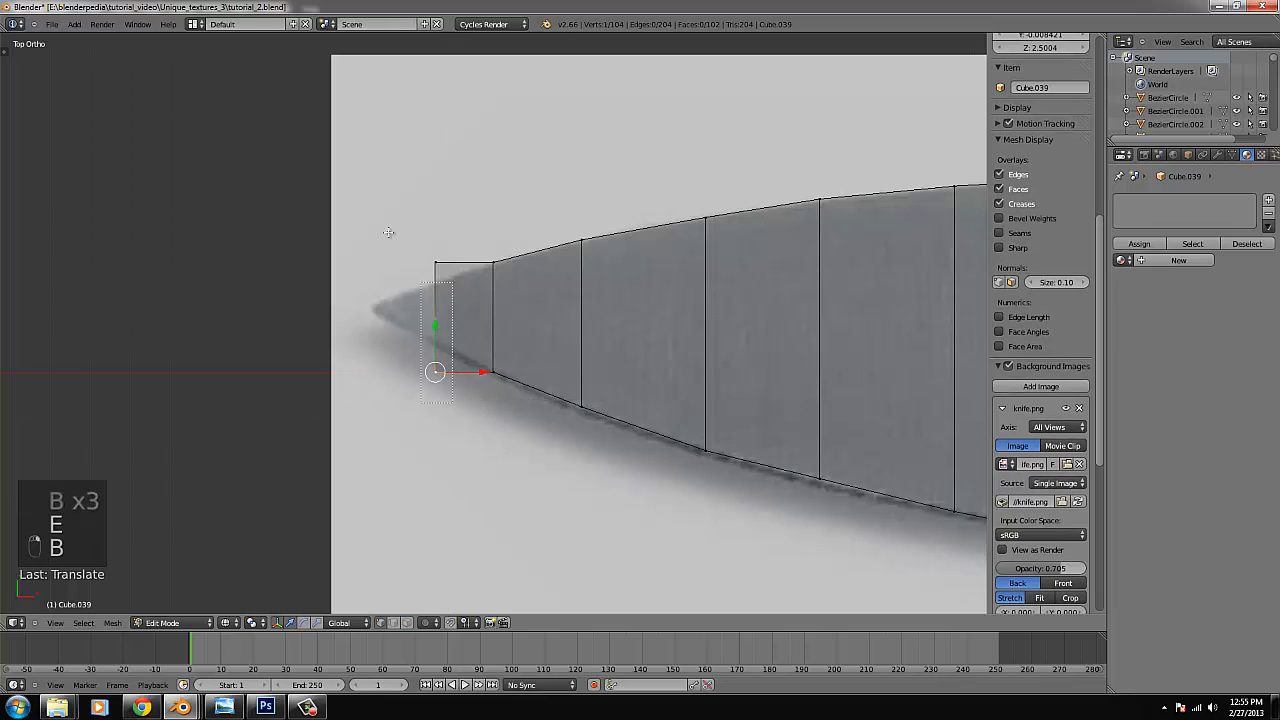
drag(391, 229, 462, 269)
key(s)
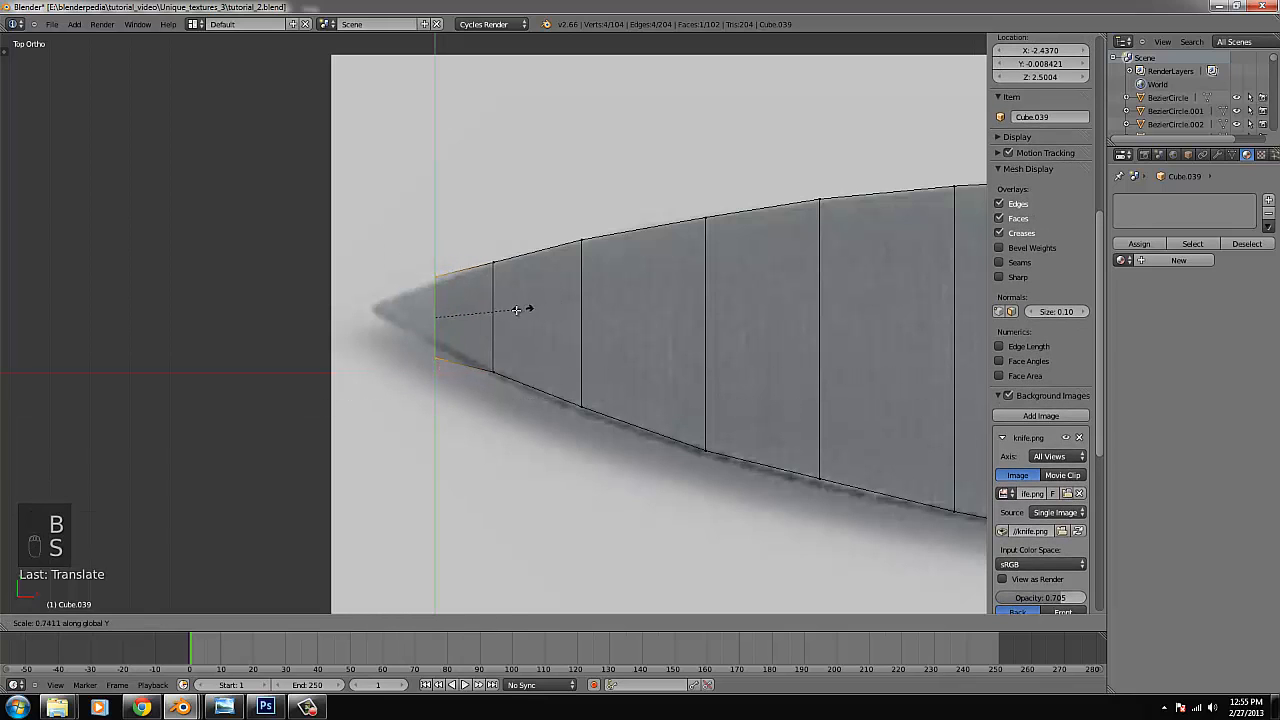
right_click(505, 310)
key(b)
drag(420, 368, 445, 330)
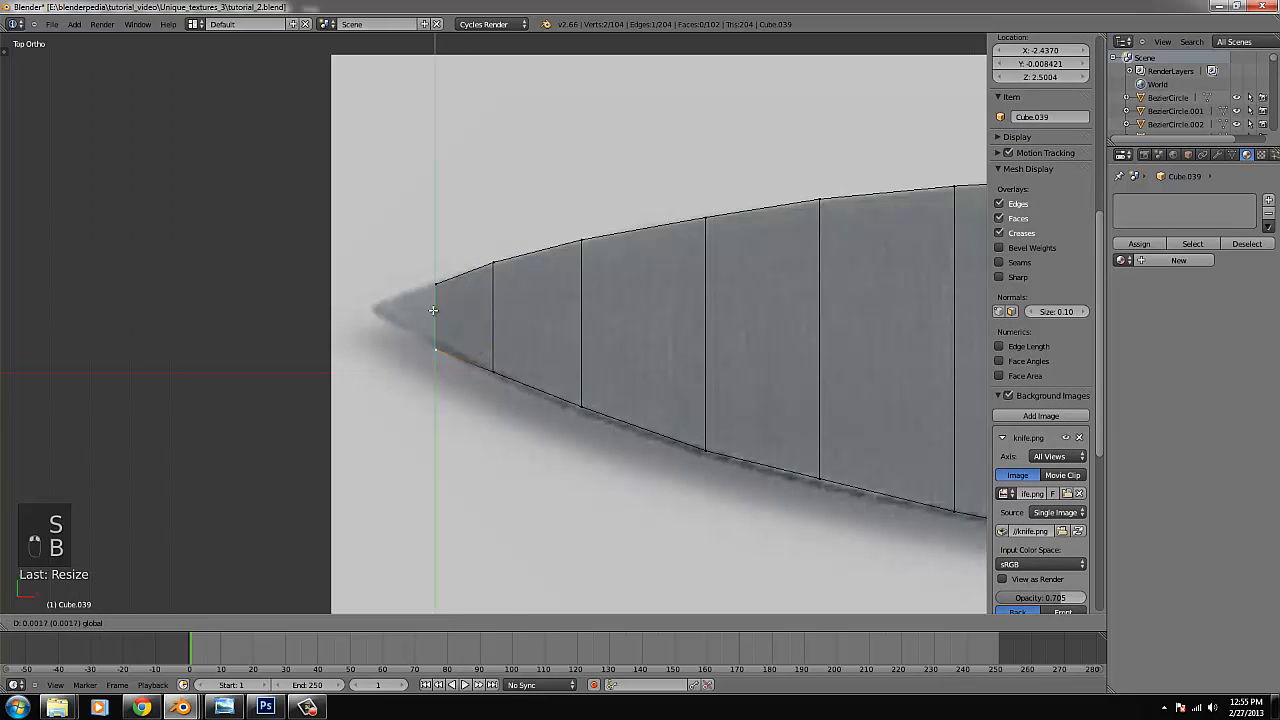
Extrude a short thirteenth blade segment and bring its end vertices in to match the tapering tip.
key(b)
drag(415, 270, 455, 355)
key(e)
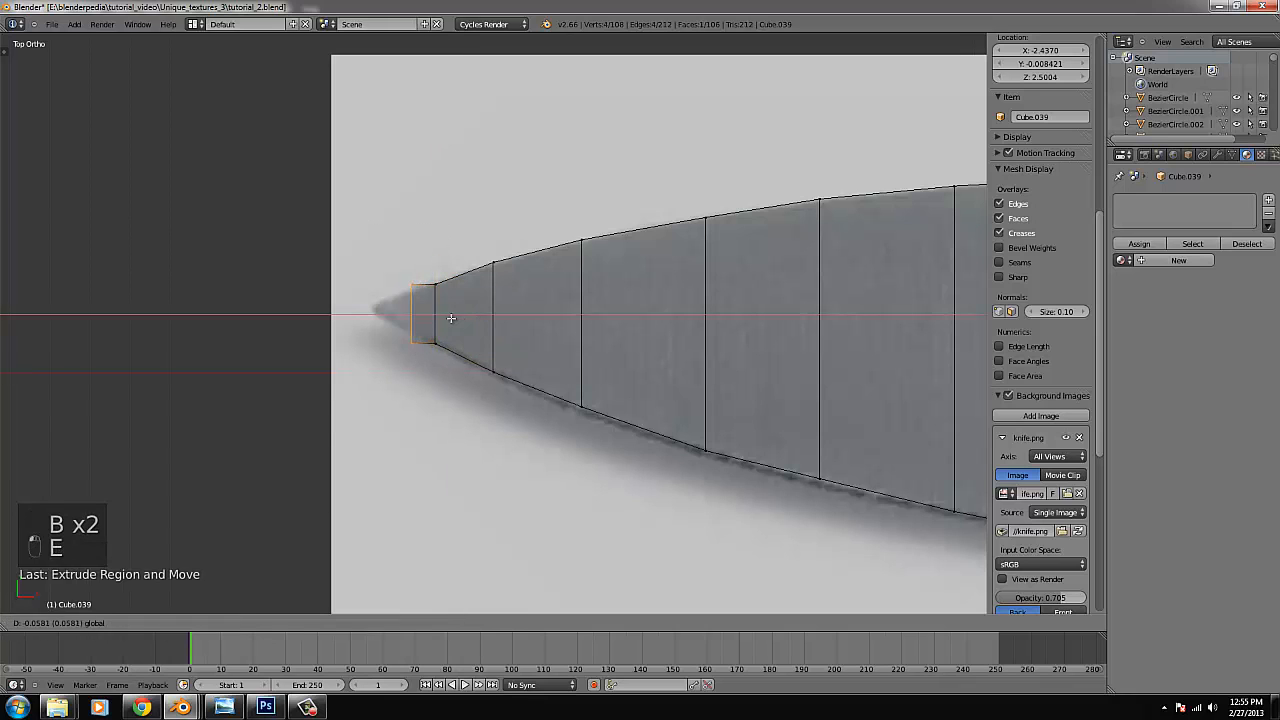
click(404, 288)
key(b)
middle_drag(424, 366, 376, 325)
drag(400, 237, 402, 248)
right_click(405, 338)
key(b)
drag(408, 361, 398, 291)
Extrude the final short segment to the knife's tip and bring its top and bottom vertices nearly together.
key(b)
key(e)
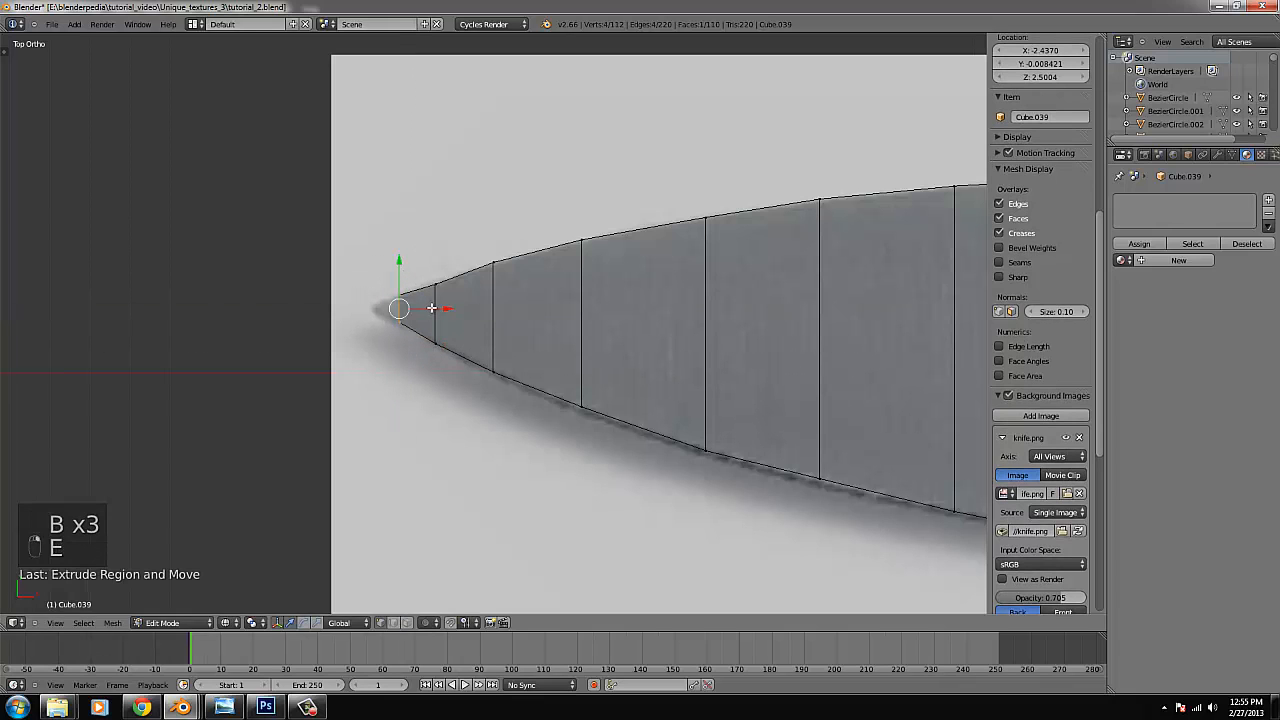
click(402, 285)
scroll(316, 278, up, 2)
right_click(308, 276)
key(b)
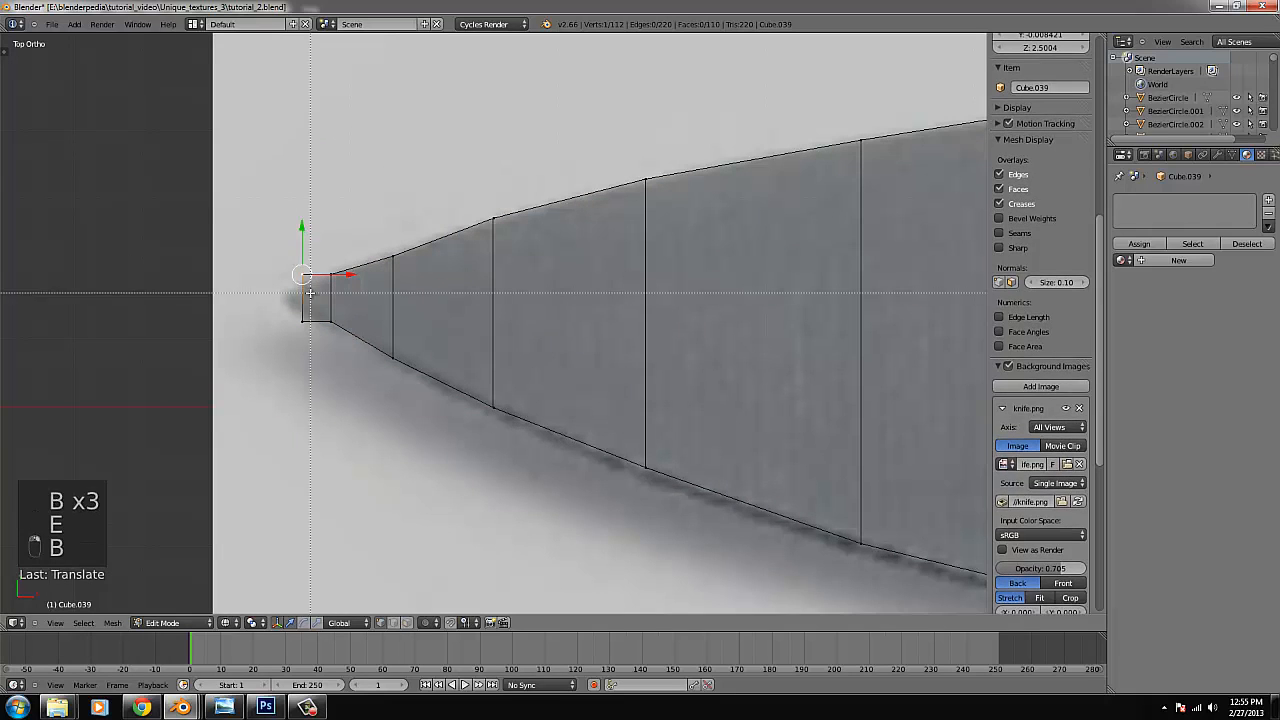
drag(317, 292, 300, 250)
right_click(303, 325)
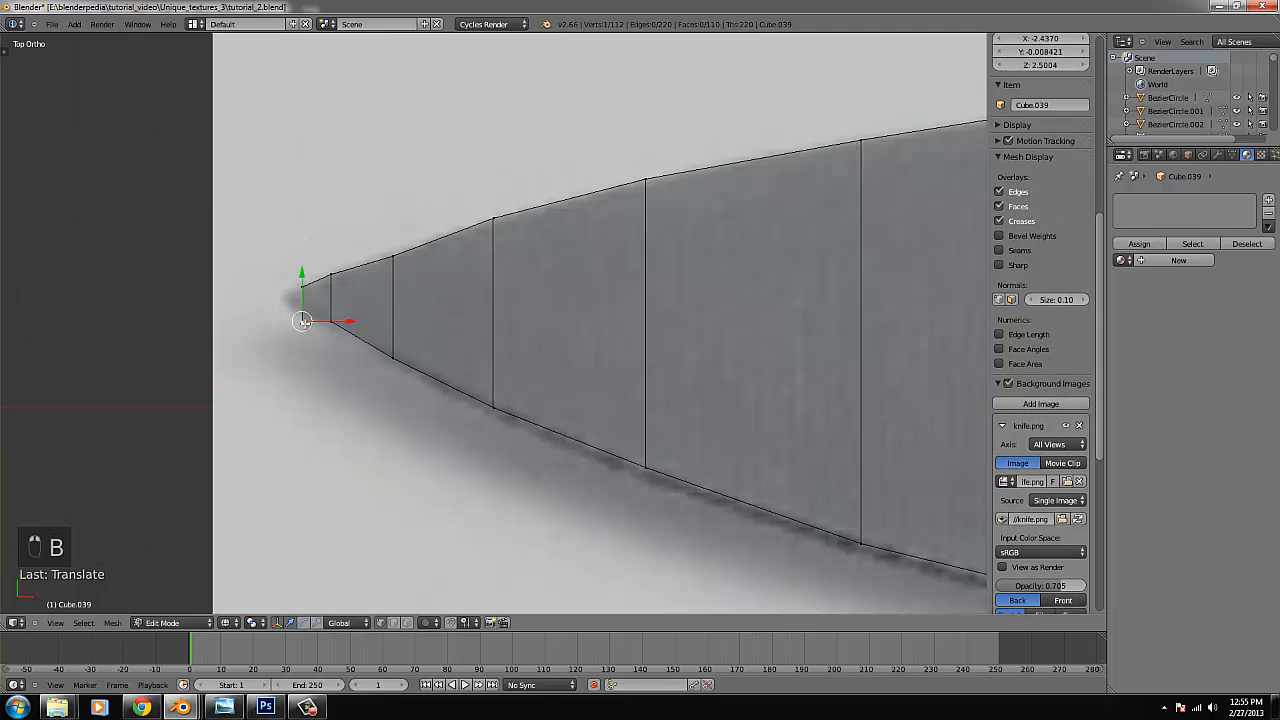
key(b)
drag(317, 338, 303, 269)
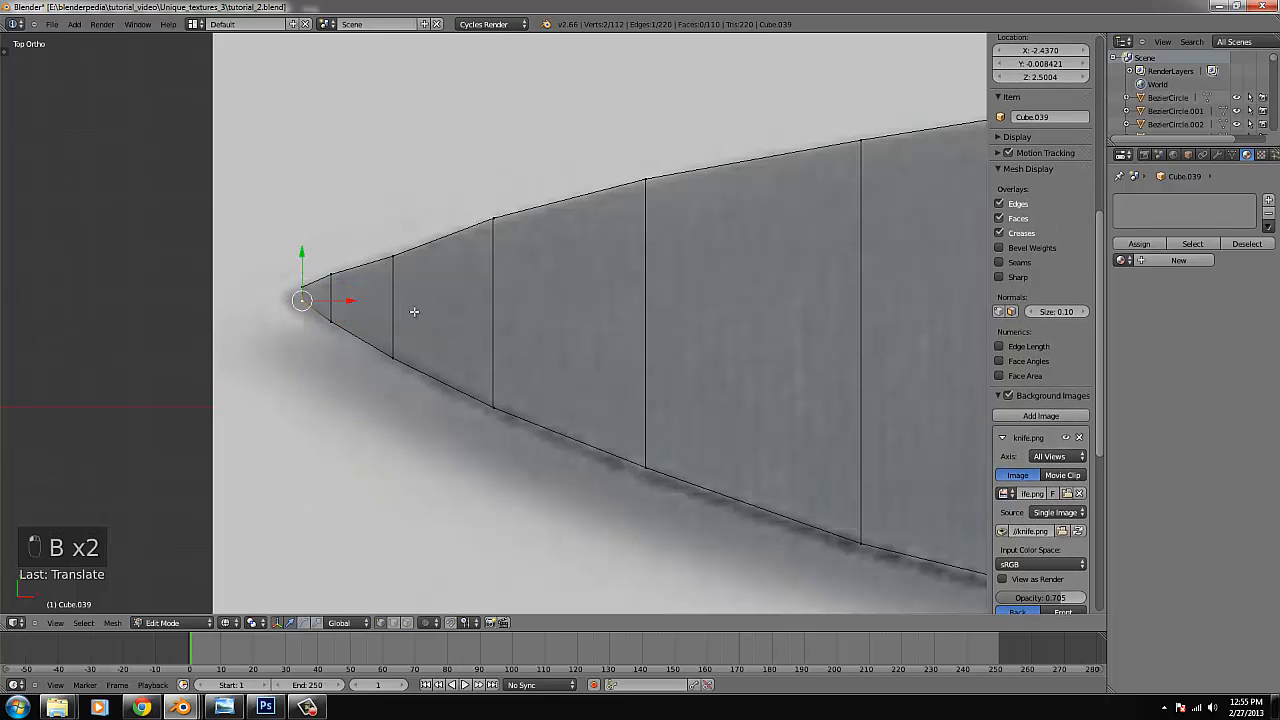
Fine-tune the top vertices just behind the tip to follow the spine and return to Object Mode.
key(Tab)
key(Tab)
key(b)
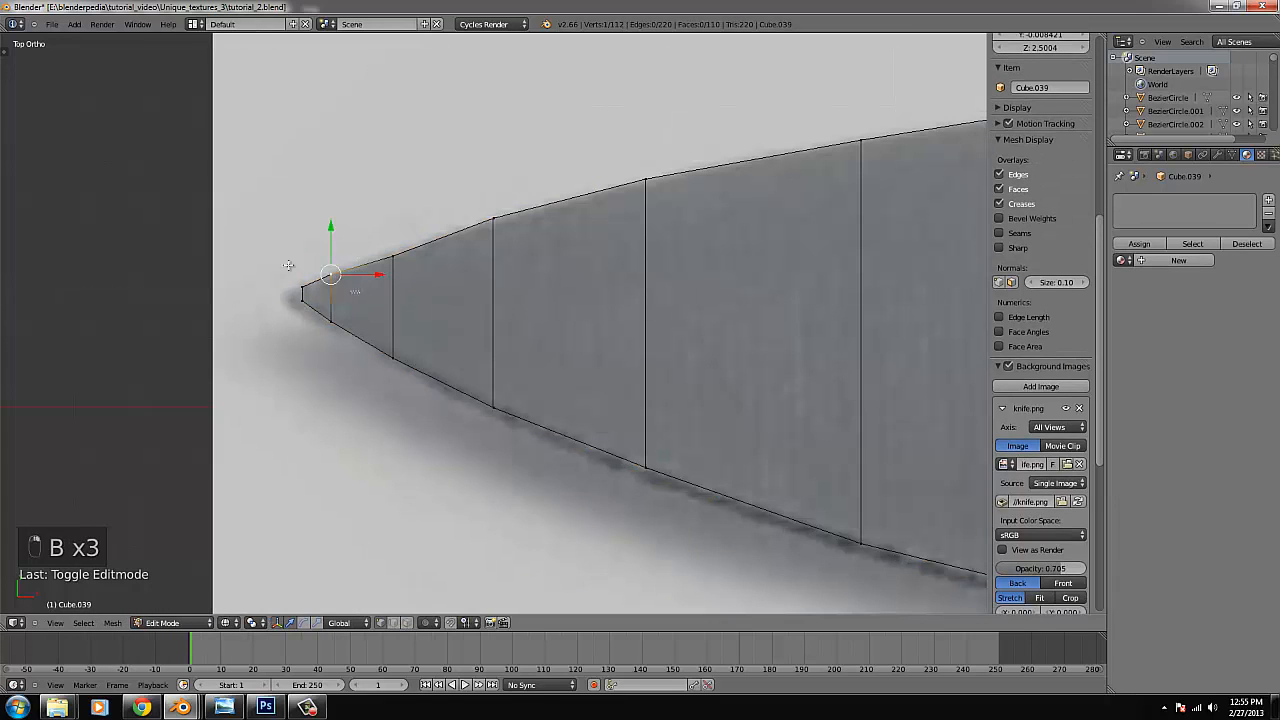
drag(345, 310, 315, 242)
key(Tab)
scroll(329, 263, down, 8)
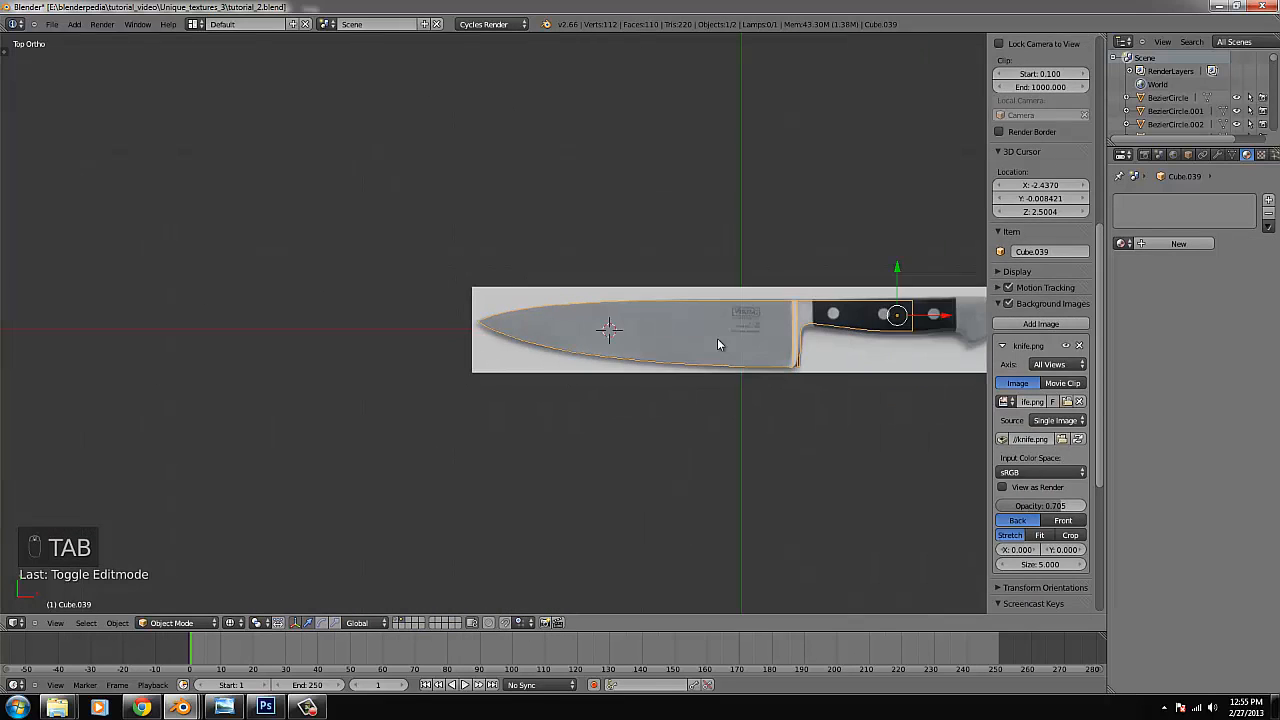
Extrude the handle's rear end face back to the third rivet and raise its bottom vertices to the underside outline.
key(Tab)
key(ctrl+KP_Decimal)
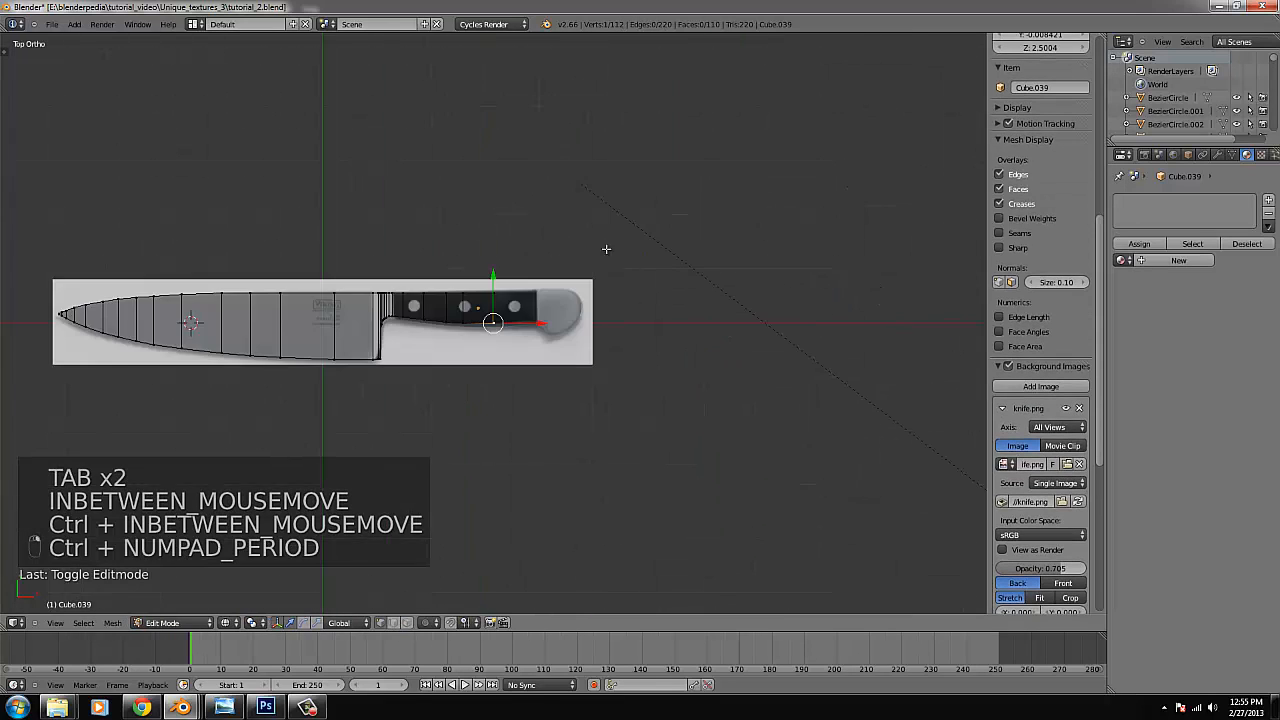
key(v)
key(ctrl+z)
key(b)
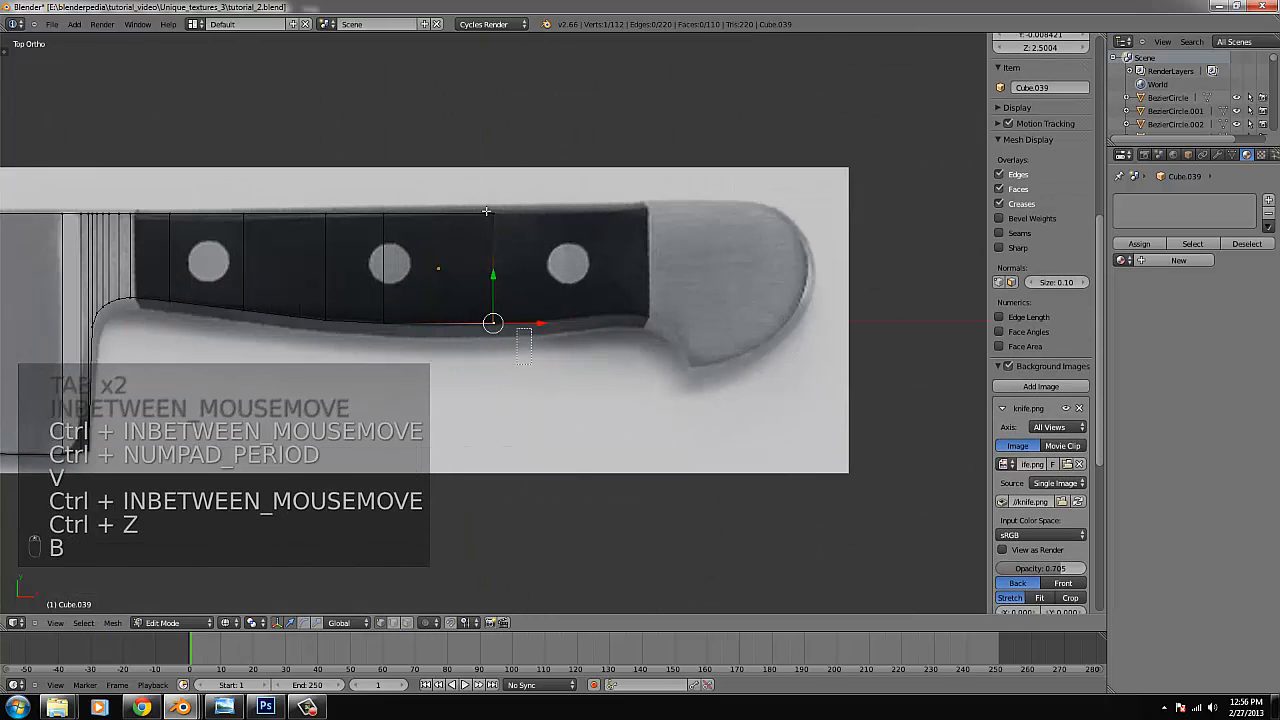
drag(534, 348, 470, 202)
key(e)
click(548, 228)
drag(532, 268, 598, 277)
right_click(578, 322)
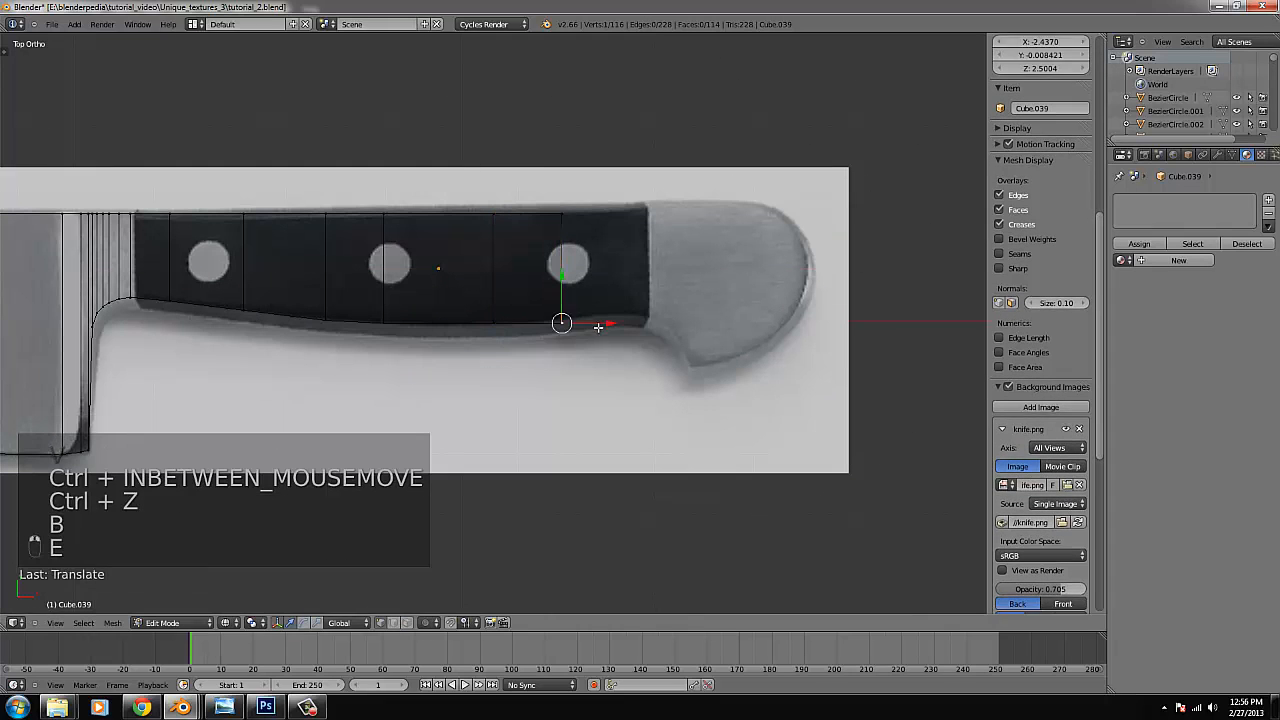
key(b)
drag(590, 348, 514, 180)
Extrude another handle segment from the third rivet toward the metal butt and adjust its bottom vertices to the outline.
key(b)
key(e)
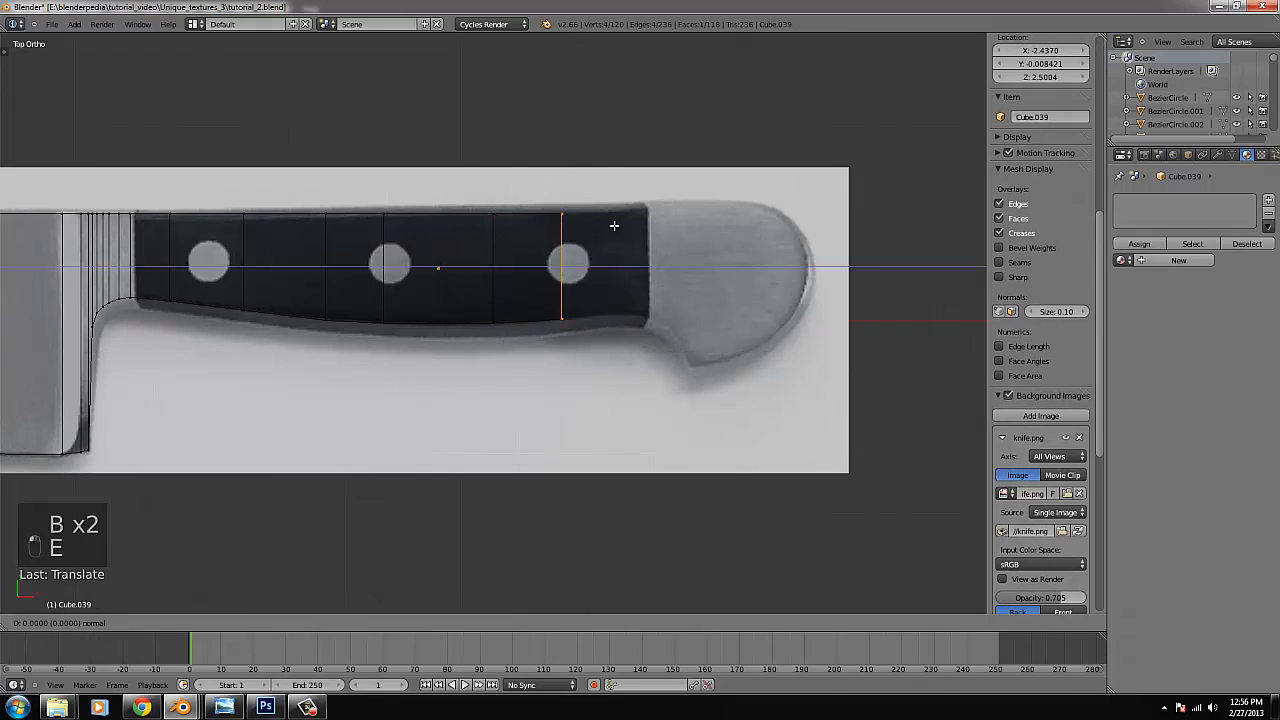
click(614, 232)
drag(609, 267, 661, 274)
right_click(632, 324)
key(b)
drag(657, 354, 620, 288)
Extrude a short segment from the rear end face to just before the end of the black handle section.
key(b)
drag(655, 362, 576, 160)
key(e)
click(652, 212)
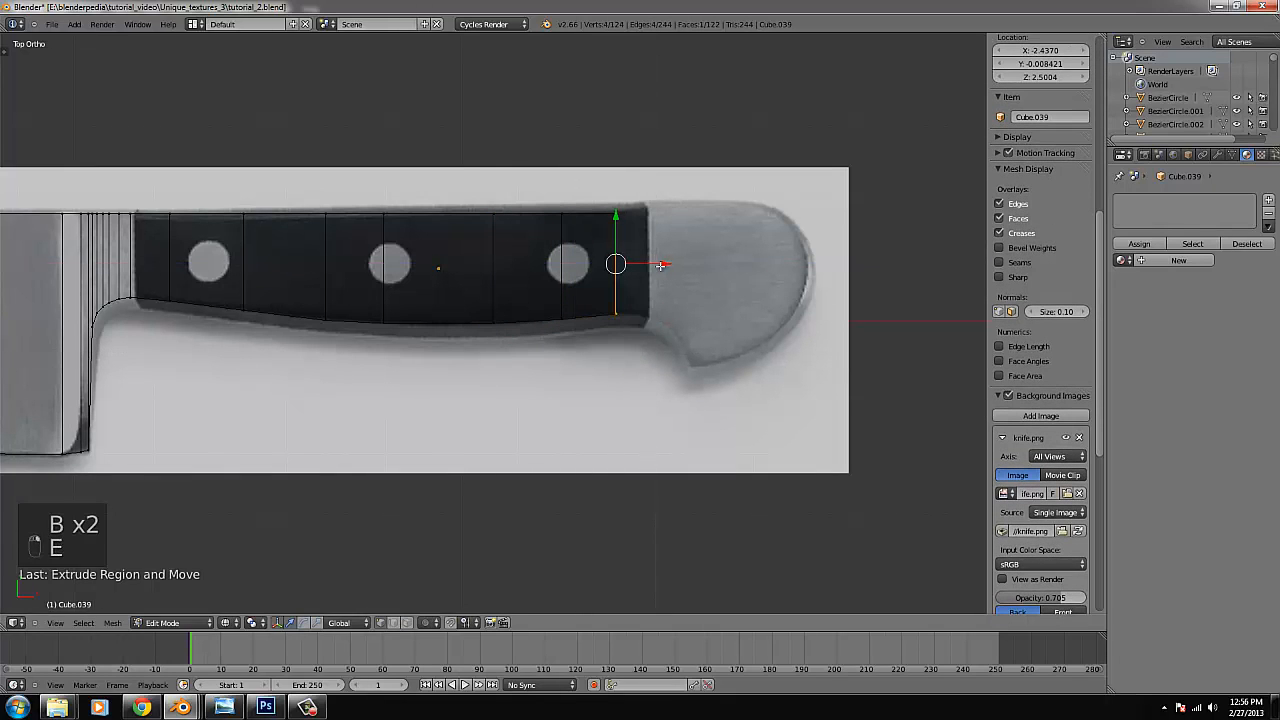
drag(655, 264, 675, 264)
click(675, 264)
Extrude a narrow segment to the border between black handle and metal butt and match its bottom vertices to the outline.
key(b)
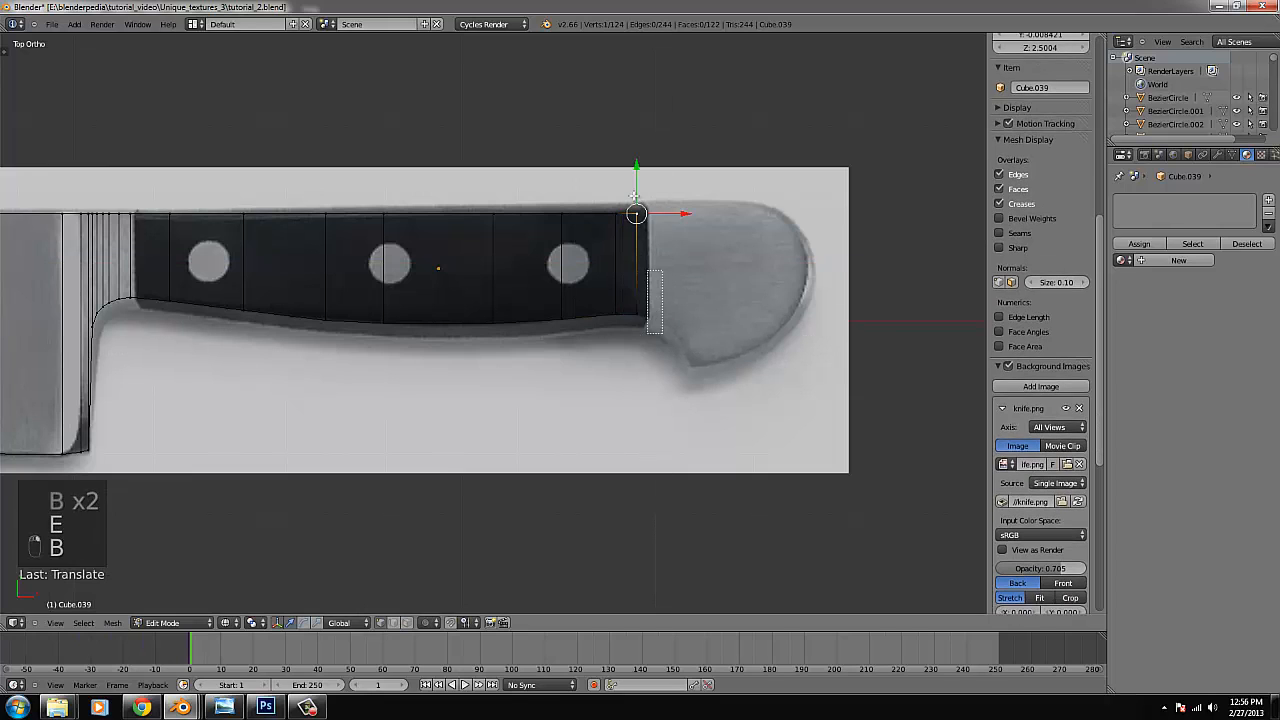
key(e)
click(666, 235)
drag(671, 262, 680, 264)
right_click(676, 318)
key(b)
drag(686, 347, 657, 193)
Extrude a first short segment into the metal butt and lower its bottom vertices to the curving underside.
key(b)
key(e)
right_click(675, 243)
right_click(677, 317)
key(b)
Extrude a second short butt segment along X and lower its bottom vertices along the downward curve.
key(b)
key(e)
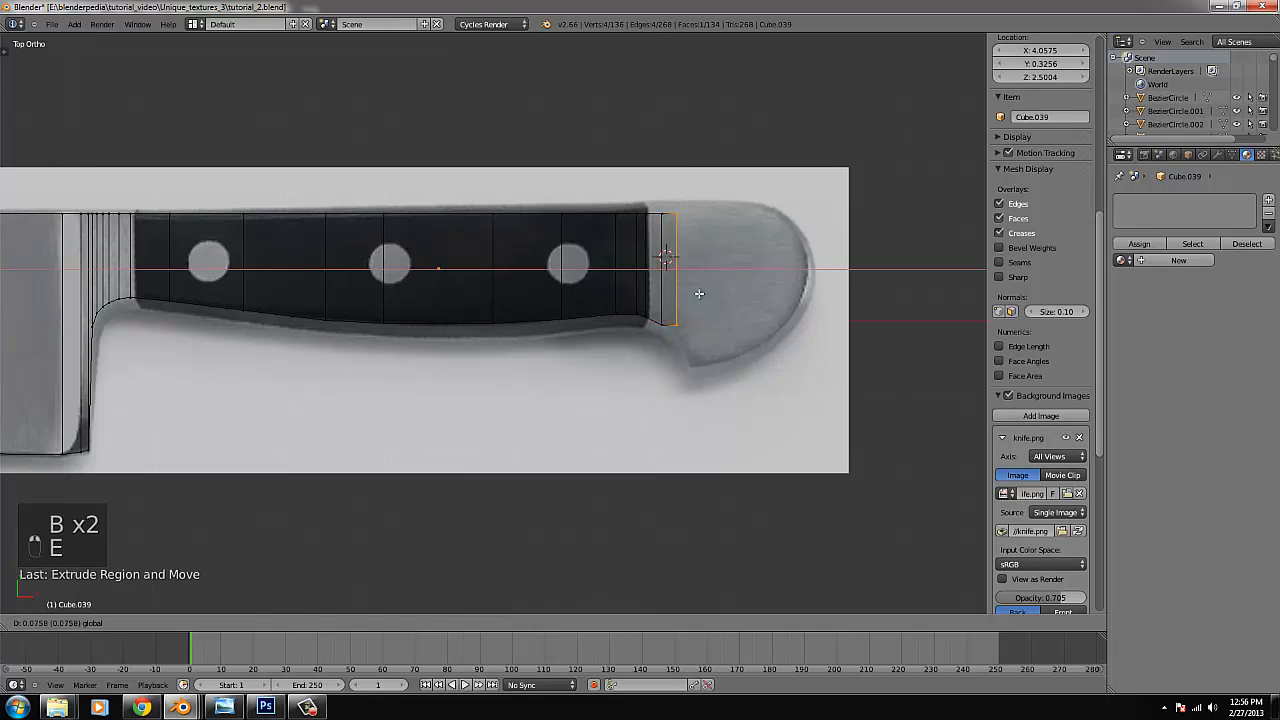
click(699, 294)
right_click(693, 323)
key(b)
drag(679, 296, 682, 309)
Extrude a third short butt segment and pull its bottom vertices down toward the butt's lower corner.
key(b)
drag(676, 191, 674, 190)
key(e)
click(710, 242)
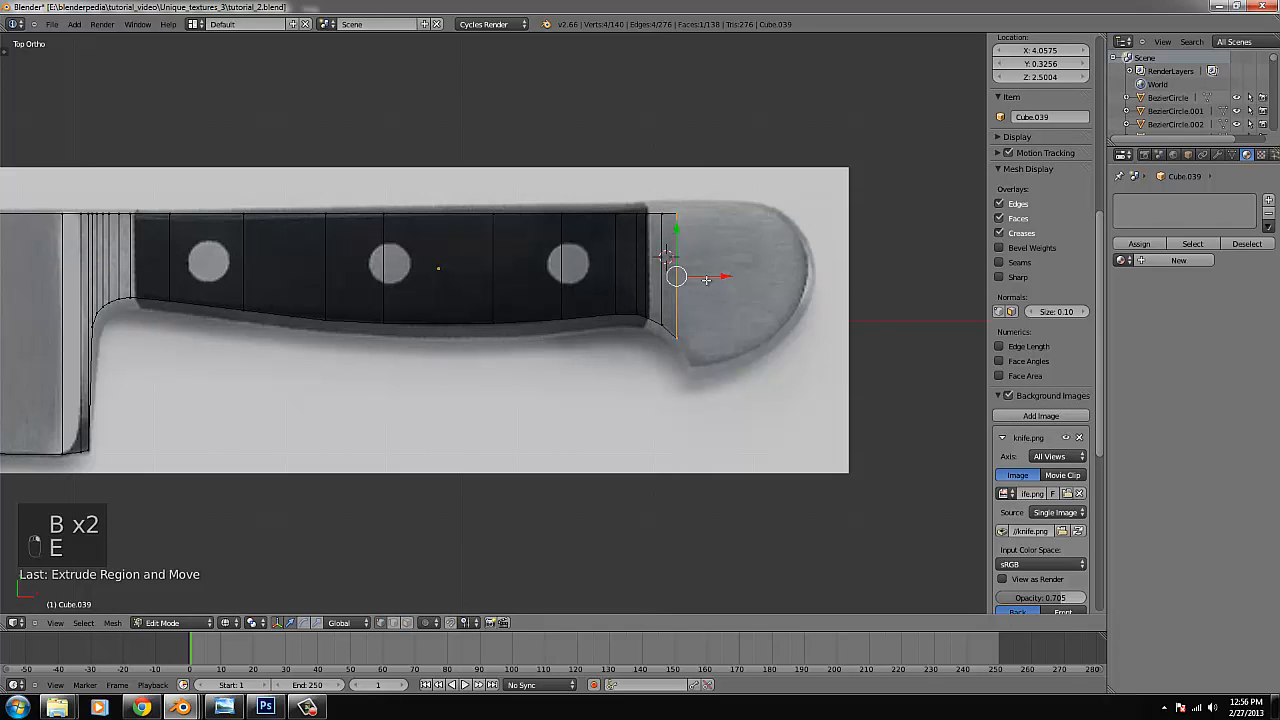
click(706, 280)
drag(707, 280, 718, 284)
right_click(701, 340)
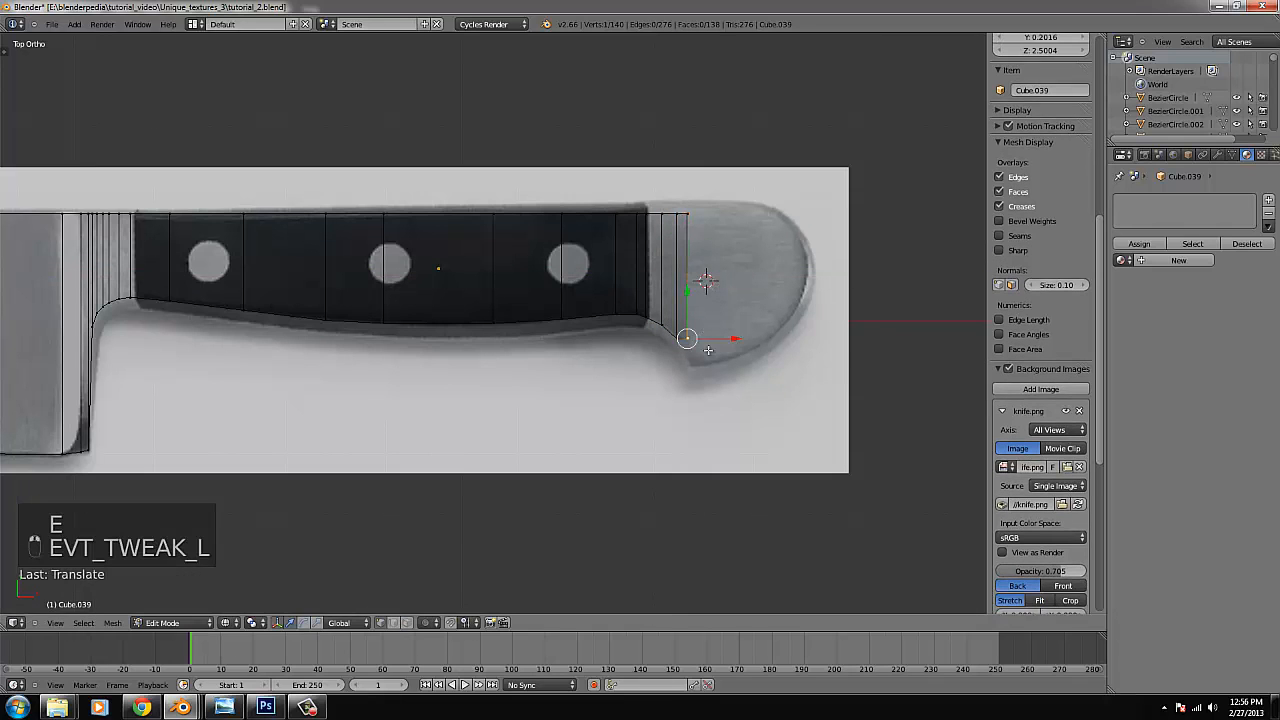
key(b)
drag(706, 351, 690, 315)
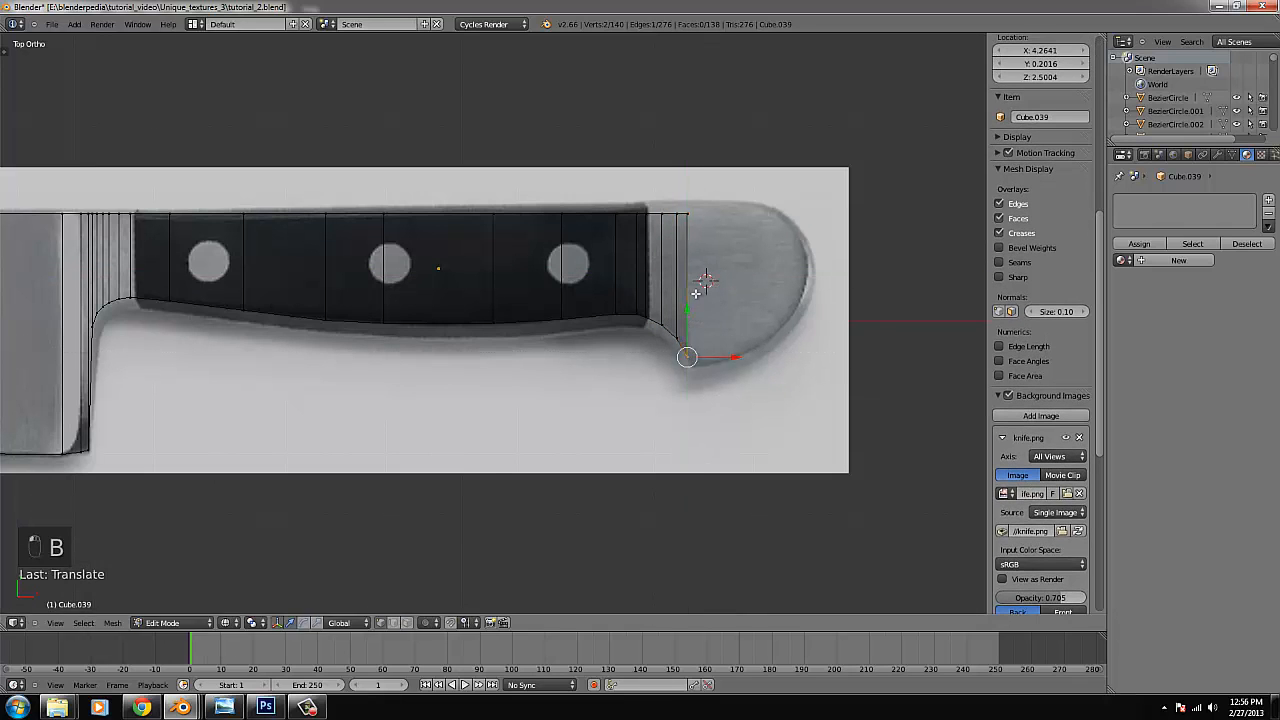
Extrude a narrow segment to the butt's lowest corner and lower its bottom vertices onto that corner.
key(b)
drag(701, 370, 689, 202)
key(e)
click(704, 210)
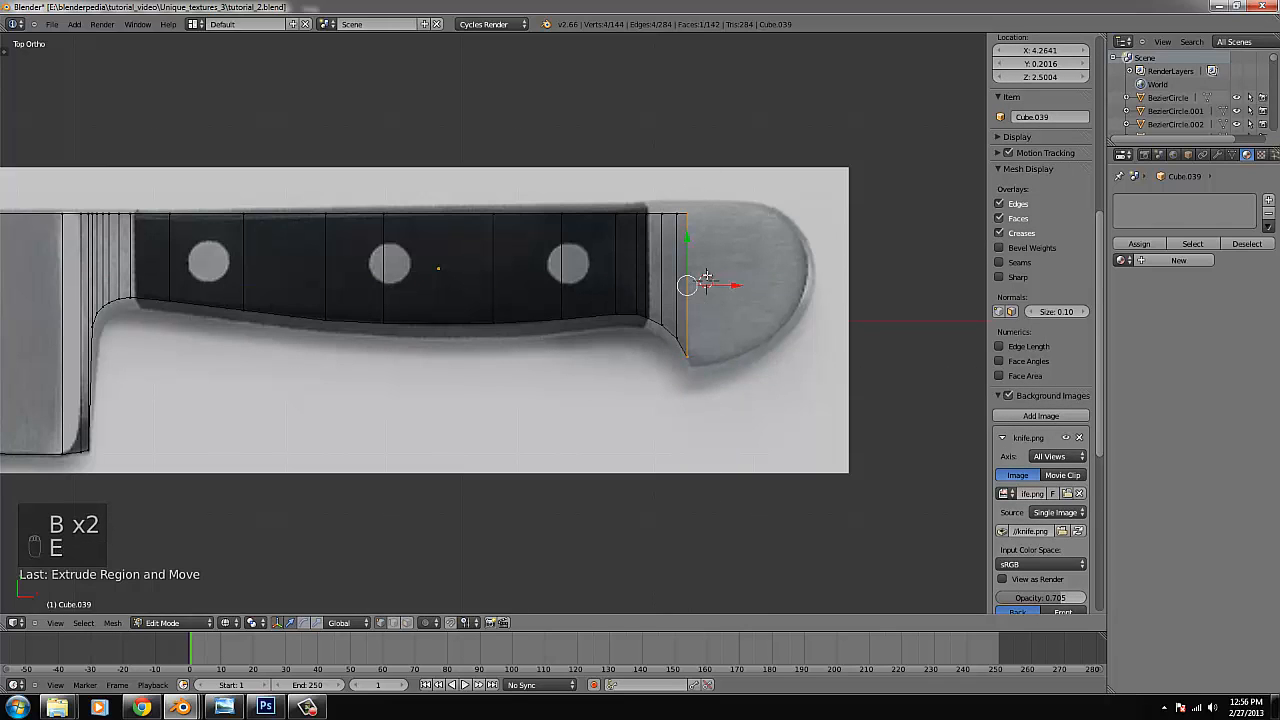
drag(718, 285, 721, 286)
drag(720, 286, 729, 286)
scroll(743, 343, up, 2)
right_click(792, 373)
key(b)
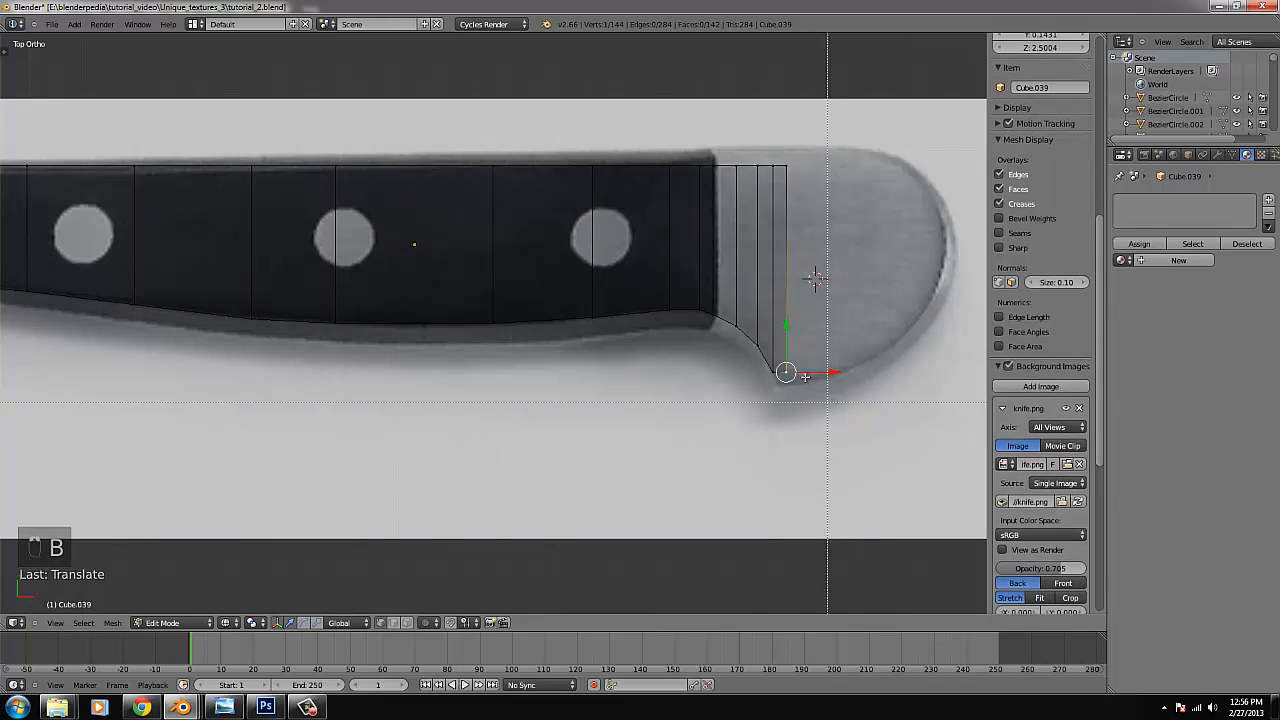
drag(786, 351, 787, 341)
Extrude a wider segment past the butt's lowest corner and raise its bottom vertices to the rising lower outline.
key(b)
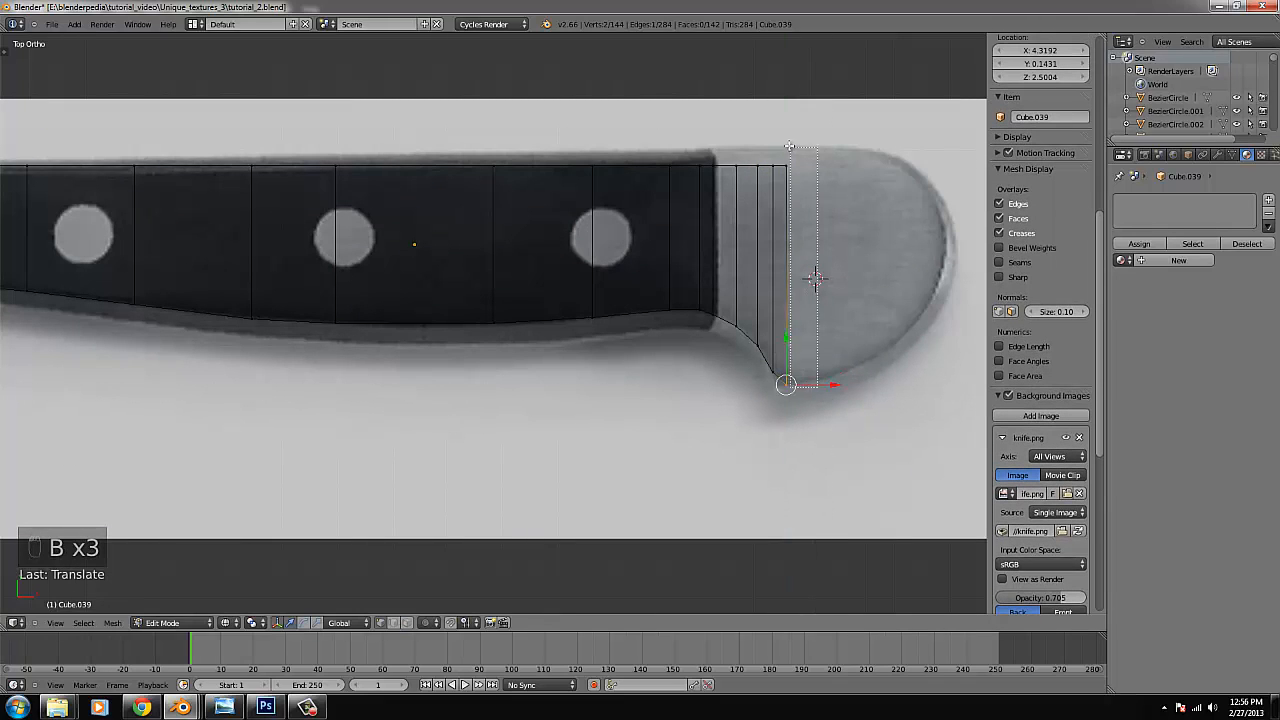
drag(784, 137, 785, 140)
key(e)
drag(818, 277, 865, 278)
right_click(833, 382)
key(b)
drag(824, 370, 842, 395)
drag(830, 348, 830, 339)
Extrude another wide segment toward the butt's rounded end and raise its bottom vertices to the lower outline.
key(b)
drag(852, 392, 814, 155)
key(e)
click(868, 234)
drag(872, 268, 914, 269)
key(b)
right_click(876, 378)
key(b)
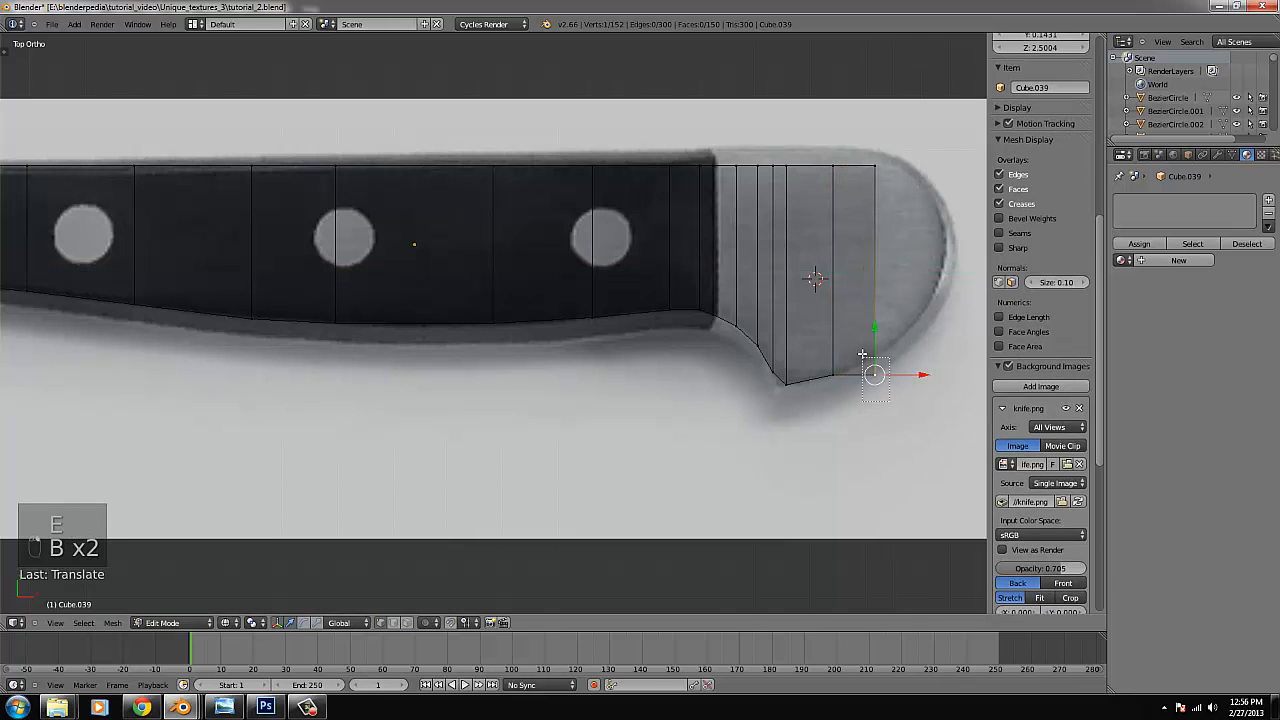
drag(863, 352, 877, 312)
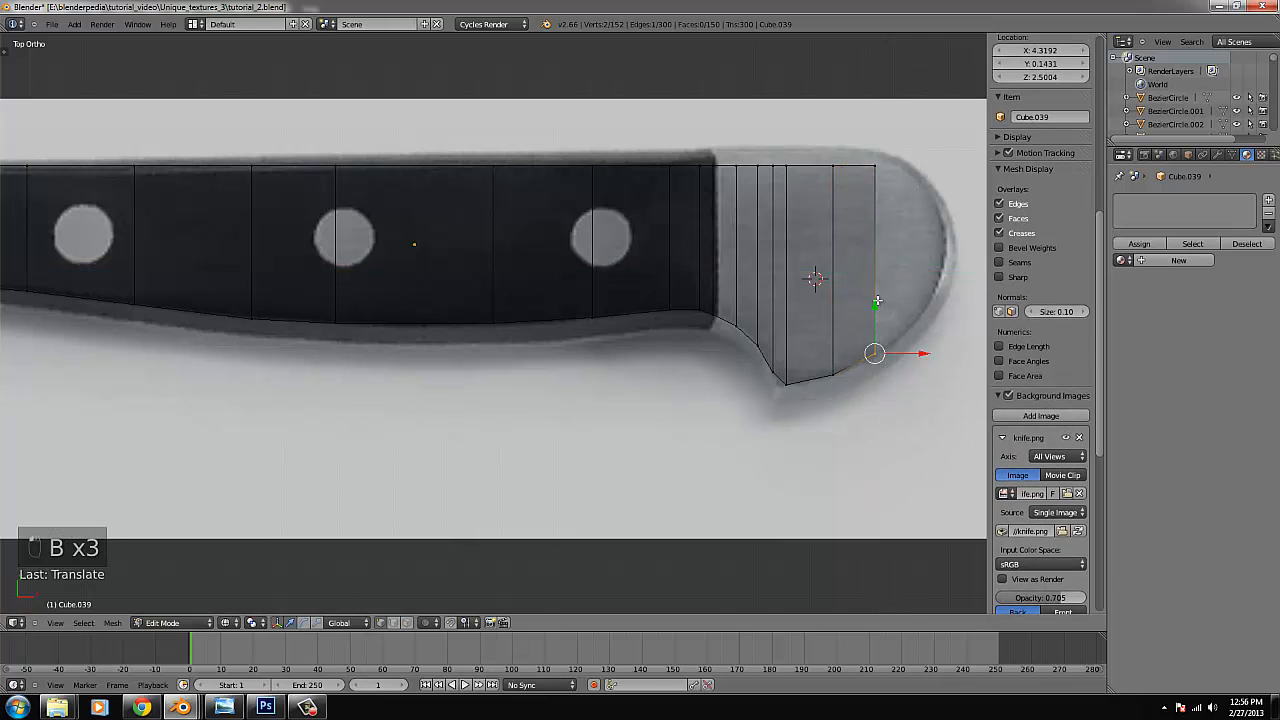
Extrude a segment into the butt's rounded end and lower its top vertices to follow the upper curve.
key(e)
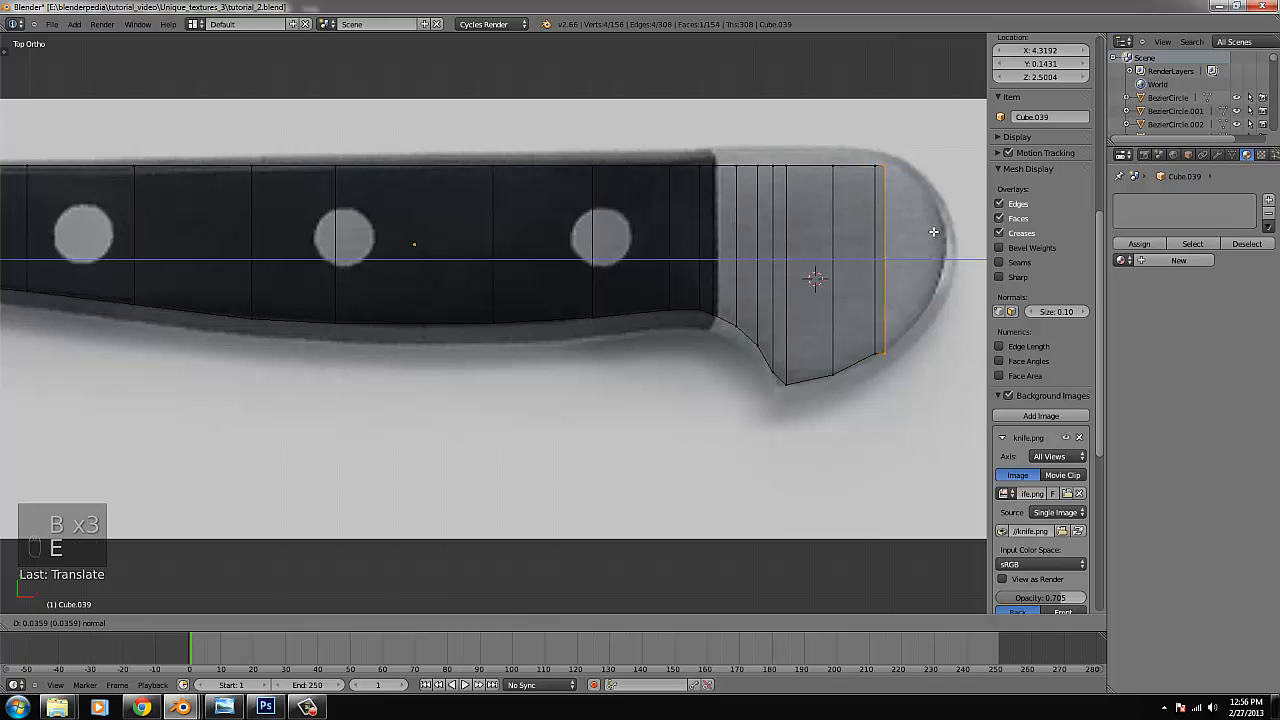
click(934, 233)
right_click(900, 158)
key(b)
drag(899, 138, 903, 128)
Raise the butt's top vertices to its upper outline and move the end face's bottom vertices up to the lower curve.
right_click(737, 161)
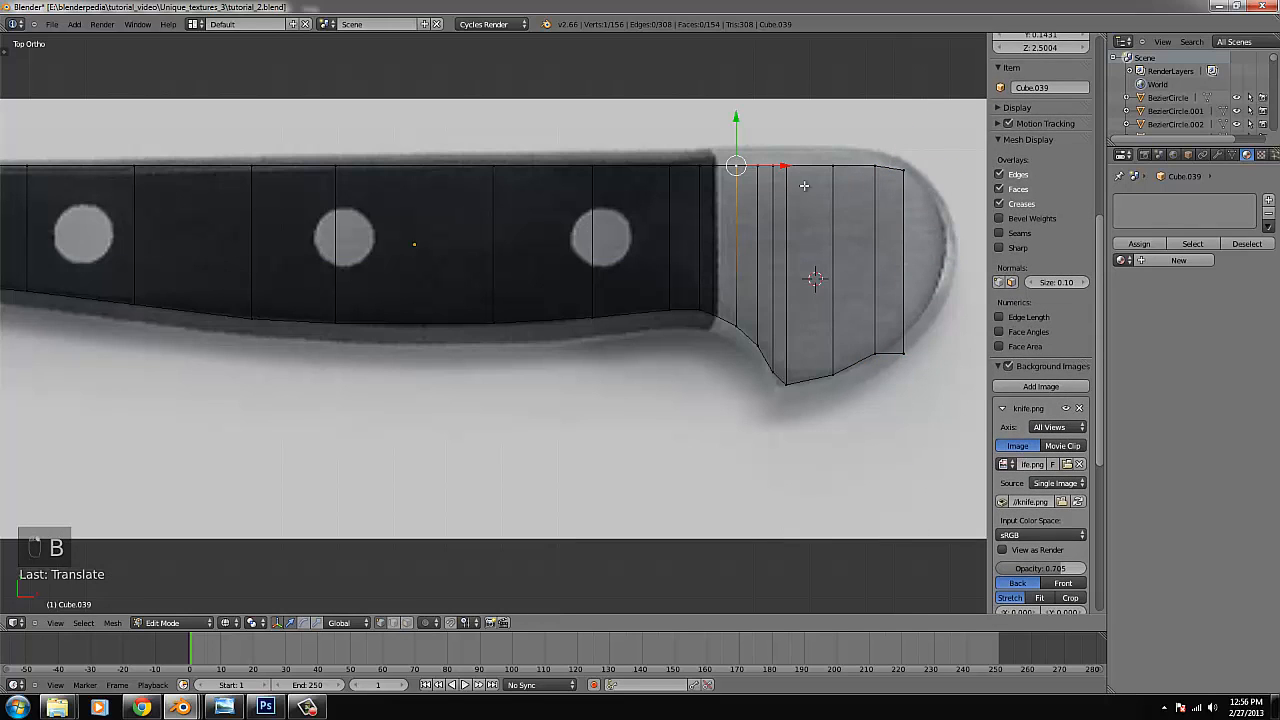
key(b)
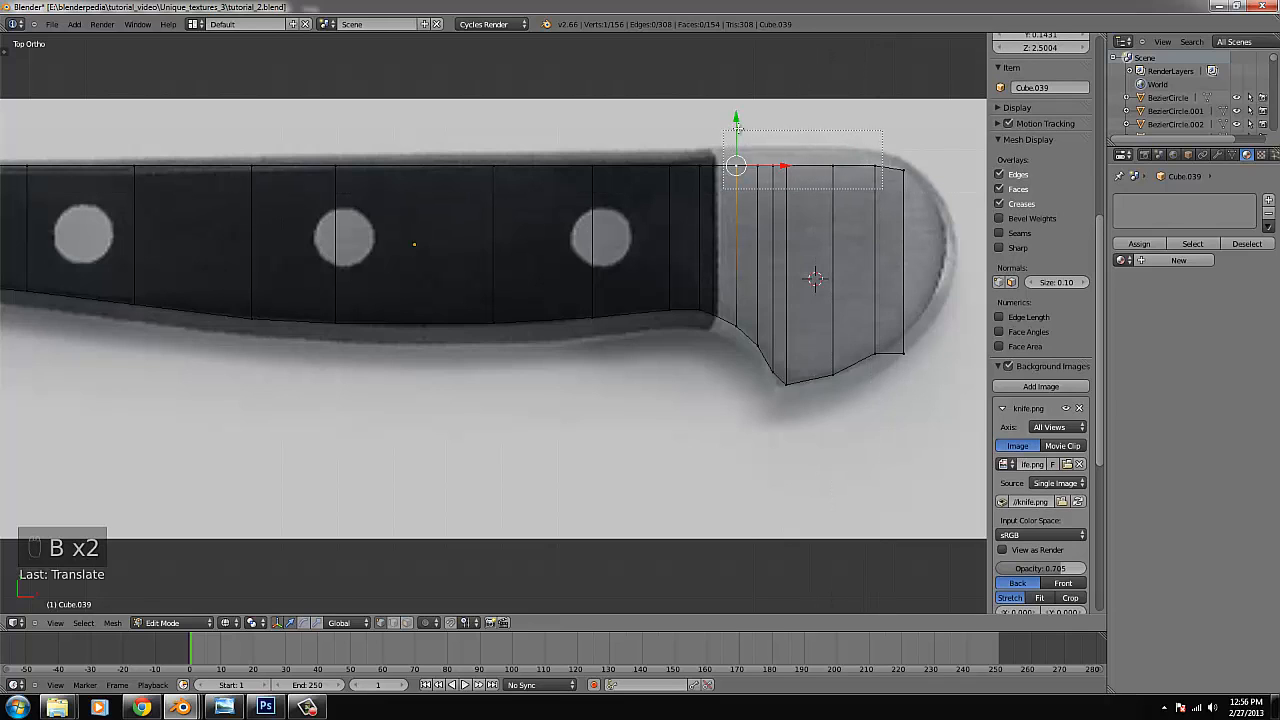
drag(736, 126, 798, 119)
key(a)
key(b)
drag(895, 362, 914, 345)
drag(904, 299, 908, 279)
Extrude the butt's end face by another short segment along X into the rounded end.
key(b)
drag(894, 140, 894, 141)
scroll(871, 271, down, 2)
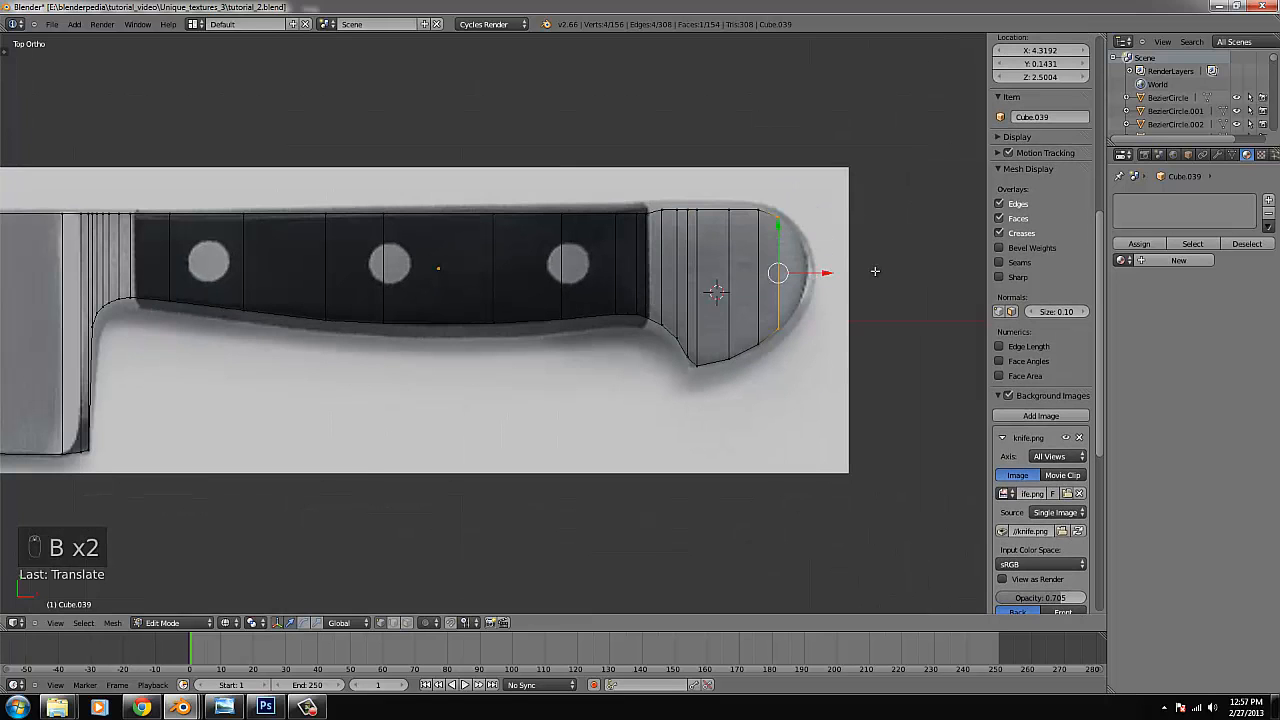
key(e)
click(835, 275)
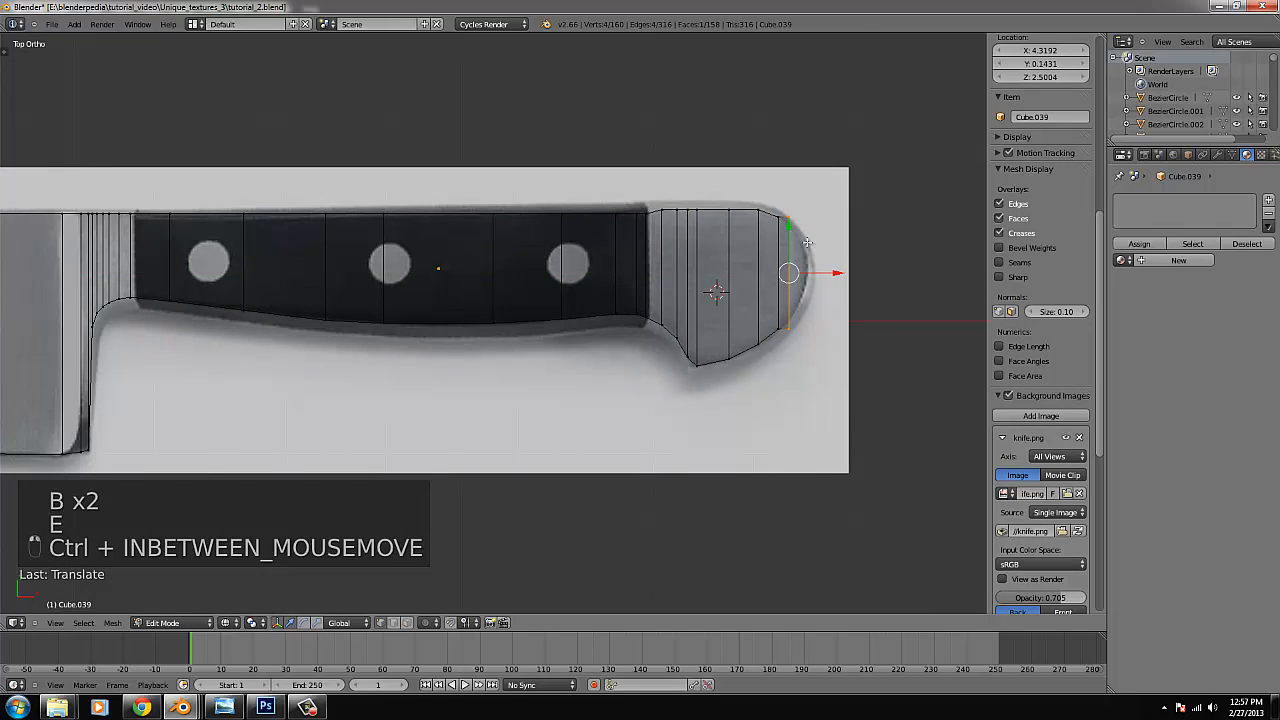
Lower the new end's top vertices and raise its bottom vertices to match the butt's rounded outline.
key(ctrl+KP_Decimal)
key(b)
drag(511, 241, 484, 206)
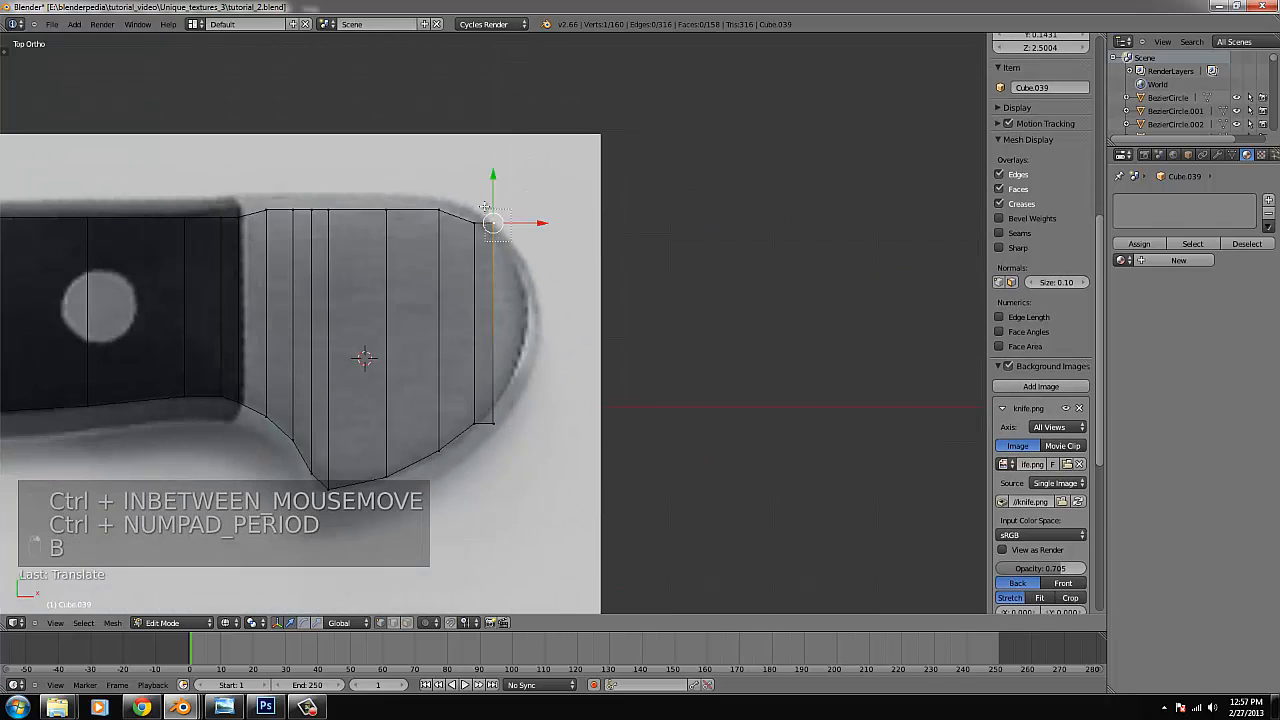
scroll(490, 180, up, 2)
drag(492, 149, 492, 173)
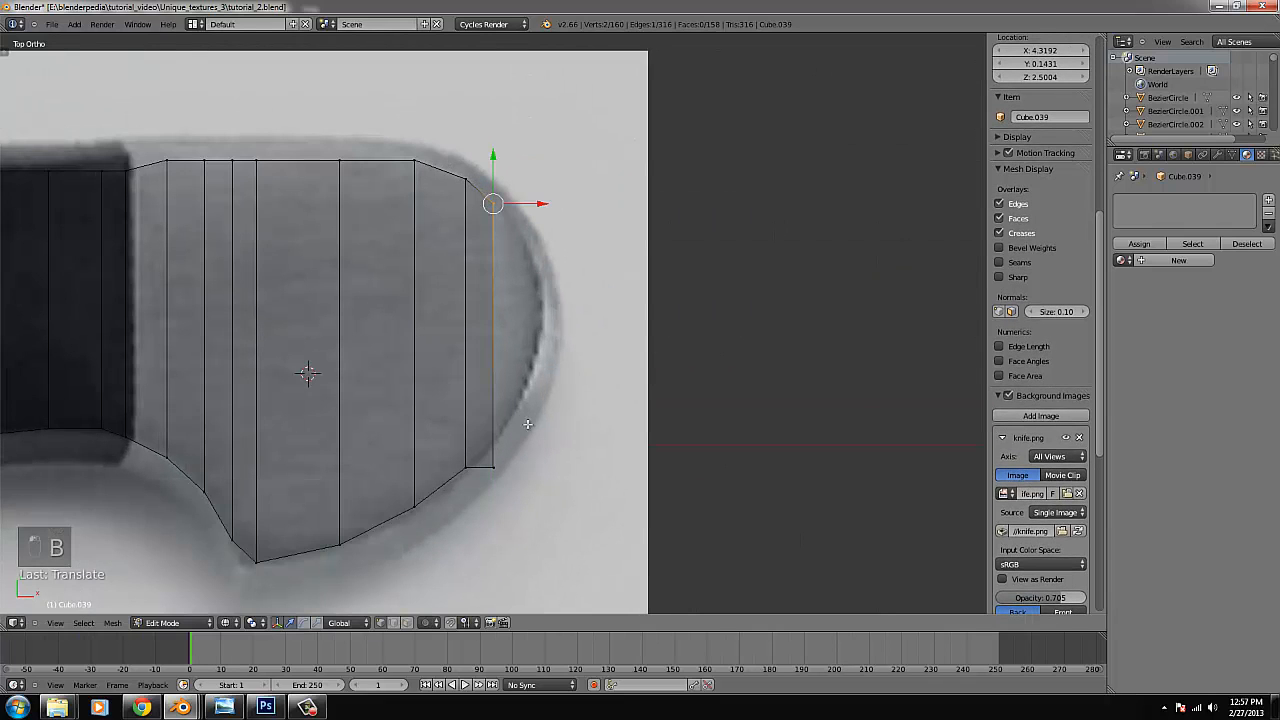
right_click(521, 475)
key(b)
drag(524, 497, 496, 403)
drag(475, 233, 476, 236)
key(e)
click(529, 275)
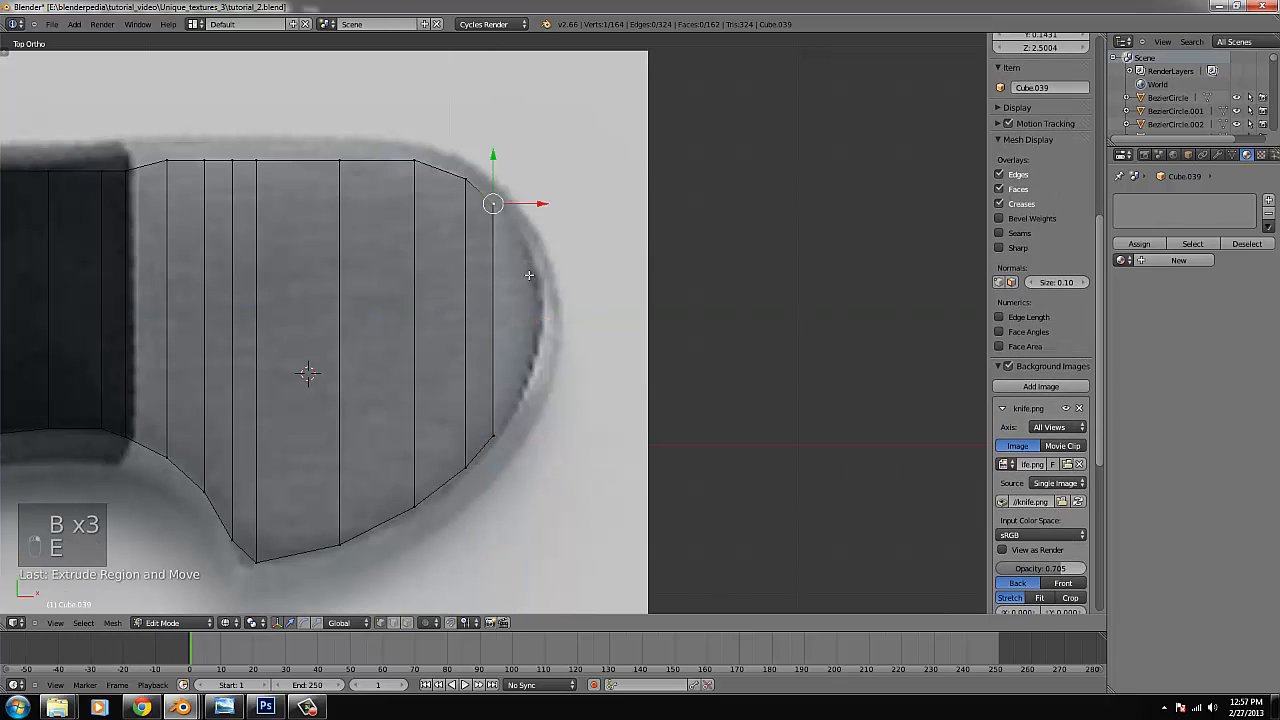
key(ctrl+z)
key(ctrl+z)
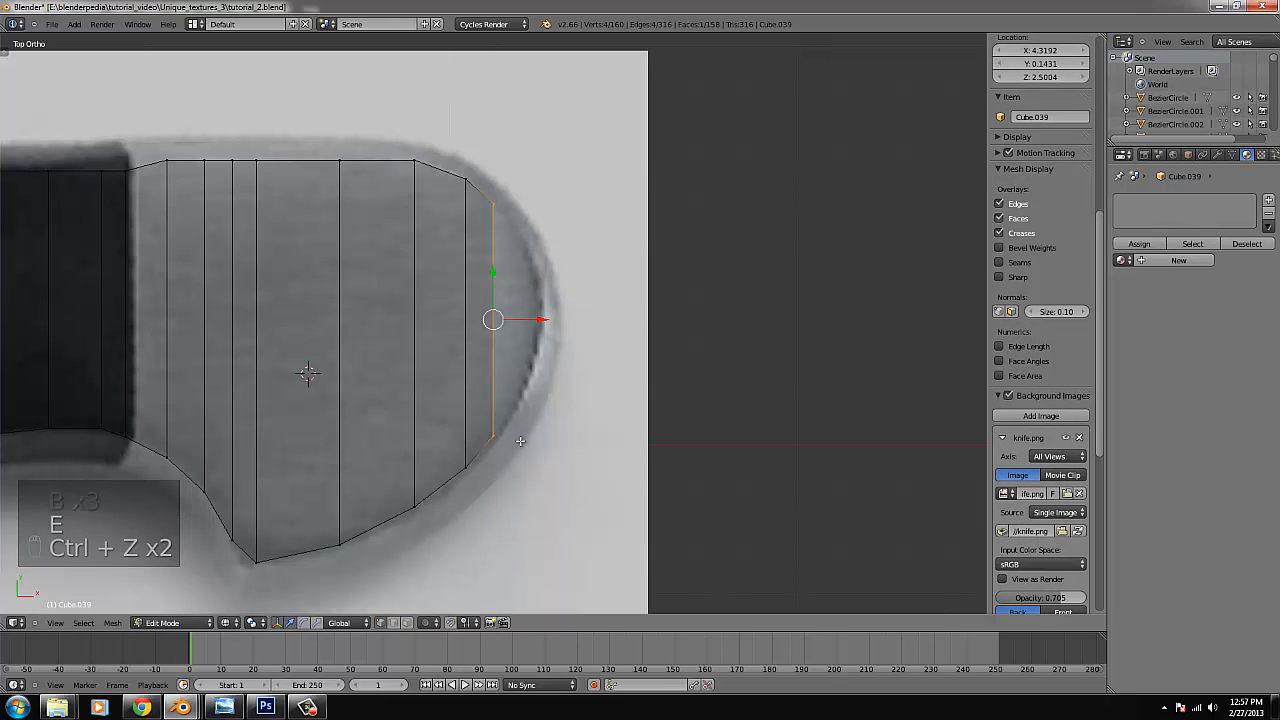
Select all vertices of the butt's end face and run Remove Doubles on them.
key(b)
key(b)
drag(517, 450, 505, 256)
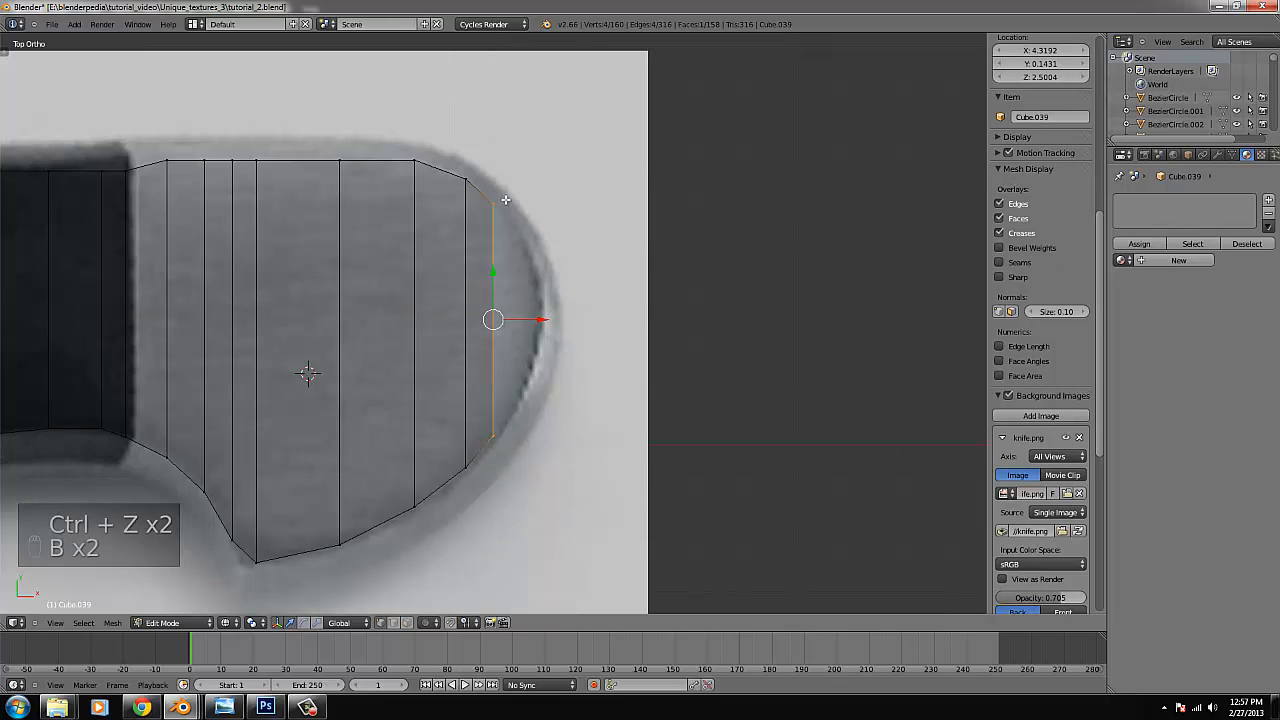
key(t)
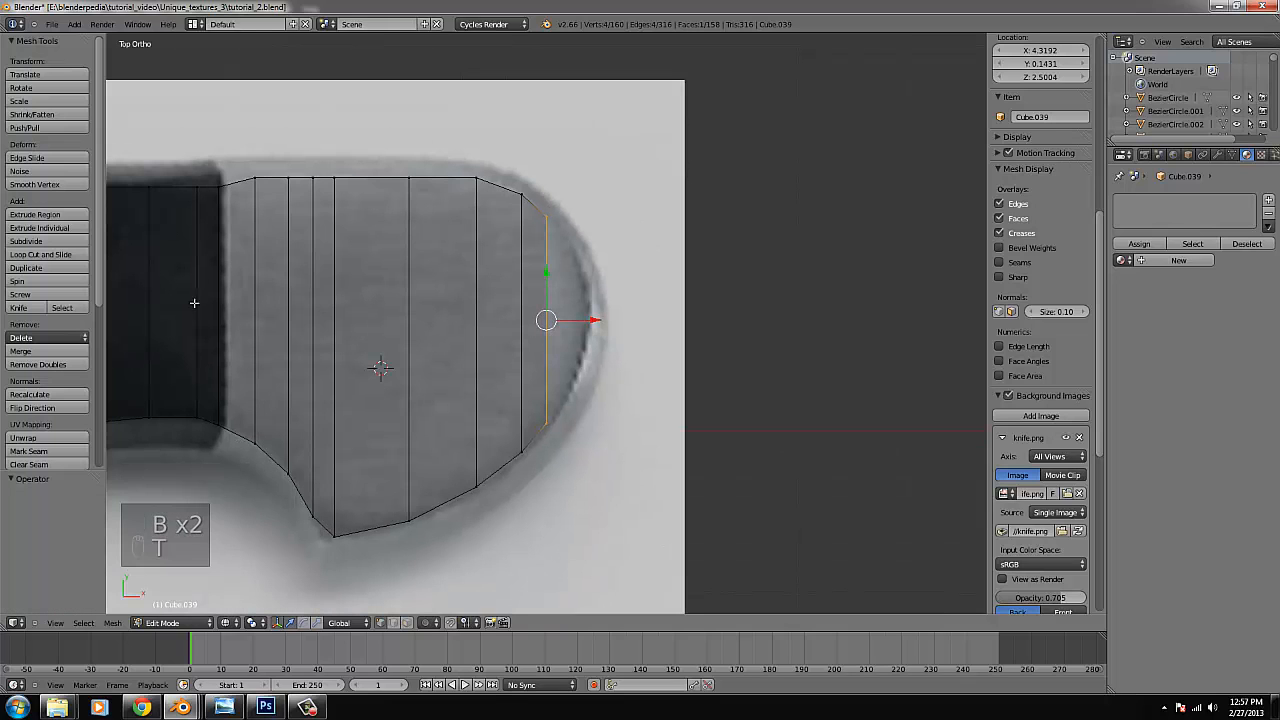
click(60, 366)
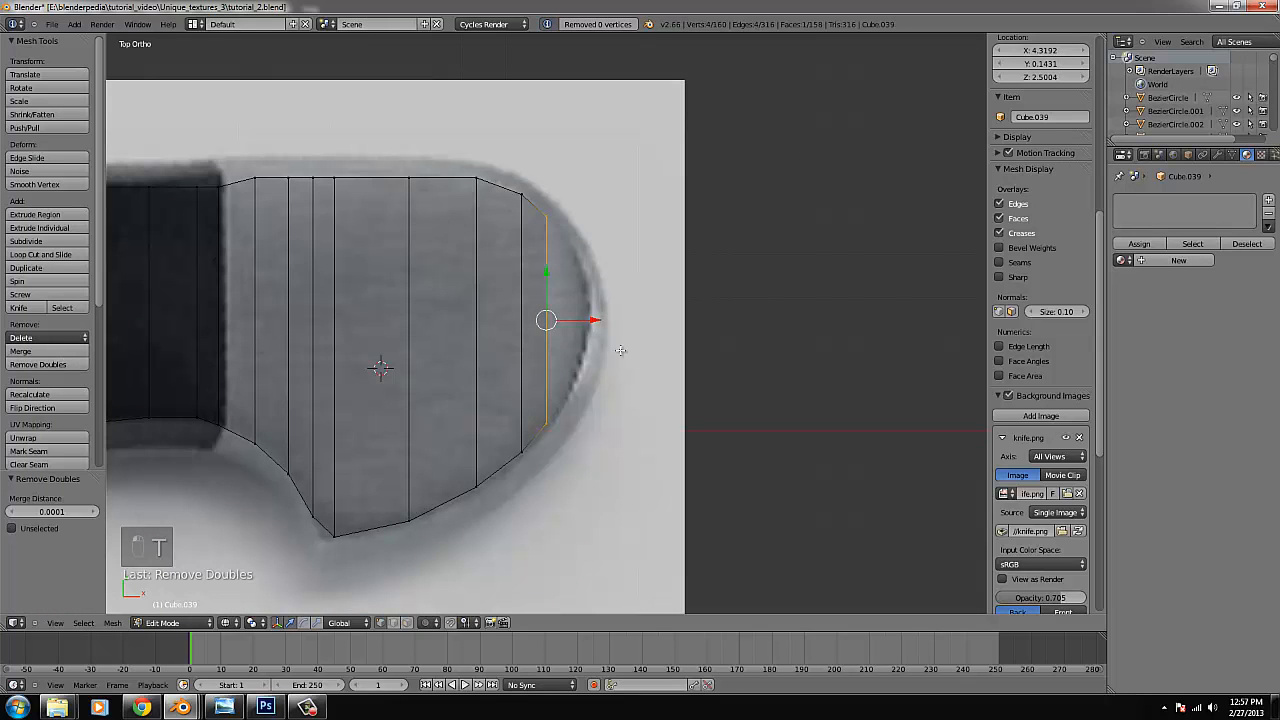
Extrude the end face slightly along X and bring its top and bottom vertices in to the rounded outline.
key(e)
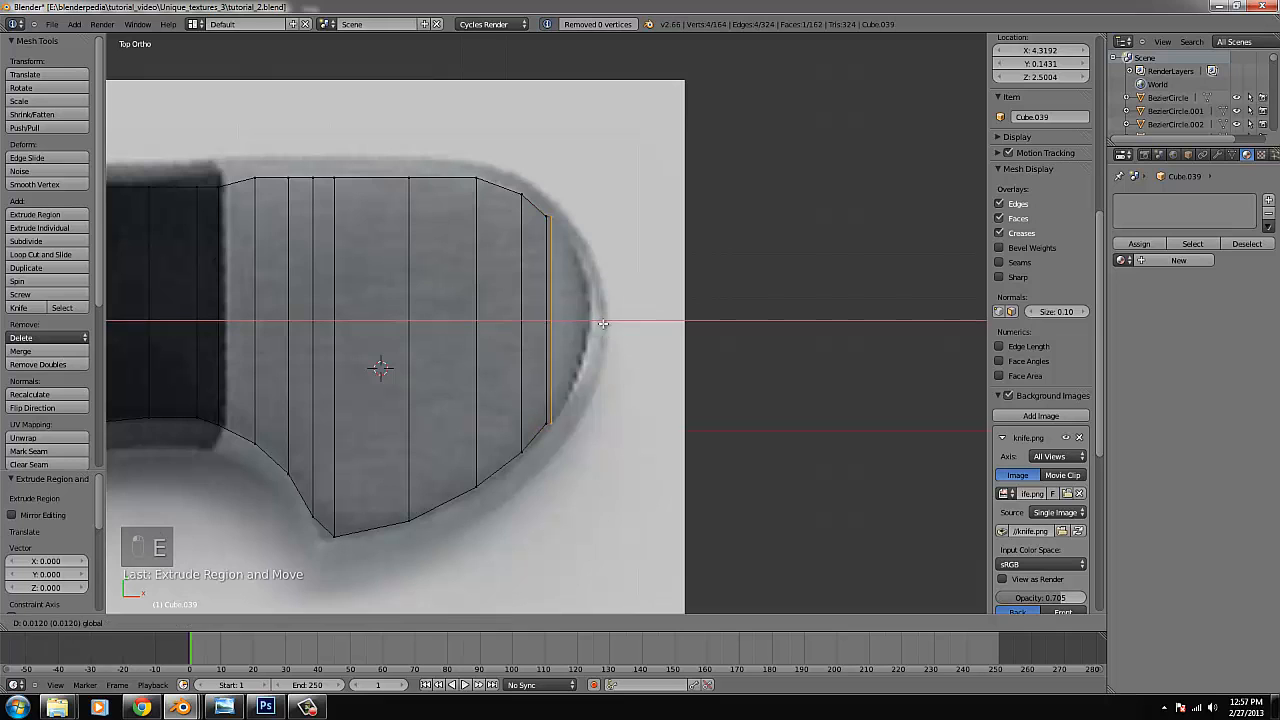
click(610, 317)
right_click(586, 253)
drag(556, 161, 566, 198)
right_click(567, 426)
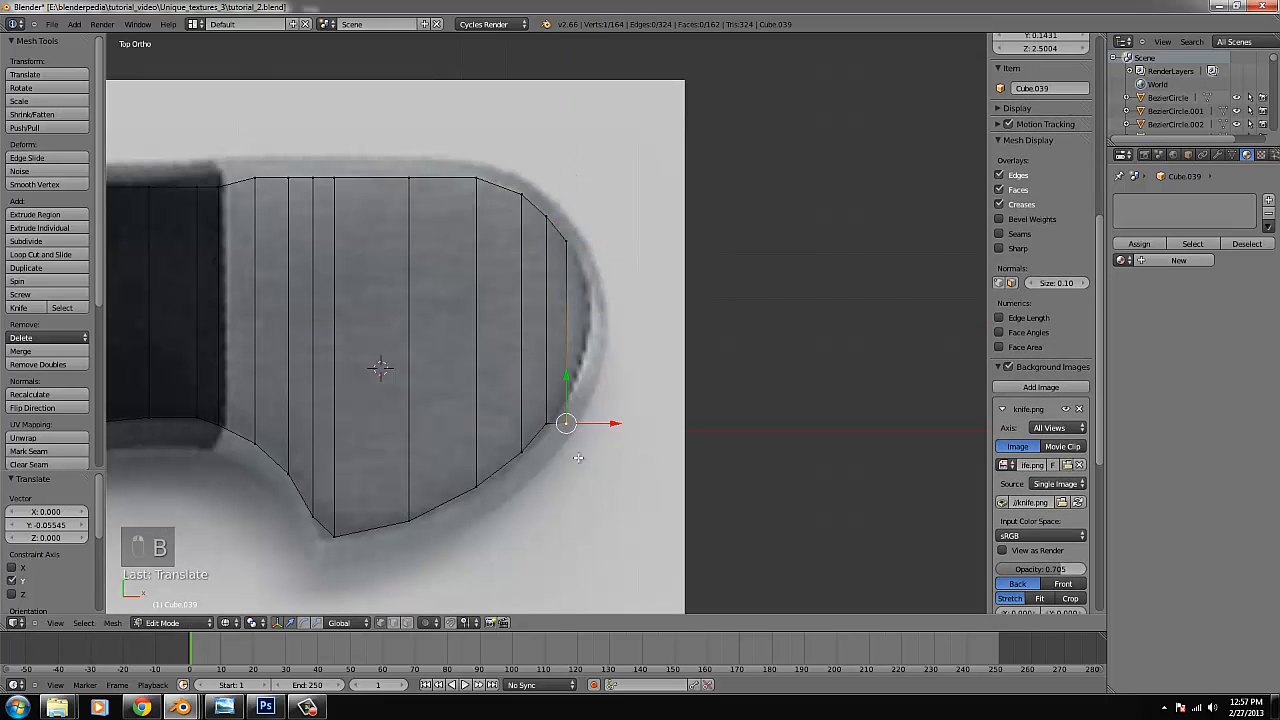
key(b)
drag(578, 466, 570, 349)
Extrude a further short segment to the butt's rounded edge and scale its end face along Y to about 0.426.
key(b)
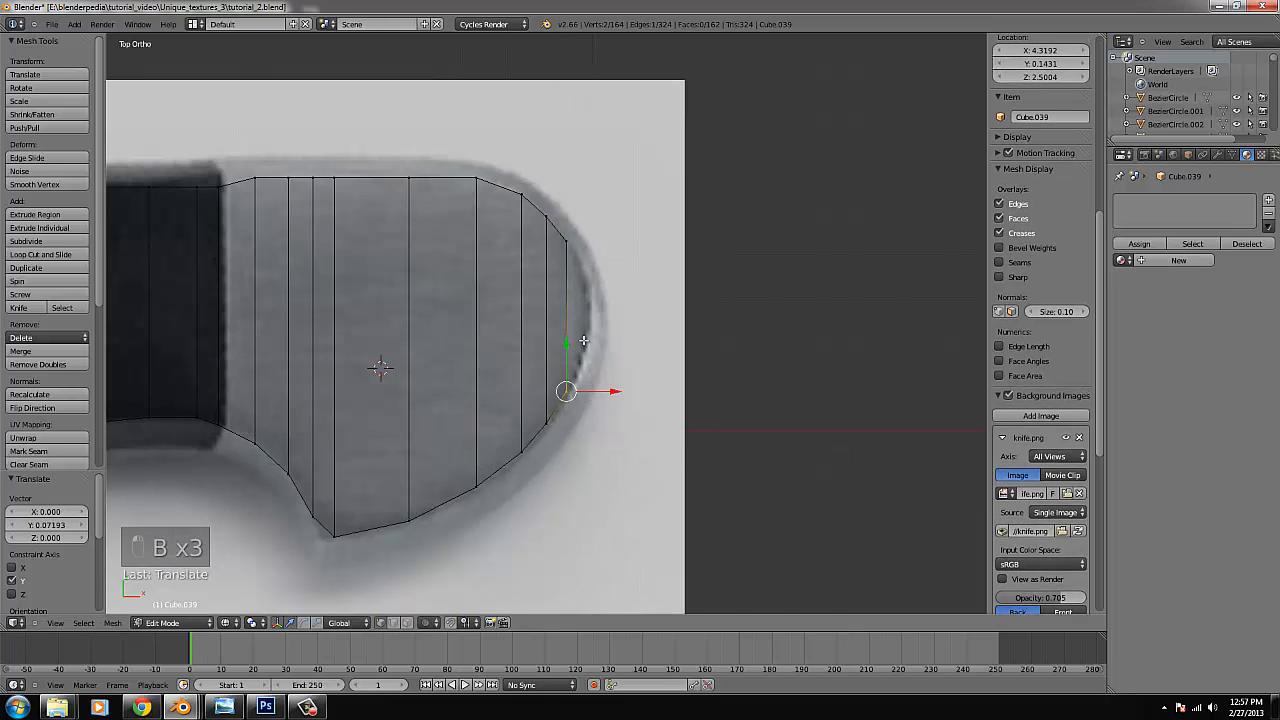
drag(563, 208, 563, 208)
key(e)
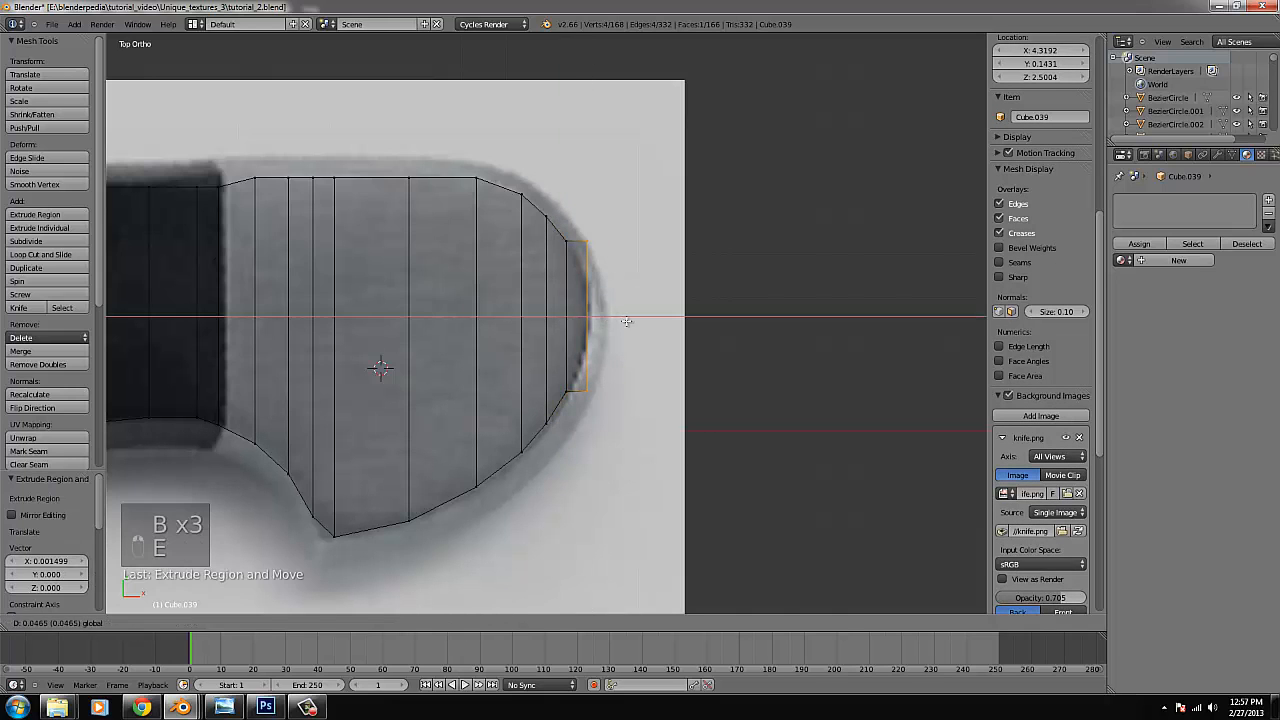
click(625, 301)
key(s)
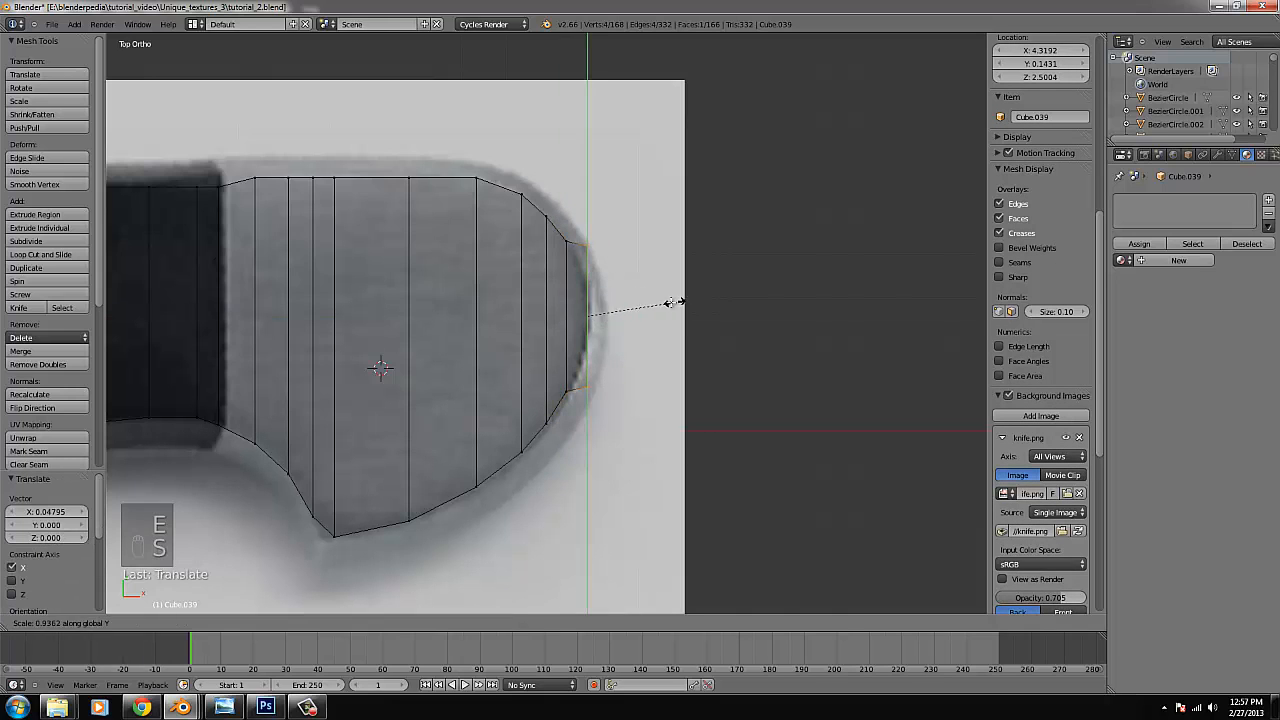
click(622, 297)
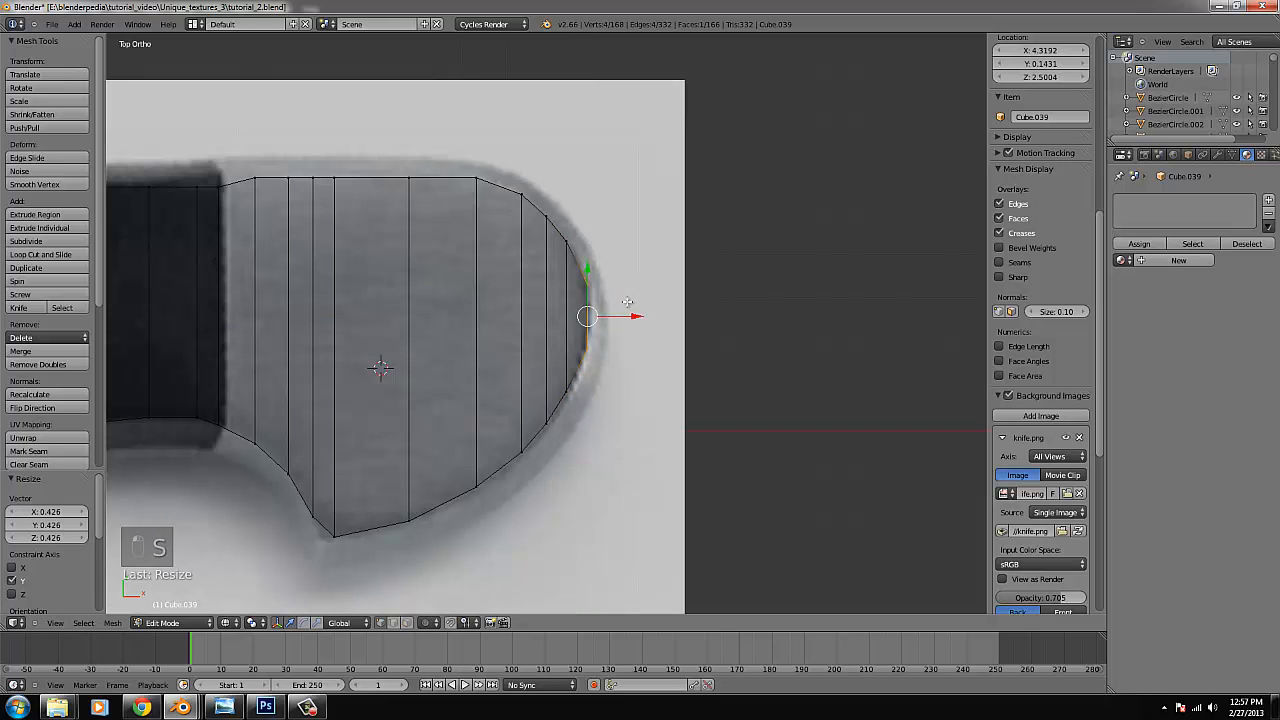
Switch the viewport to solid shading and return to Edit Mode on the knife.
key(Tab)
key(z)
key(Tab)
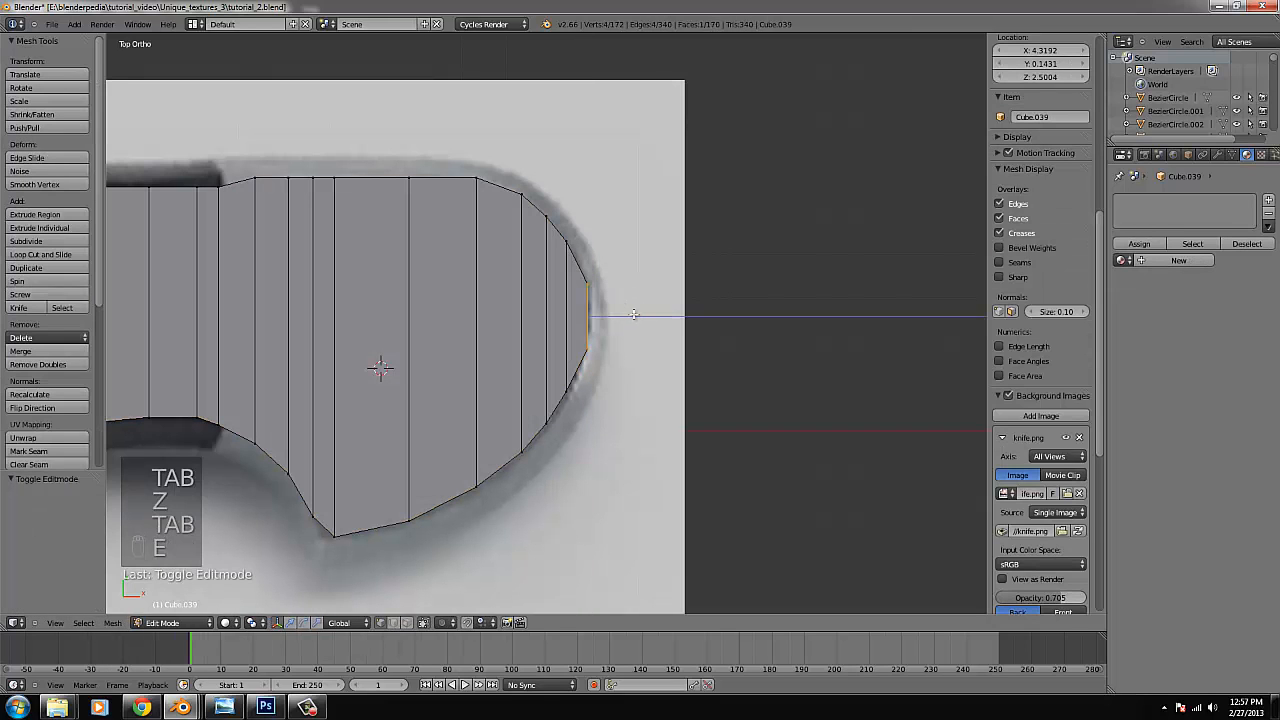
Extrude the butt's end face about 0.01 along X and narrow the new end face along Y.
key(e)
key(s)
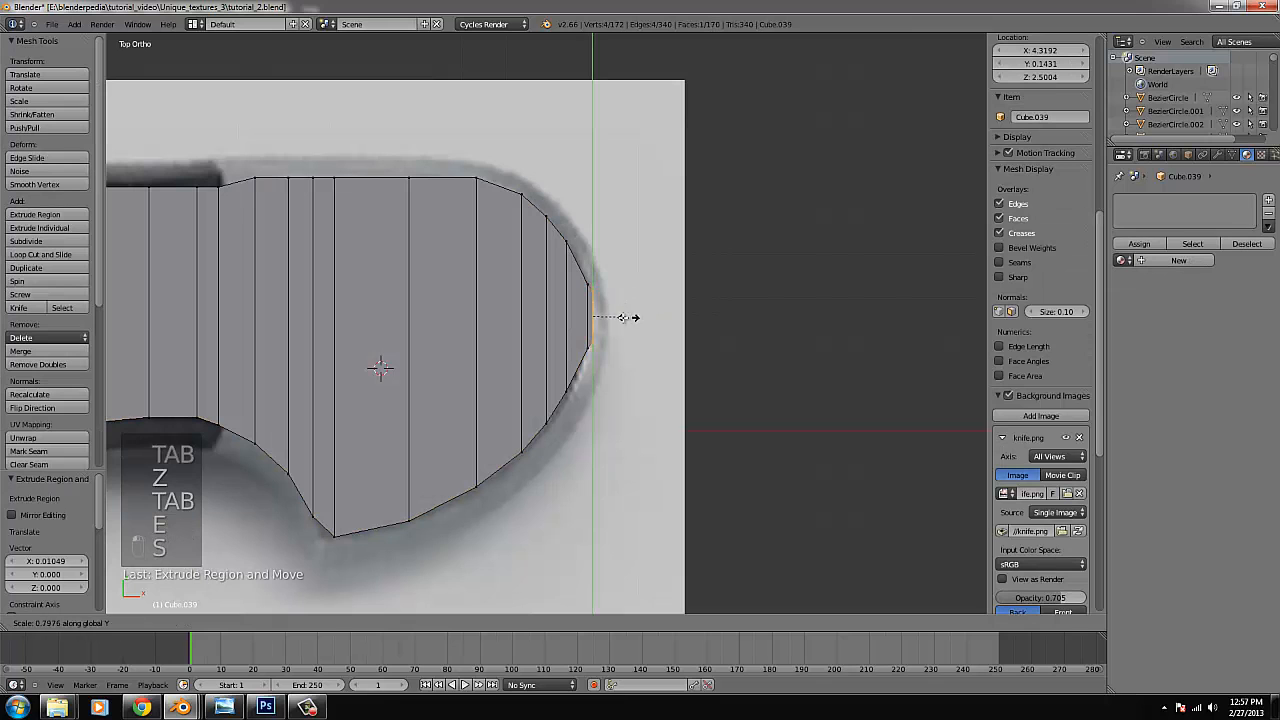
click(613, 317)
Save the tutorial_2.blend file from Object Mode and return to Edit Mode on the knife.
key(Tab)
scroll(591, 400, down, 4)
middle_drag(591, 400, 705, 325)
click(51, 24)
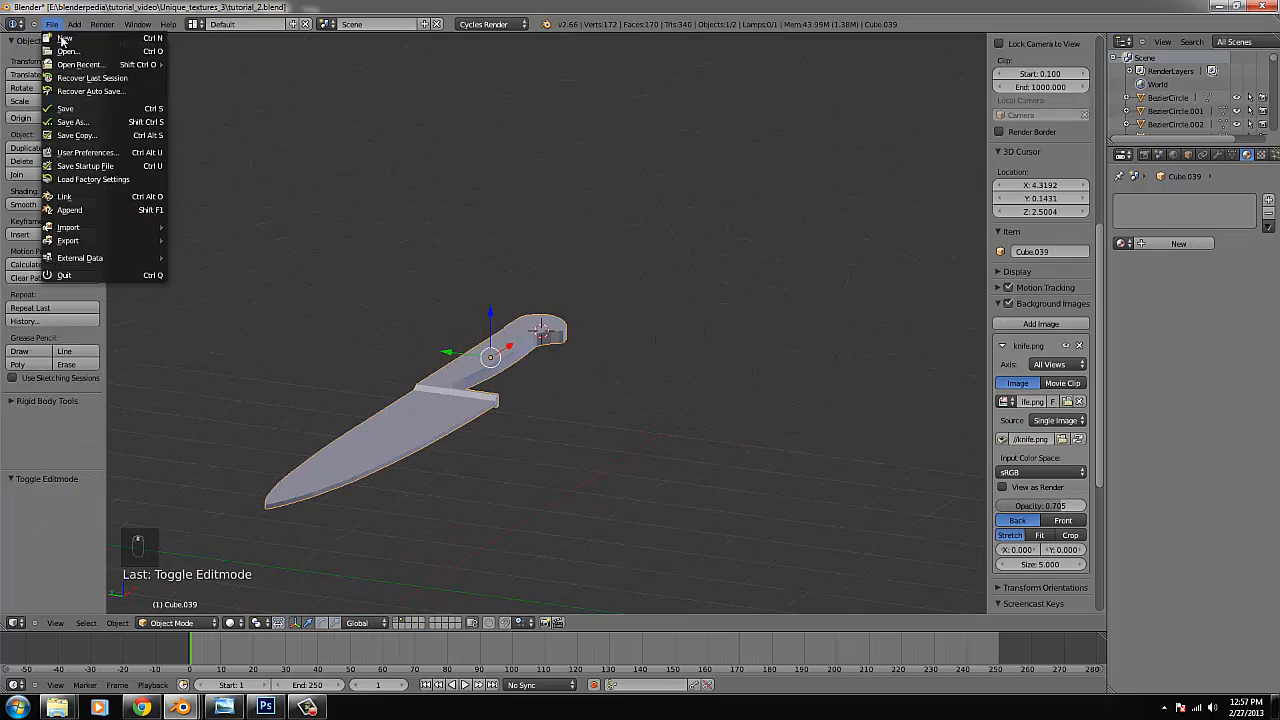
click(75, 104)
key(Tab)
Try a single lengthwise loop cut through the whole knife and undo it.
key(ctrl+r)
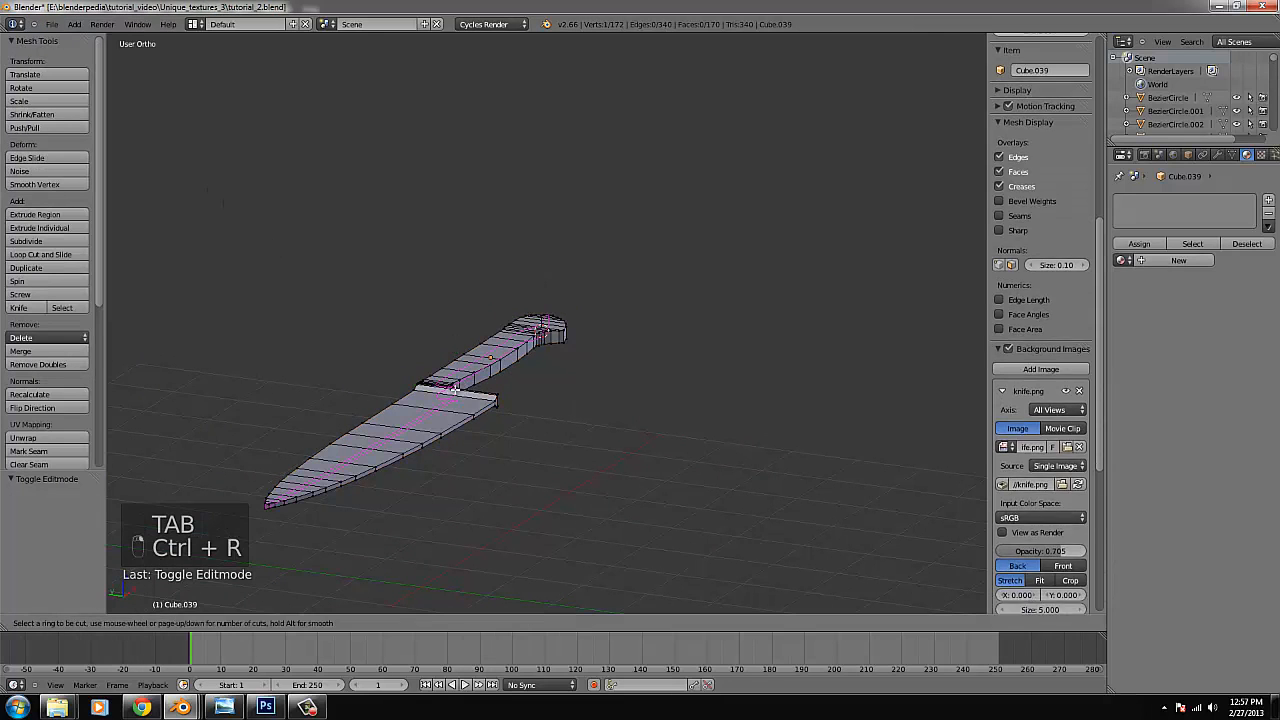
click(455, 388)
click(455, 388)
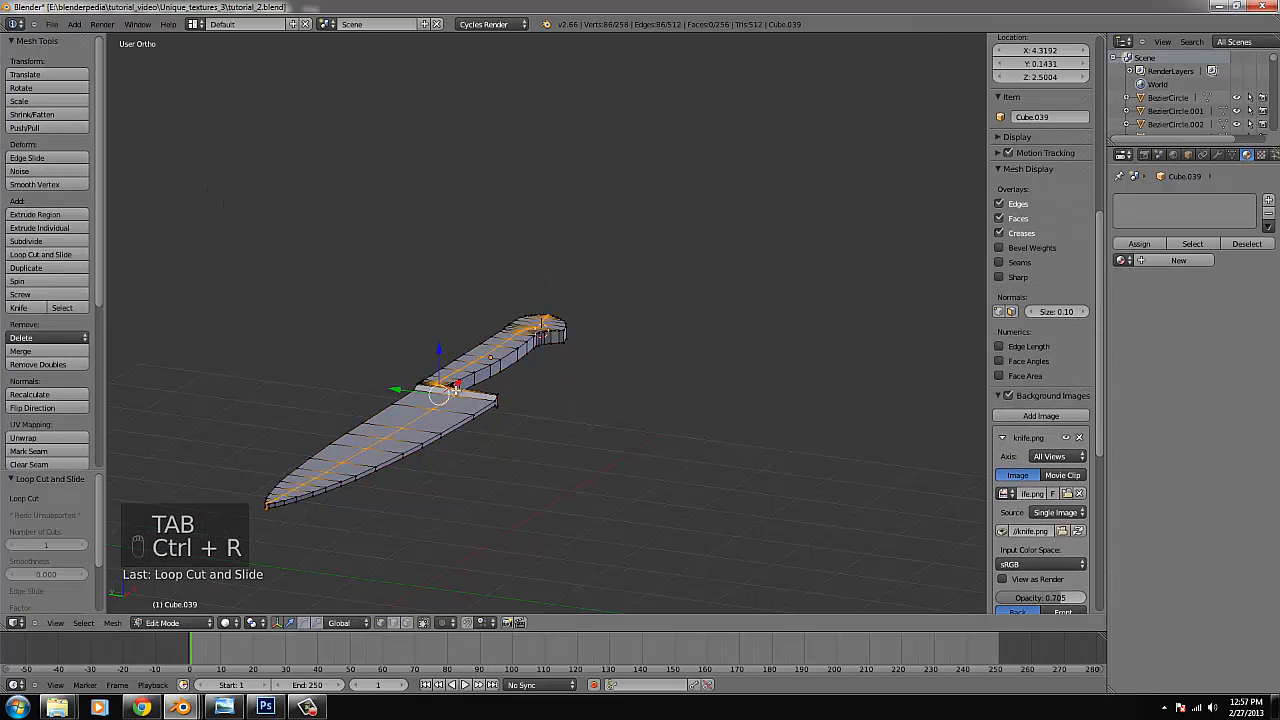
key(ctrl+z)
Add one lengthwise loop cut along the middle of the blade and handle, working in top wireframe view.
key(KP_7)
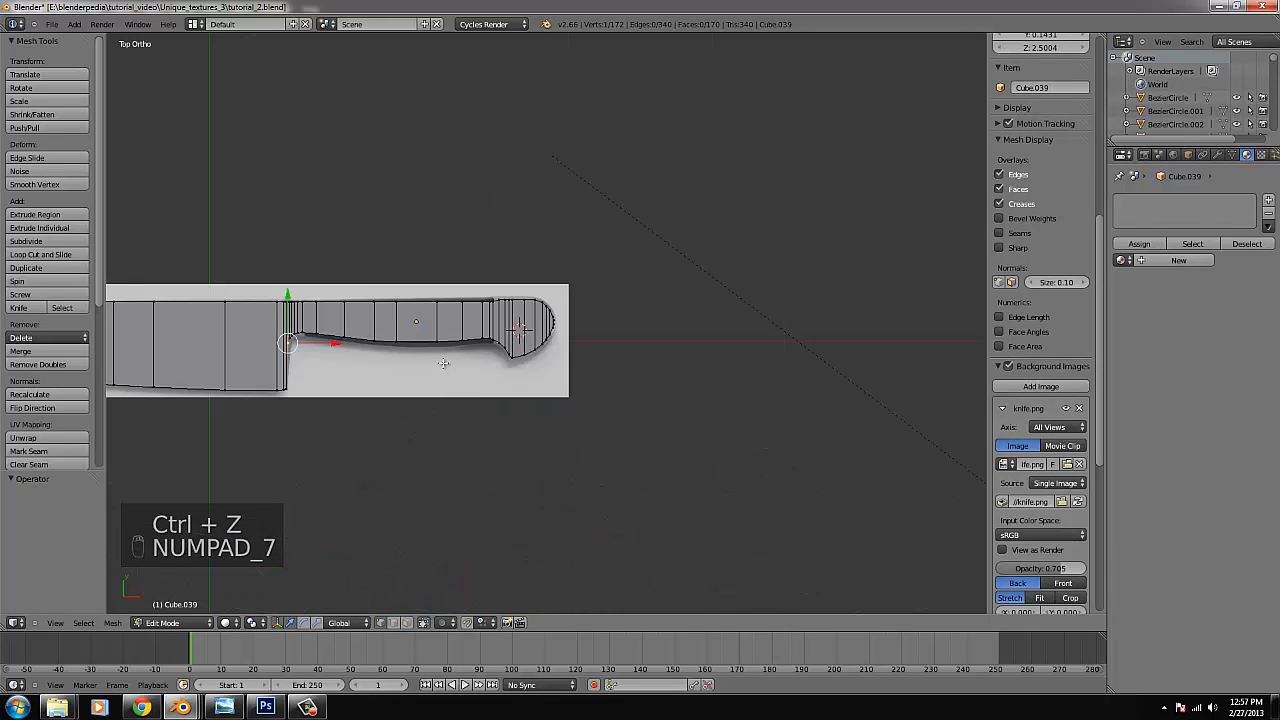
key(ctrl+KP_Decimal)
key(z)
scroll(528, 324, up, 3)
key(ctrl+r)
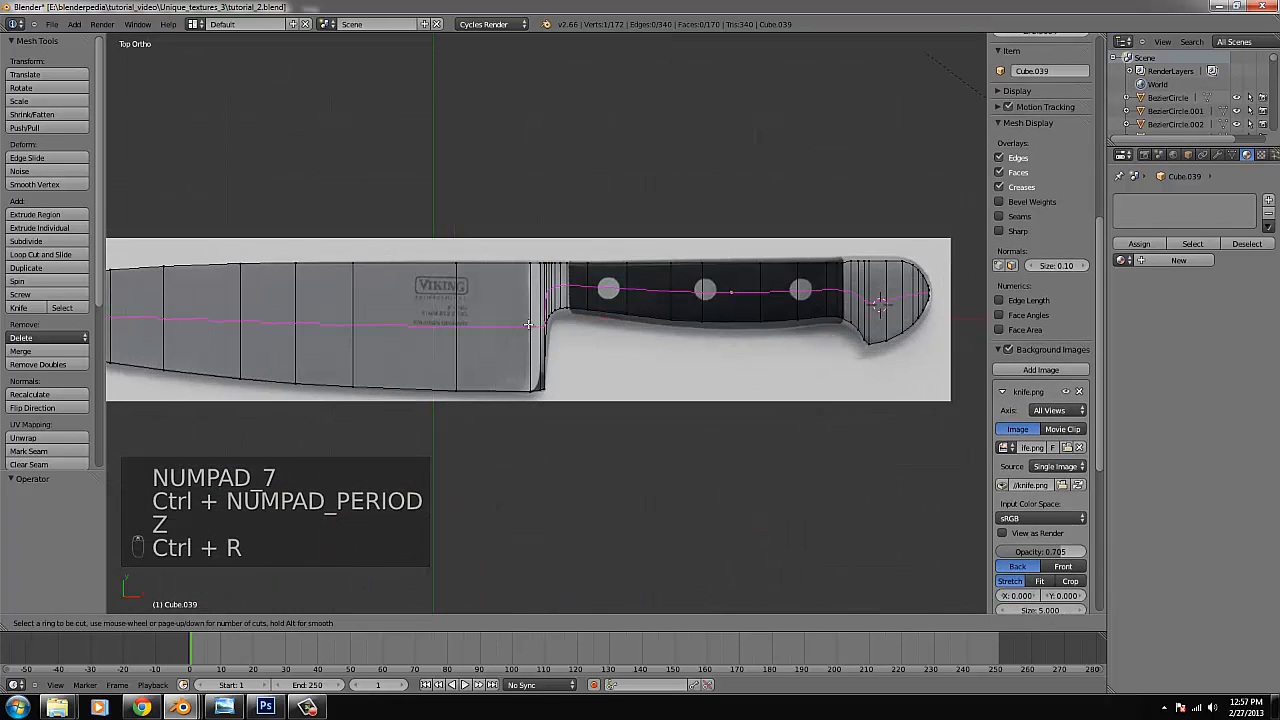
click(528, 324)
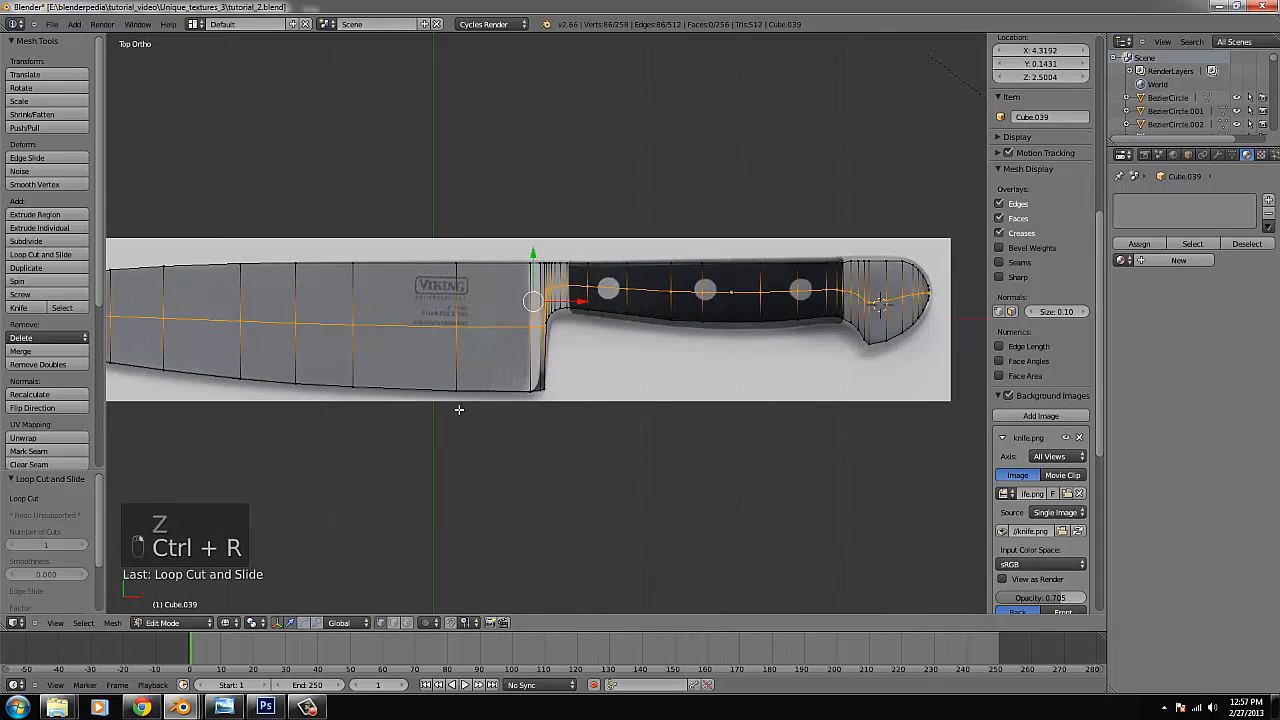
middle_drag(459, 409, 623, 323)
key(z)
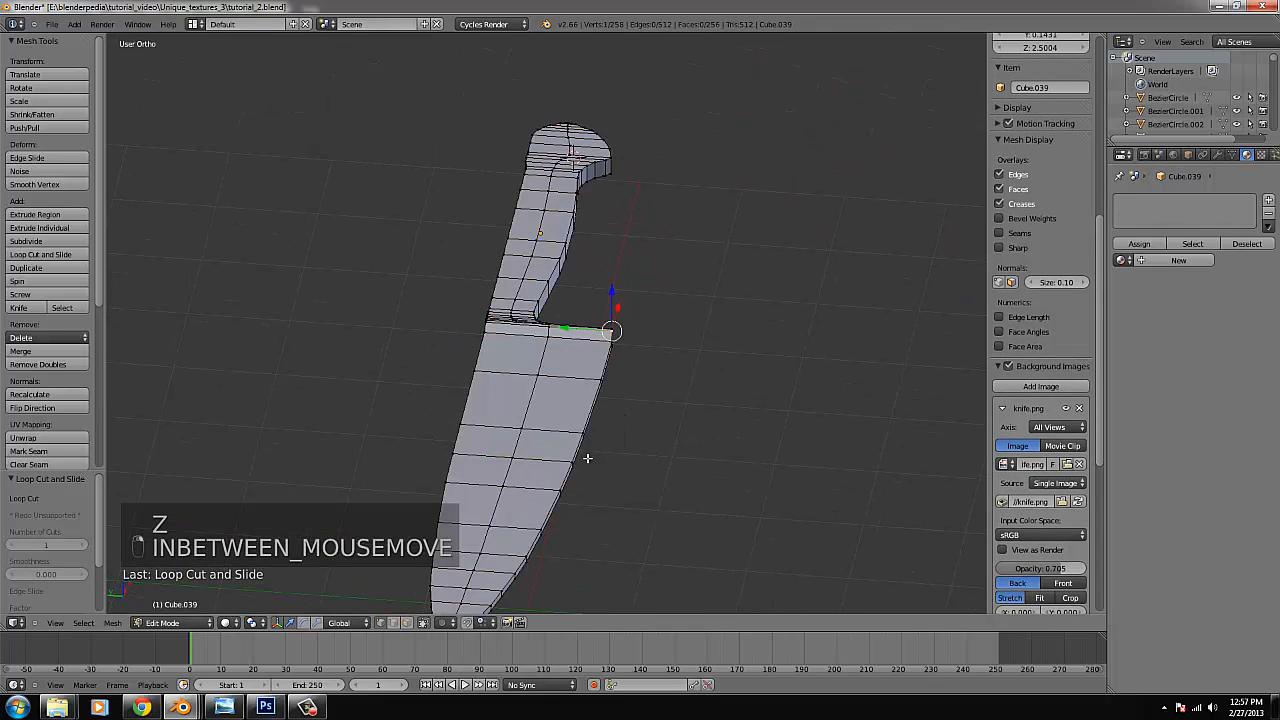
Add a Catmull-Clark Subdivision Surface modifier to the knife in Object Mode.
key(Tab)
click(1218, 155)
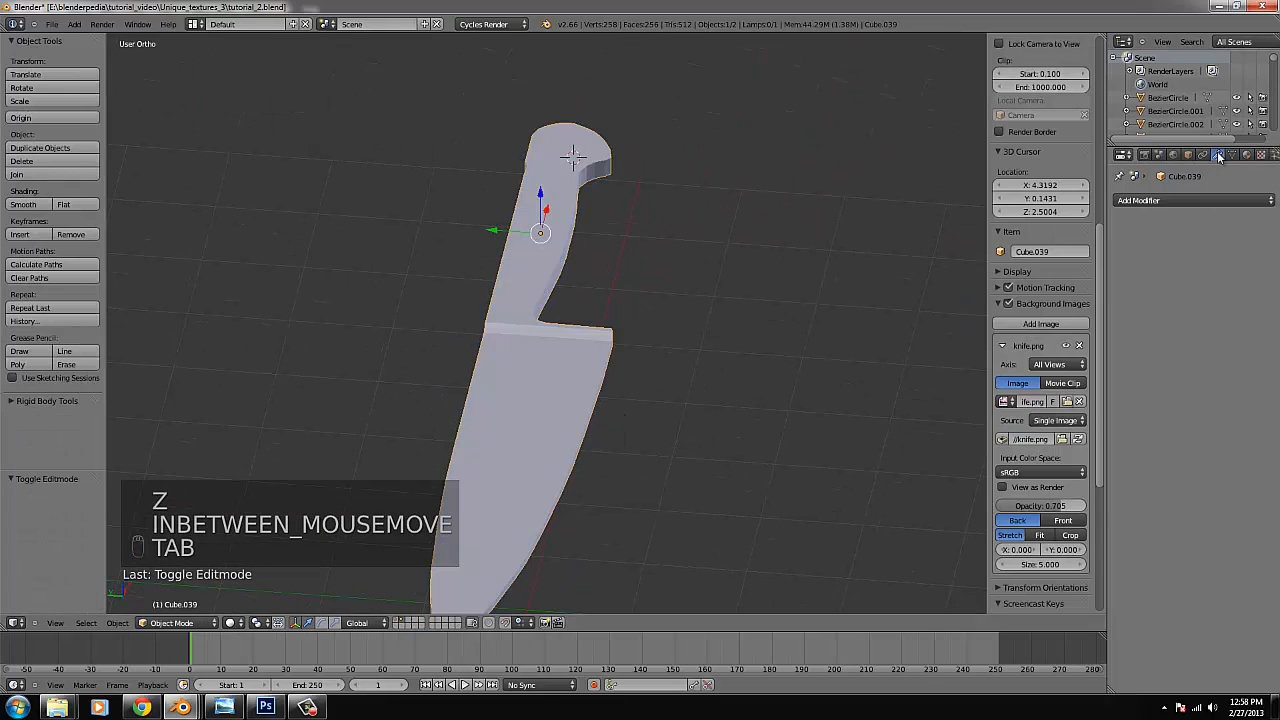
click(1170, 199)
click(1016, 423)
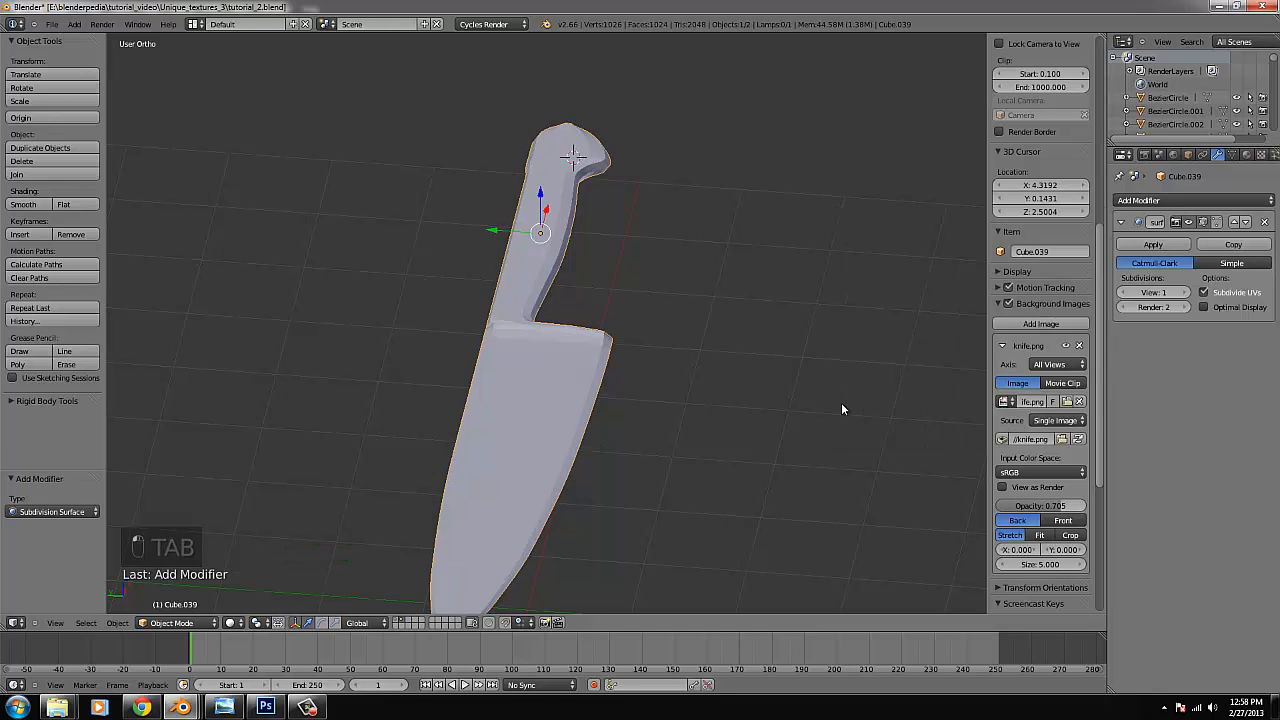
In Edit Mode, select the upper and lower vertices along the rear part of the blade's cutting edge.
middle_drag(841, 402, 656, 377)
key(Tab)
scroll(656, 366, up, 3)
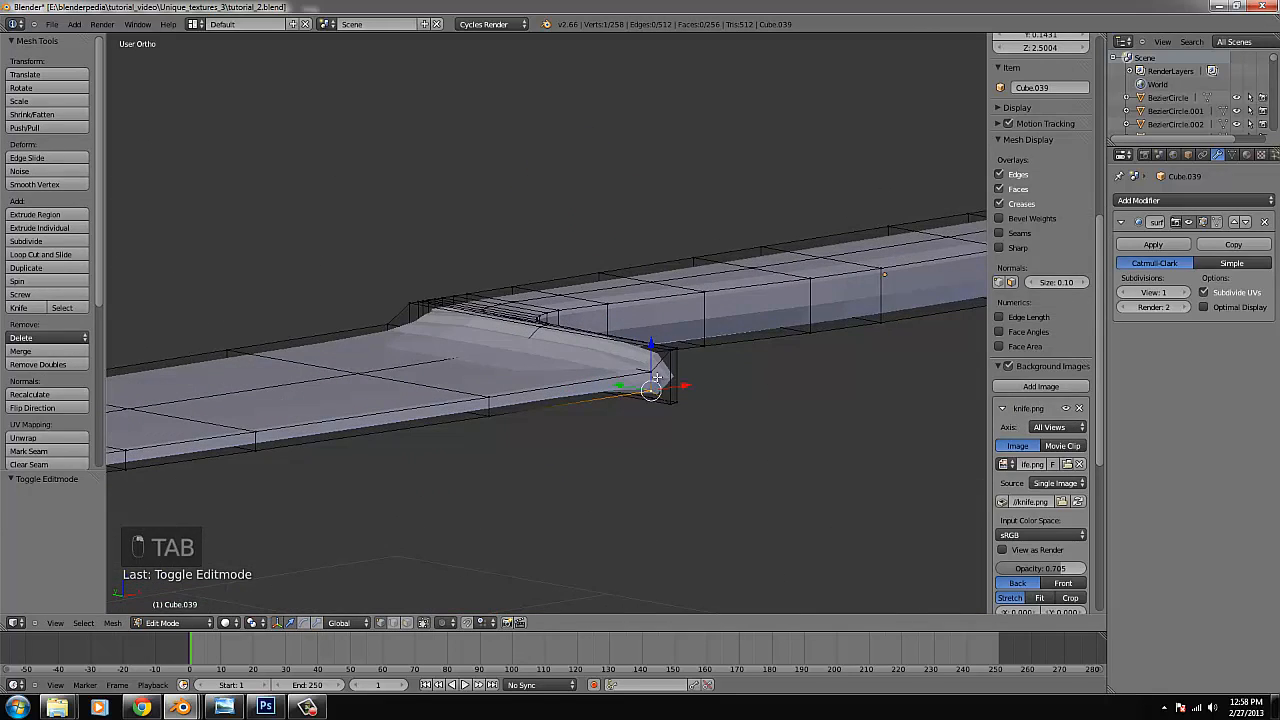
shift+right_click(492, 411)
shift+right_click(493, 394)
shift+right_click(494, 417)
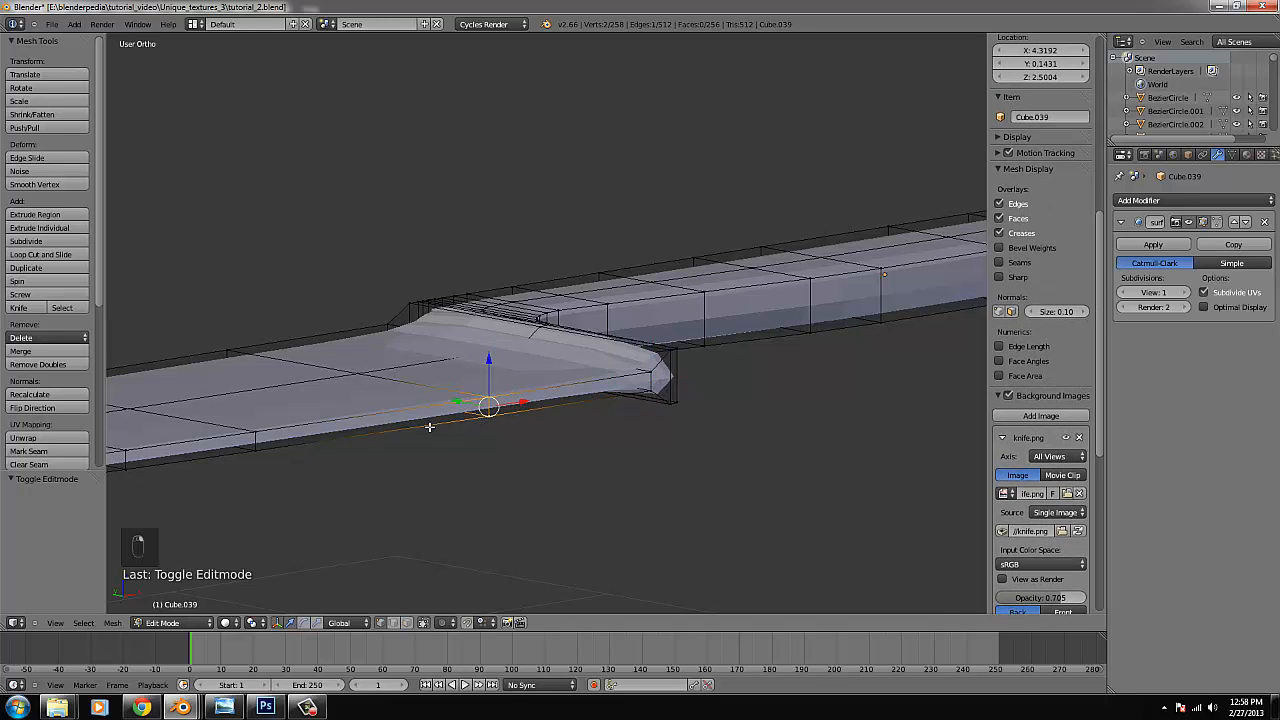
scroll(430, 428, down, 1)
shift+right_click(304, 422)
middle_drag(311, 421, 405, 490)
shift+right_click(405, 488)
shift+right_click(403, 476)
scroll(422, 450, down, 2)
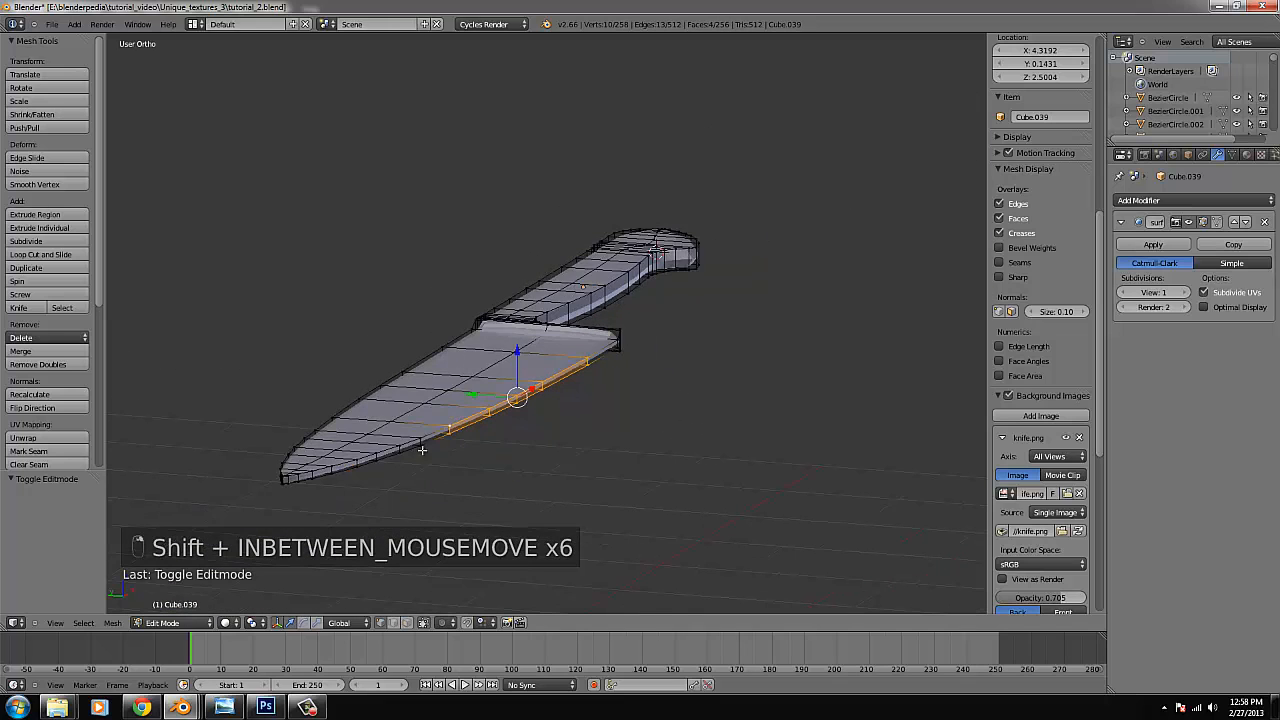
Extend the selection along the cutting edge to the tip with Circle Select and adjust the selected tip vertices.
key(c)
drag(421, 437, 297, 491)
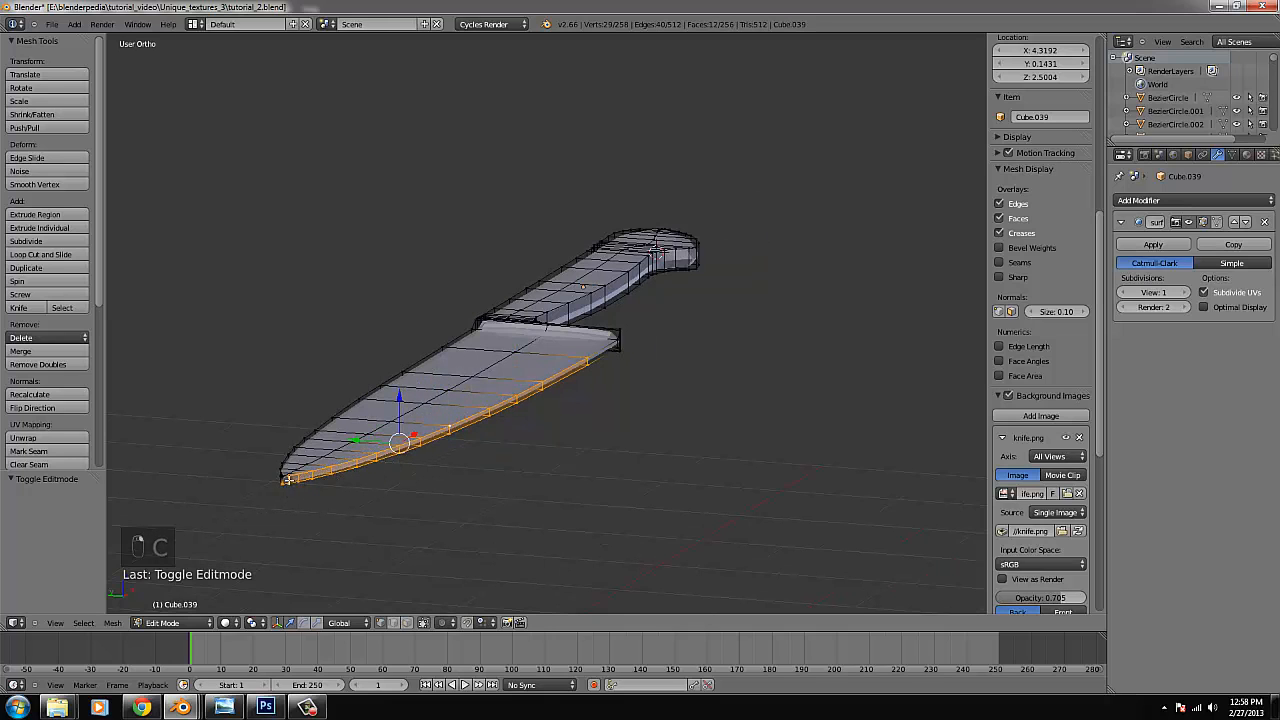
key(alt+Home)
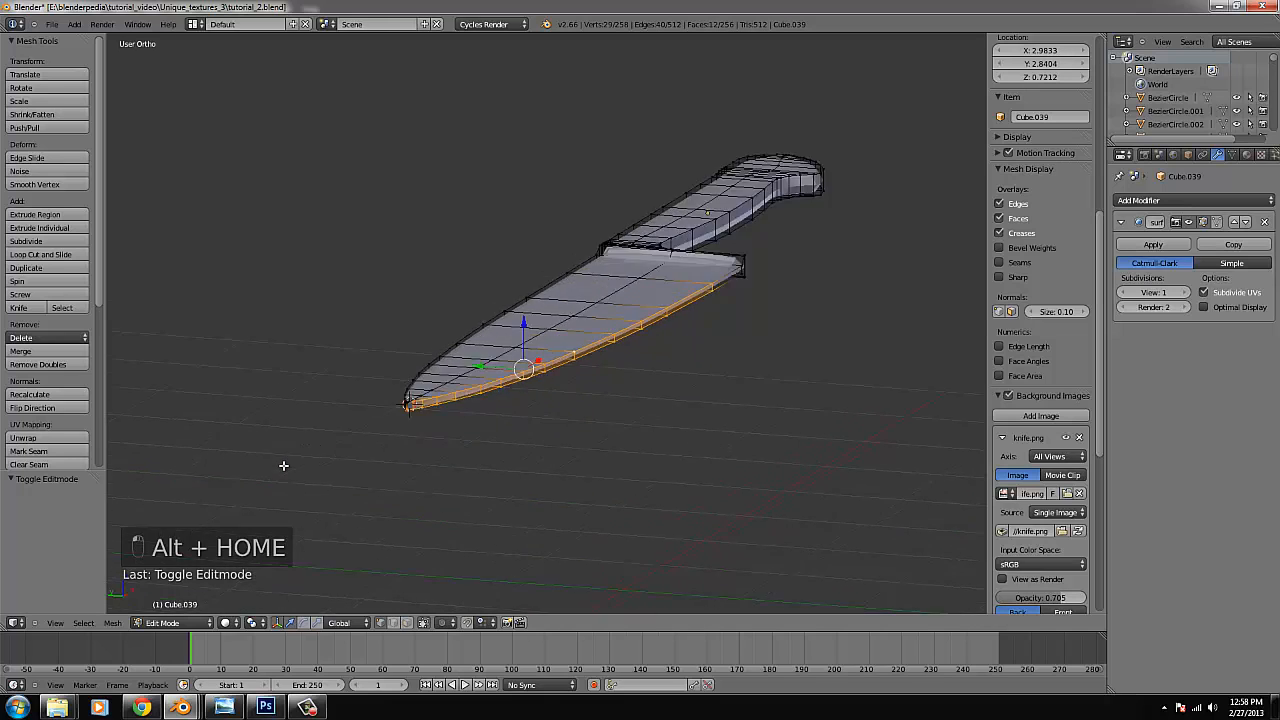
scroll(454, 340, up, 8)
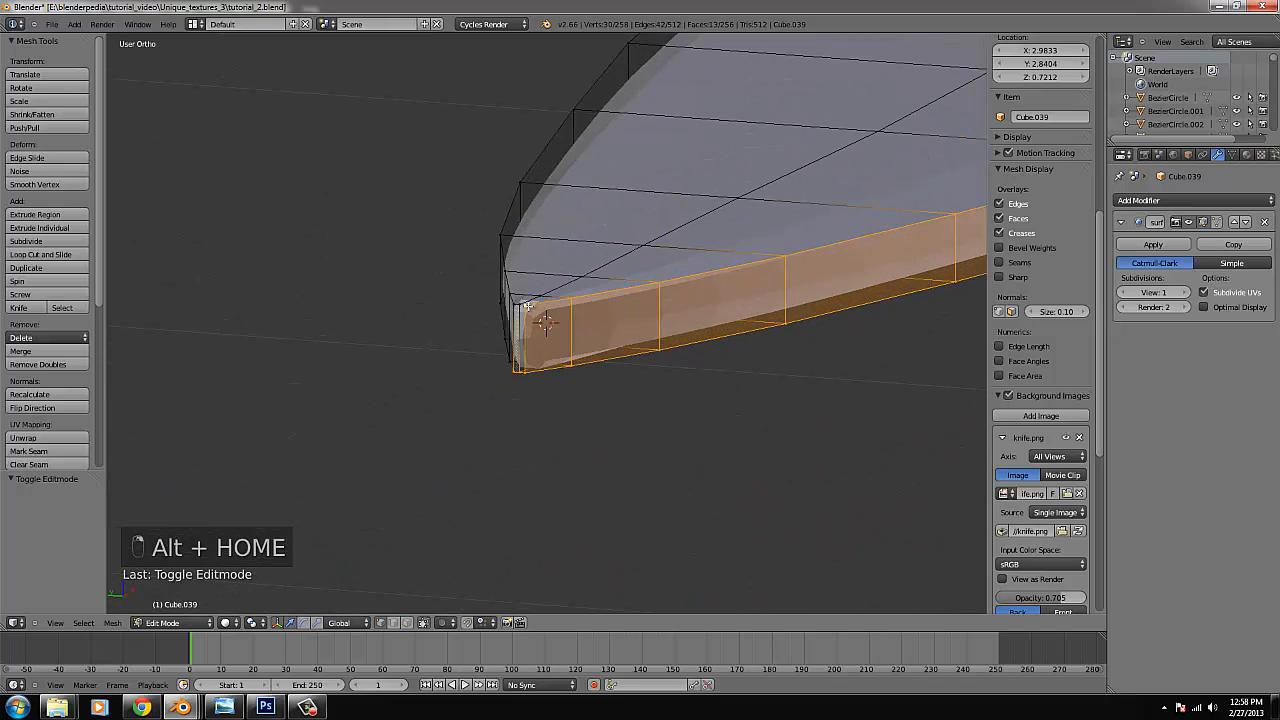
scroll(535, 305, up, 2)
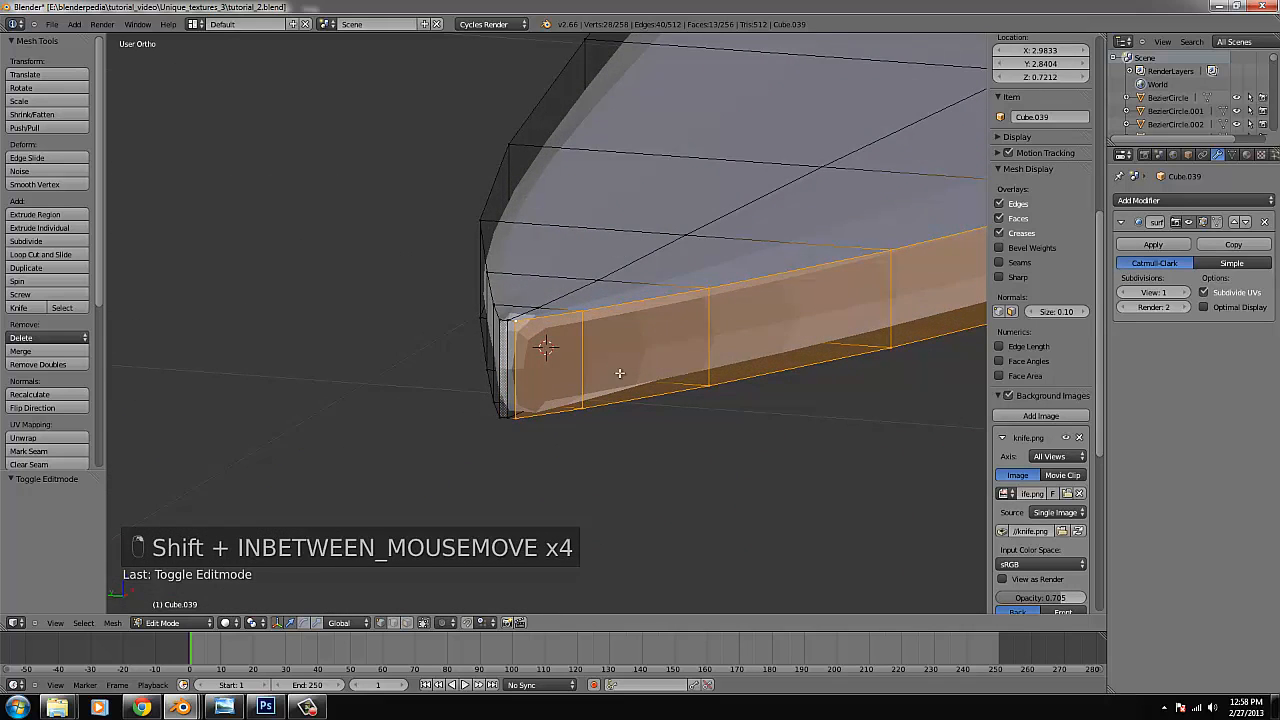
Try to scale the selected cutting-edge vertices along Z.
scroll(619, 373, down, 4)
key(s)
key(z)
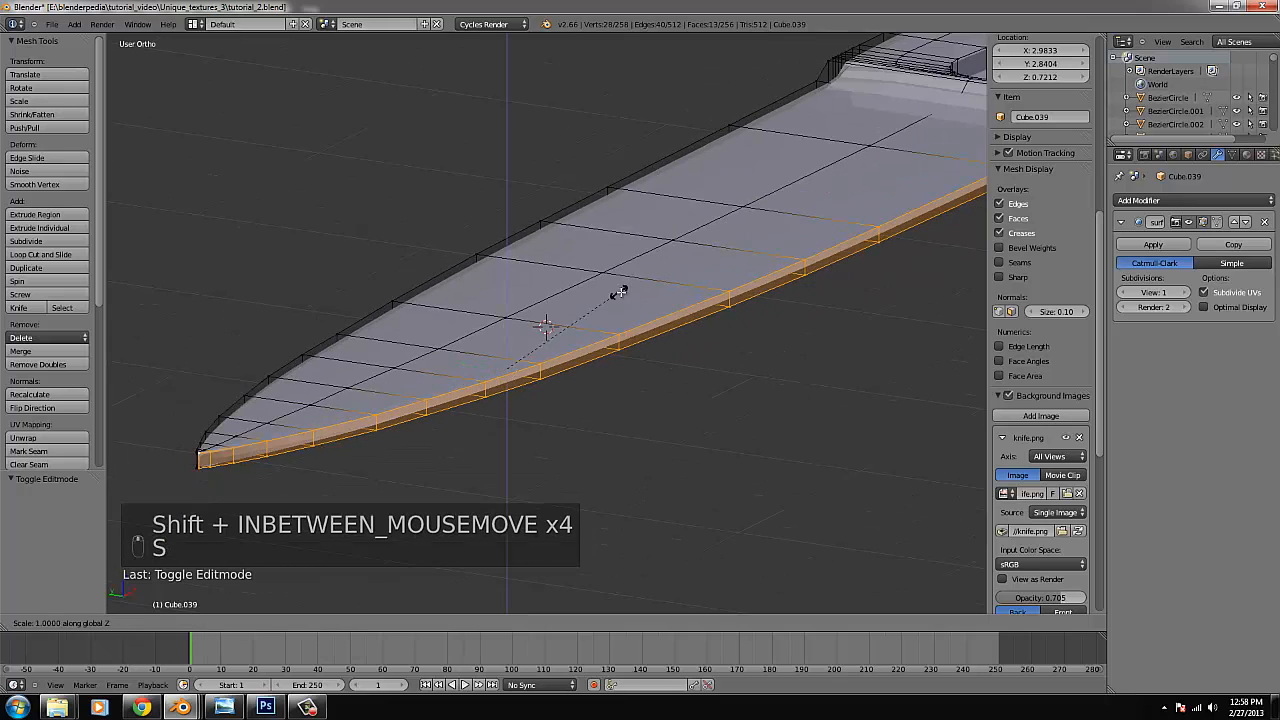
click(530, 357)
Add the remaining upper and lower vertices at the blade's tip to the cutting-edge selection.
shift+middle_drag(363, 409, 489, 357)
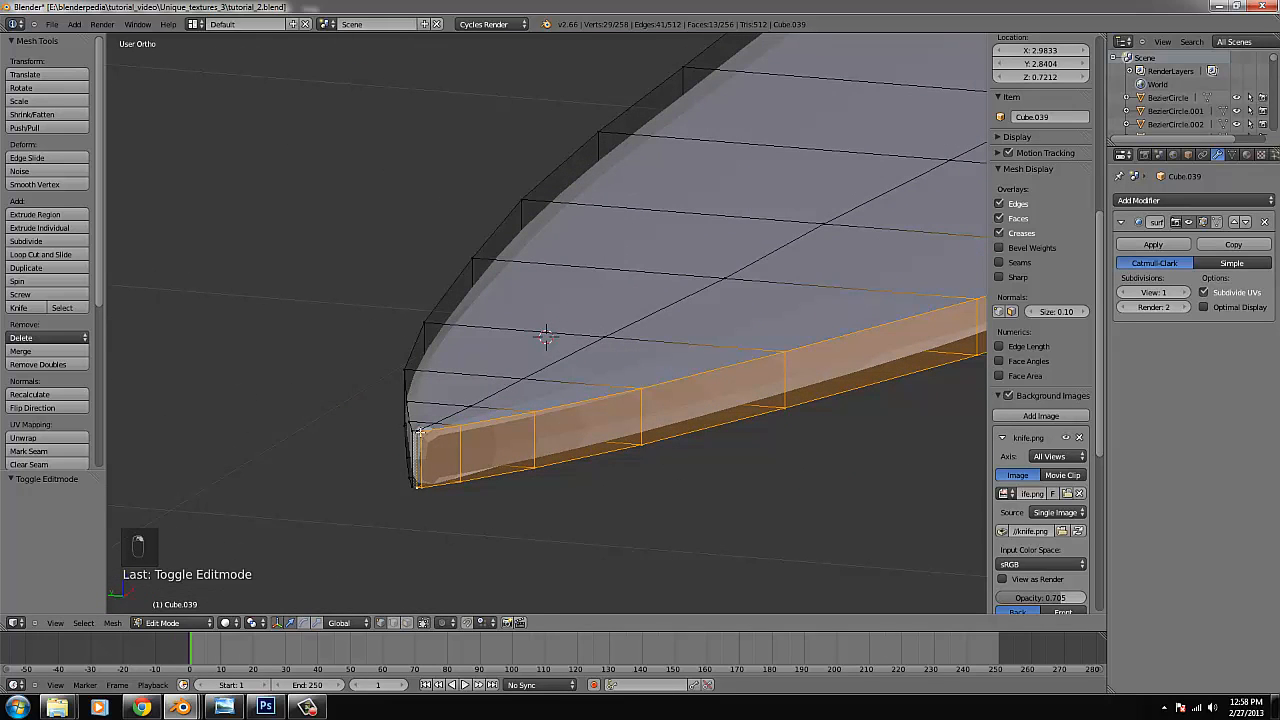
shift+right_click(420, 438)
shift+right_click(423, 472)
Try to thin the extended cutting-edge selection, tip vertices included, along Z.
key(s)
key(z)
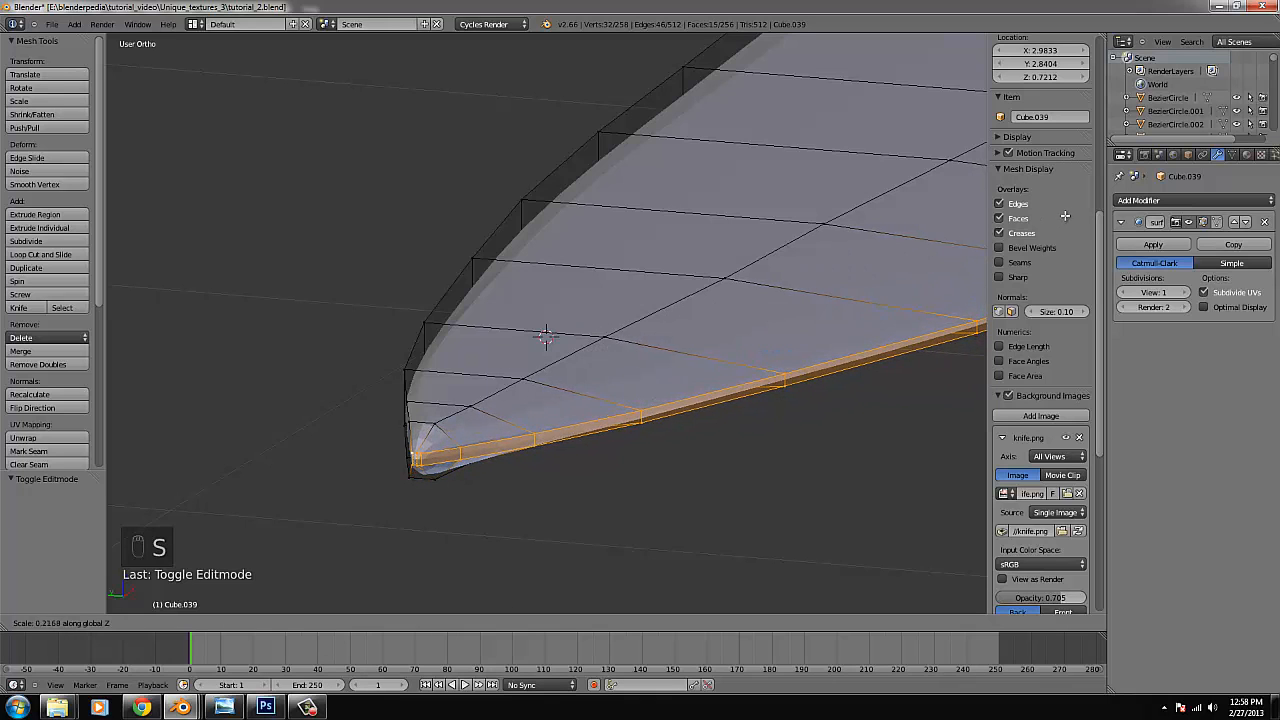
click(837, 329)
Scale the selected cutting-edge vertices to 0.260 along Z to sharpen the blade.
scroll(837, 329, up, 4)
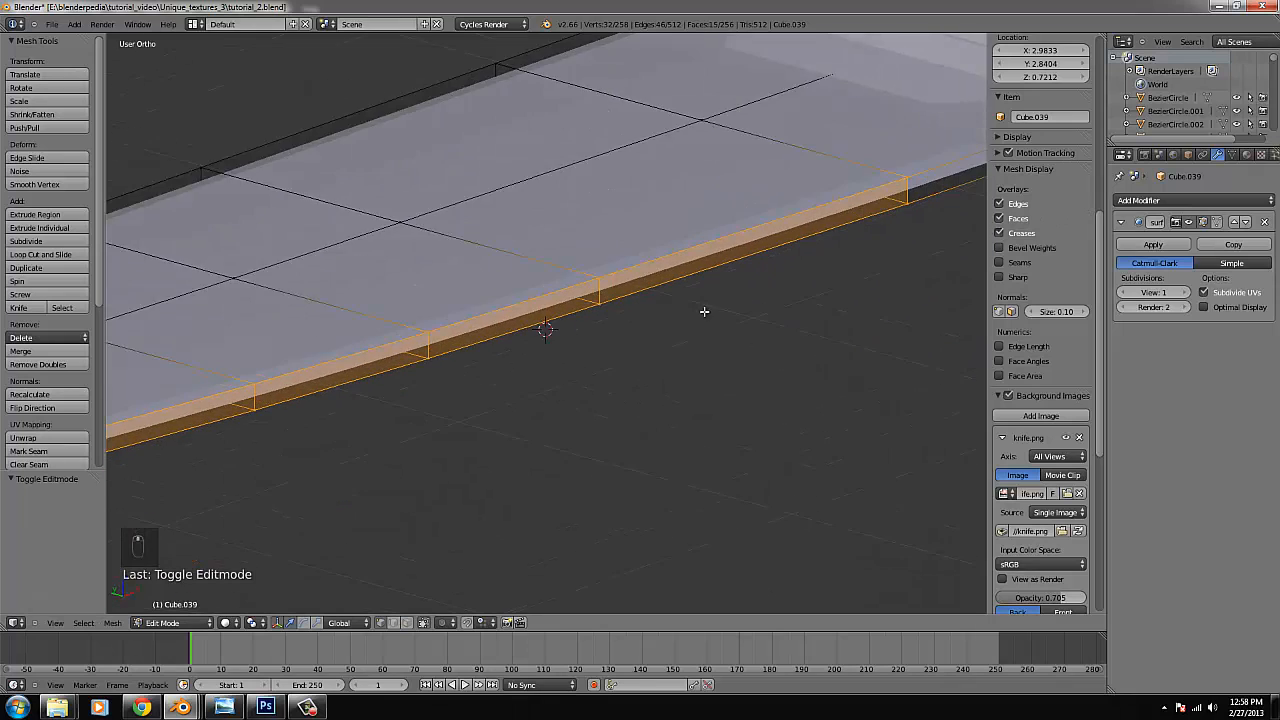
scroll(500, 250, down, 4)
key(s)
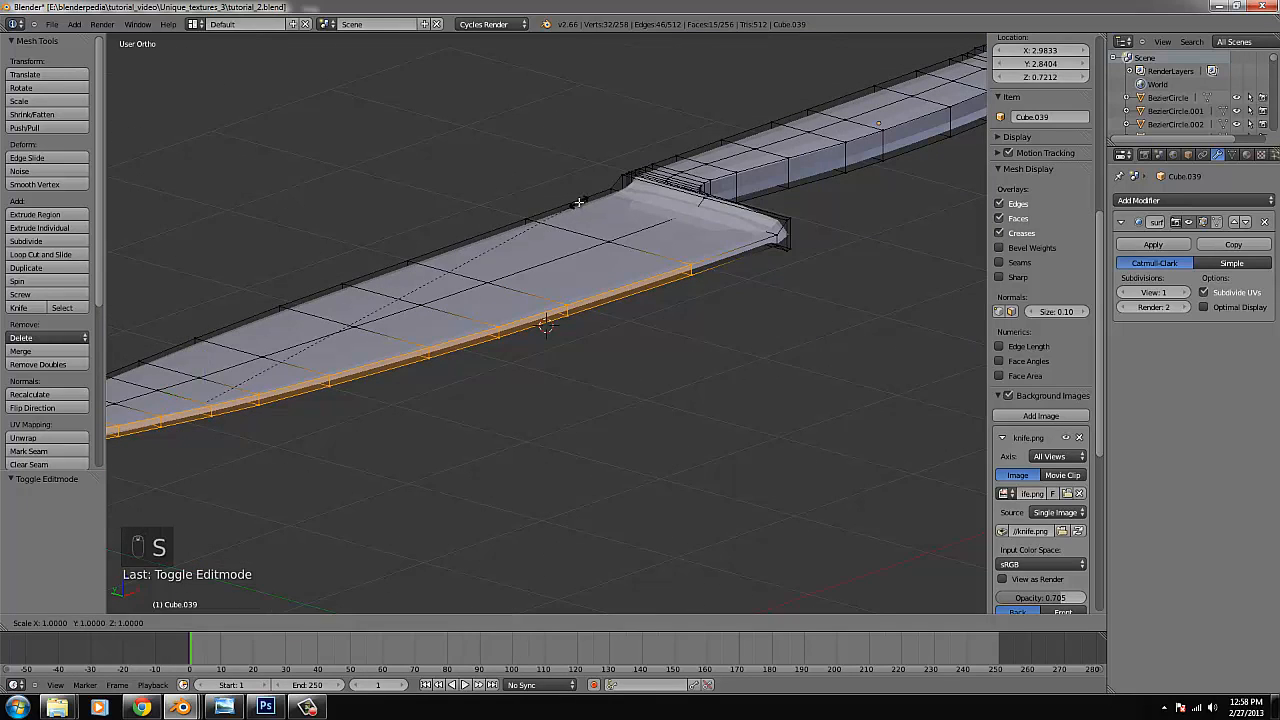
key(z)
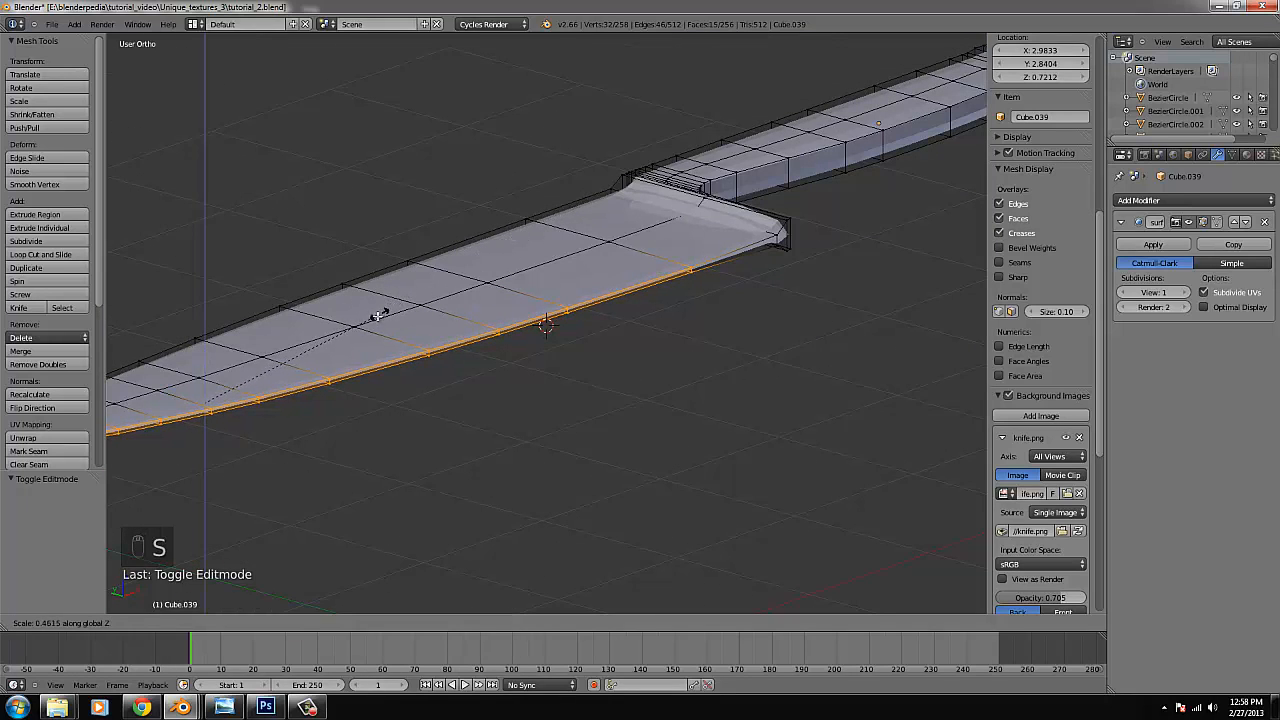
click(302, 347)
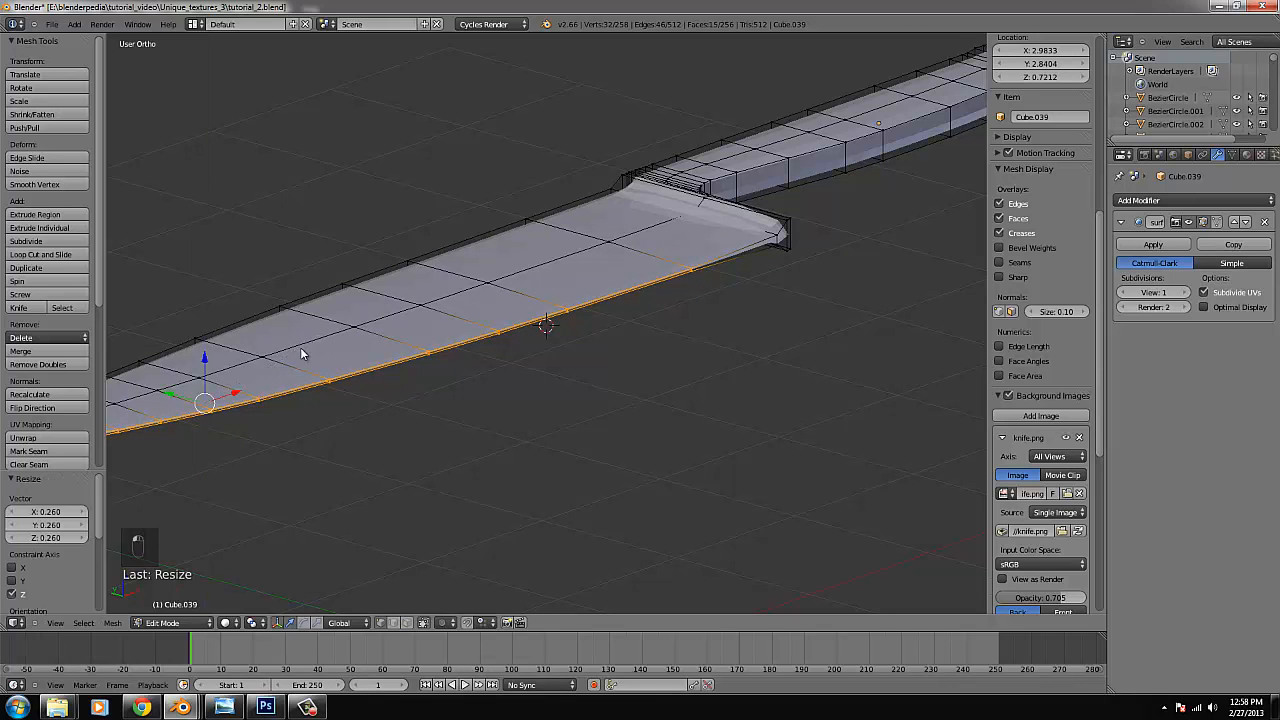
Add a crosswise loop cut where the blade meets the bolster and return to Object Mode.
key(Tab)
middle_drag(440, 310, 679, 305)
scroll(587, 264, up, 2)
scroll(672, 300, up, 4)
key(Tab)
scroll(622, 316, down, 3)
right_click(612, 313)
key(ctrl+r)
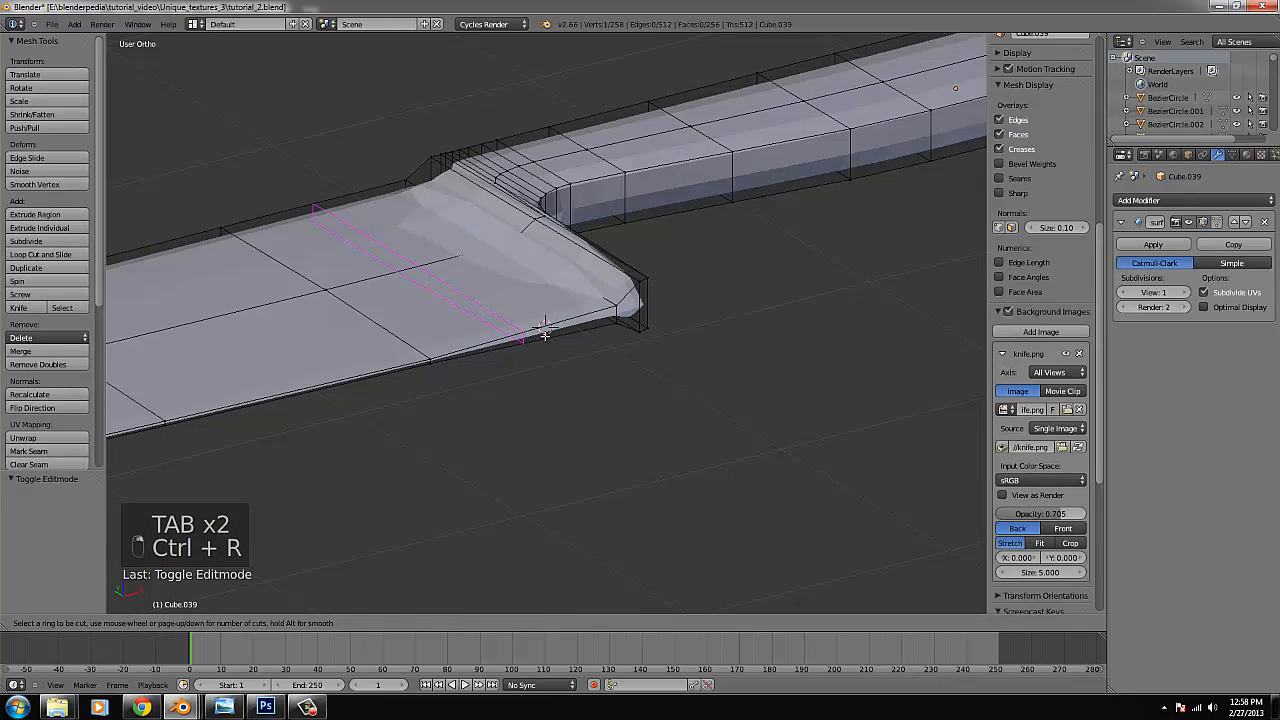
click(624, 314)
click(633, 315)
key(Tab)
Add a lengthwise loop cut near the knife's spine, running from butt to blade tip, and leave Edit Mode.
scroll(622, 318, down, 5)
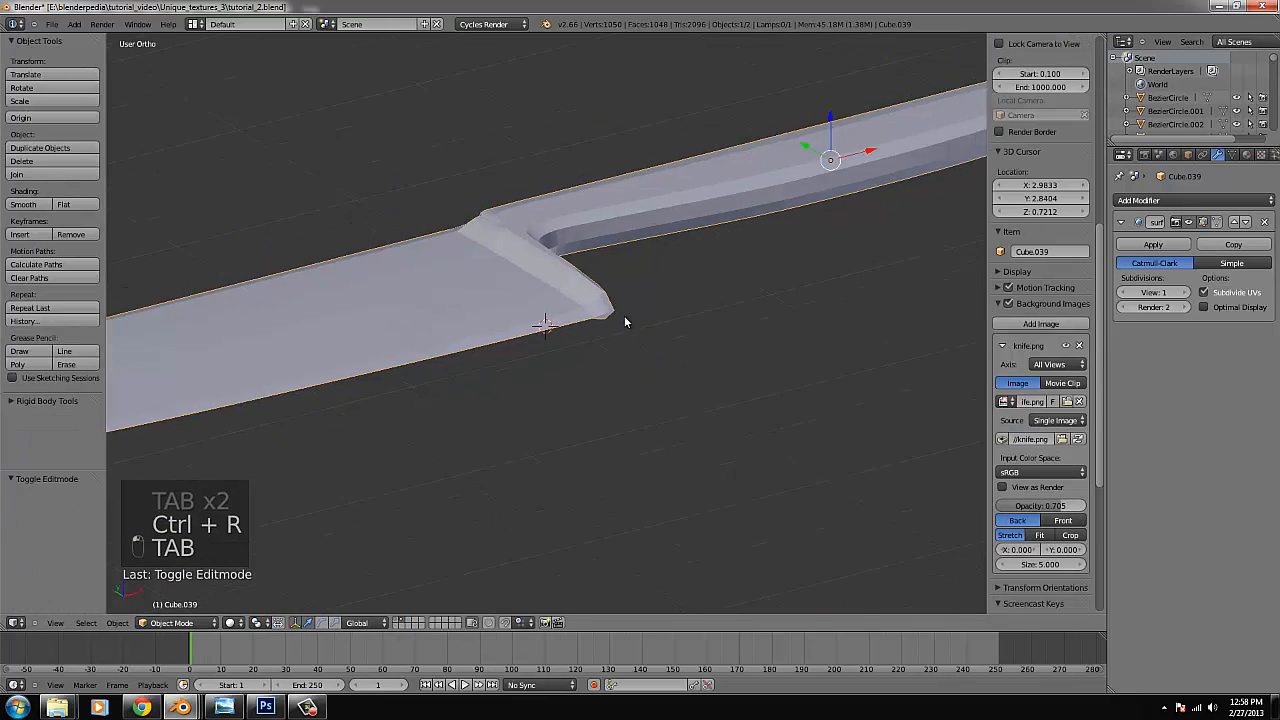
scroll(636, 309, up, 6)
scroll(695, 290, down, 4)
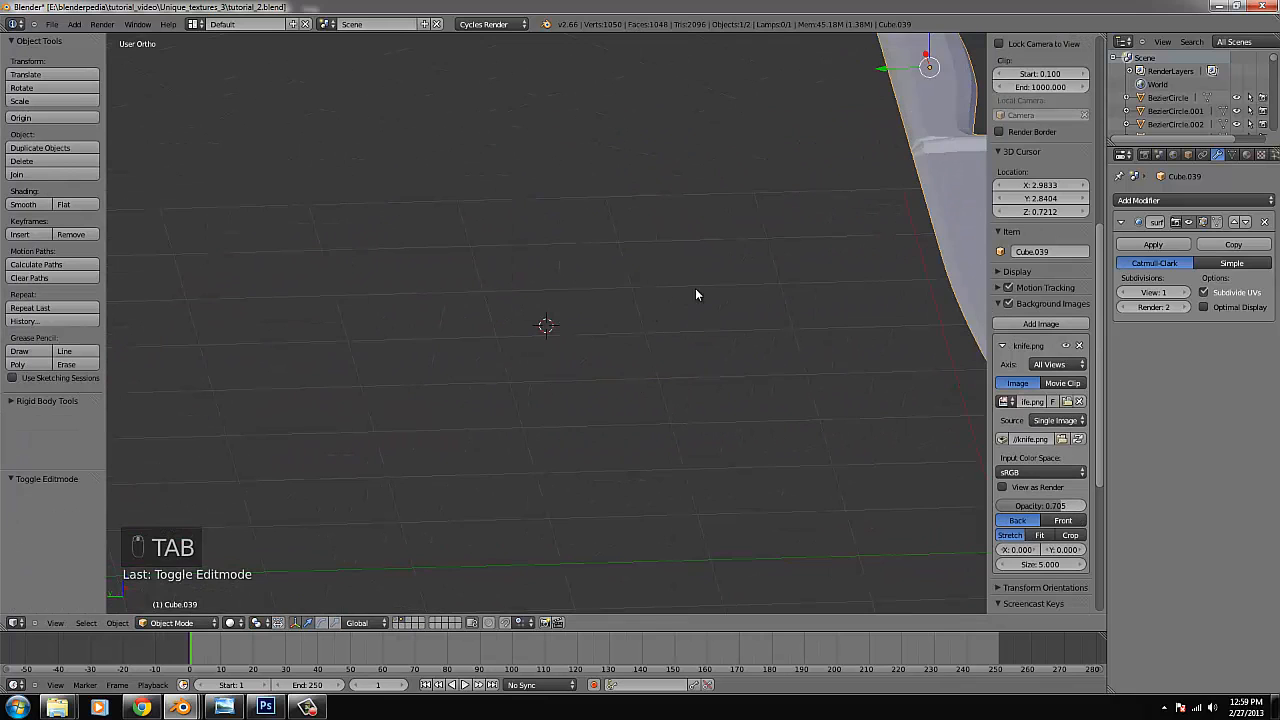
key(Tab)
scroll(766, 284, up, 3)
key(ctrl+r)
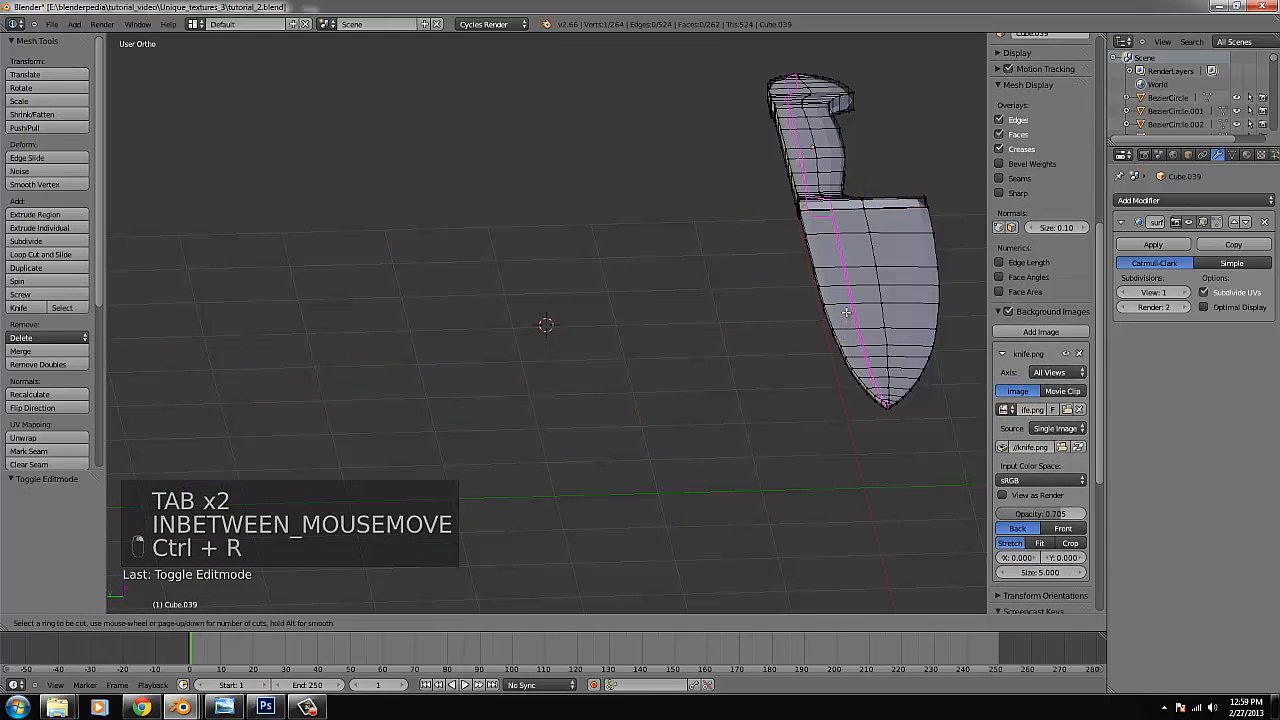
click(838, 325)
click(838, 323)
key(Tab)
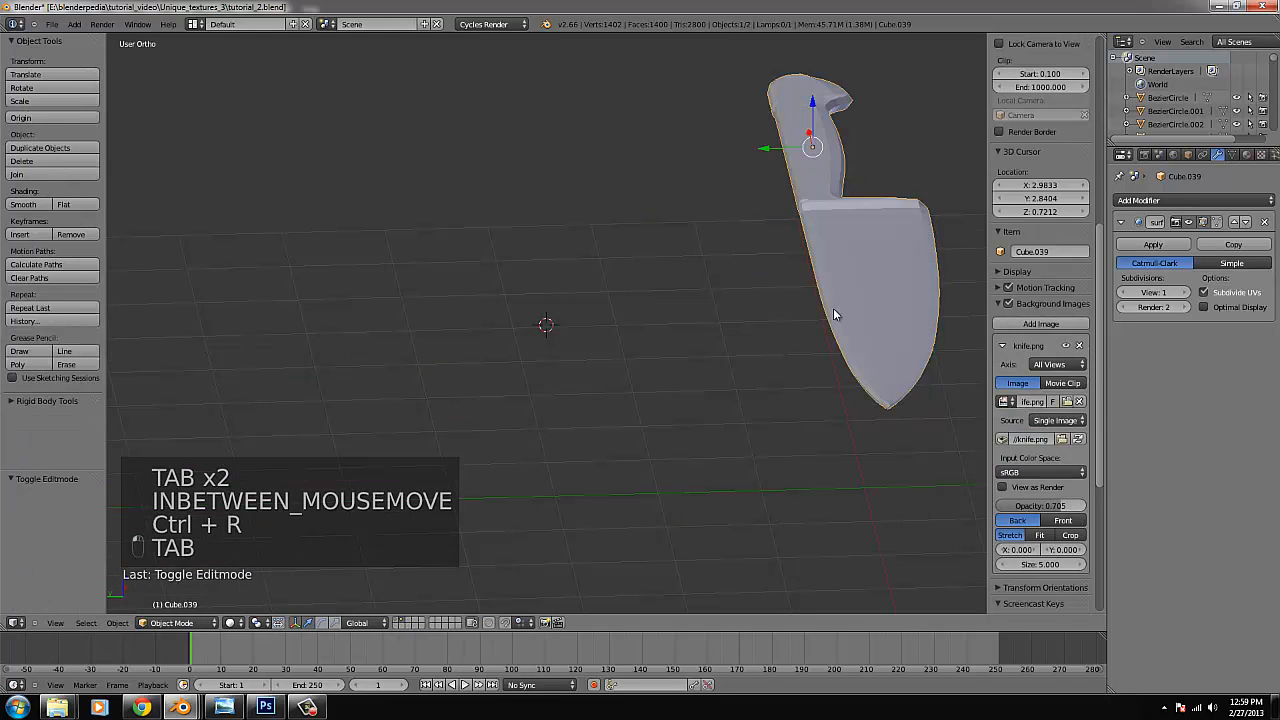
middle_drag(836, 313, 669, 375)
key(KP_7)
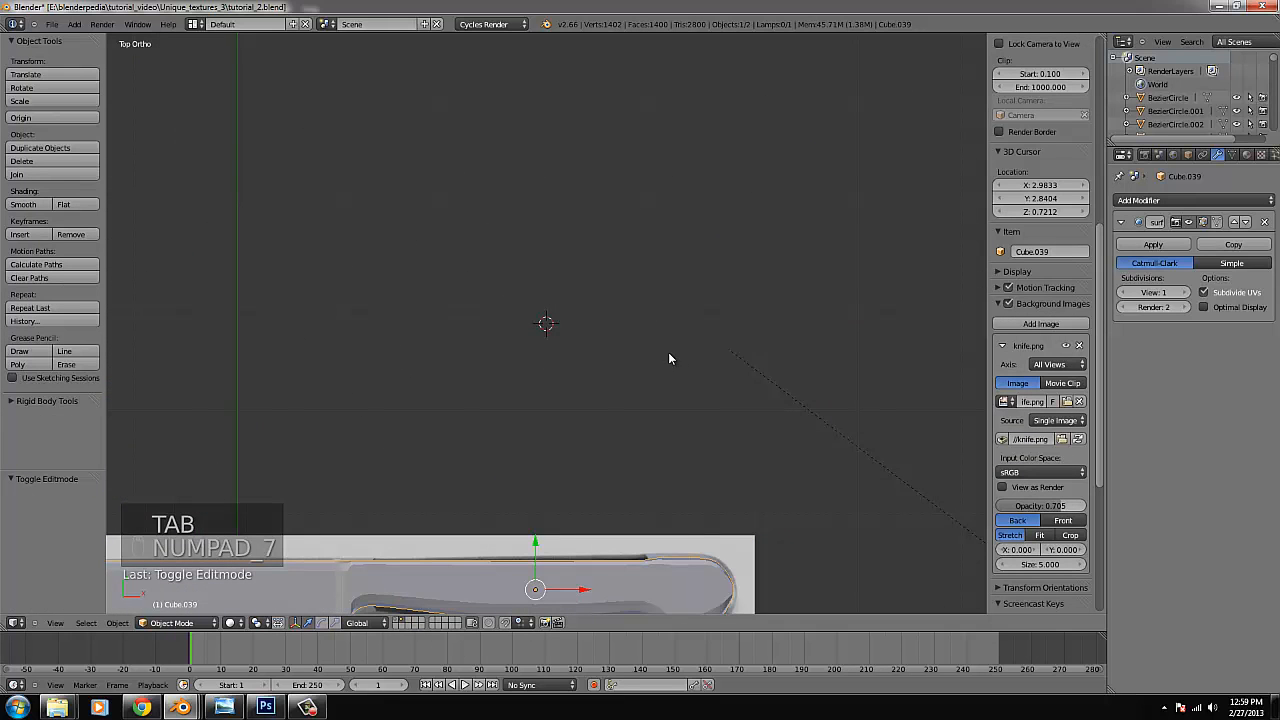
middle_drag(489, 479, 485, 258)
key(z)
key(Tab)
key(z)
key(Tab)
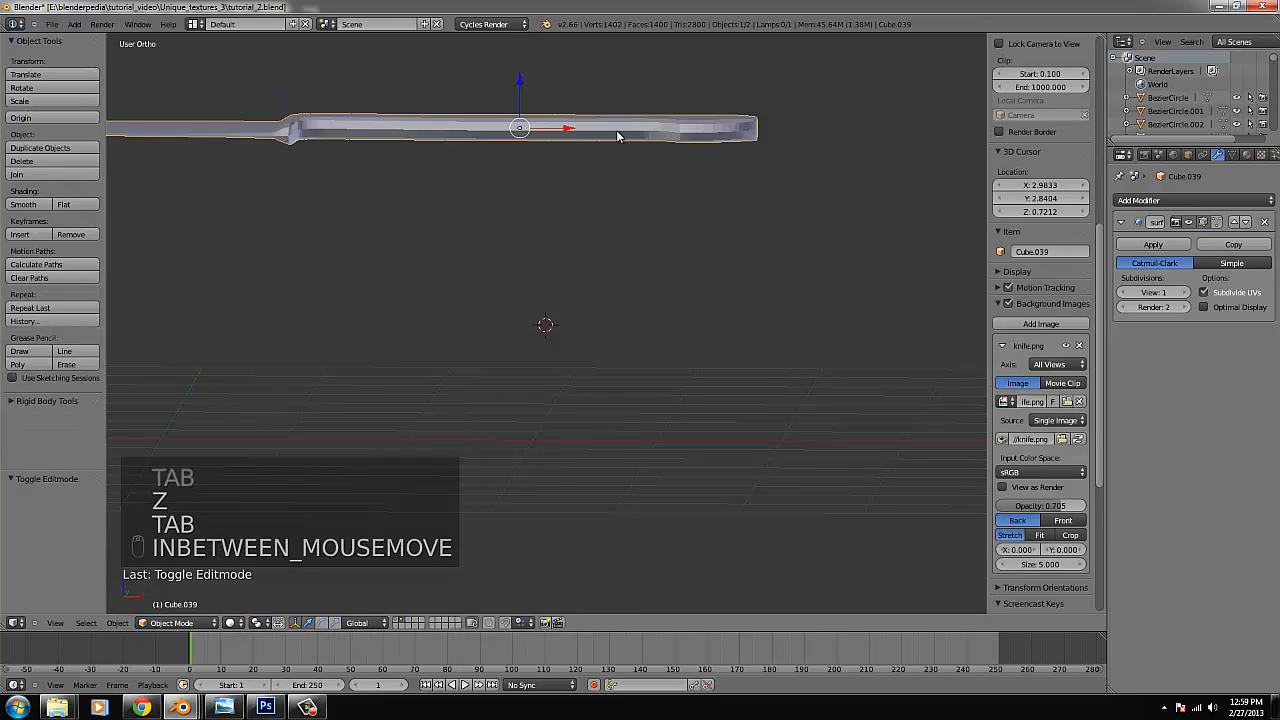
In front wireframe view, box-select all vertices of the handle from the bolster's thick end to the butt.
key(KP_1)
key(ctrl+KP_Decimal)
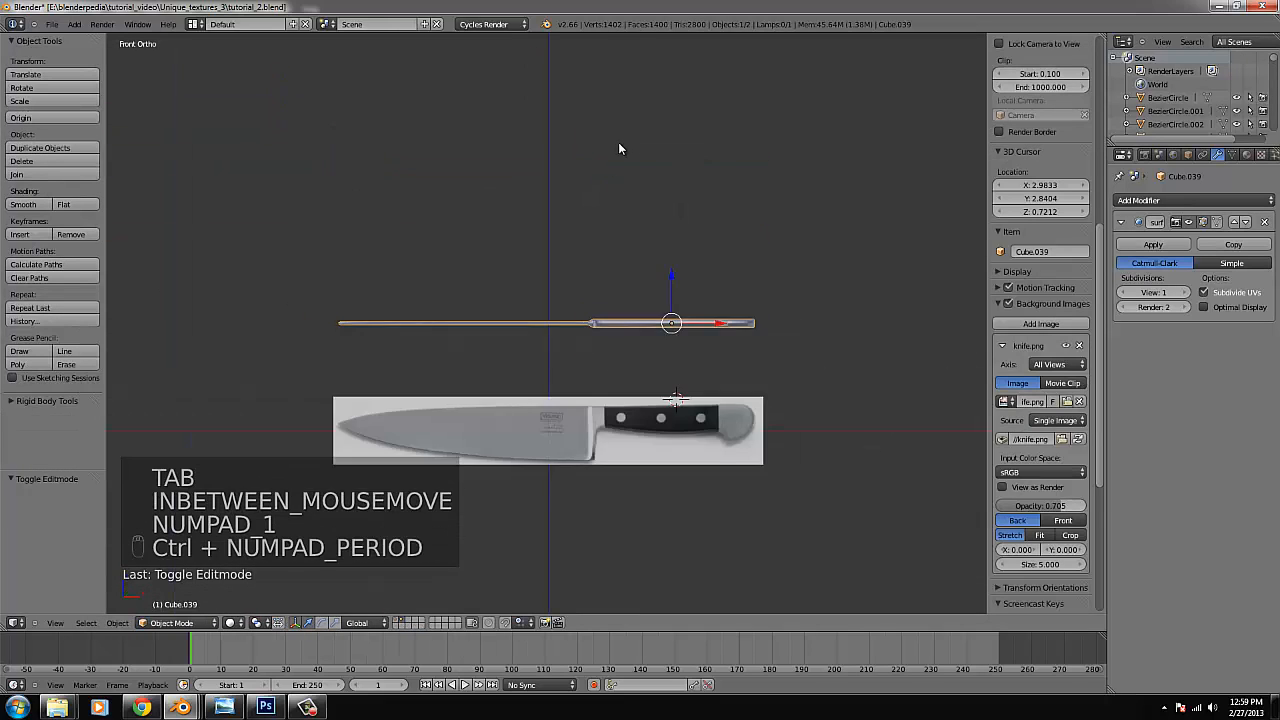
key(Tab)
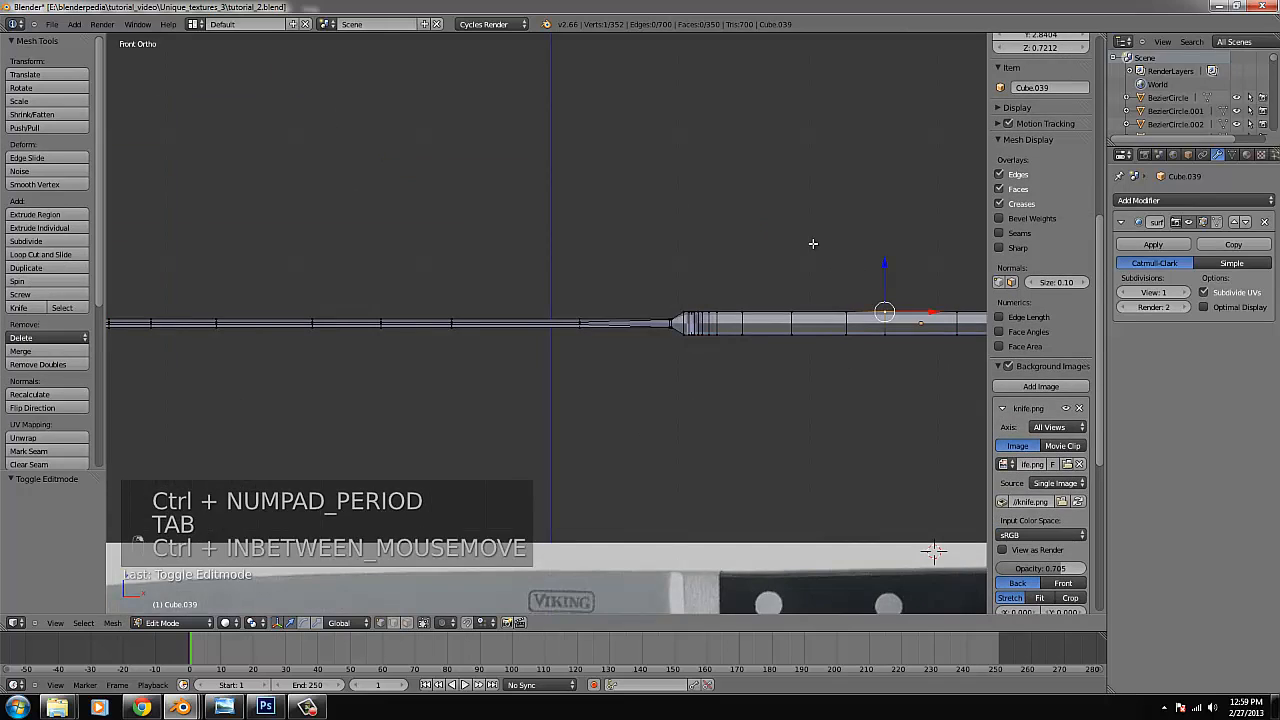
key(ctrl+KP_Decimal)
right_click(971, 315)
scroll(935, 312, down, 3)
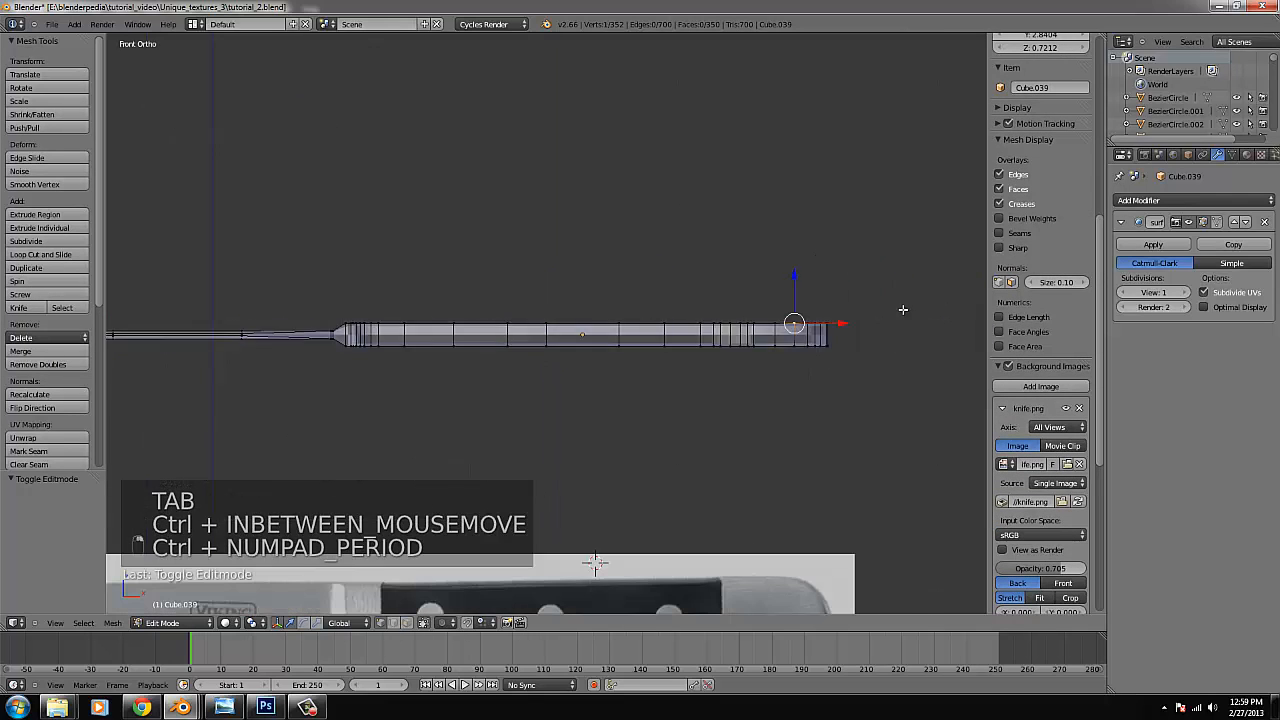
key(z)
key(b)
drag(855, 373, 335, 263)
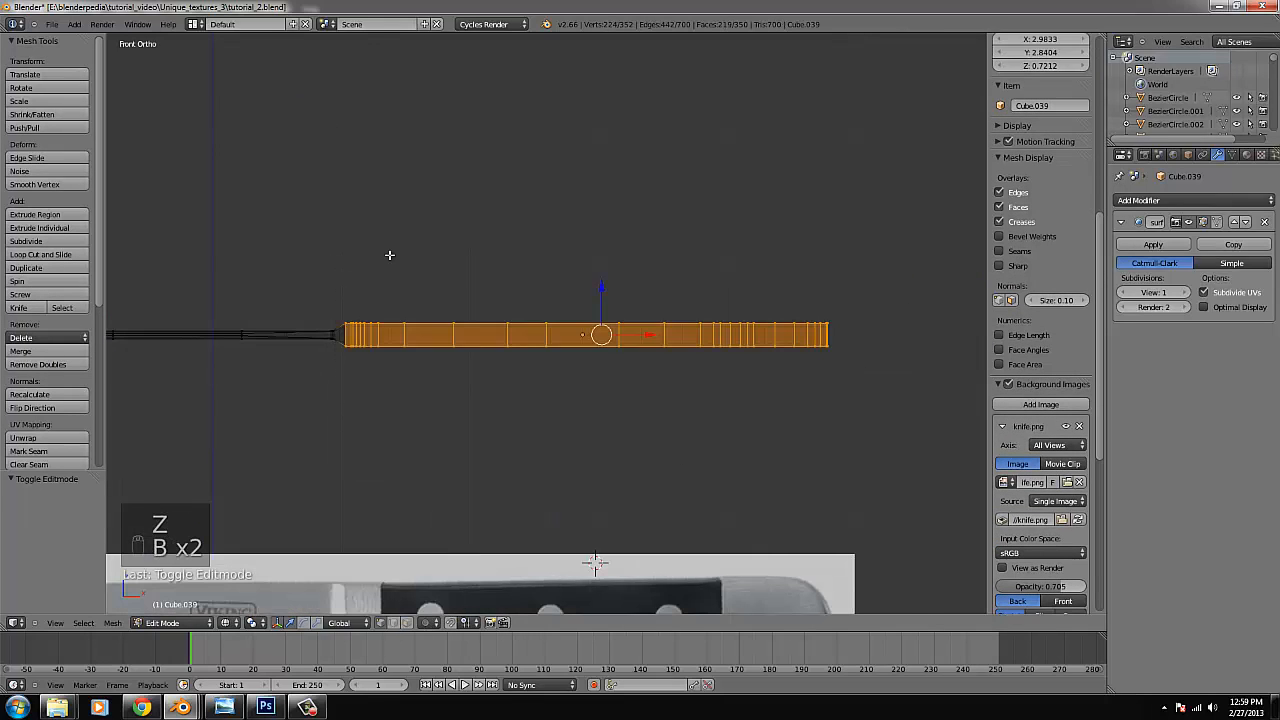
Scale the selected handle vertices along Z, leave Edit Mode and switch back to solid shading.
key(s)
key(z)
click(343, 250)
key(Tab)
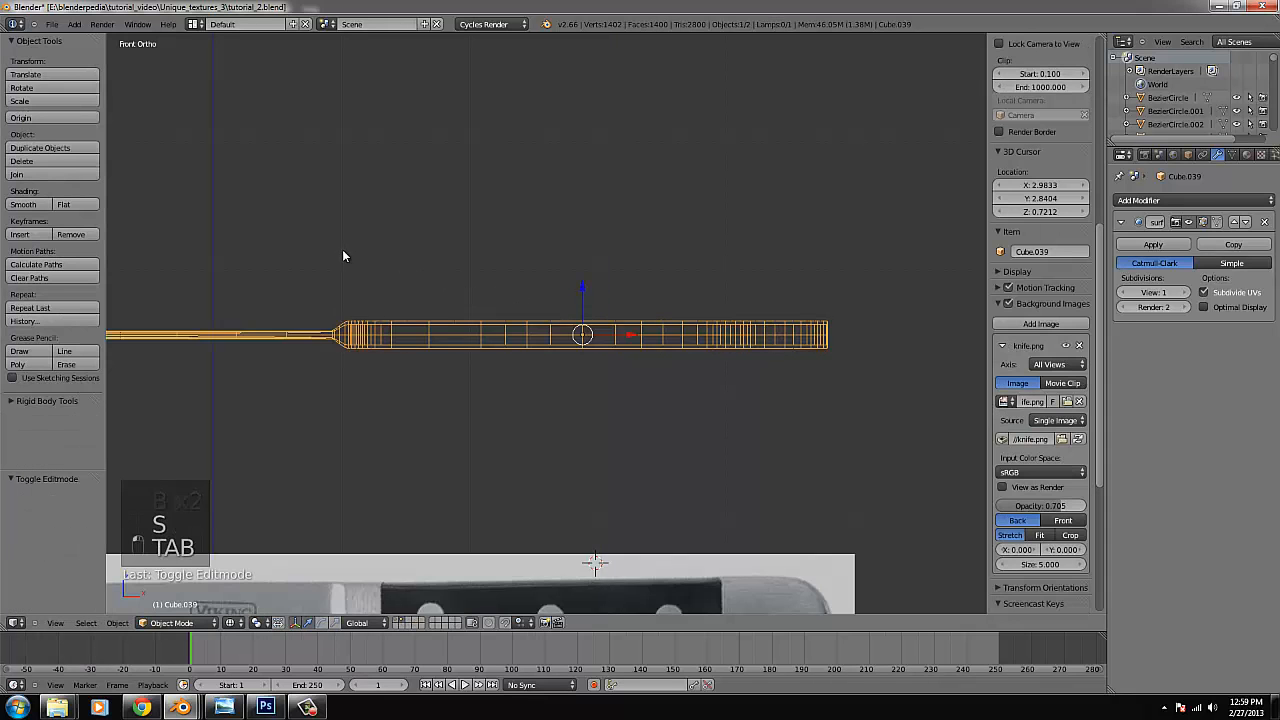
key(z)
Rescale the still-selected handle vertices and check the handle's thickness in Object Mode.
mouse_move(414, 252)
middle_down()
mouse_move(418, 285)
mouse_move(647, 341)
mouse_move(631, 309)
mouse_move(566, 349)
middle_up()
key(Tab)
key(s)
click(432, 280)
key(Tab)
scroll(647, 341, up, 4)
key(Tab)
scroll(473, 336, up, 2)
middle_drag(473, 336, 594, 294)
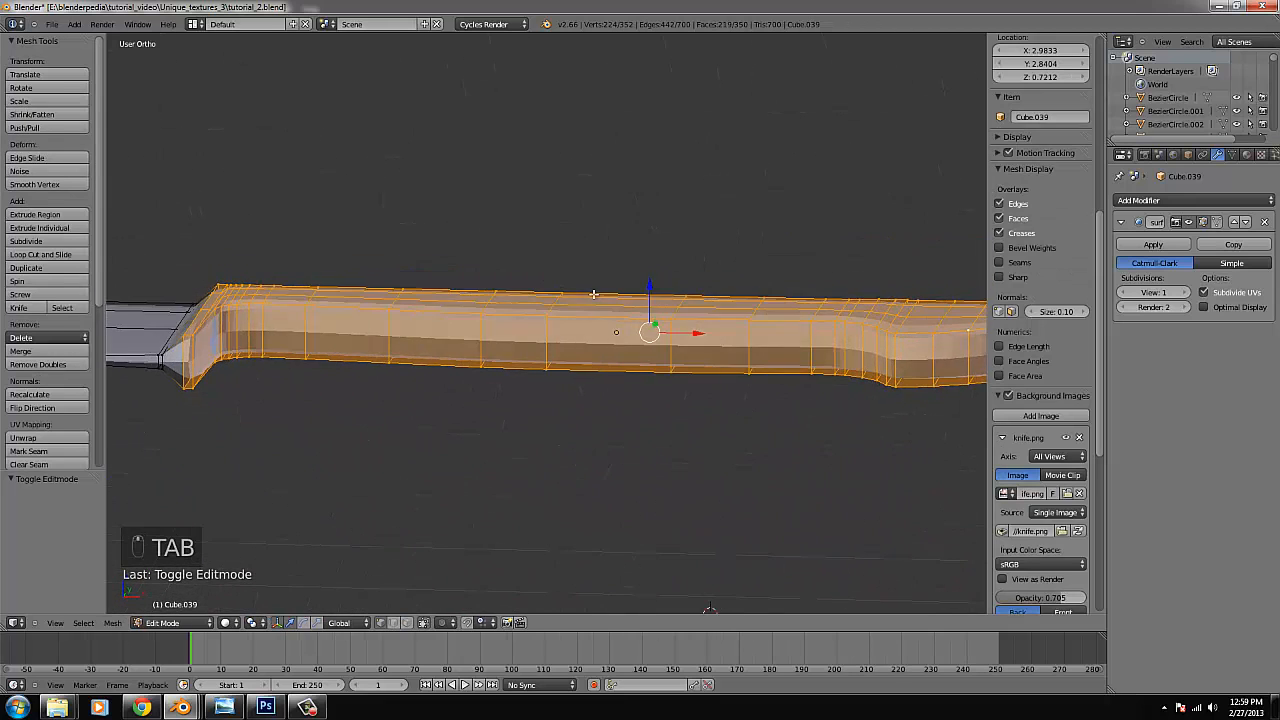
key(Tab)
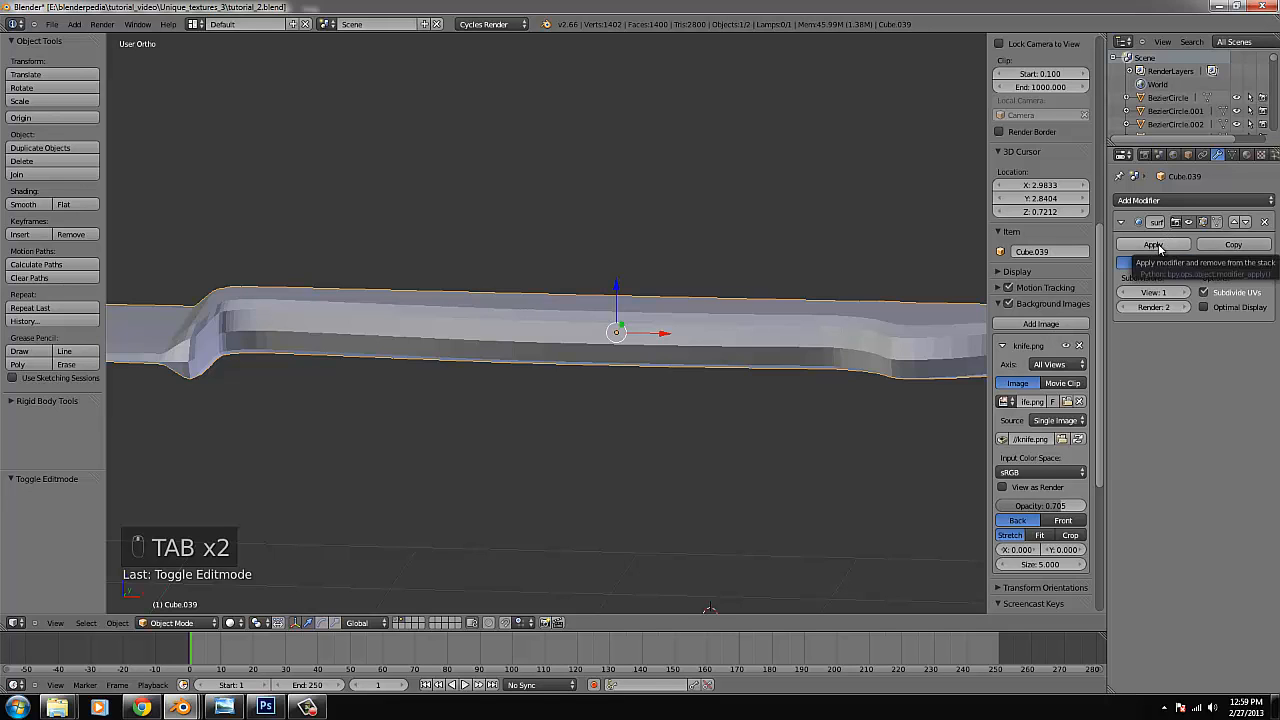
Shade the knife smooth and apply its Subdivision Surface modifier at view level 2.
click(1186, 292)
middle_drag(753, 305, 758, 352)
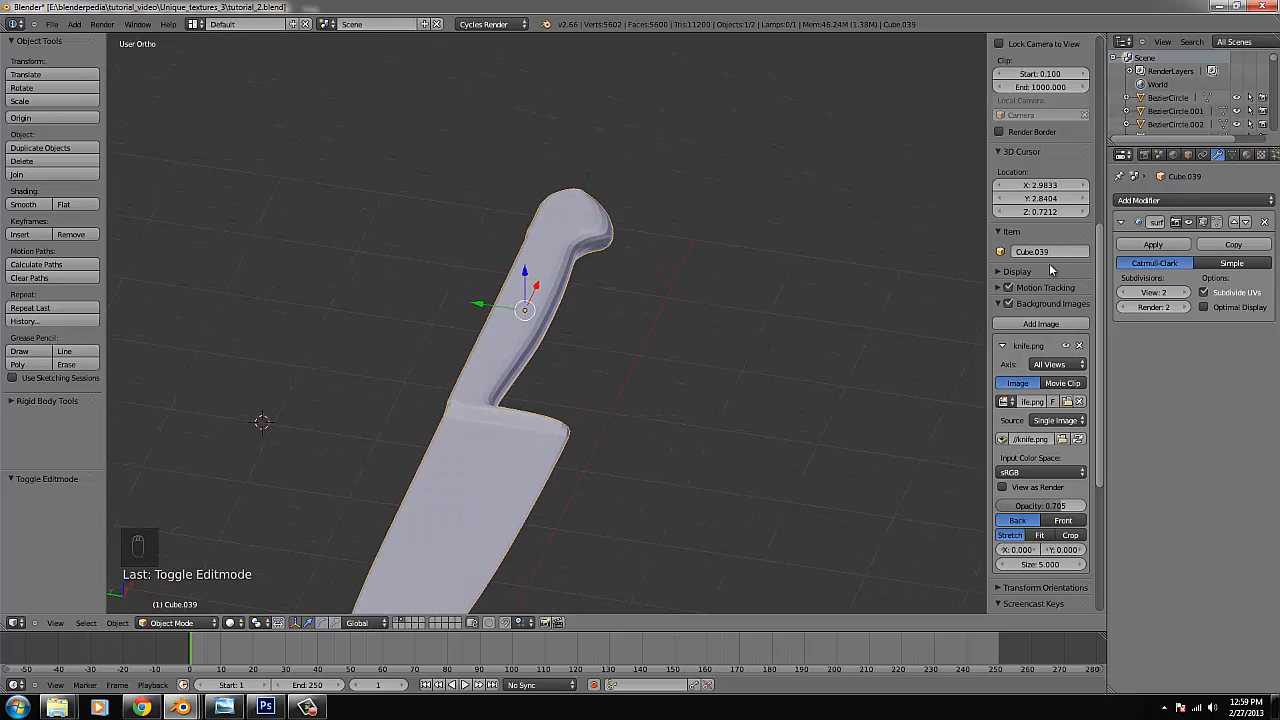
click(1121, 292)
click(23, 204)
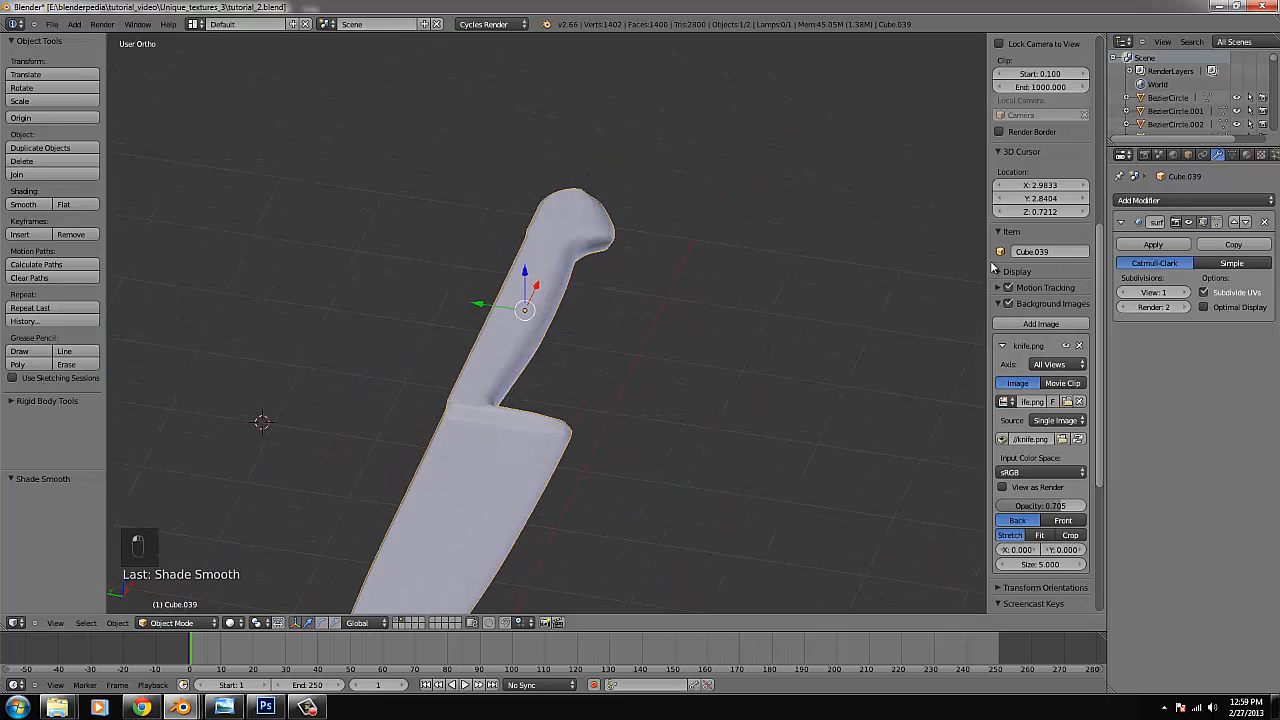
click(1185, 292)
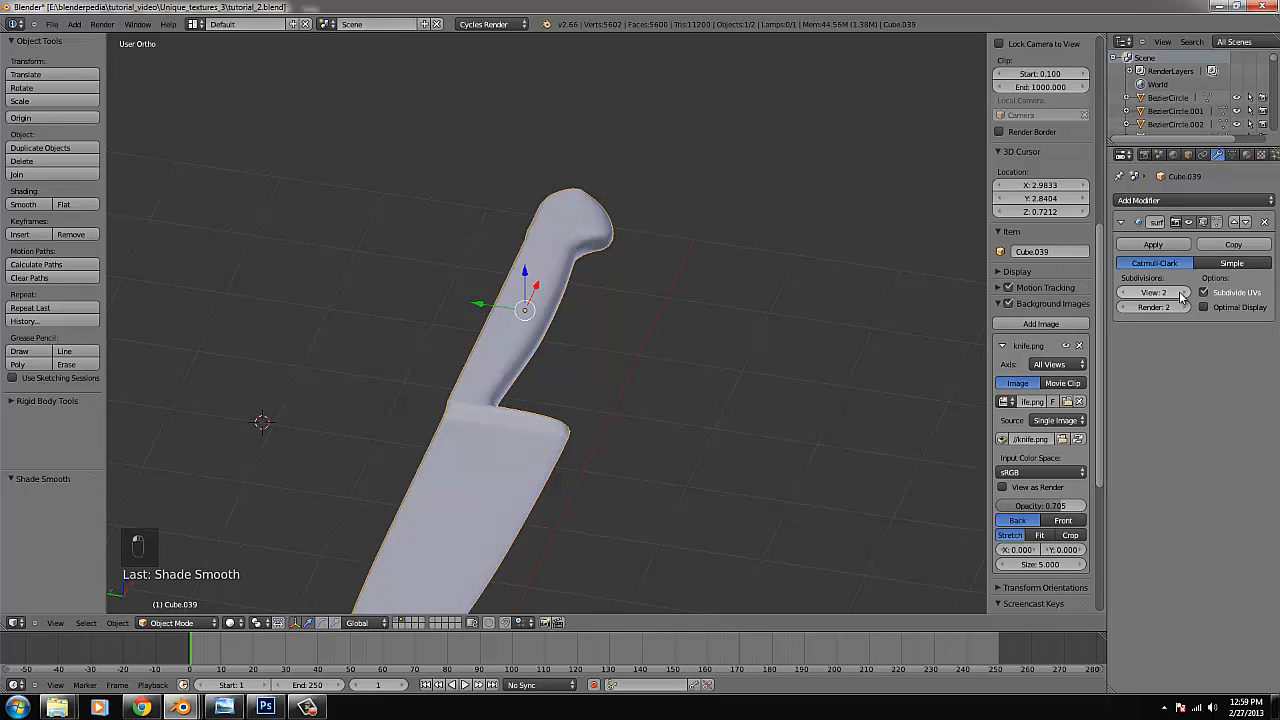
click(1153, 245)
In top wireframe view, box-select all vertices of the handle's metal butt cap up to the black grip.
middle_drag(790, 300, 615, 397)
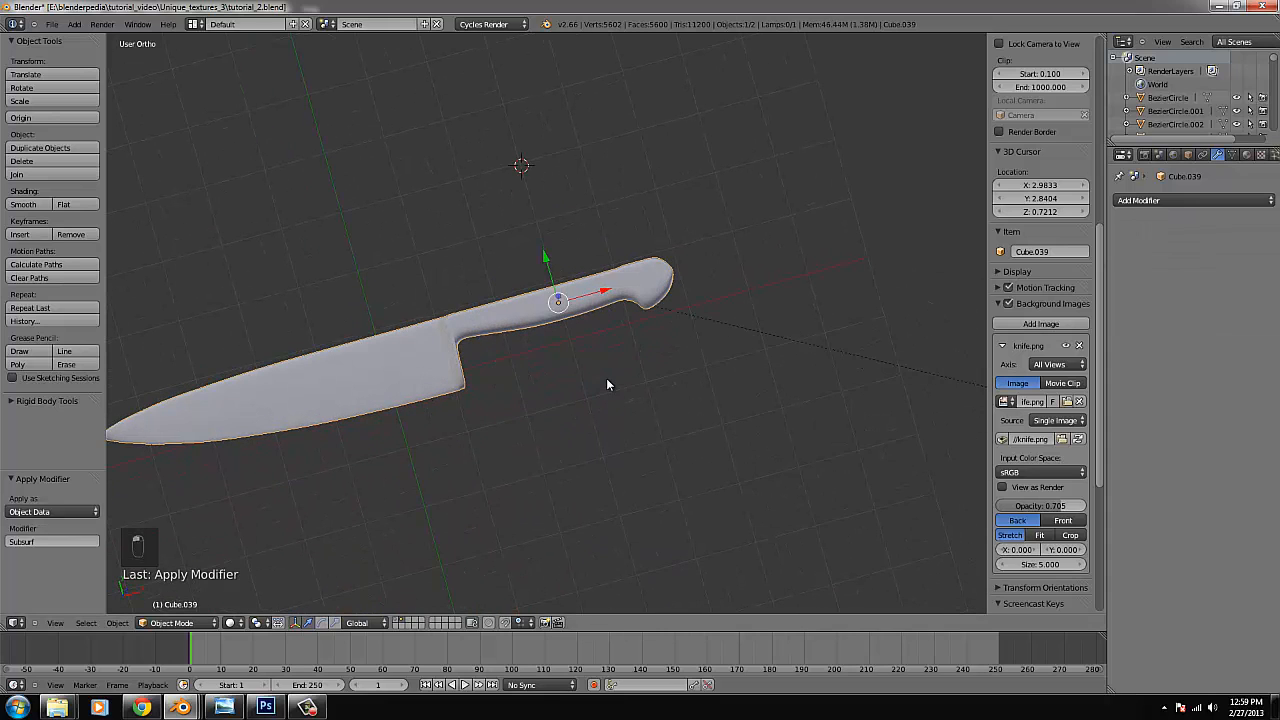
key(KP_7)
scroll(662, 280, up, 5)
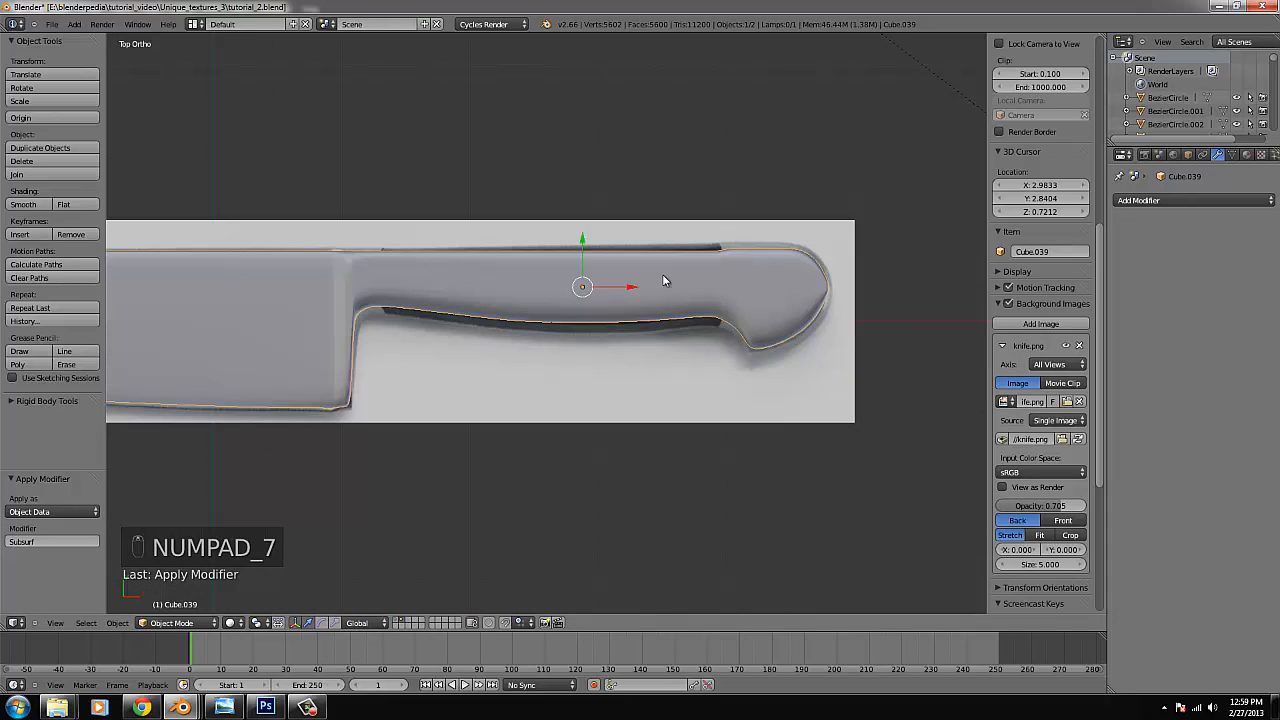
key(z)
scroll(657, 363, up, 3)
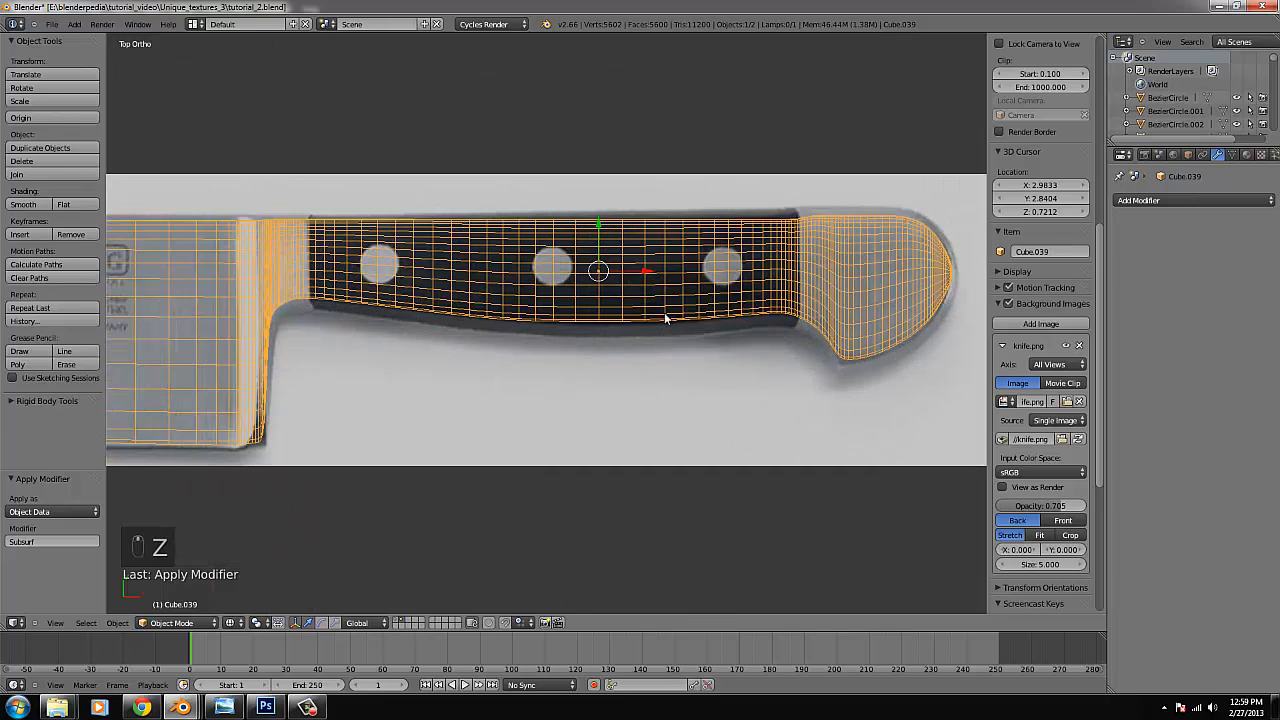
key(Tab)
right_click(845, 295)
key(ctrl+KP_Decimal)
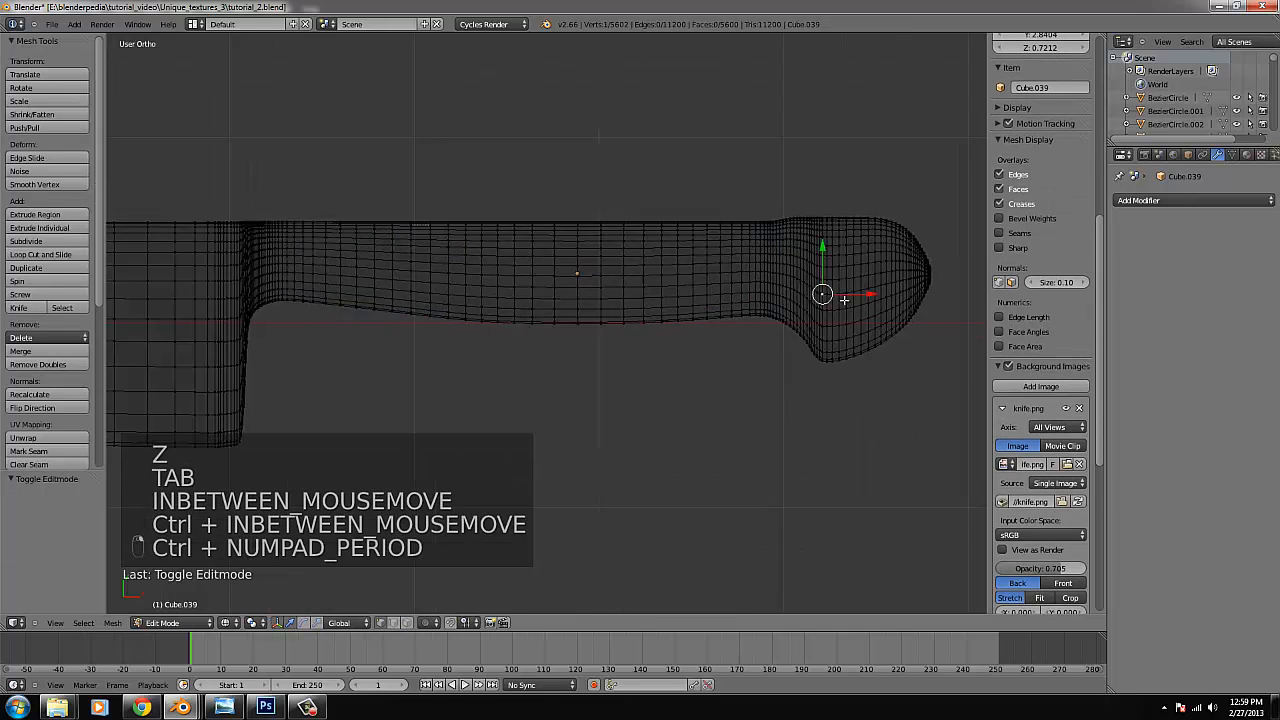
key(b)
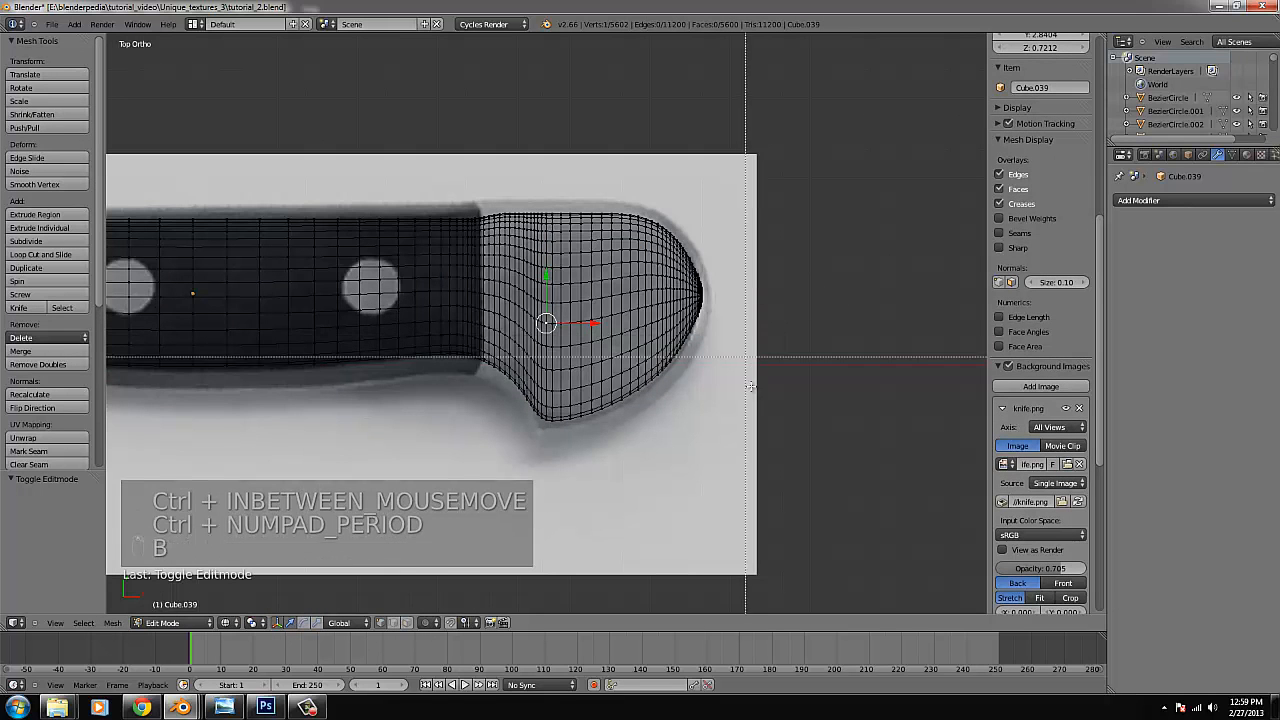
drag(718, 462, 481, 172)
key(Tab)
key(z)
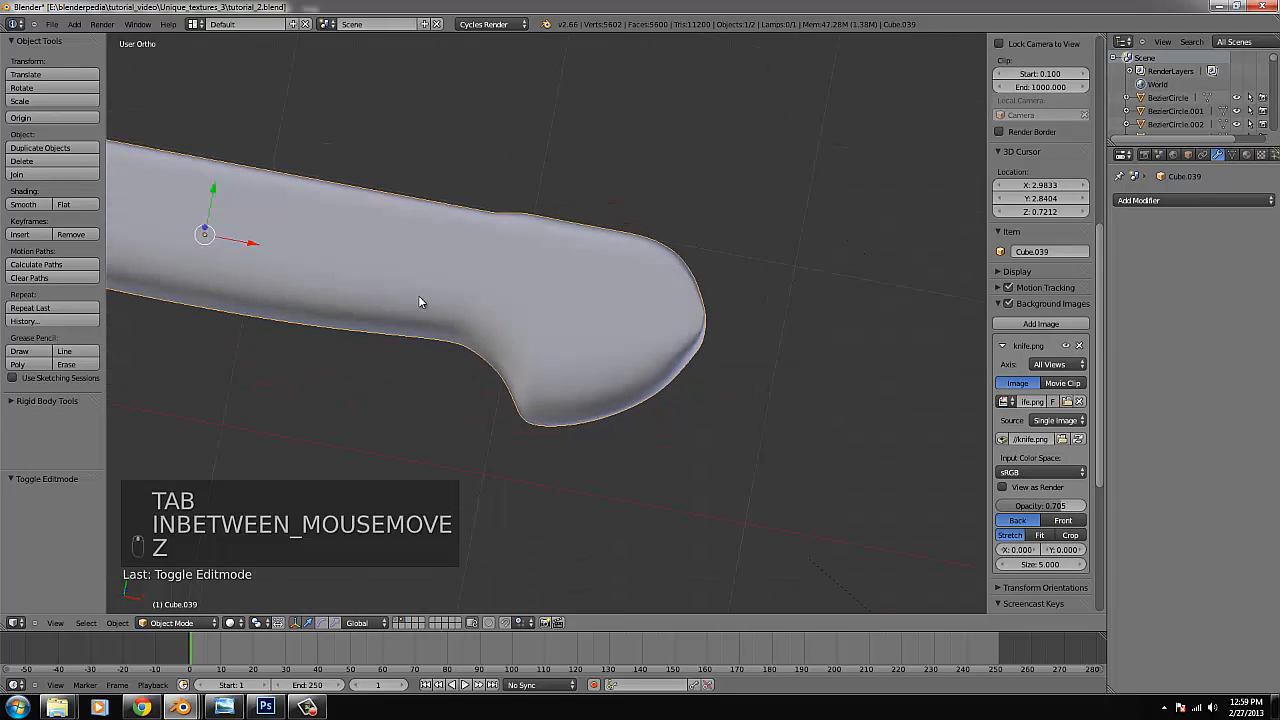
Separate the selected butt cap vertices into their own object and return to Object Mode.
key(KP_7)
key(Tab)
key(z)
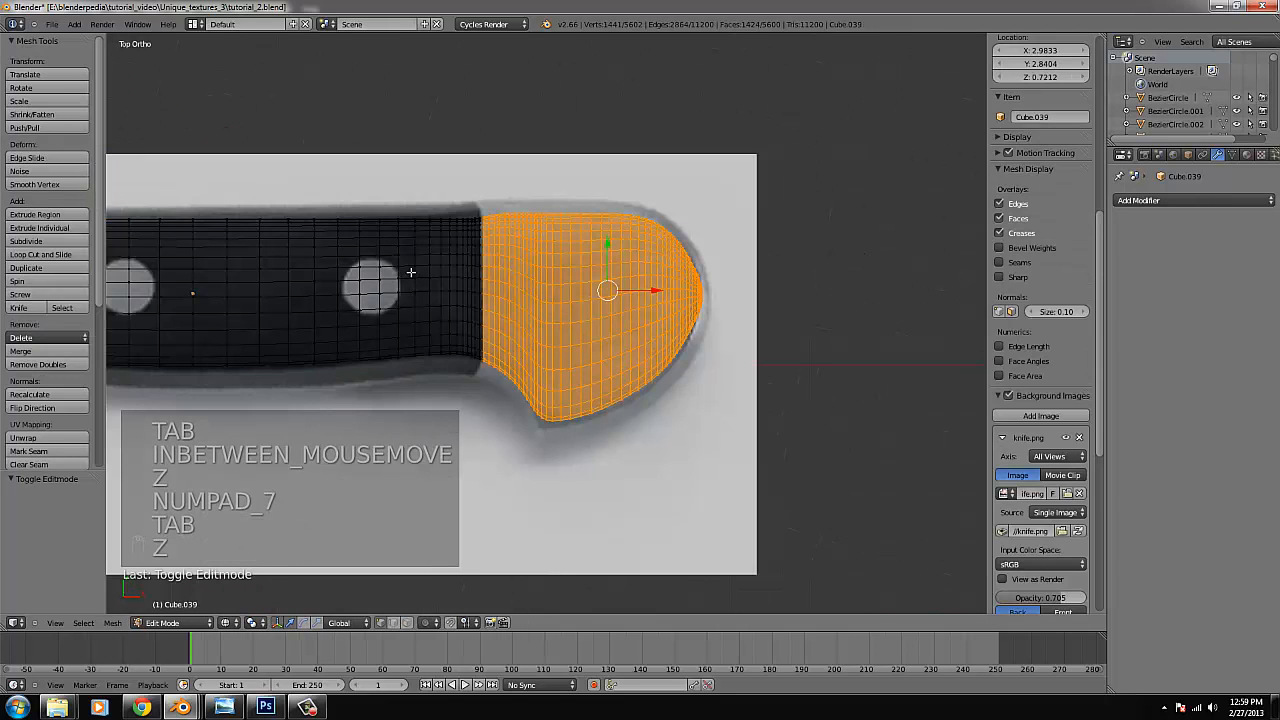
key(p)
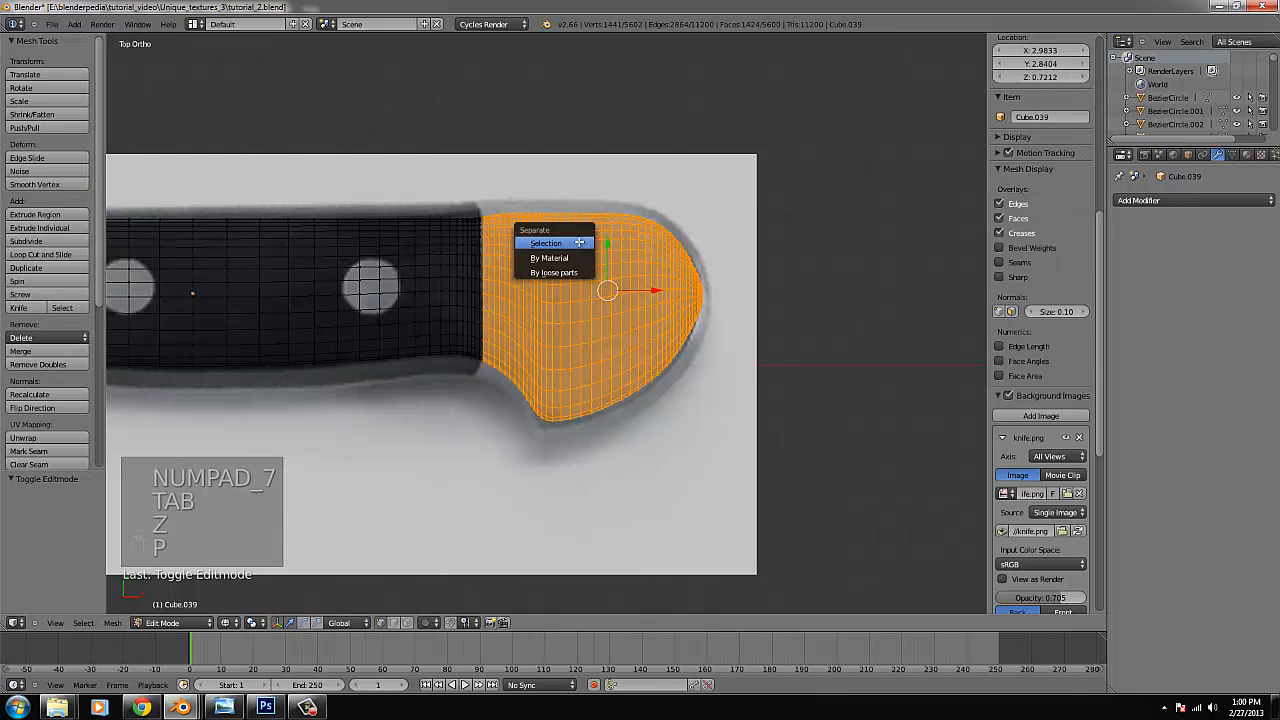
click(579, 242)
key(Tab)
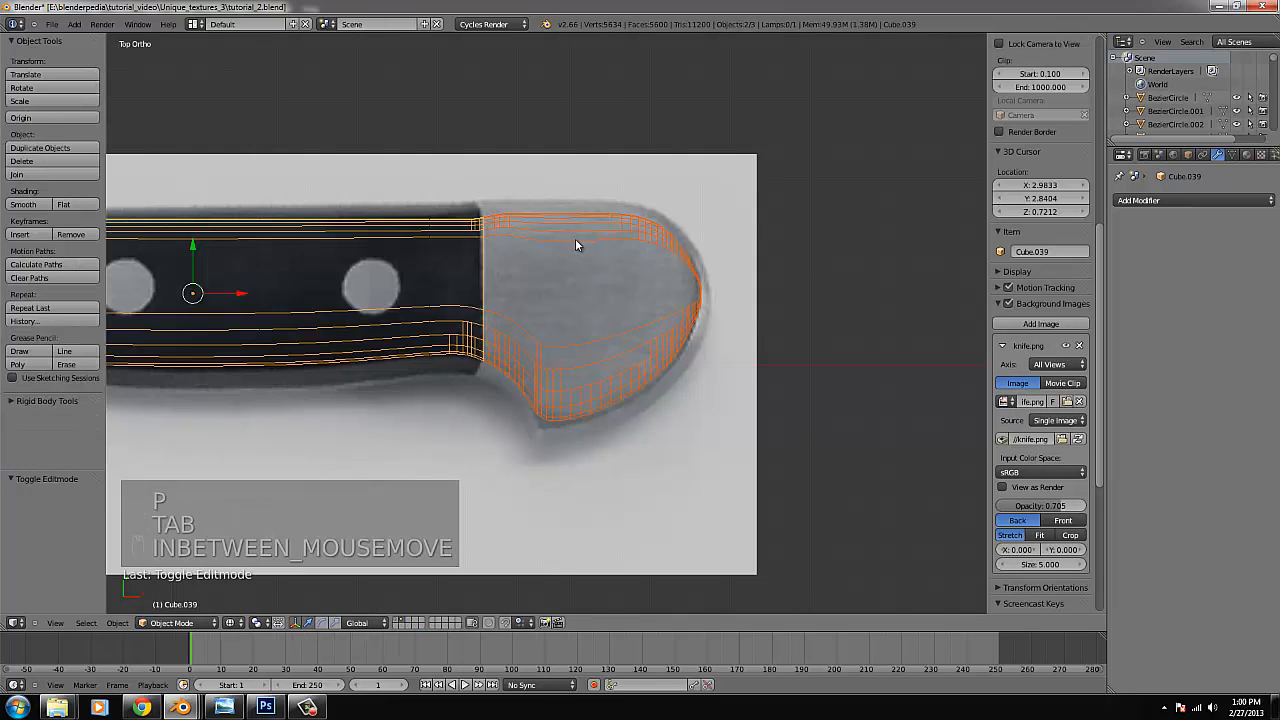
Box-select the bolster and the whole blade up to the front end of the black grip.
scroll(575, 238, down, 7)
key(Tab)
key(Tab)
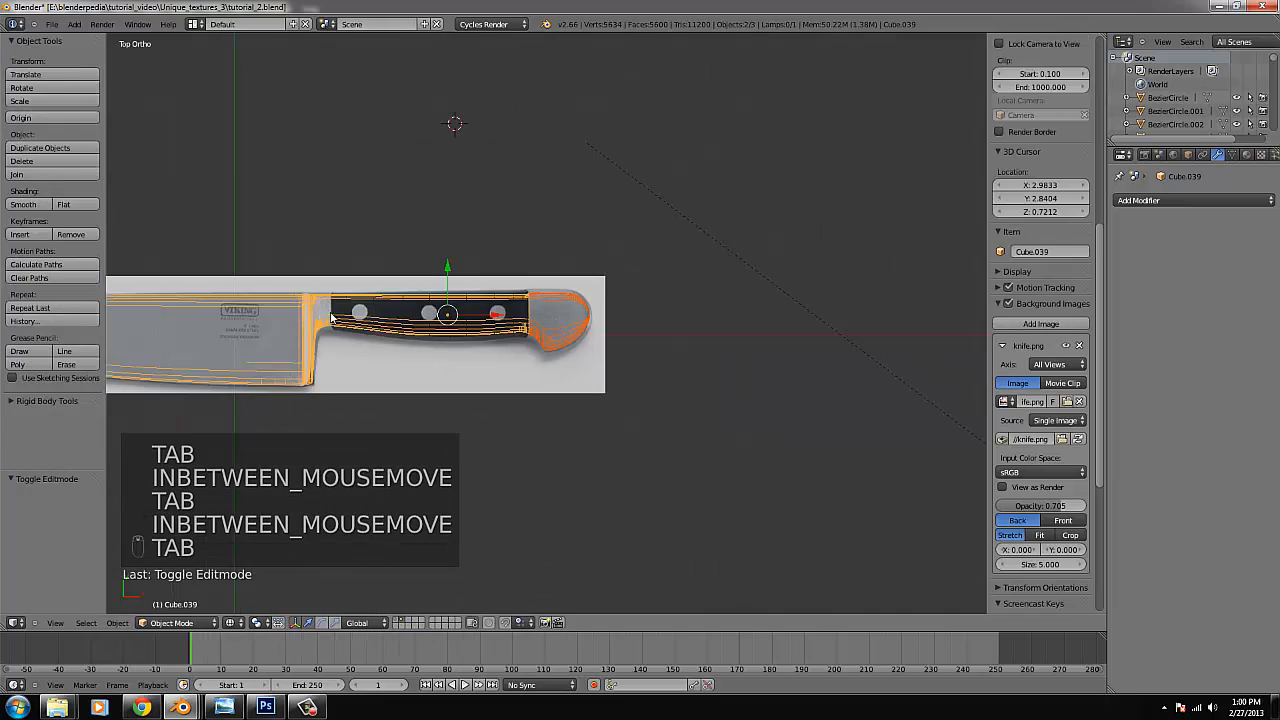
key(Tab)
key(ctrl+KP_Decimal)
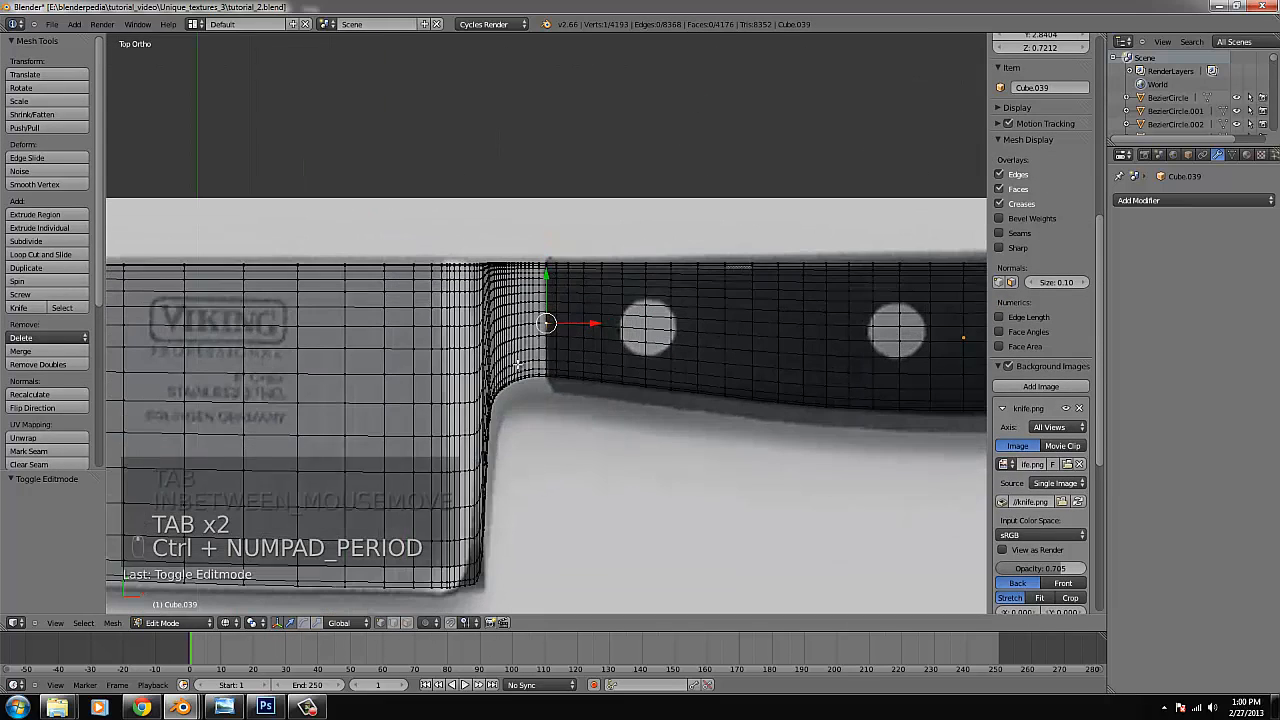
key(b)
drag(552, 436, 505, 245)
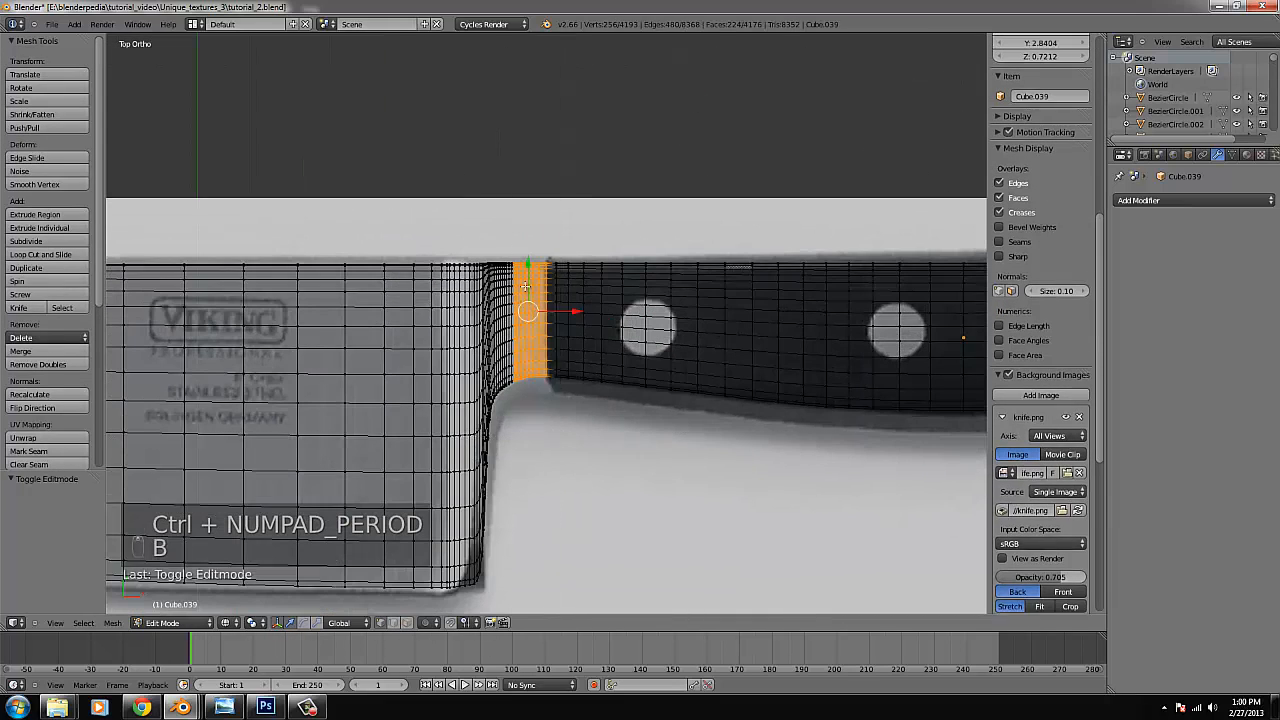
scroll(540, 405, down, 6)
key(b)
drag(540, 405, 276, 272)
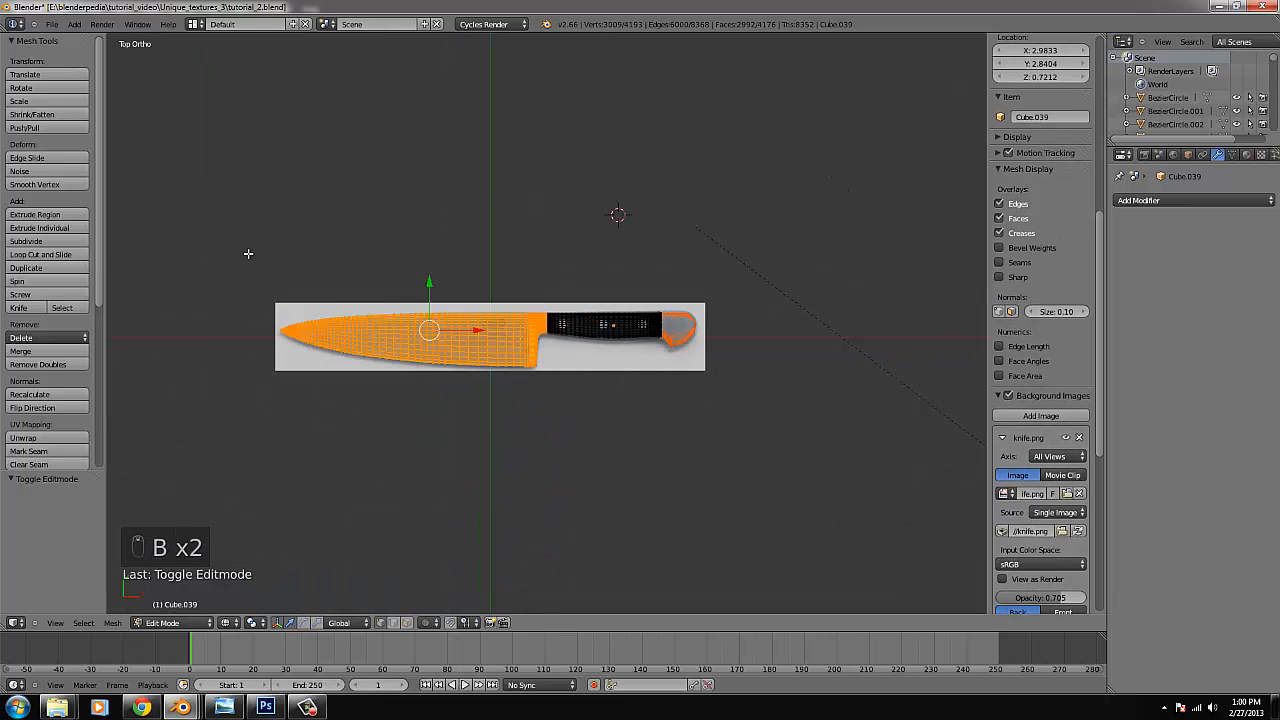
Separate the selected blade and bolster into their own object and return to Object Mode.
key(Tab)
key(z)
scroll(468, 346, up, 6)
scroll(469, 341, down, 6)
key(Tab)
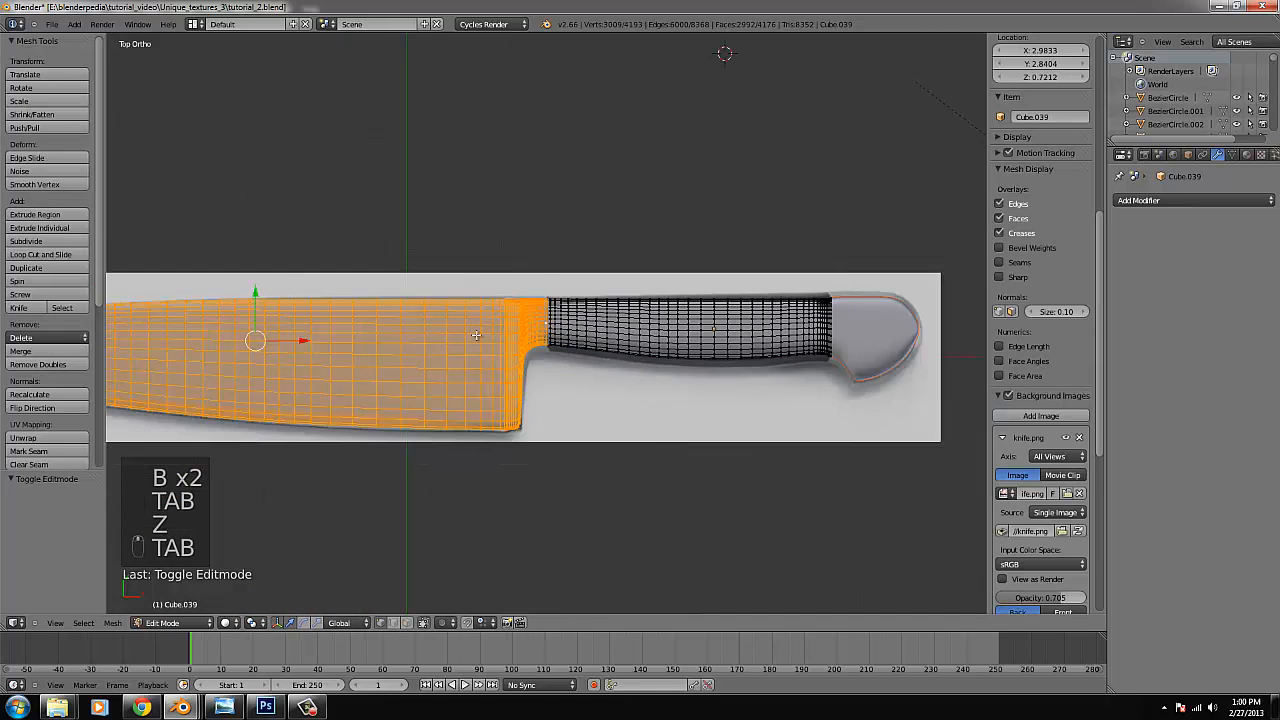
key(p)
click(476, 338)
key(Tab)
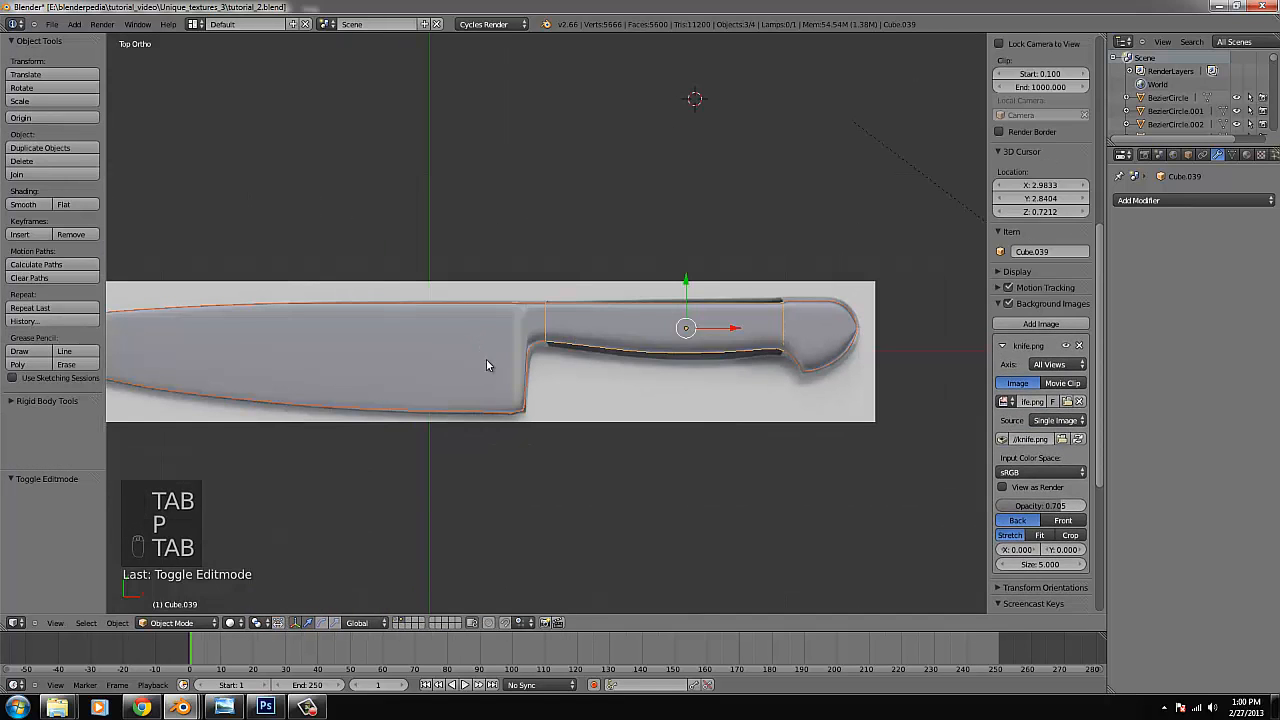
Add a new material to the grip with a near-black diffuse color of RGB 0.03741.
click(1247, 155)
click(1172, 244)
click(1240, 340)
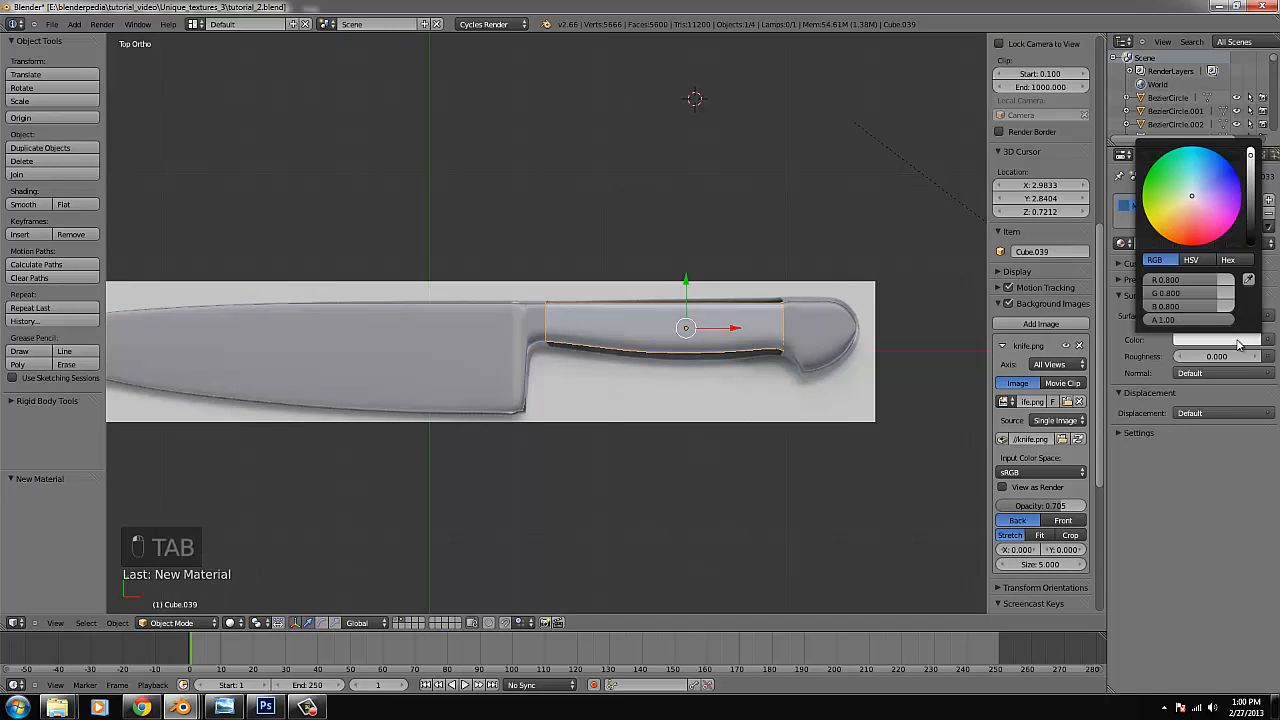
click(1252, 237)
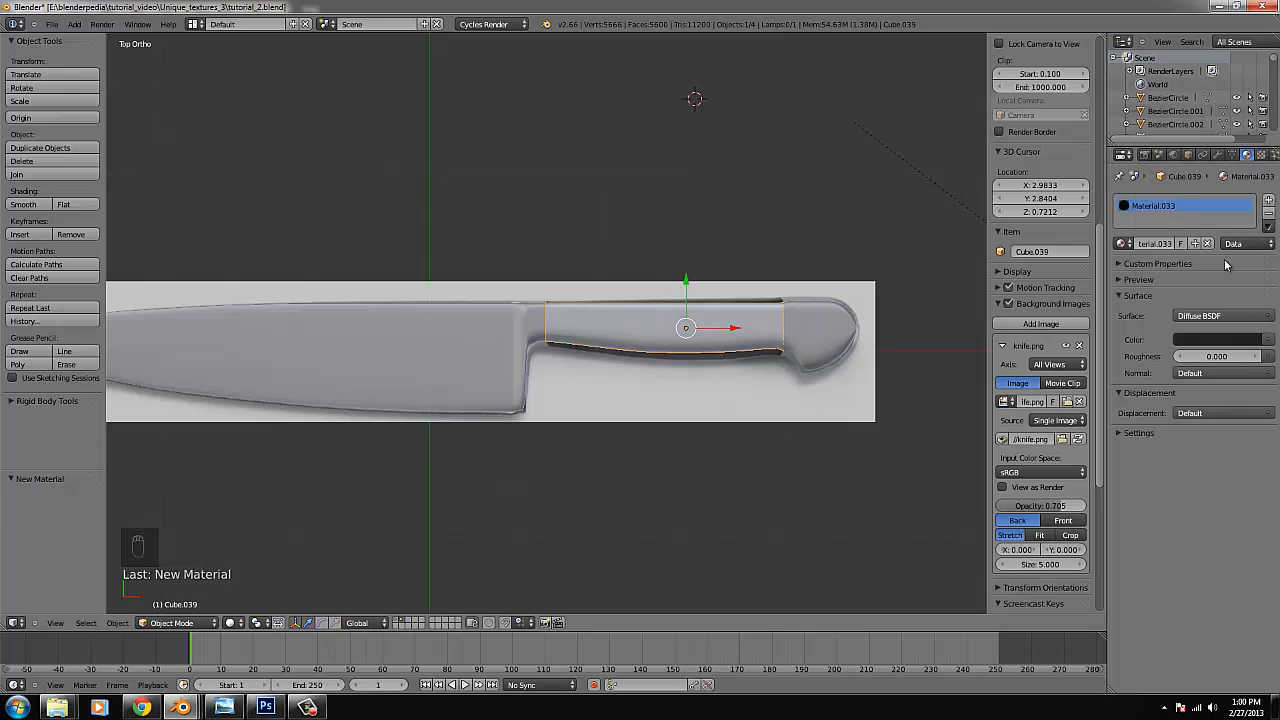
click(1212, 340)
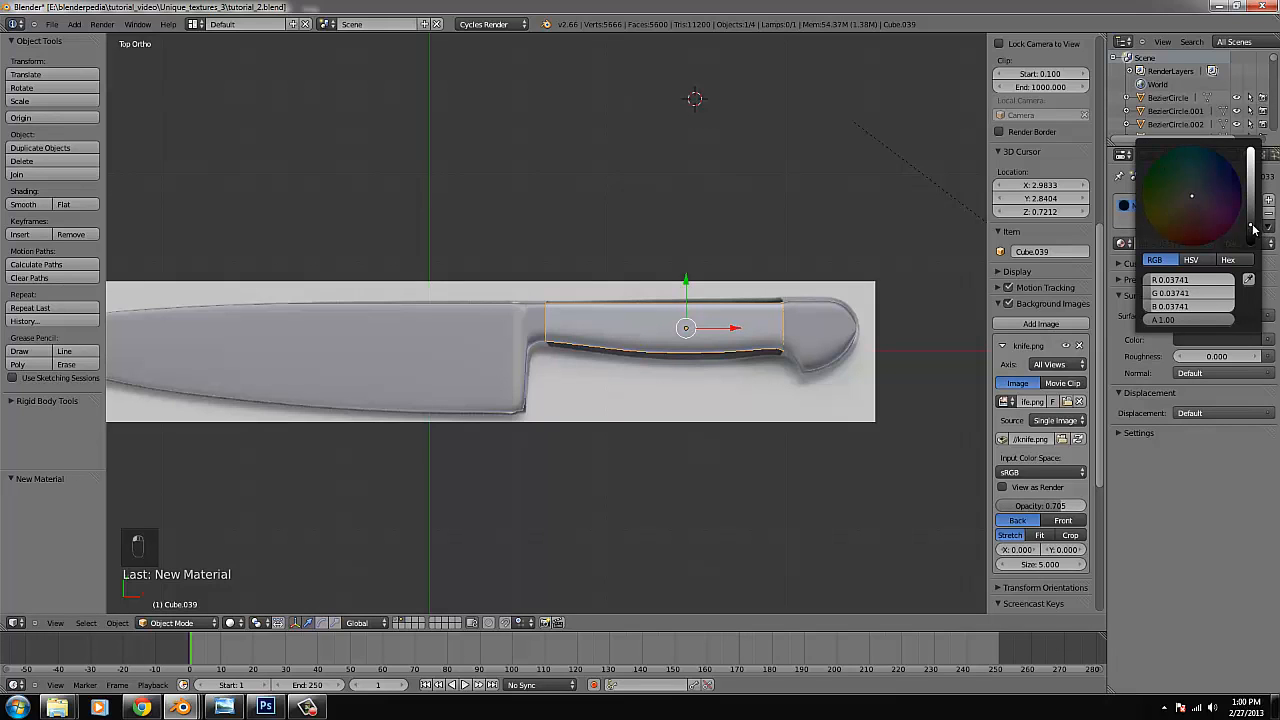
Give the handle's butt cap a new material named metal.001.
right_click(851, 336)
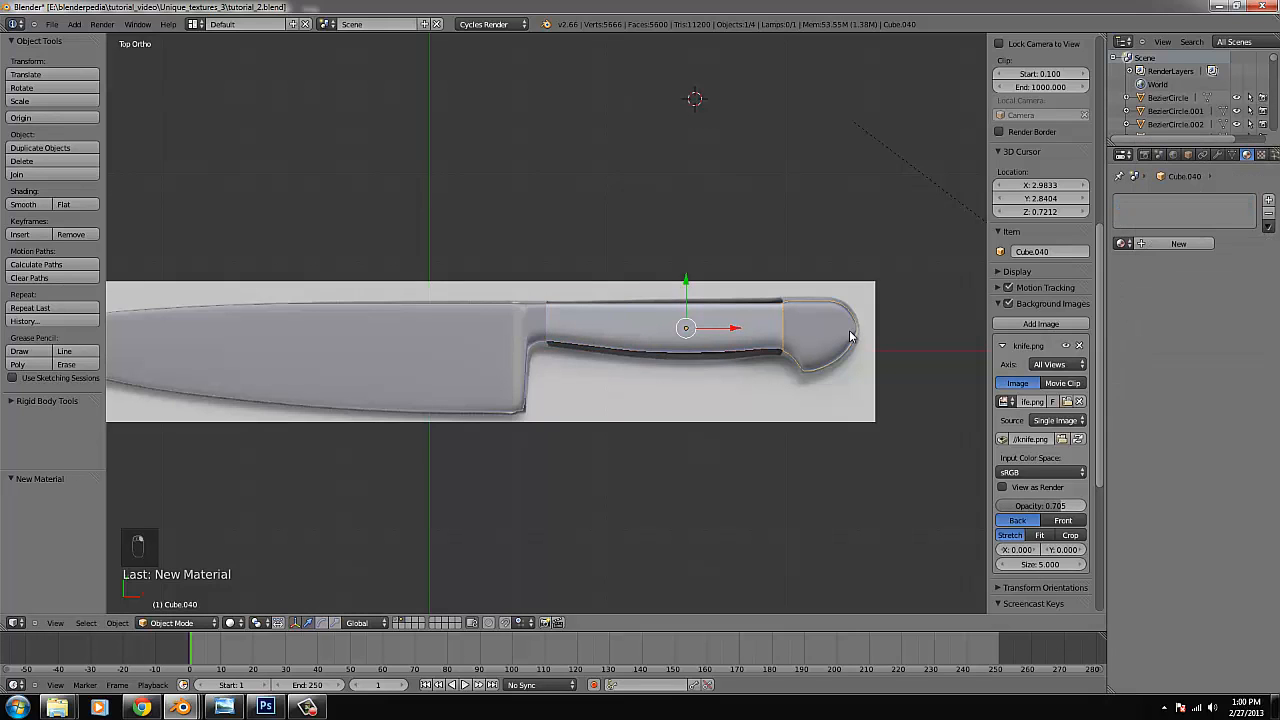
click(1178, 243)
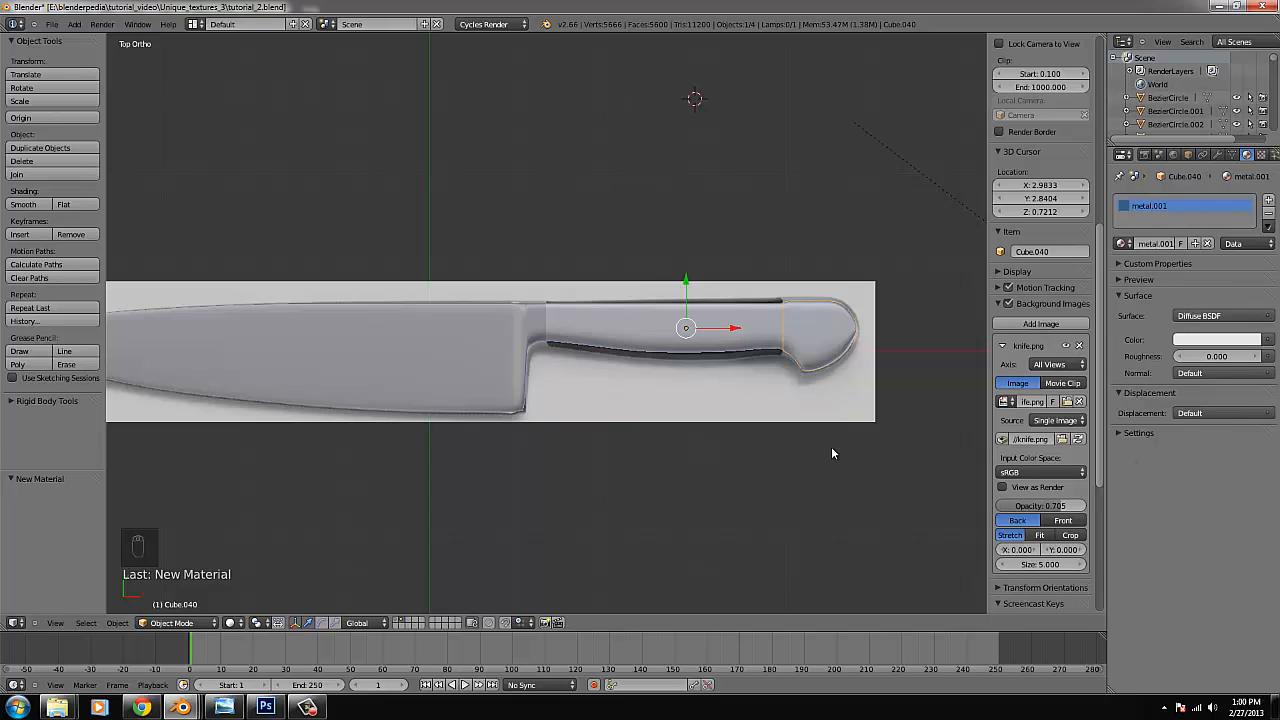
Select the blade and assign it the existing metal material.
right_click(408, 368)
click(1175, 244)
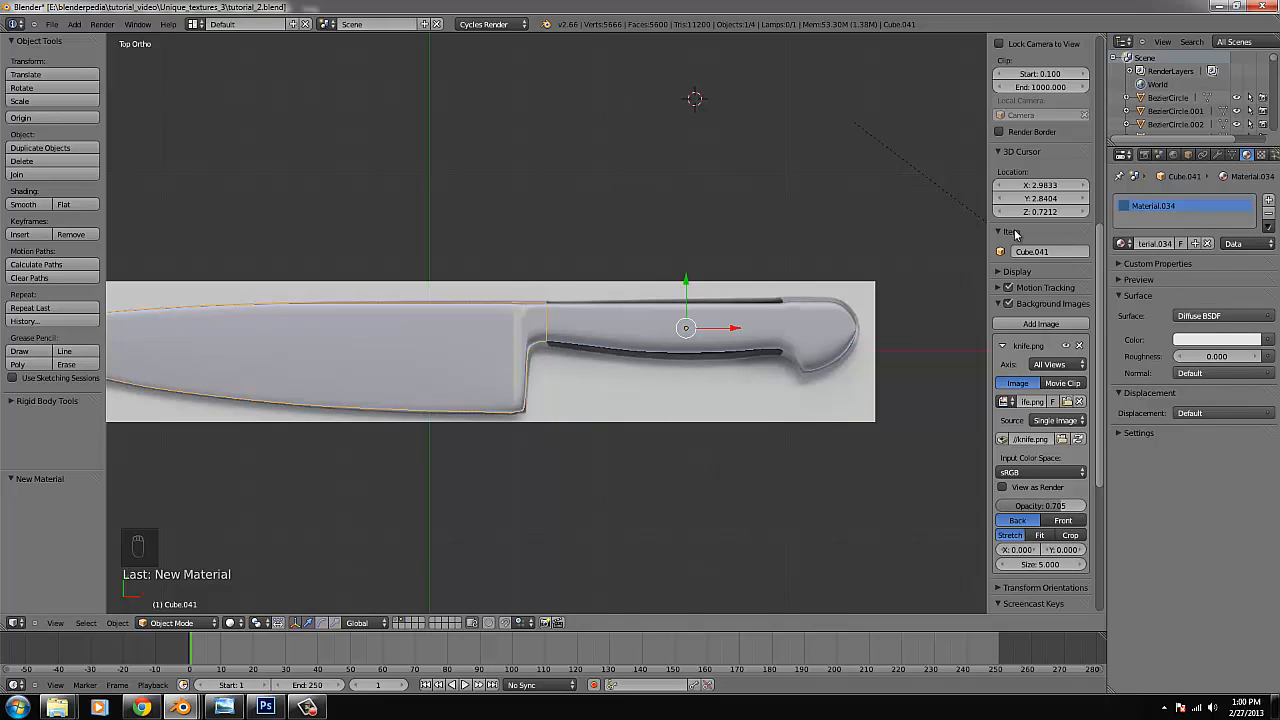
click(1122, 243)
text(m)
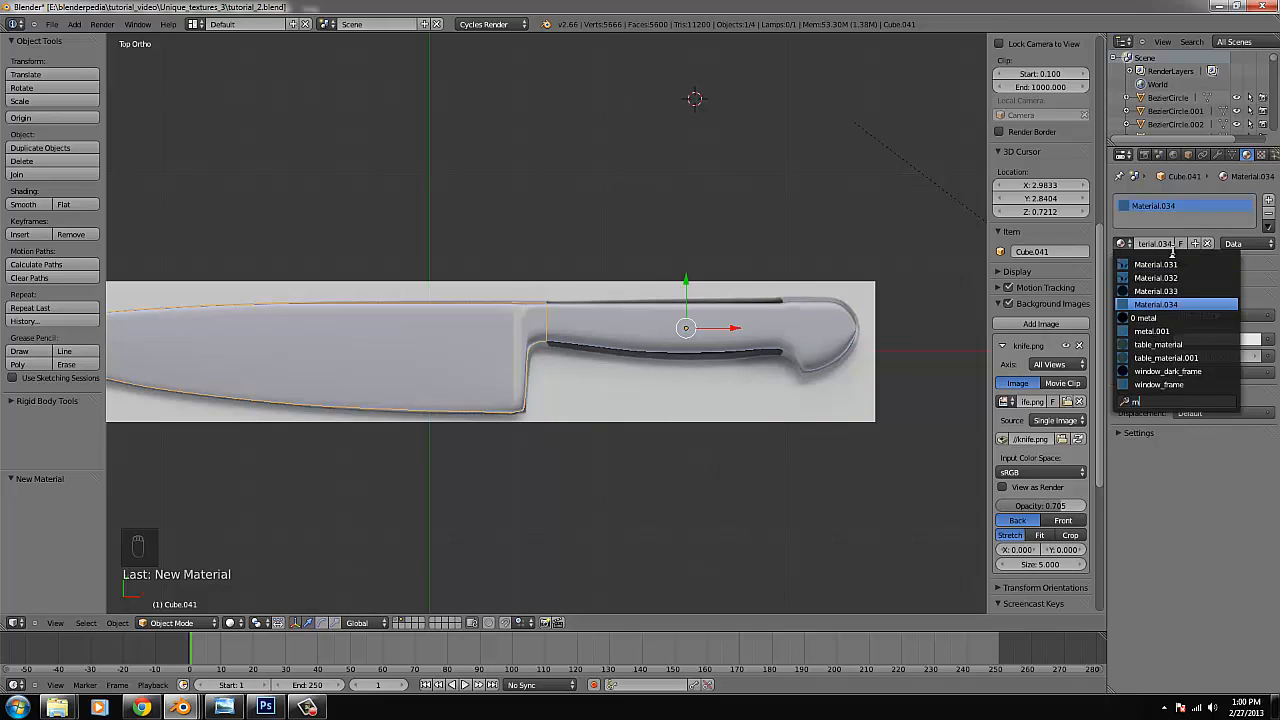
click(1150, 317)
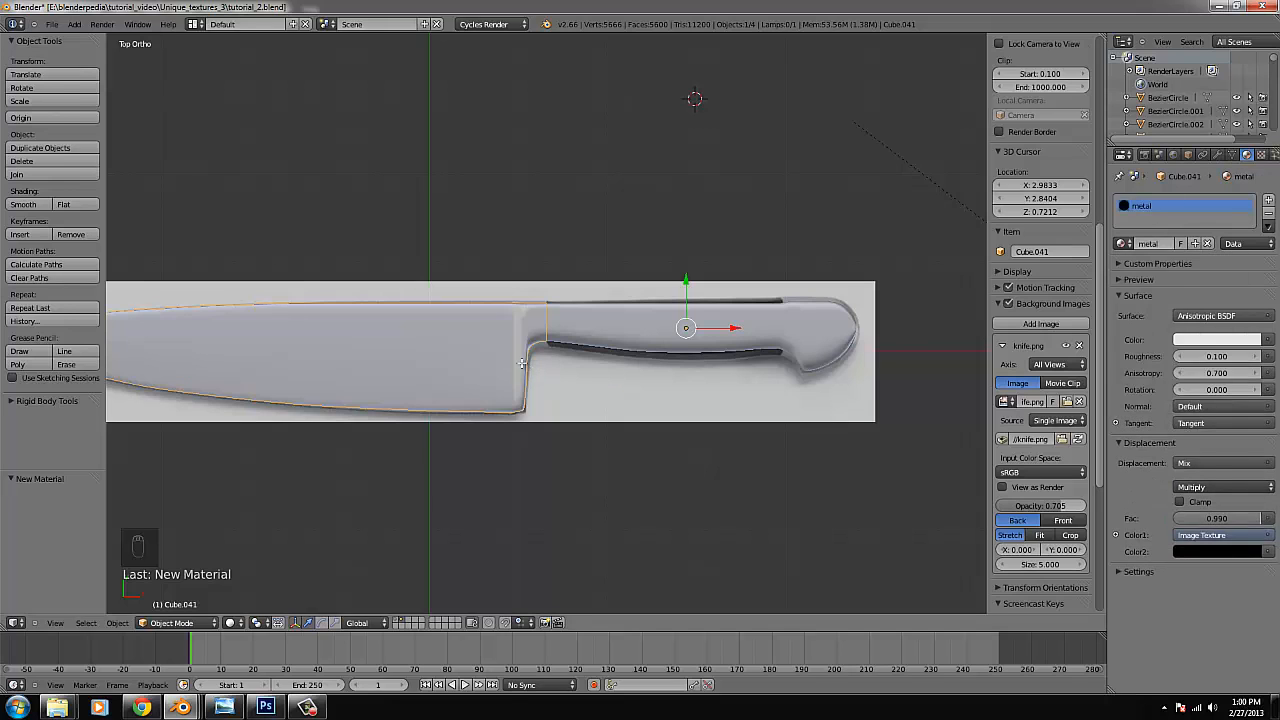
Unwrap the blade's UVs from the top view with Project From View and leave Edit Mode.
key(Tab)
key(u)
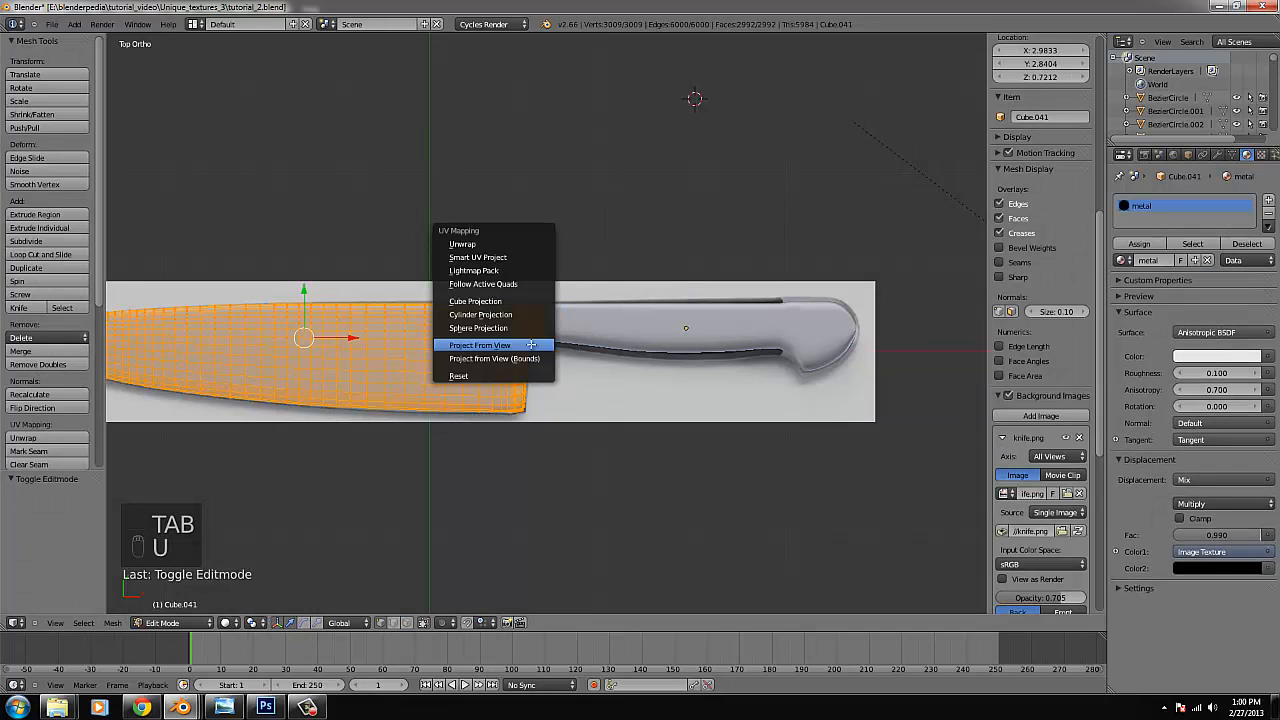
click(530, 345)
scroll(521, 357, down, 1)
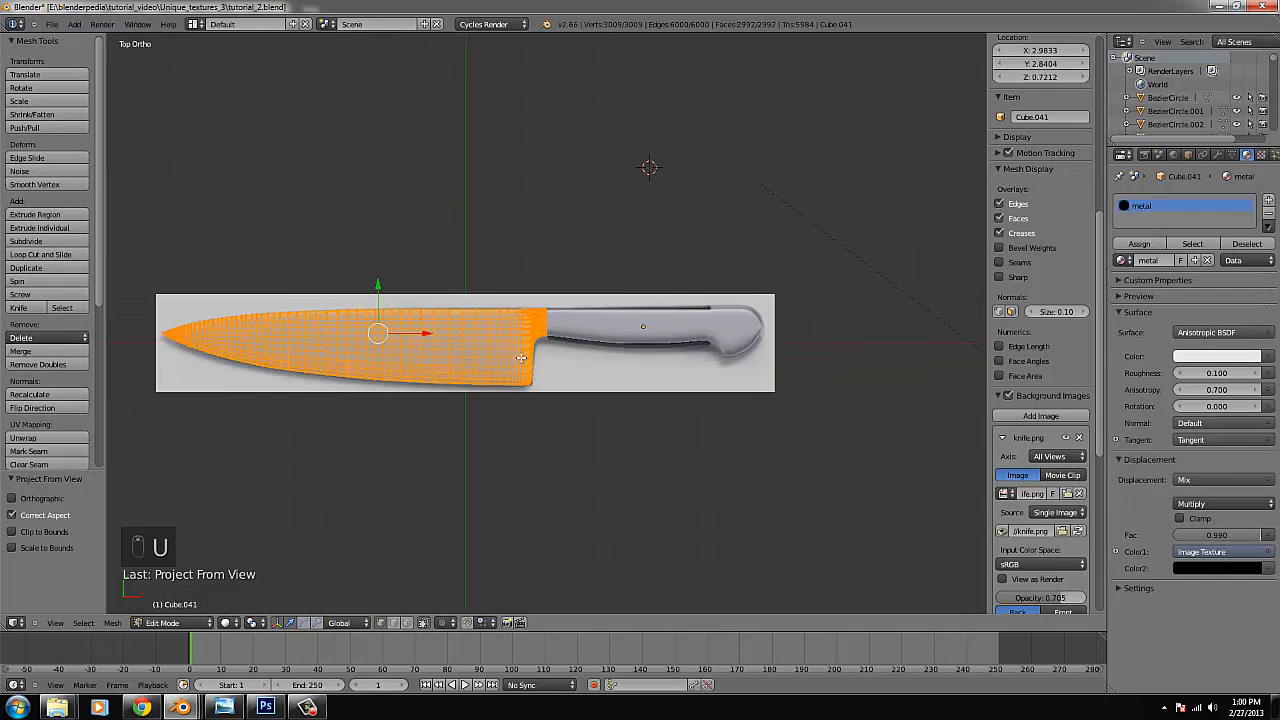
key(Tab)
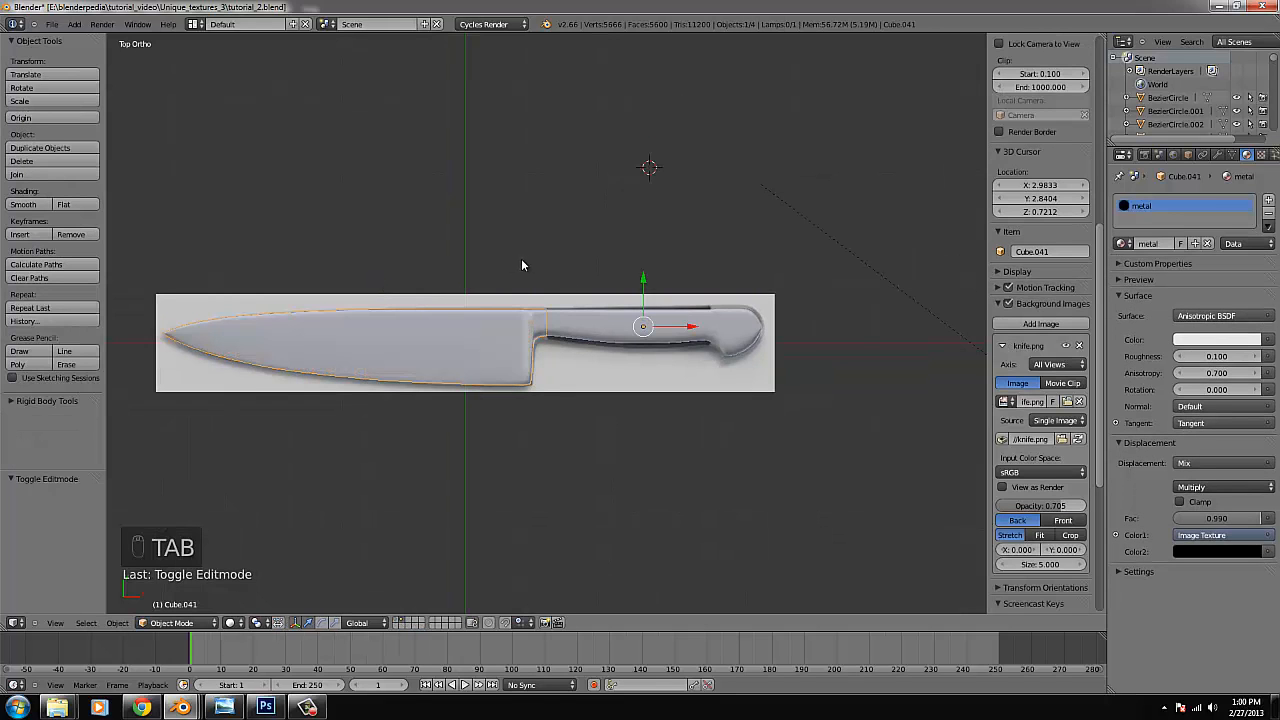
Hide the side panels of the 3D view and split it into two side-by-side viewports.
key(t)
key(t)
key(n)
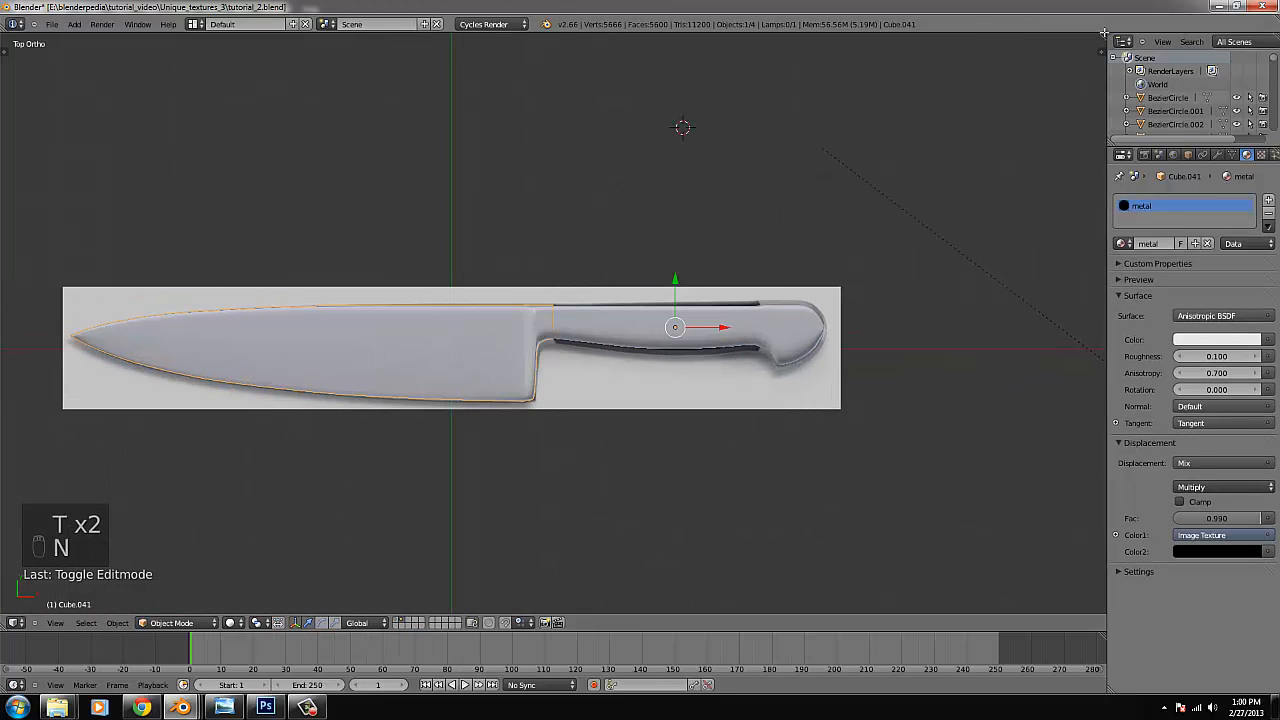
drag(1103, 32, 636, 101)
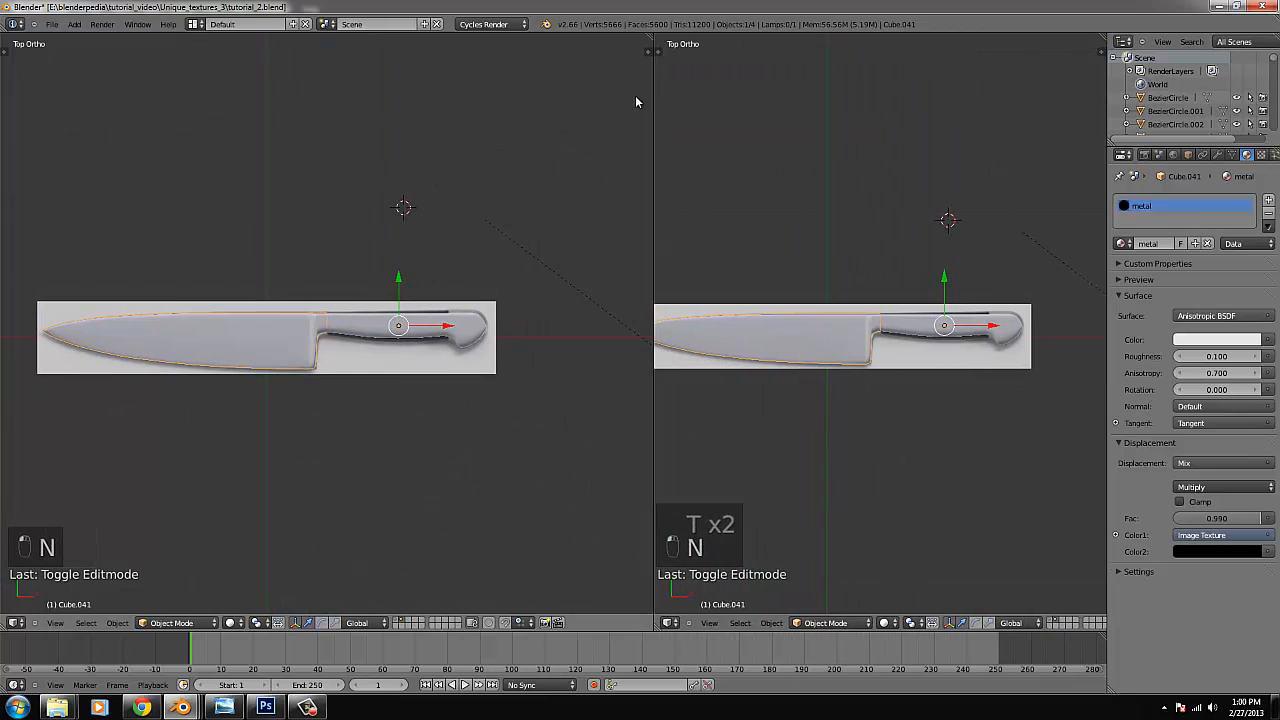
scroll(735, 335, up, 3)
scroll(825, 366, down, 2)
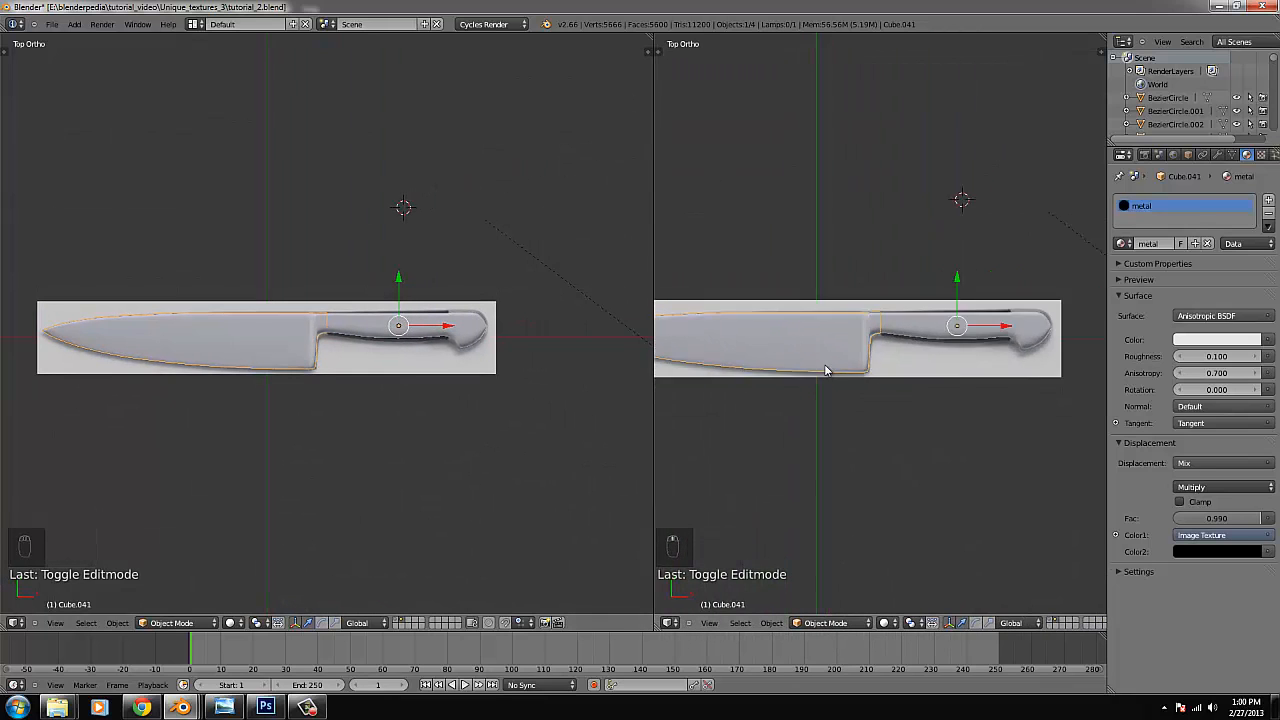
Turn the top-view viewport into a Node Editor and widen it to show all nodes of the metal material.
middle_drag(825, 370, 864, 324)
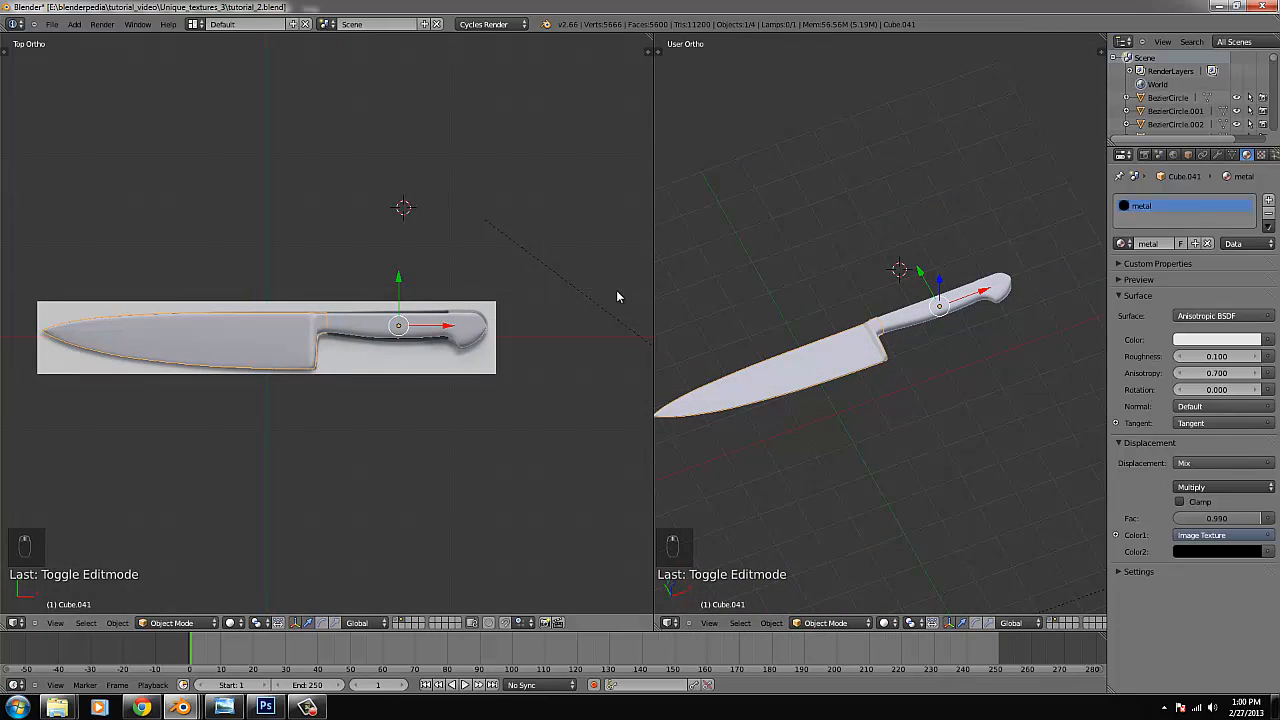
drag(652, 290, 258, 318)
scroll(511, 396, up, 2)
middle_drag(511, 396, 527, 372)
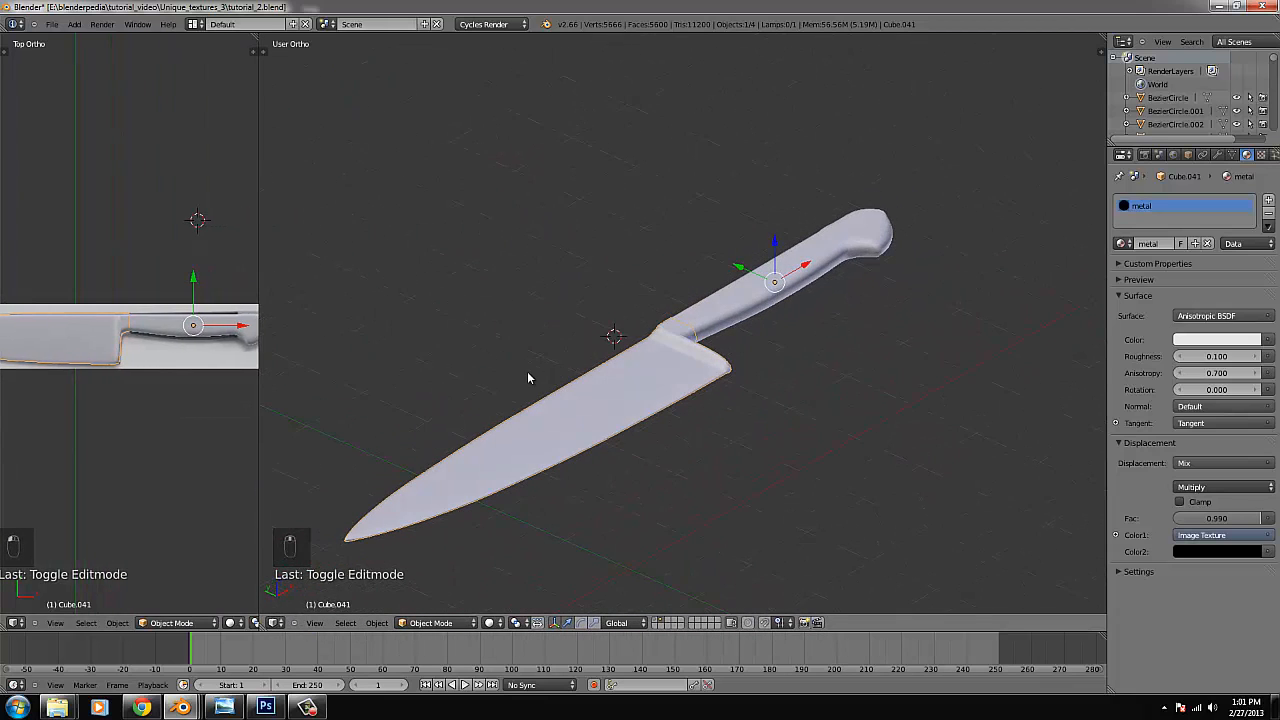
click(14, 623)
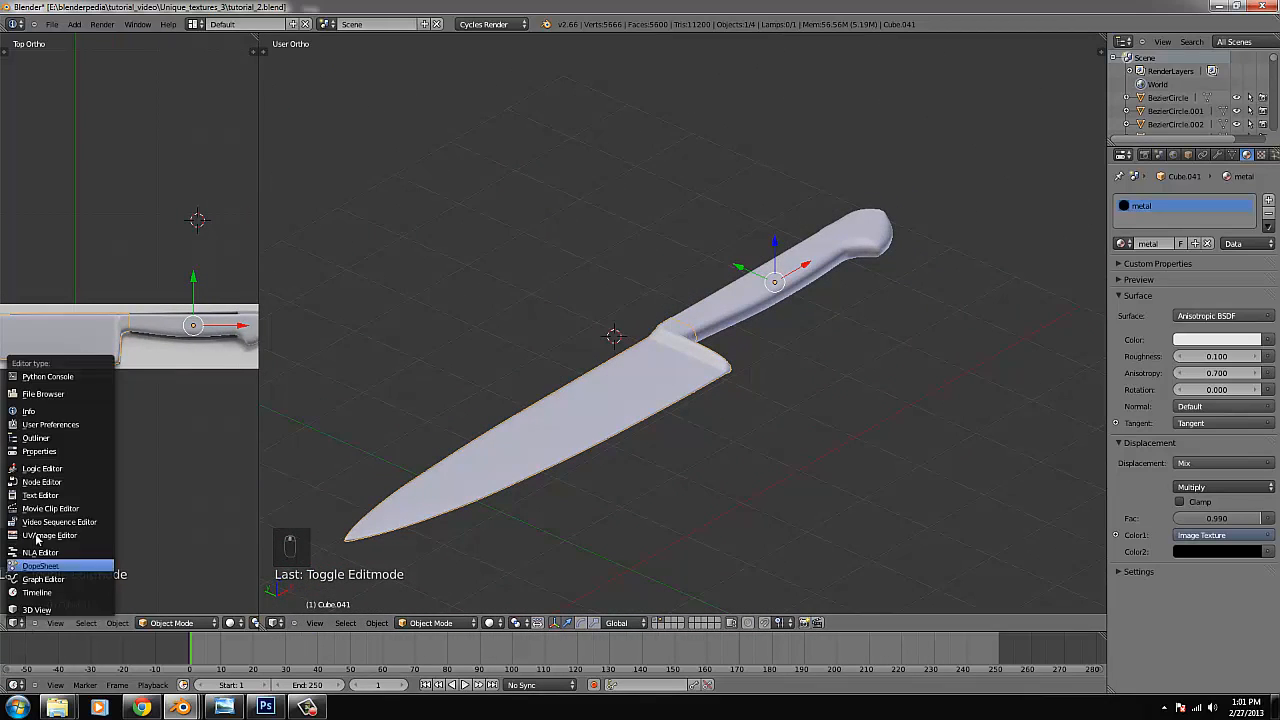
click(43, 482)
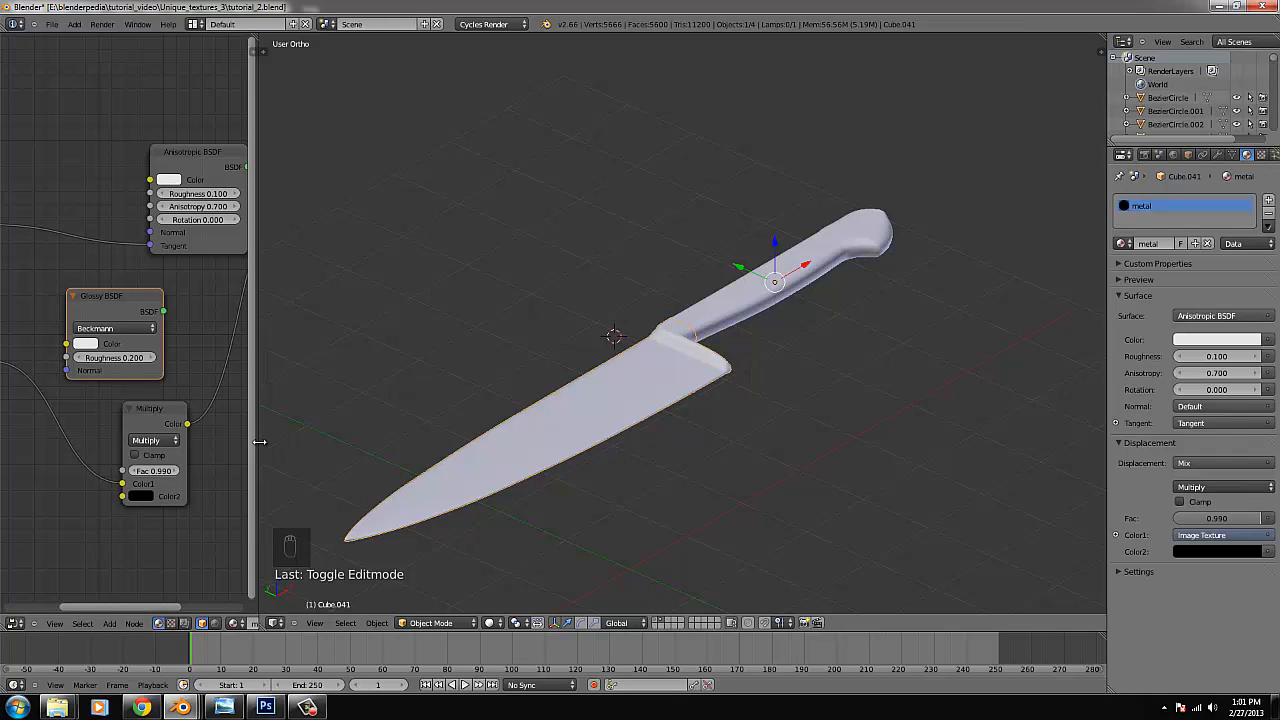
drag(259, 442, 588, 446)
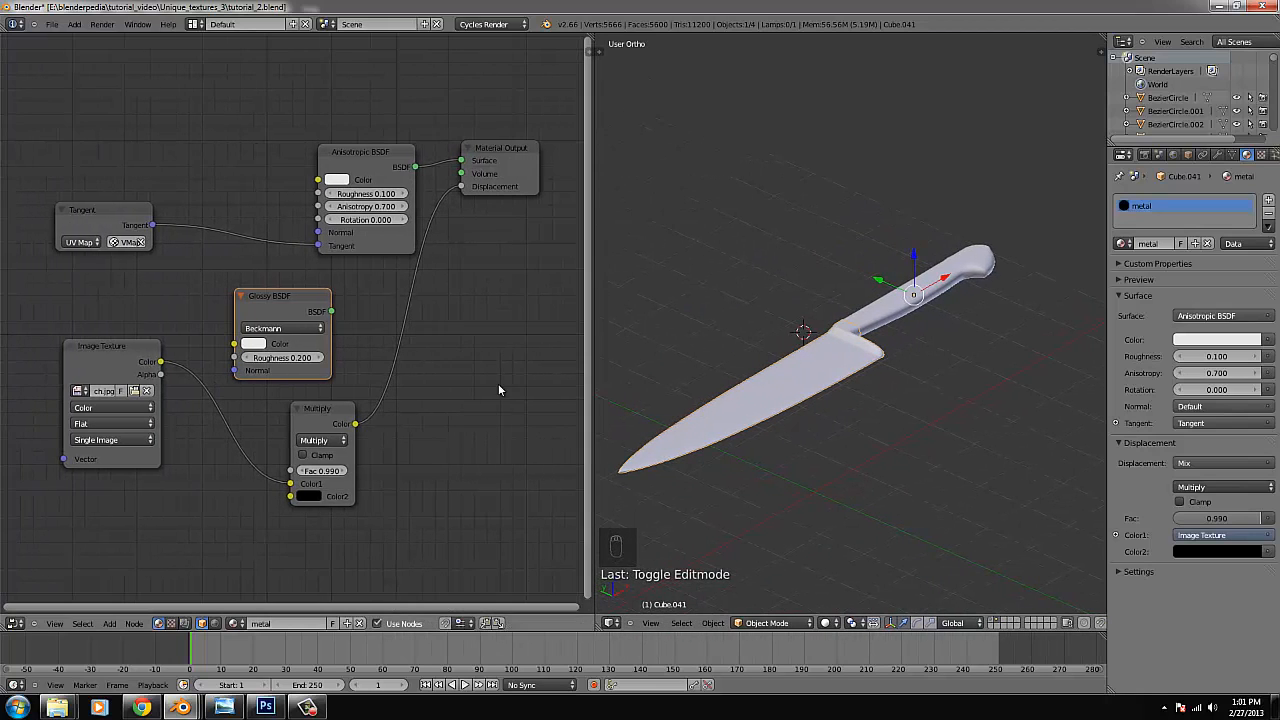
Delete the Anisotropic BSDF, Multiply, Image Texture, Tangent and Glossy BSDF nodes, keeping only the Material Output.
click(347, 151)
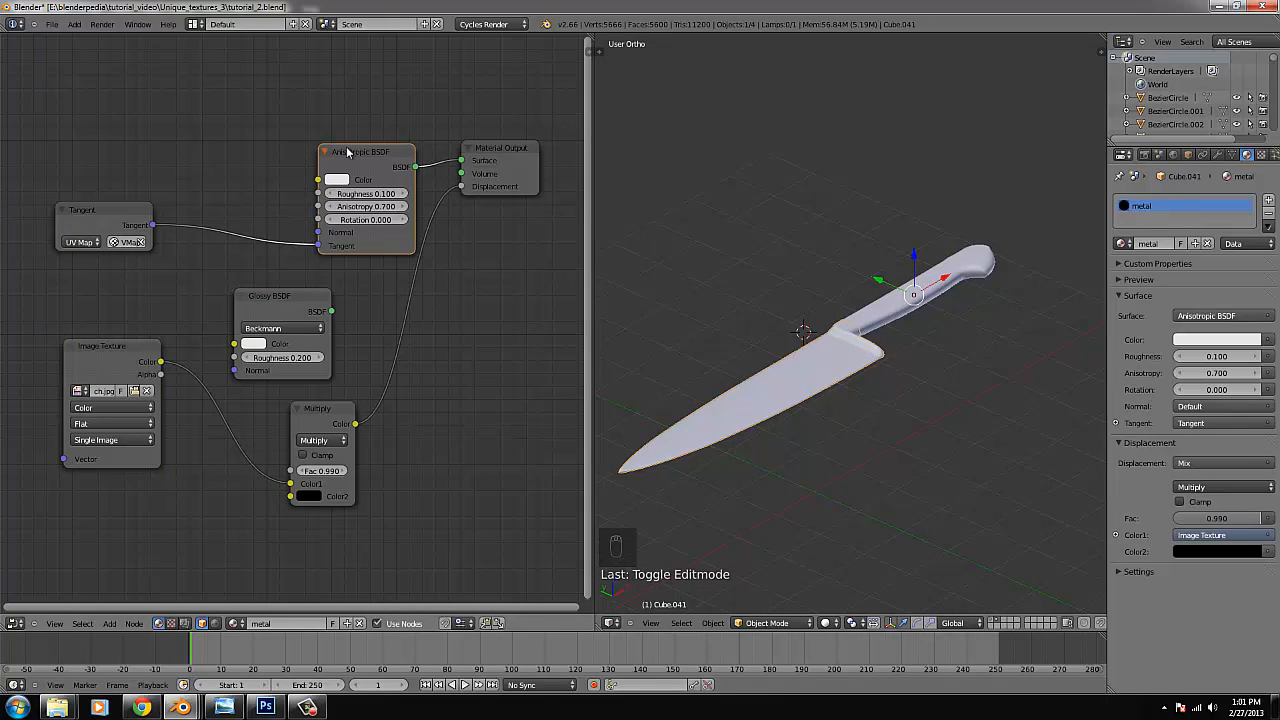
key(x)
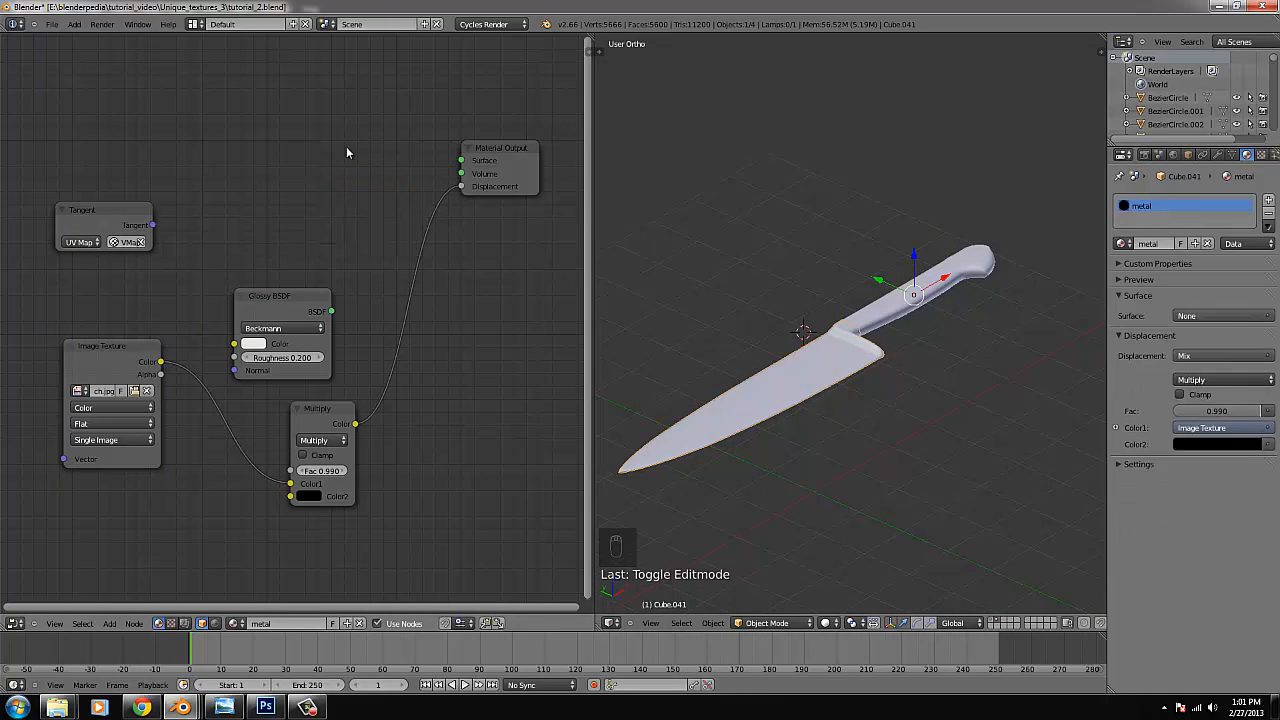
click(321, 415)
key(x)
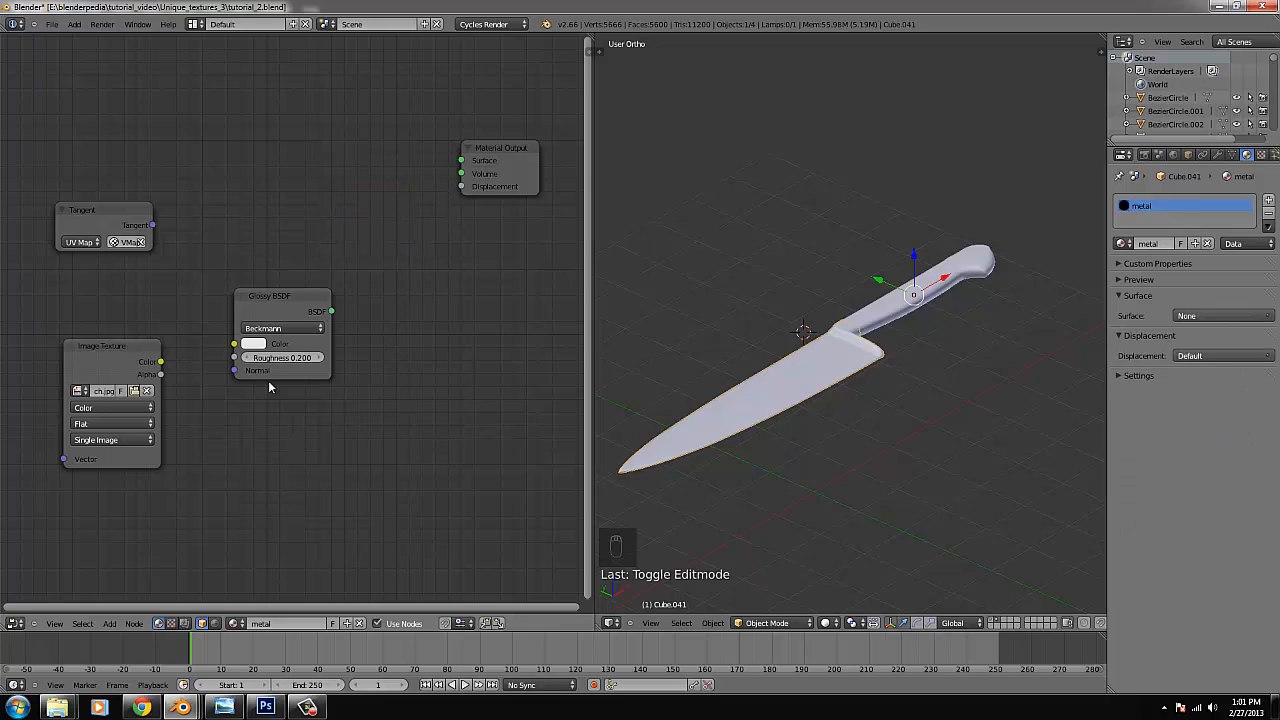
click(109, 346)
key(x)
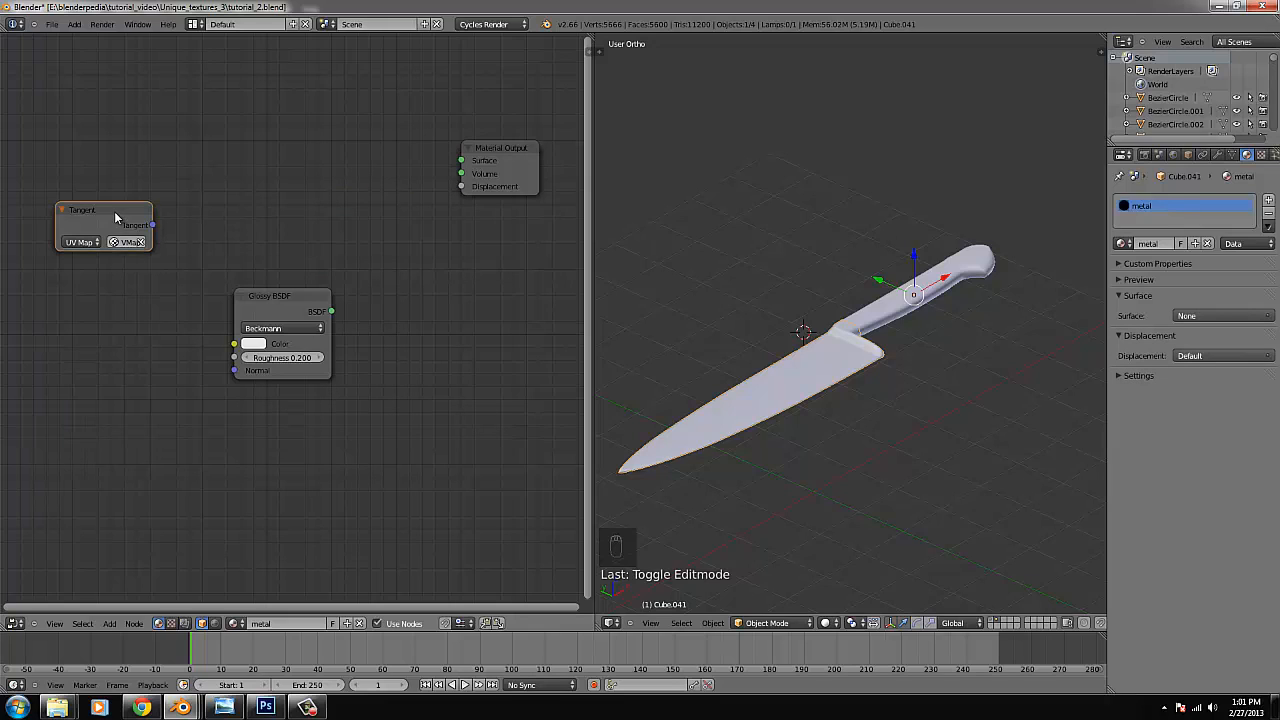
key(x)
click(292, 297)
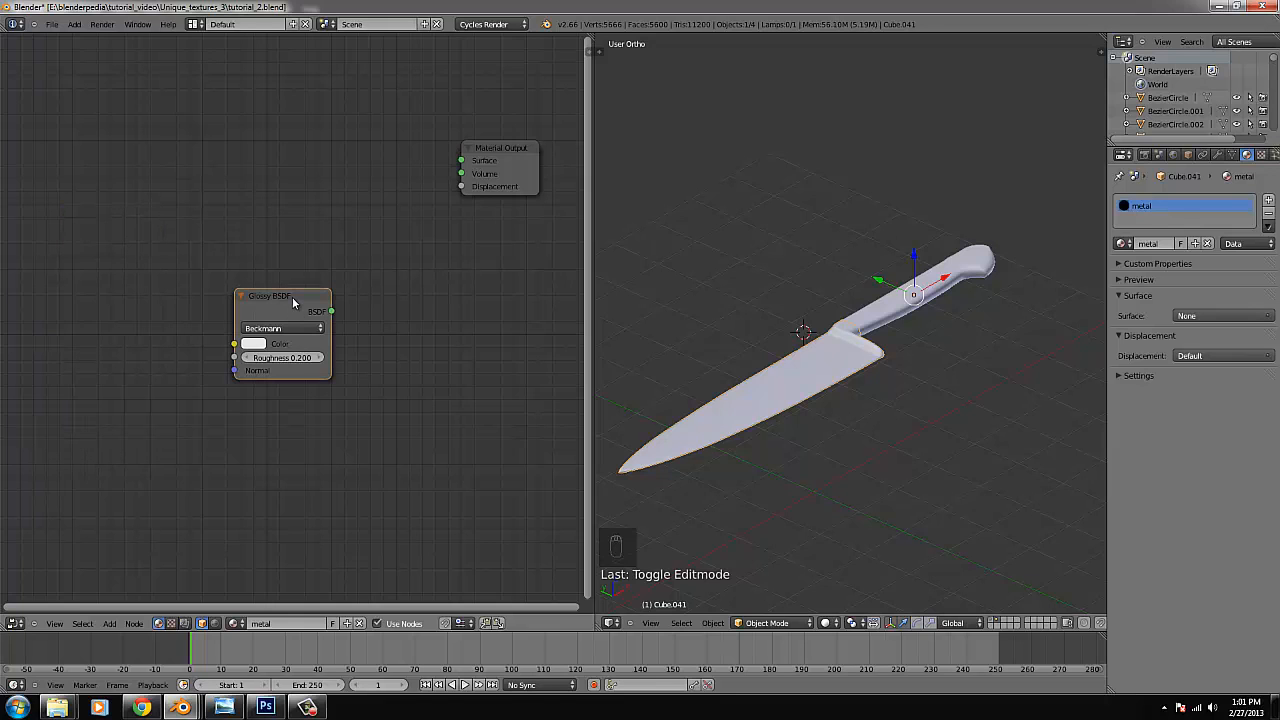
key(x)
scroll(308, 341, down, 2)
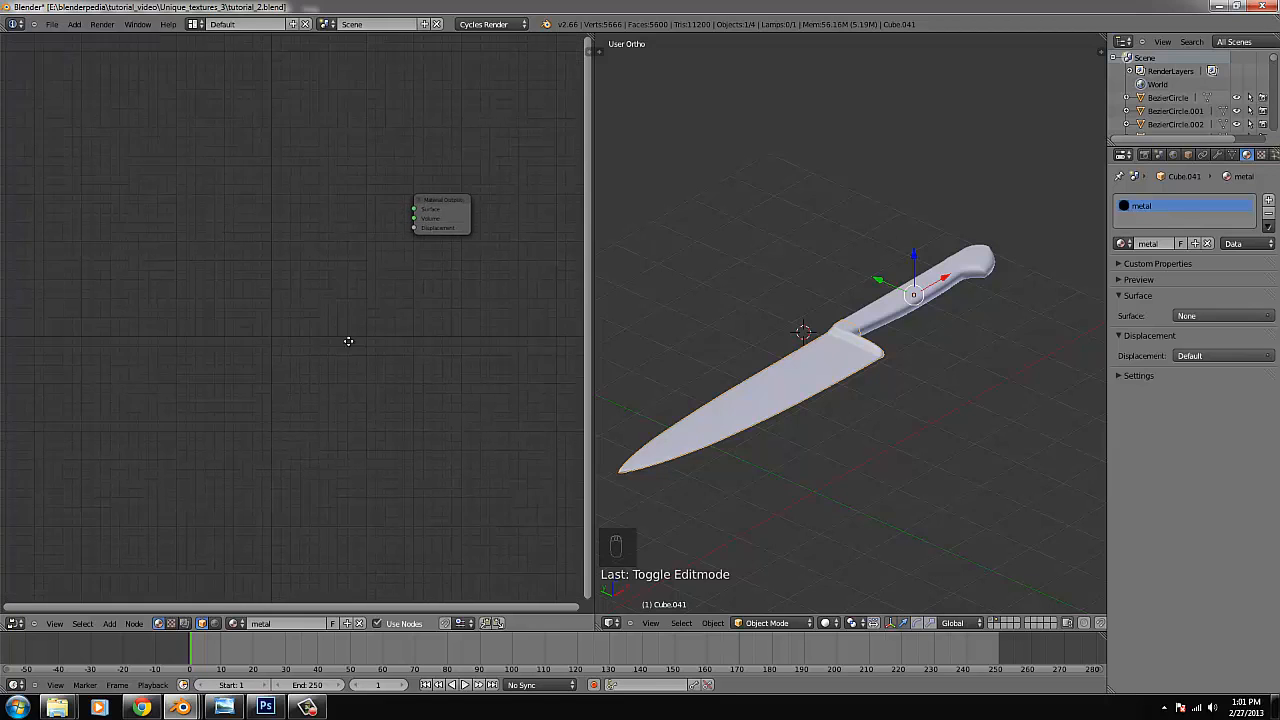
middle_drag(349, 340, 317, 458)
scroll(308, 460, up, 1)
key(Delete)
key(Delete)
key(Delete)
key(Delete)
key(Delete)
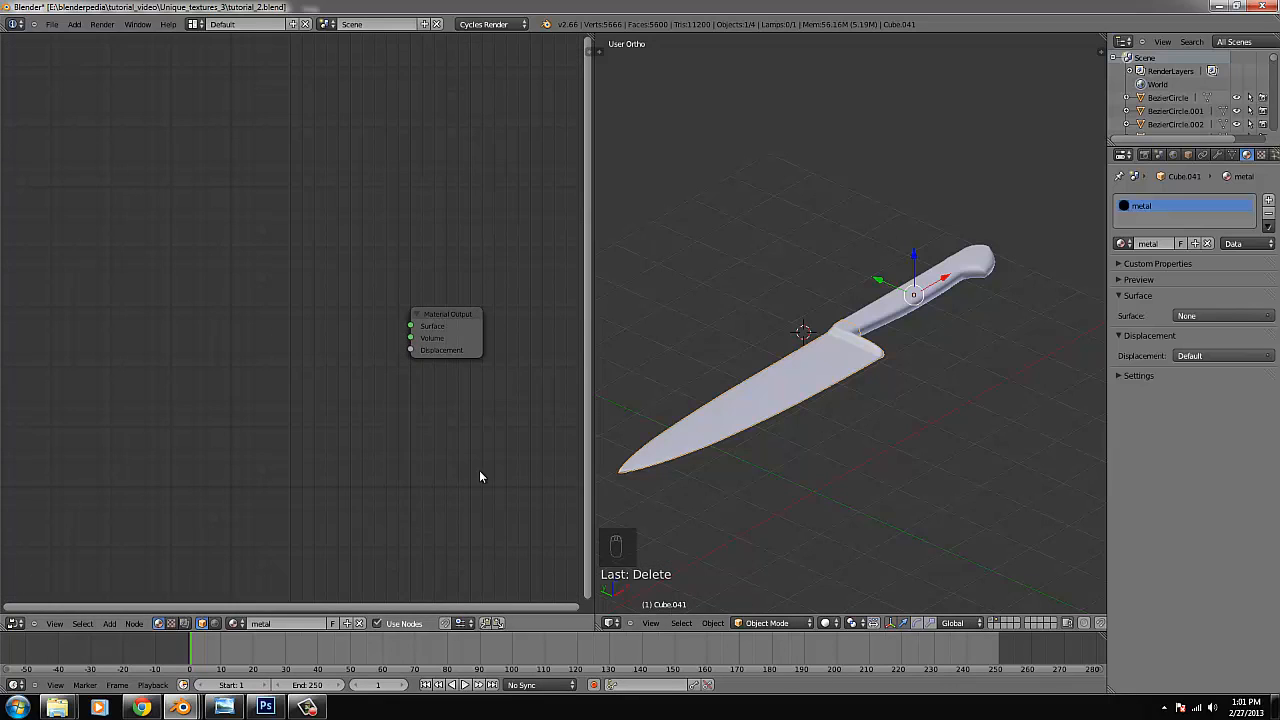
scroll(410, 433, up, 1)
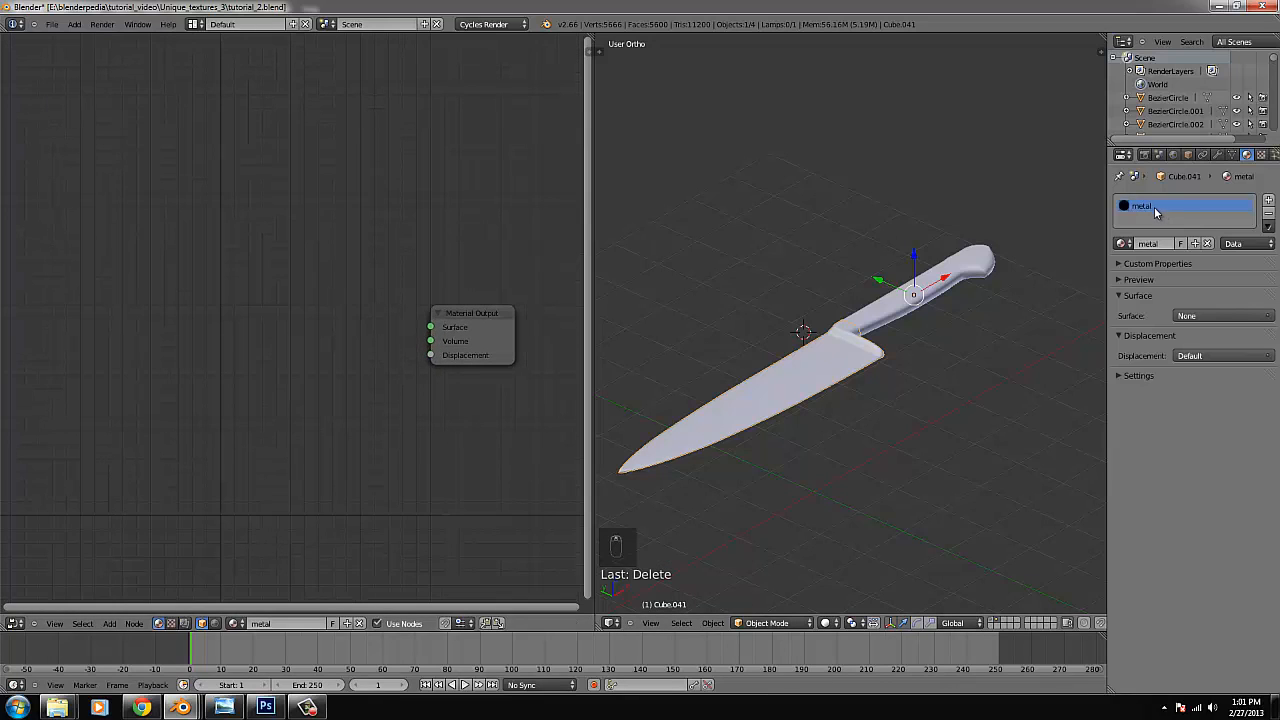
Add an Anisotropic BSDF shader node and link its BSDF output to the Material Output's Surface.
scroll(466, 377, down, 3)
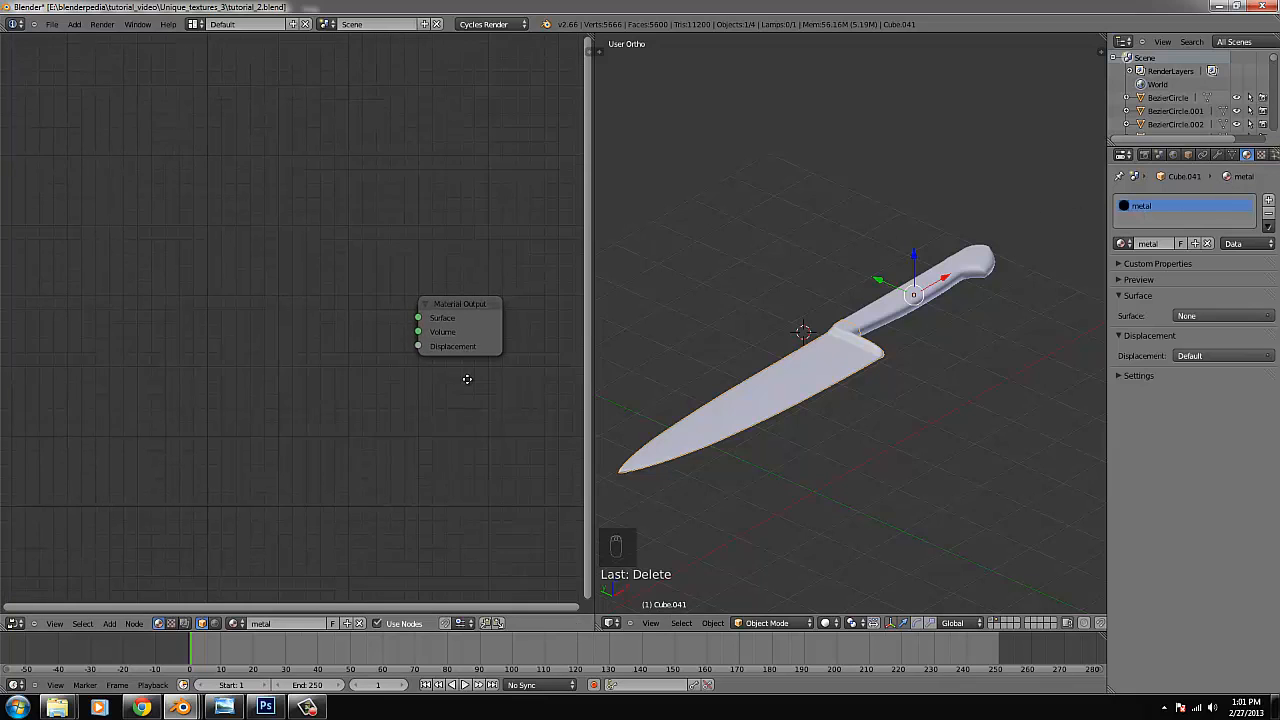
click(110, 624)
mouse_move(132, 577)
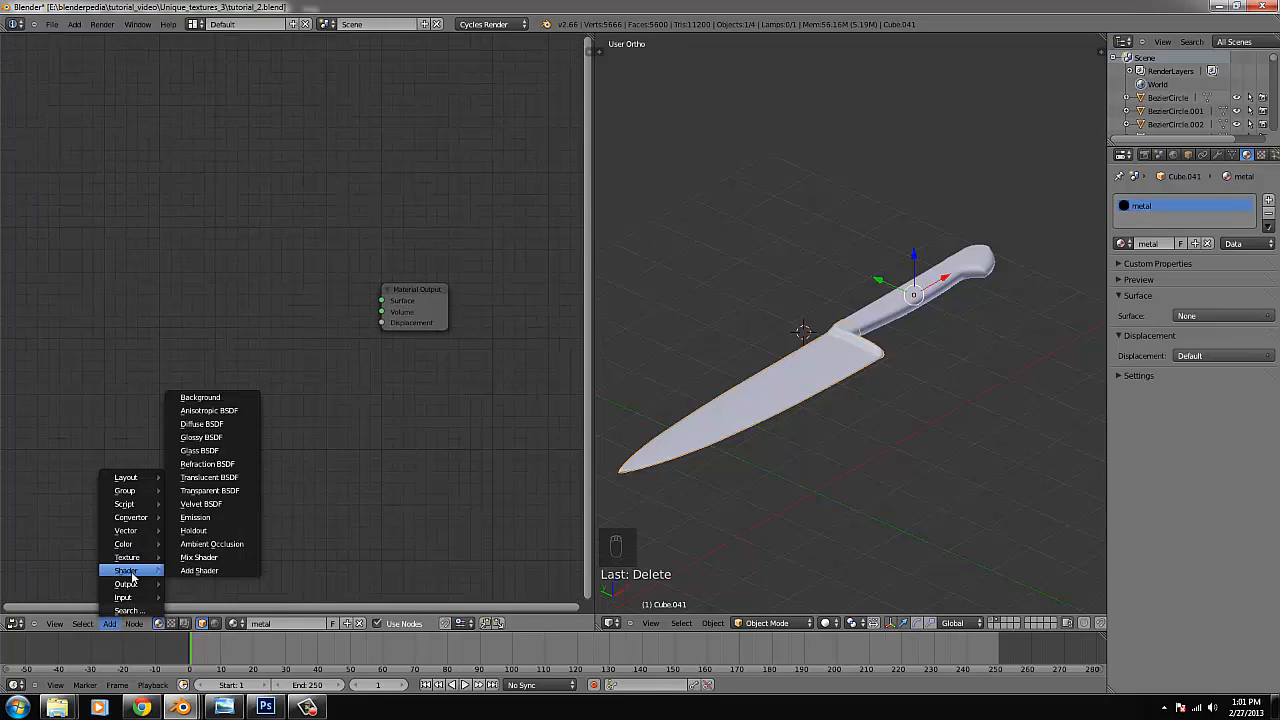
click(219, 411)
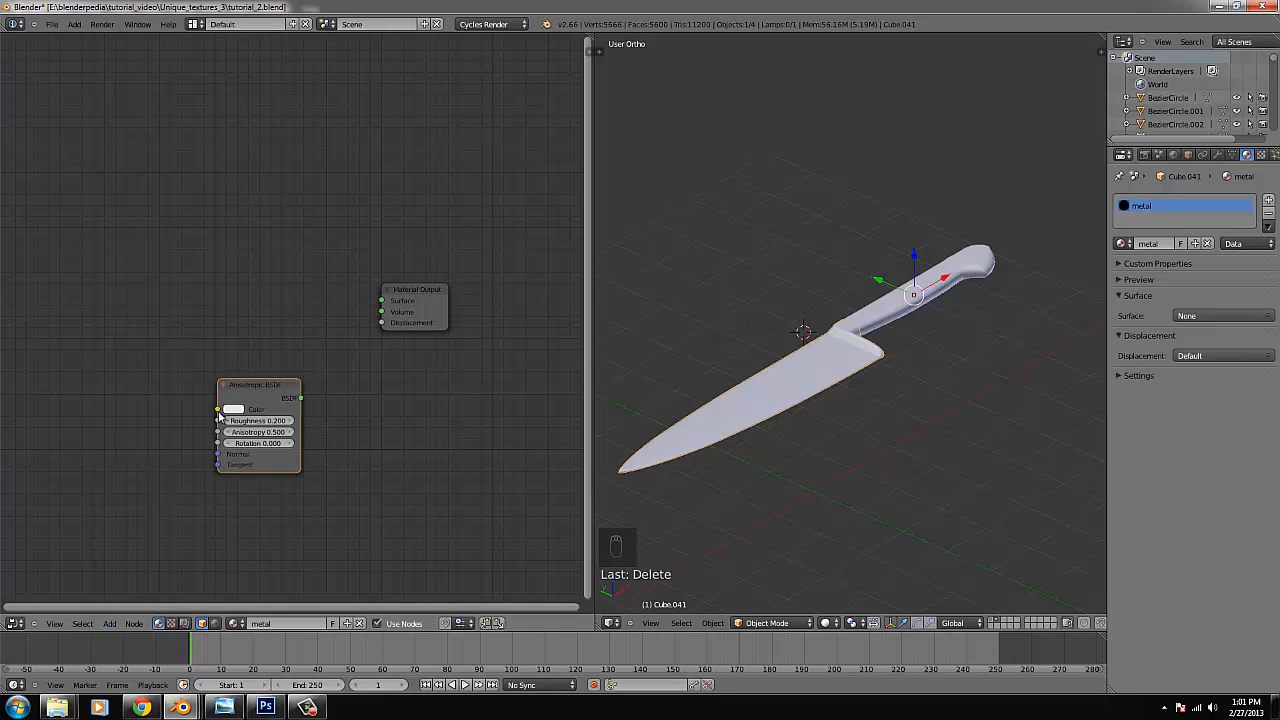
click(279, 298)
scroll(334, 445, up, 2)
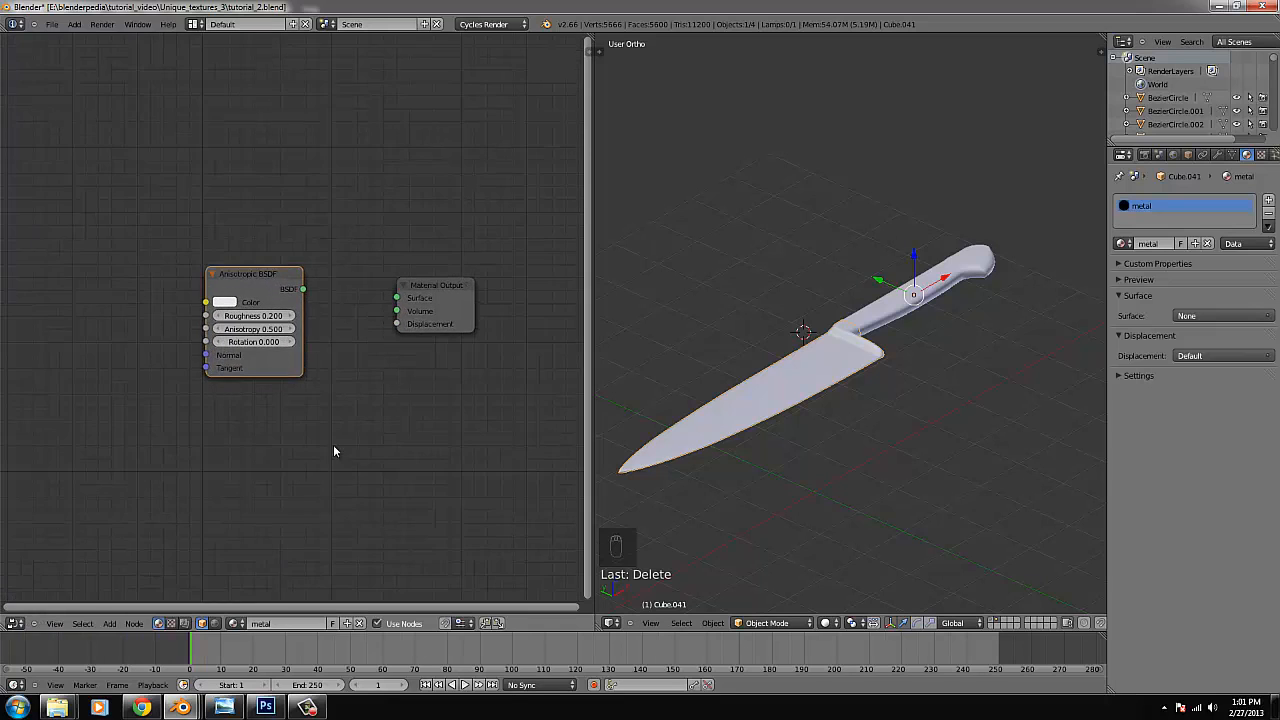
drag(407, 316, 411, 316)
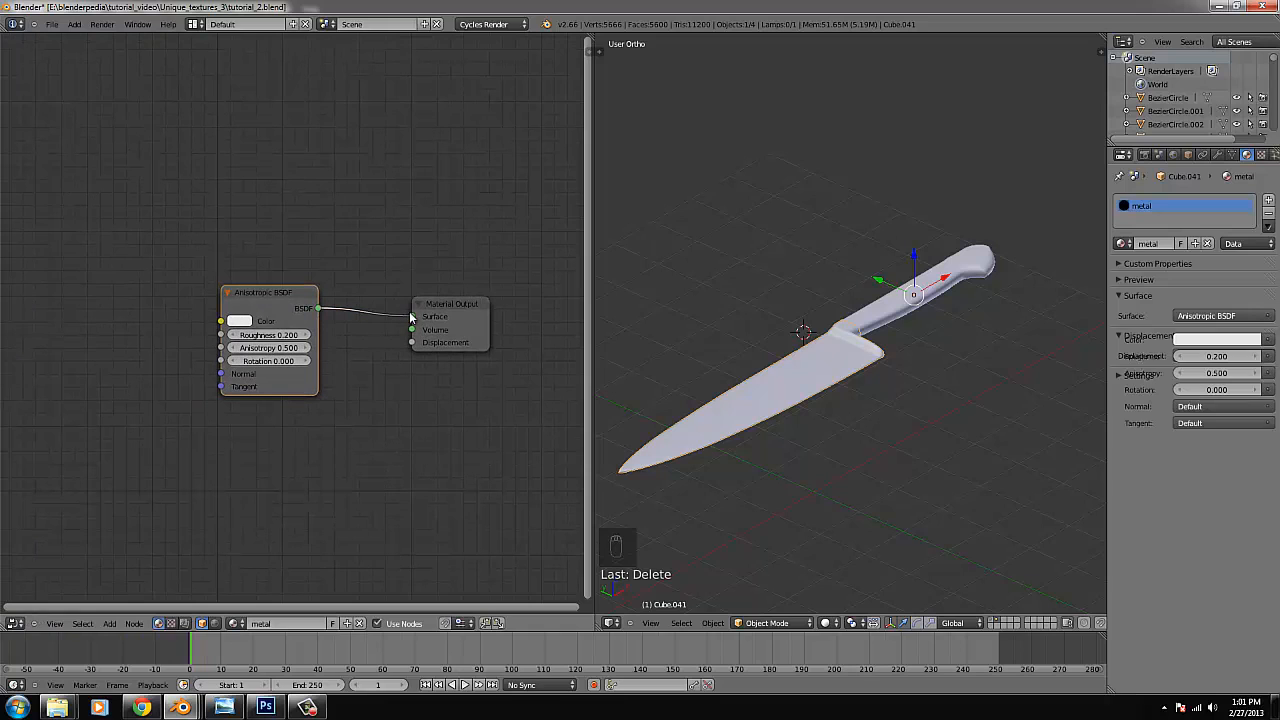
Set the 3D view to rendered shading and orbit around to the flat side of the blade.
middle_drag(798, 373, 810, 597)
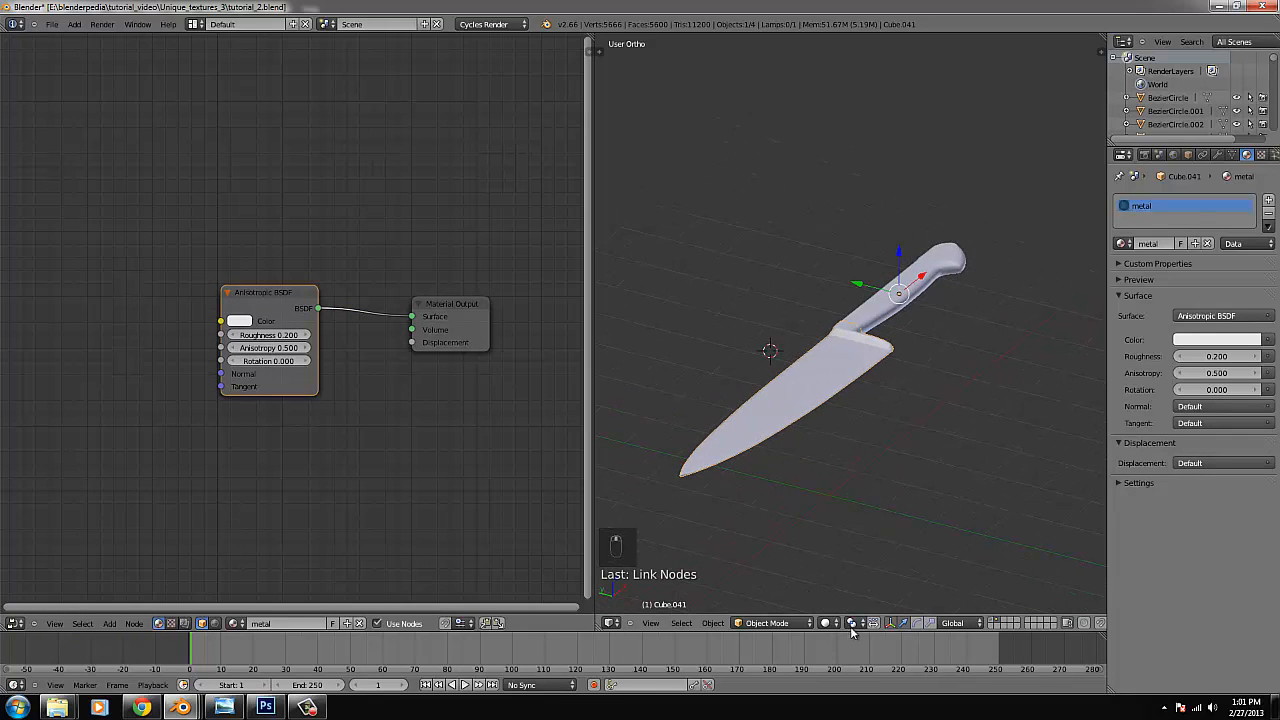
click(826, 623)
click(841, 538)
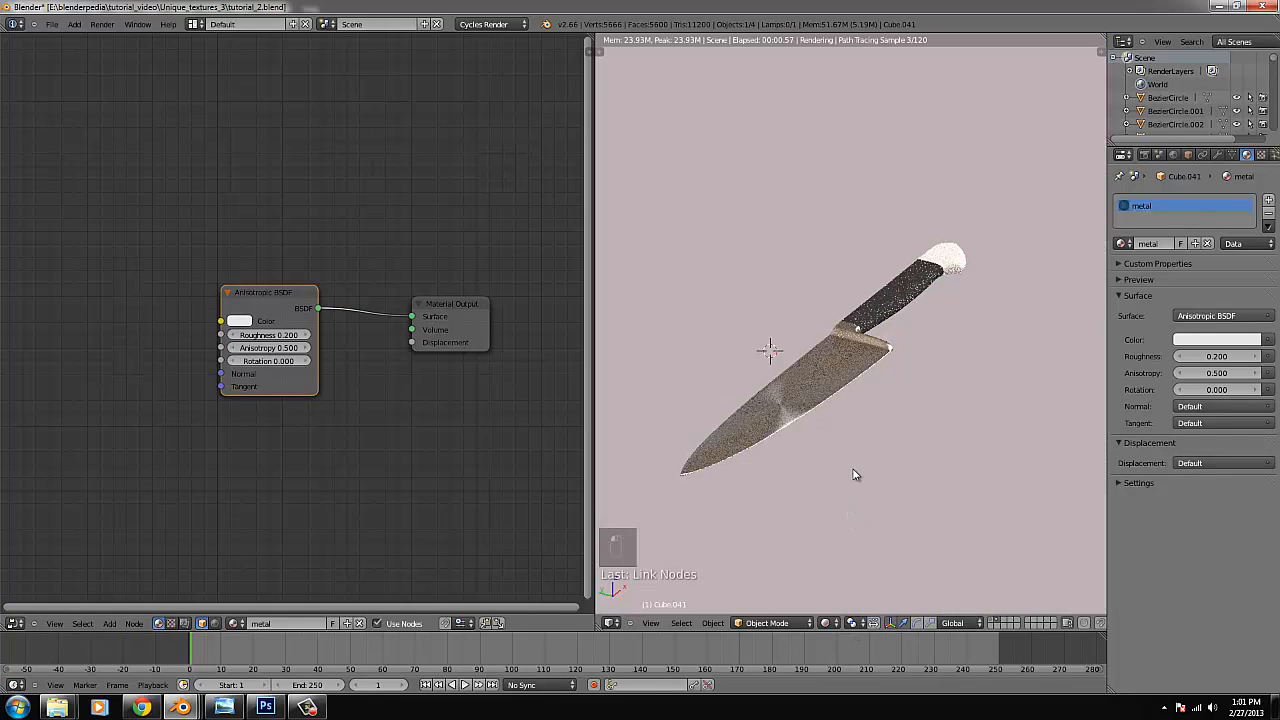
middle_drag(874, 461, 863, 517)
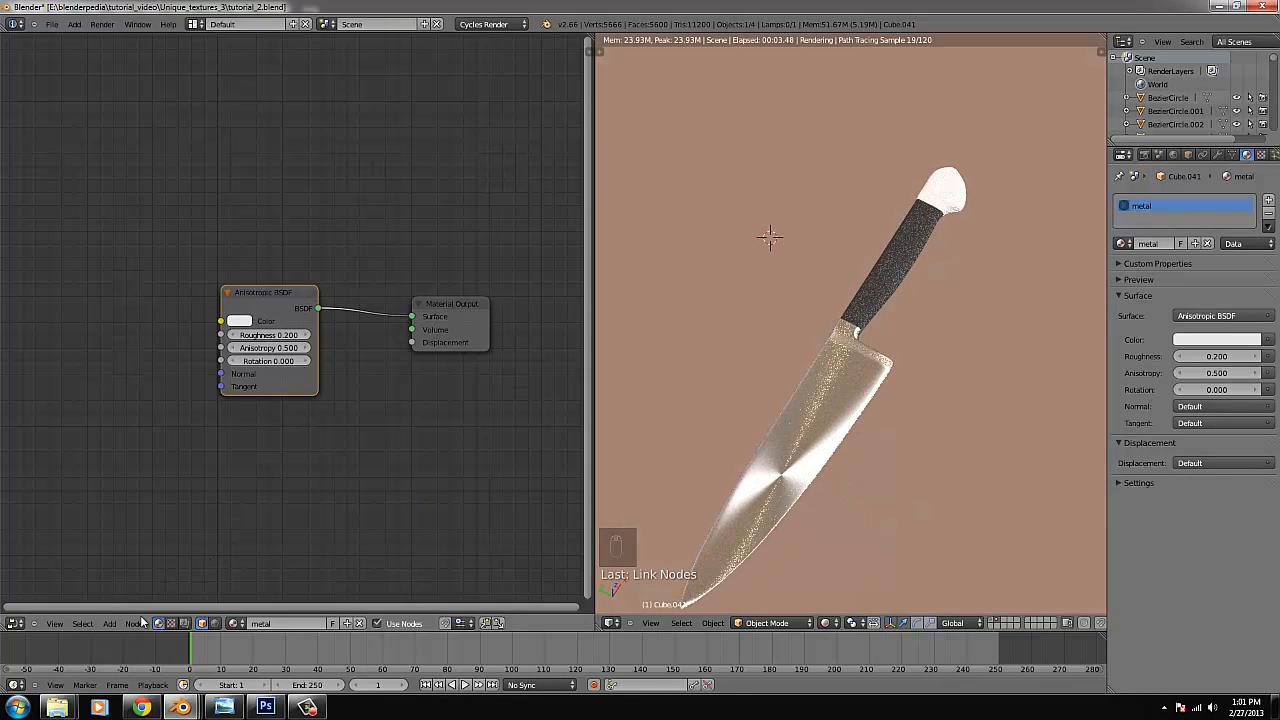
Add a Glossy BSDF node and link it to the Material Output's Surface in place of the Anisotropic BSDF.
click(110, 623)
mouse_move(138, 571)
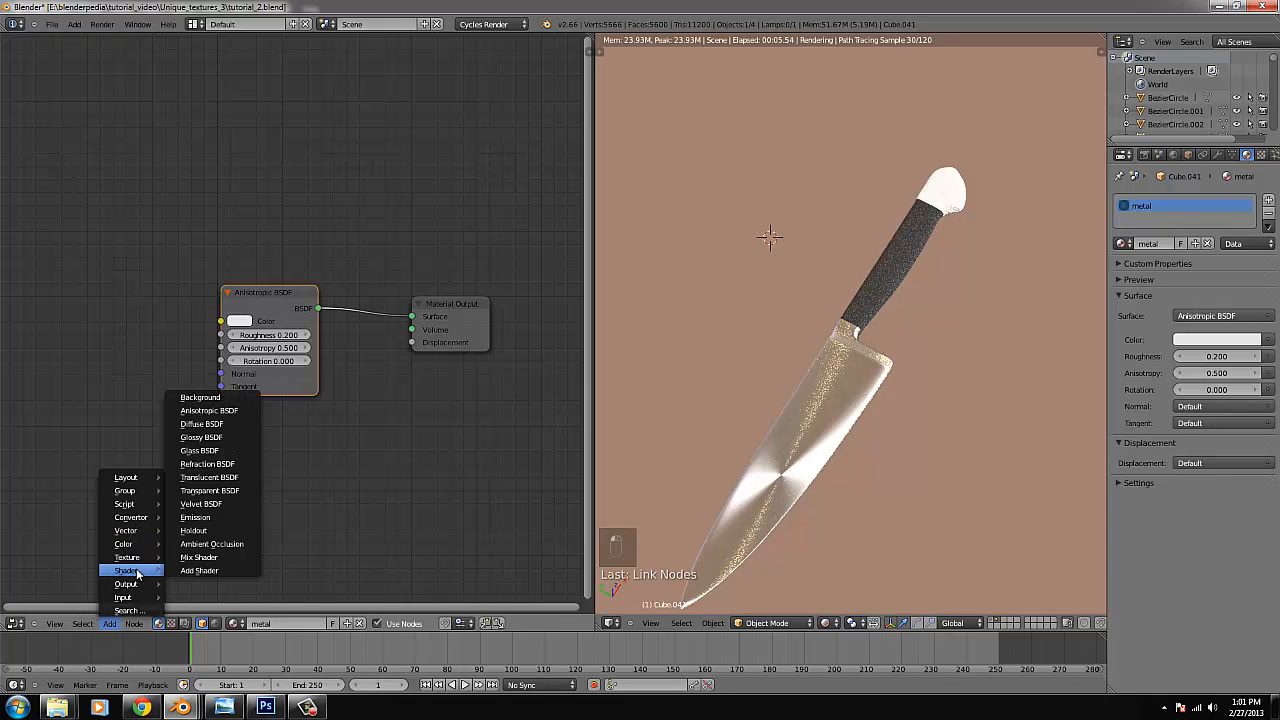
click(203, 437)
drag(412, 318, 342, 413)
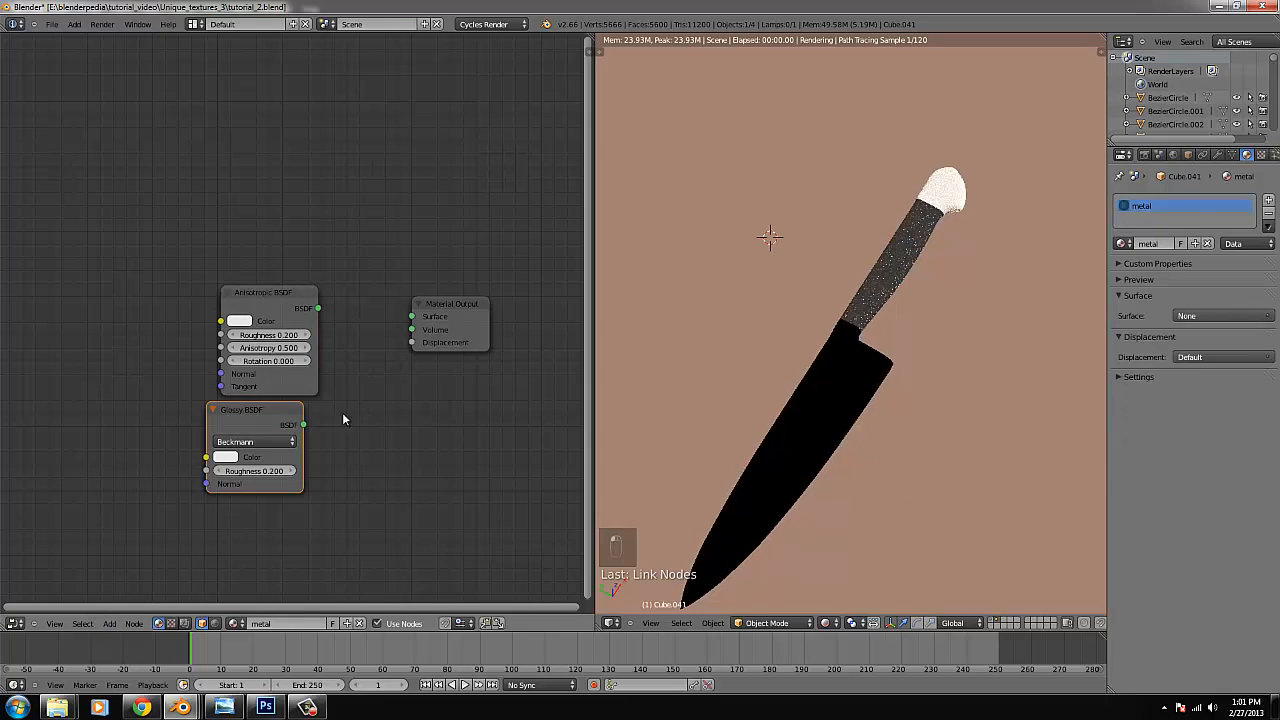
drag(391, 345, 411, 317)
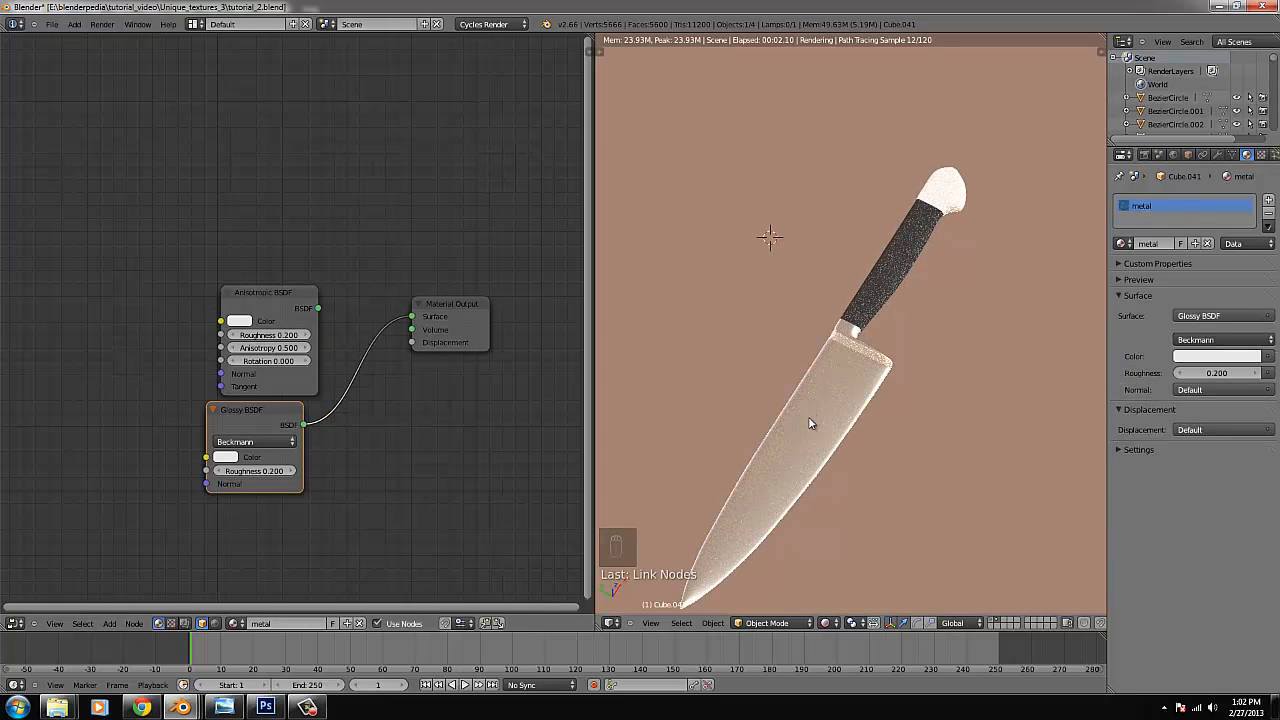
Examine the blade's joint with the grip up close, and compare it with the reference image in top wireframe view.
scroll(730, 462, up, 2)
scroll(772, 458, up, 5)
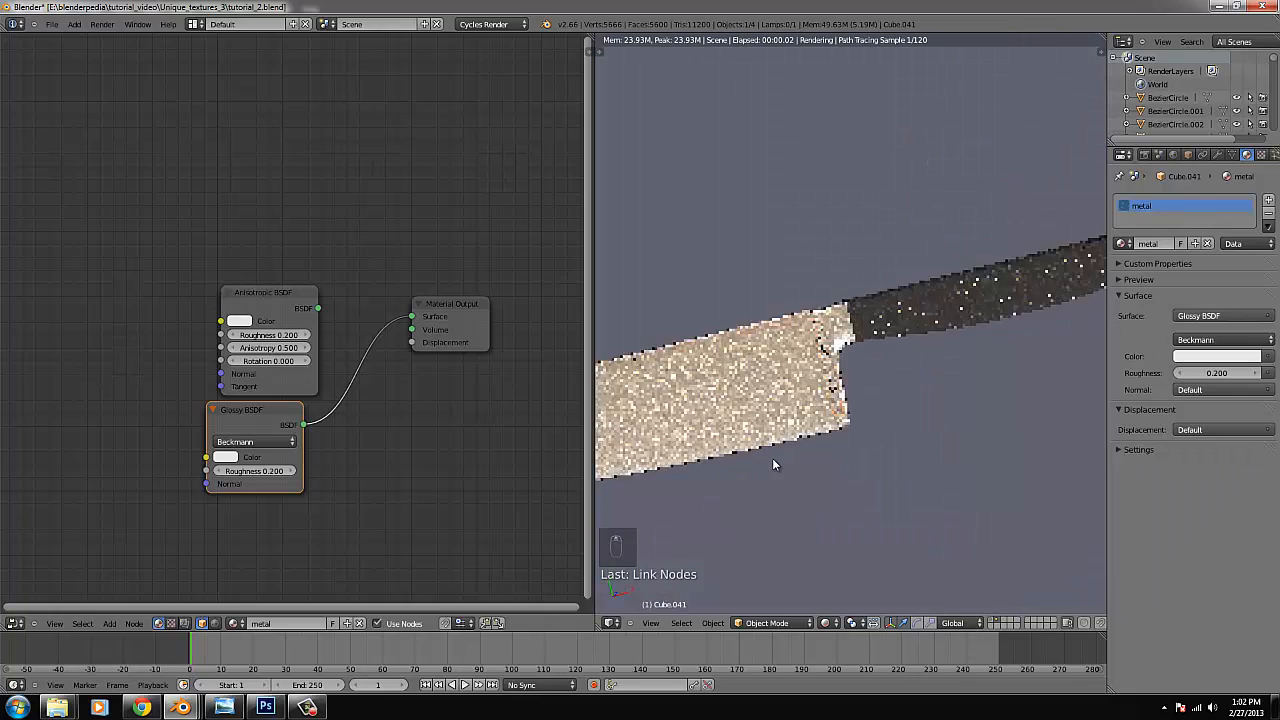
scroll(764, 470, down, 4)
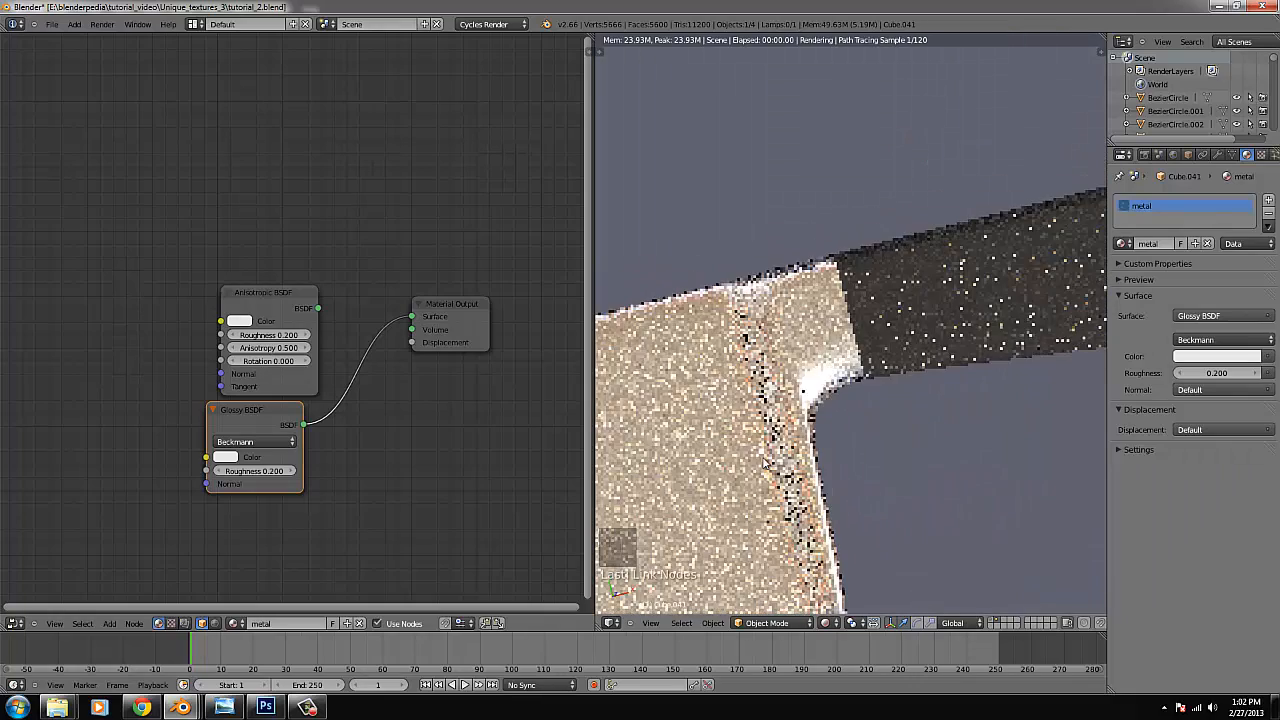
key(KP_7)
key(z)
scroll(766, 414, up, 6)
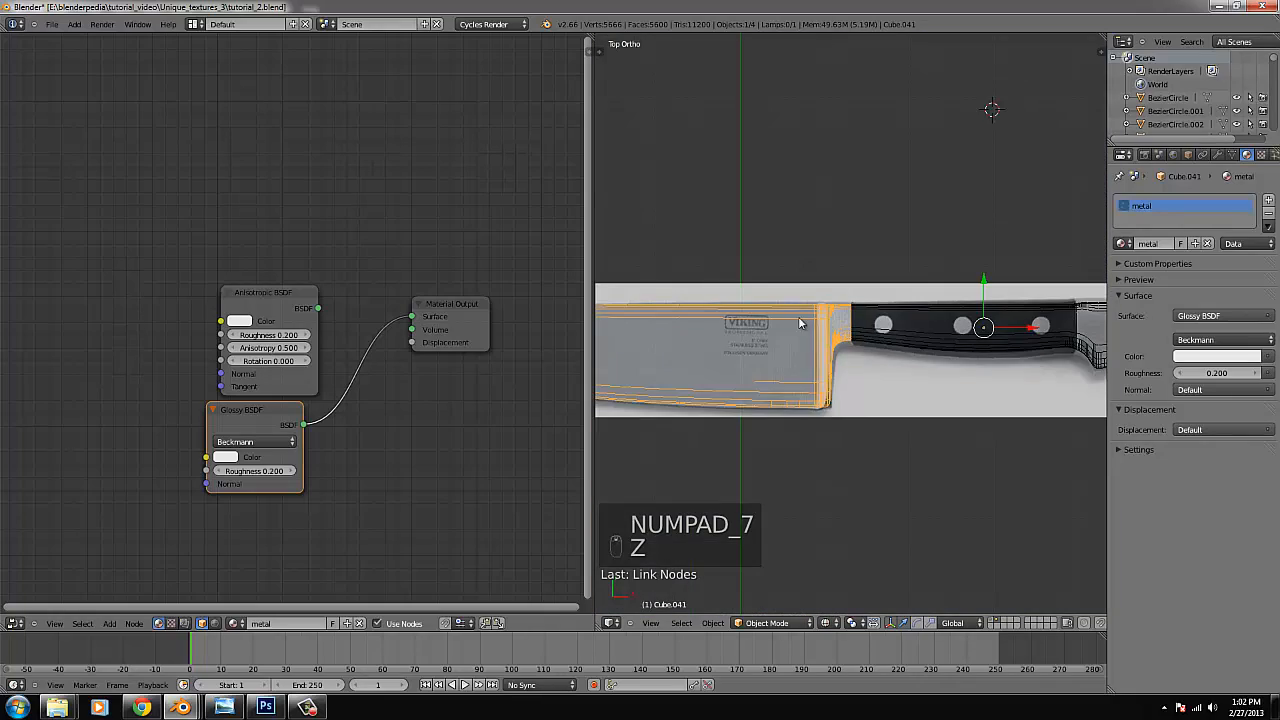
scroll(710, 420, down, 6)
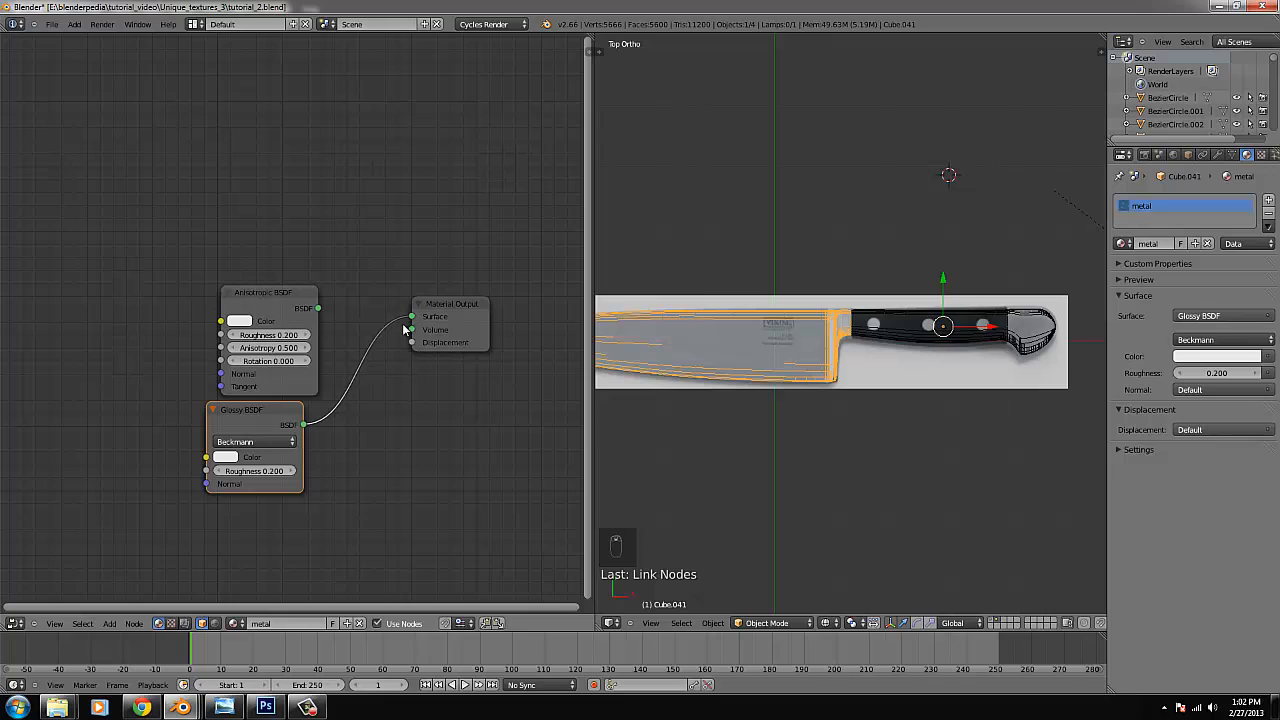
Relink the Anisotropic BSDF to Surface with the Glossy BSDF node moved aside, and show the knife in rendered shading.
mouse_move(413, 319)
mouse_down()
mouse_move(320, 307)
mouse_move(411, 316)
mouse_up()
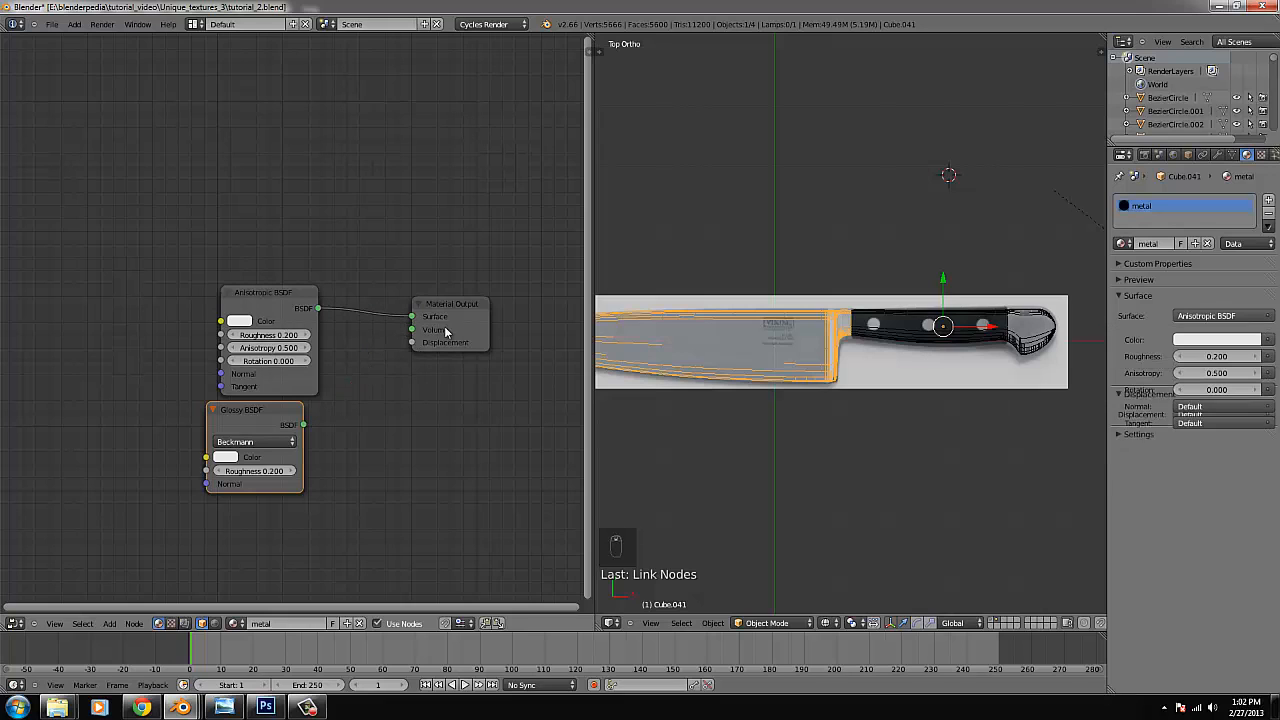
drag(253, 417, 364, 489)
click(826, 623)
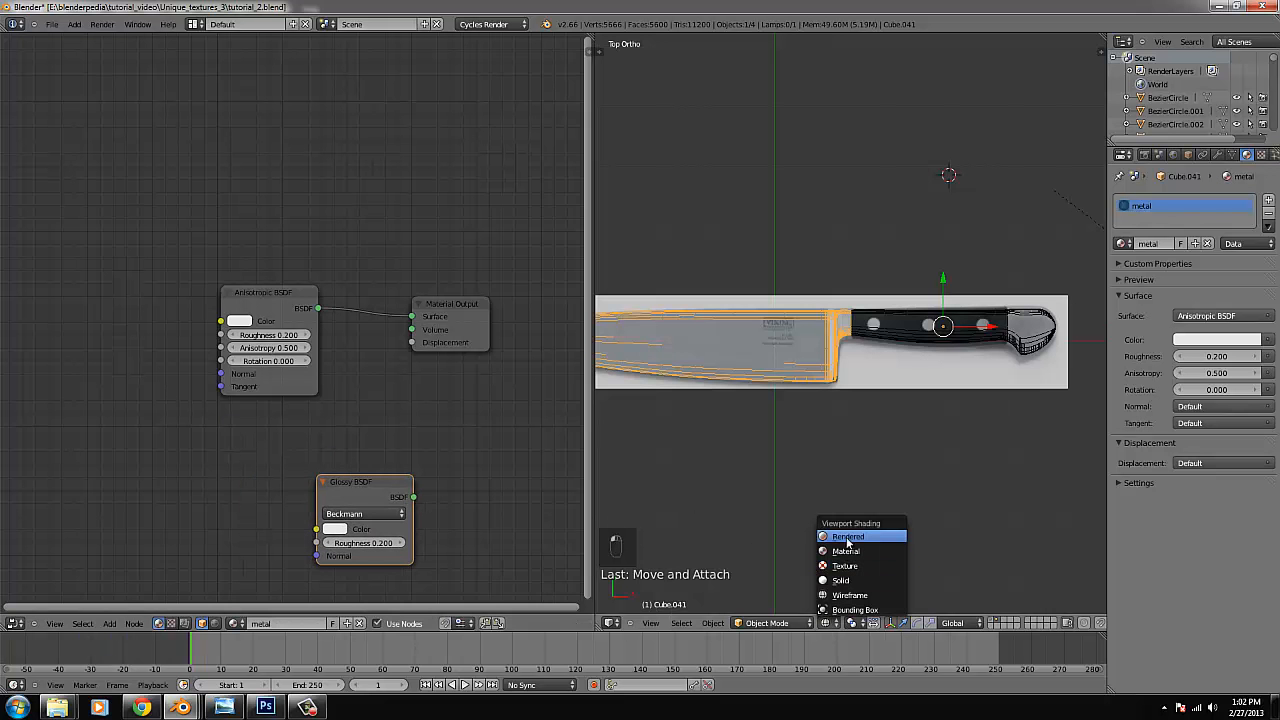
click(855, 532)
middle_drag(819, 458, 847, 441)
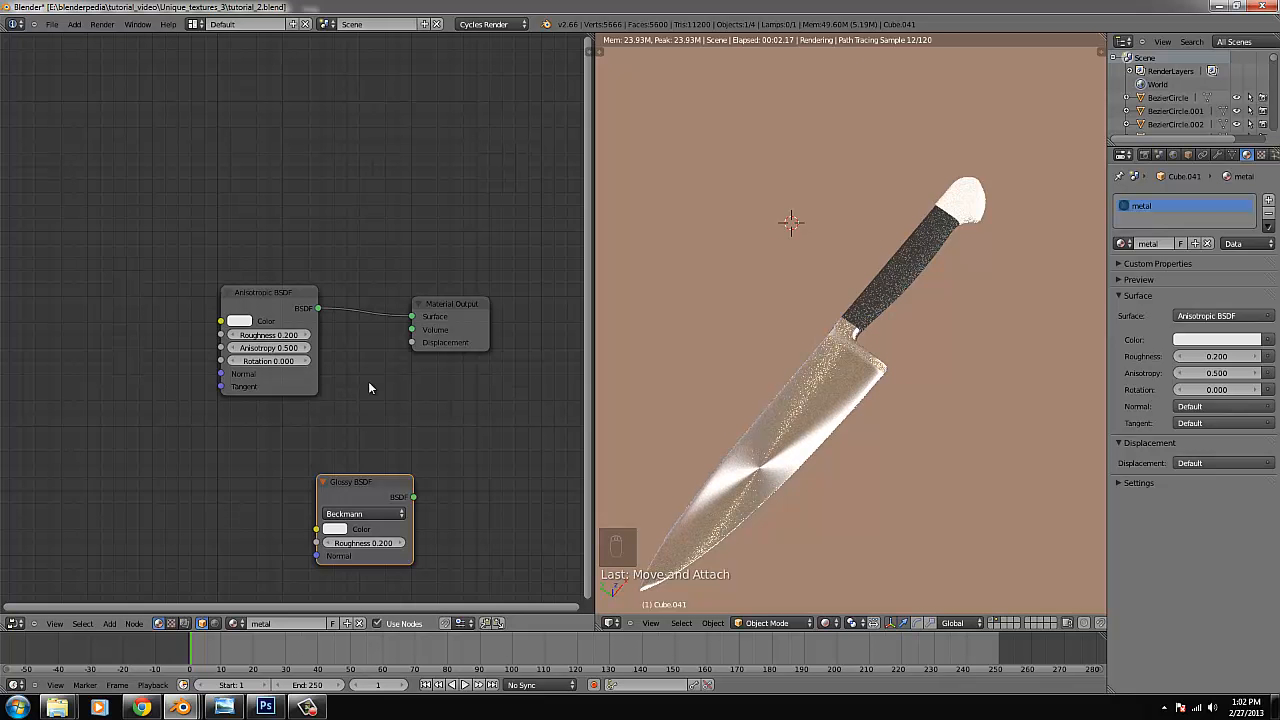
Set the Anisotropic BSDF's roughness to 1.
scroll(368, 382, up, 4)
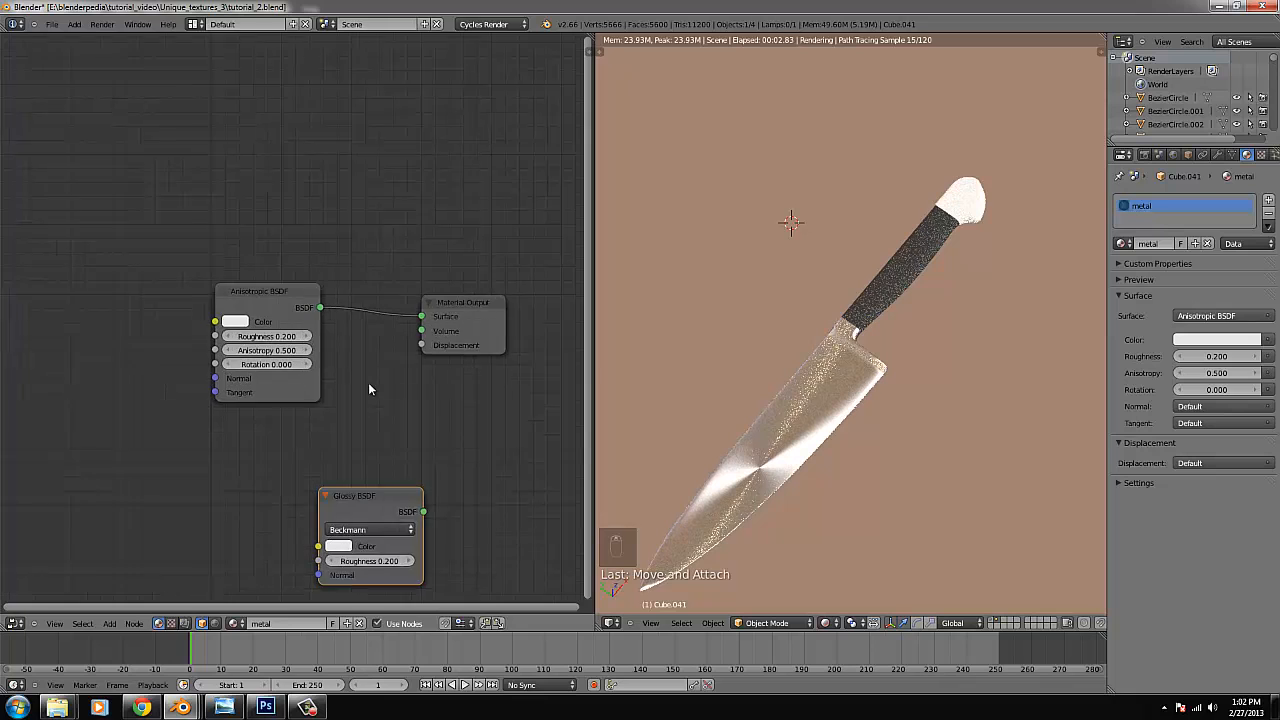
click(285, 340)
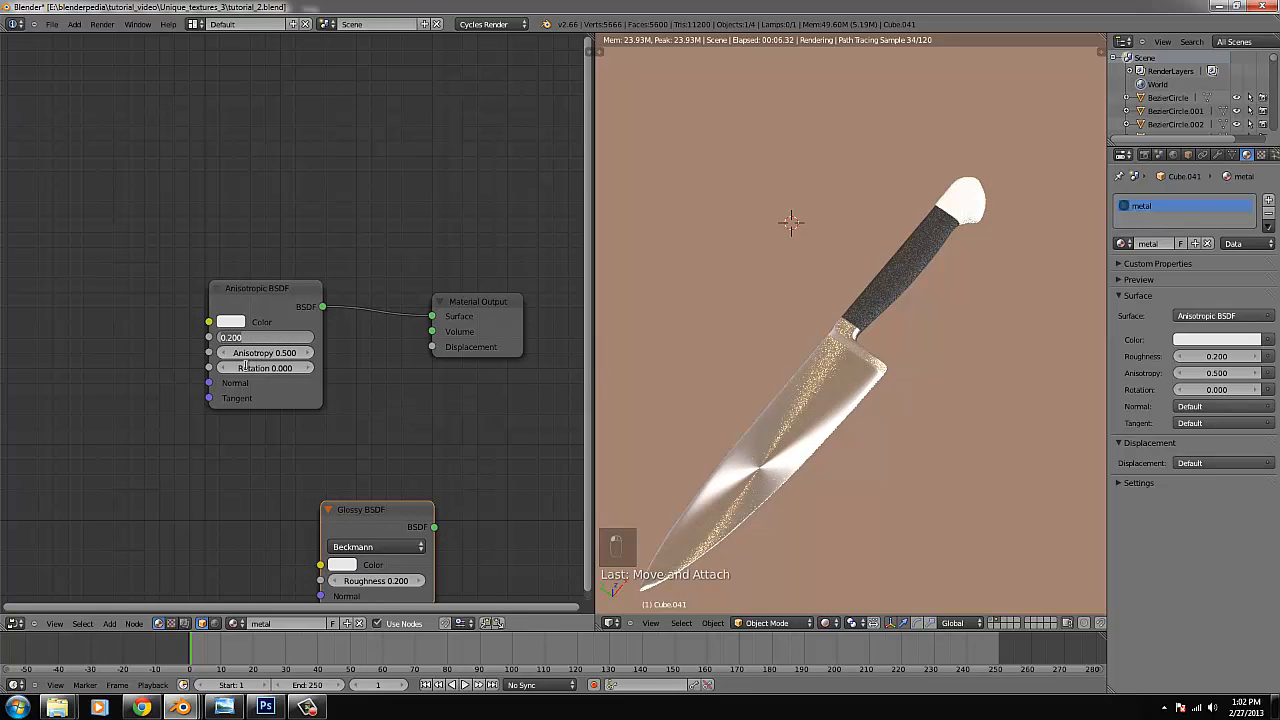
text(1)
key(Return)
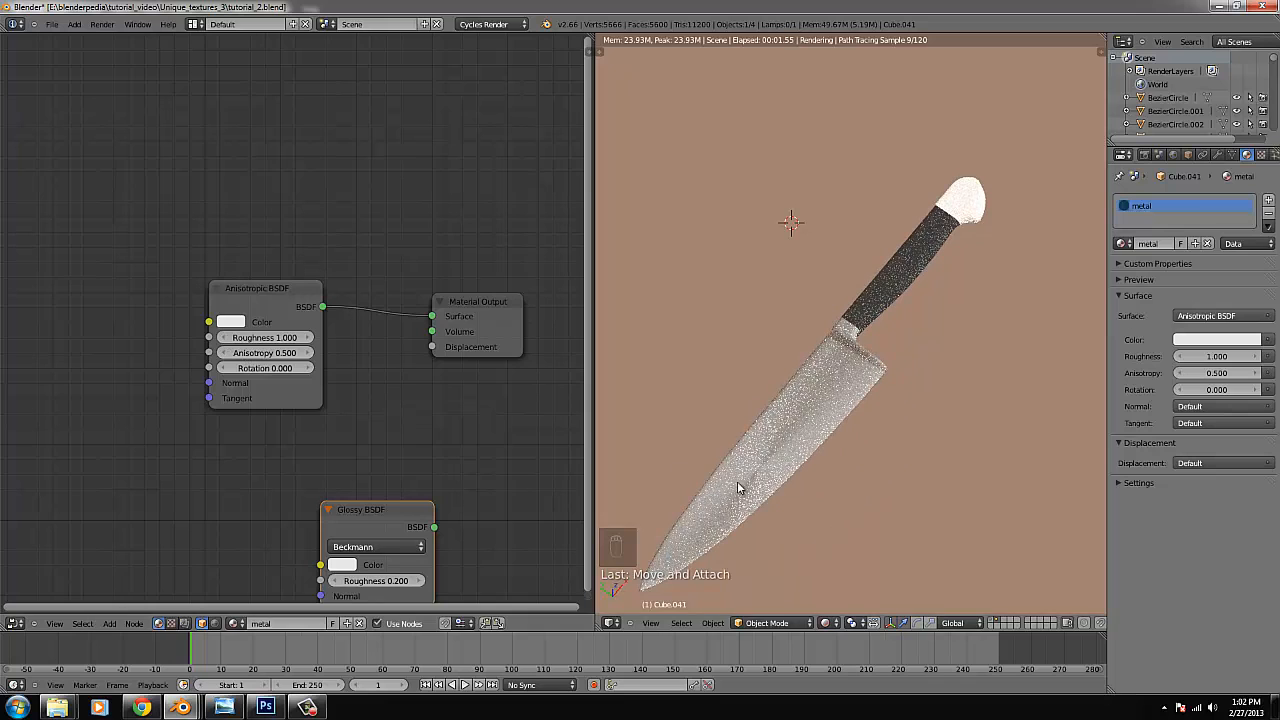
click(279, 338)
click(361, 381)
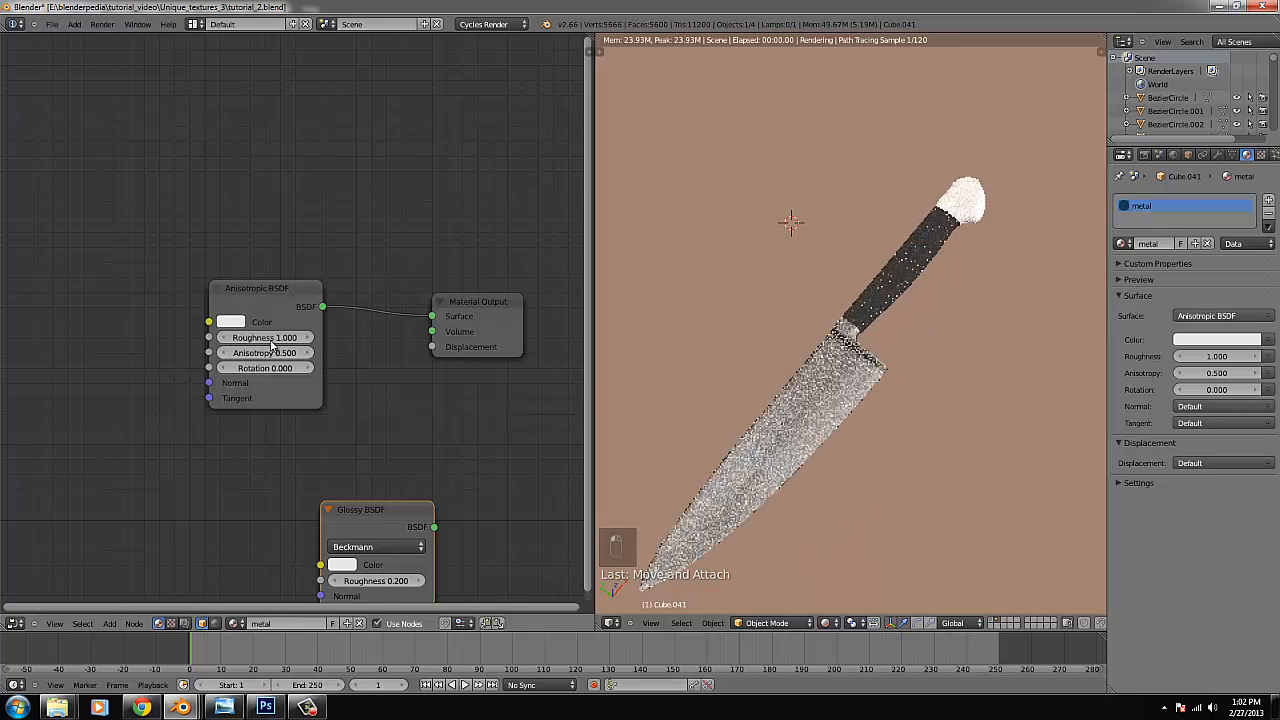
Set the Anisotropic BSDF's roughness to 0.1.
click(278, 338)
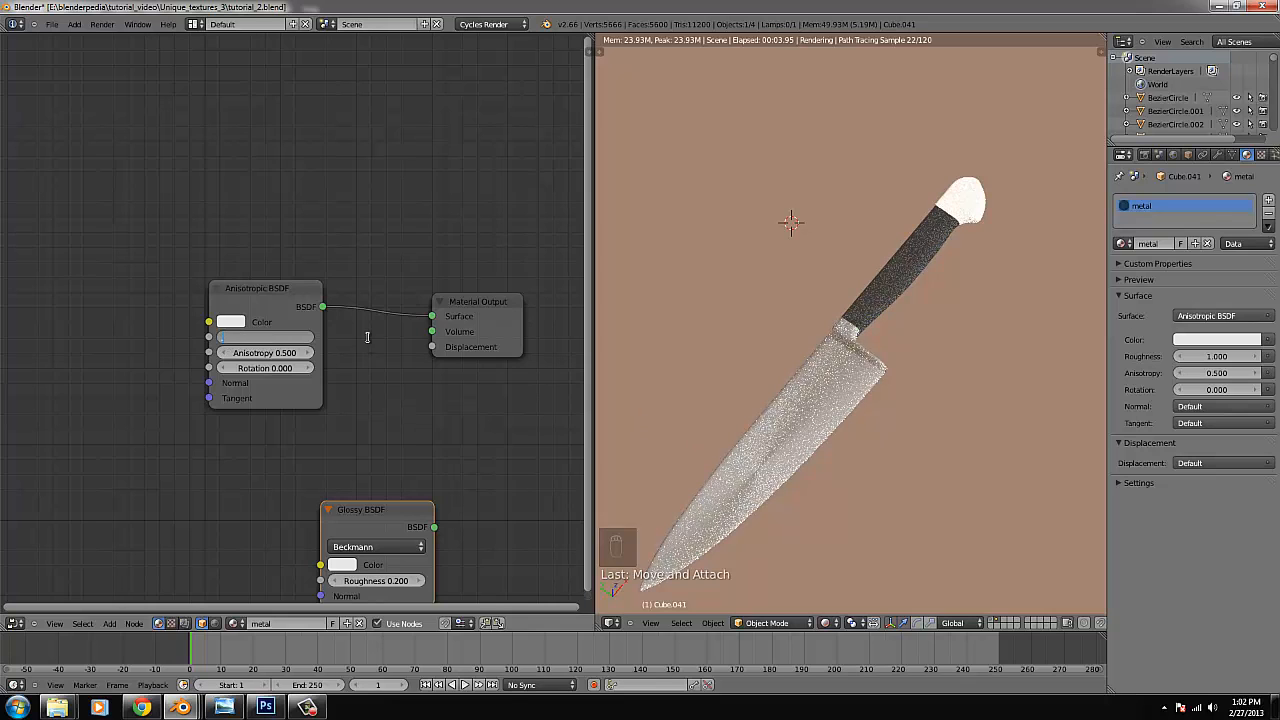
text(0.1)
key(Return)
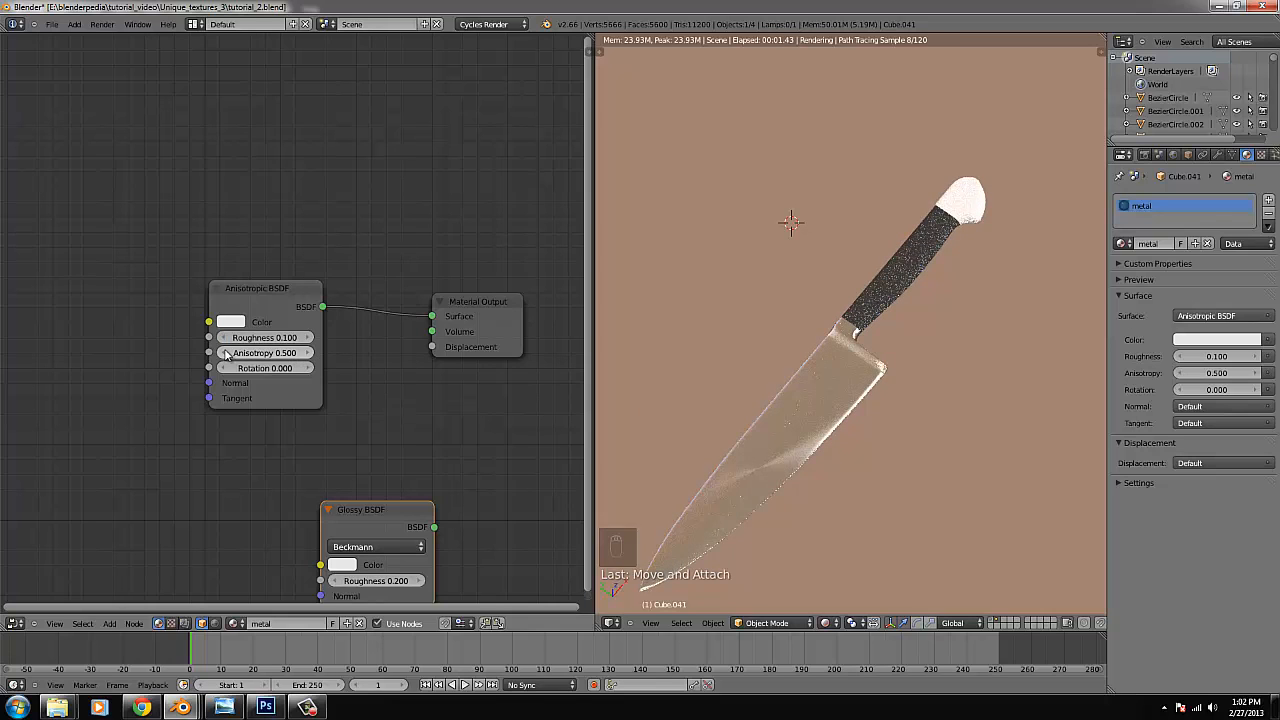
Try a lower anisotropy of 0.3, raise it to 0.7, and check the blade's highlight from other angles.
click(226, 353)
click(226, 353)
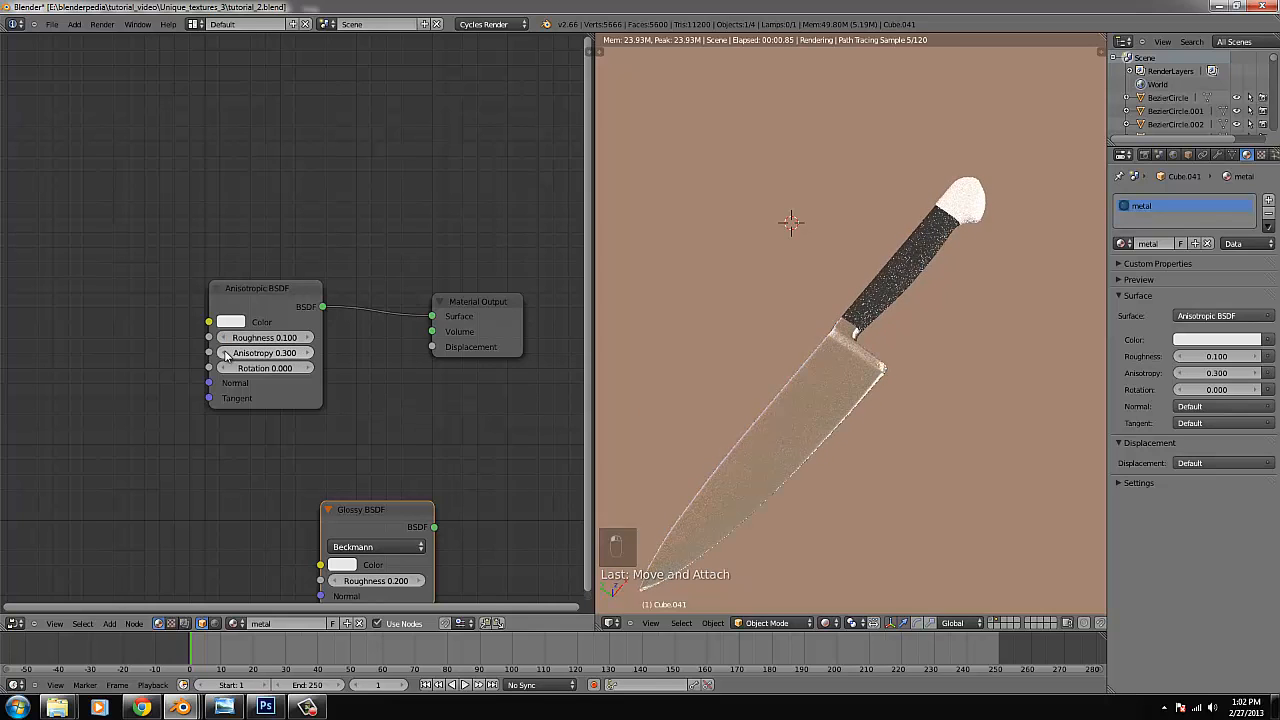
click(226, 355)
click(303, 354)
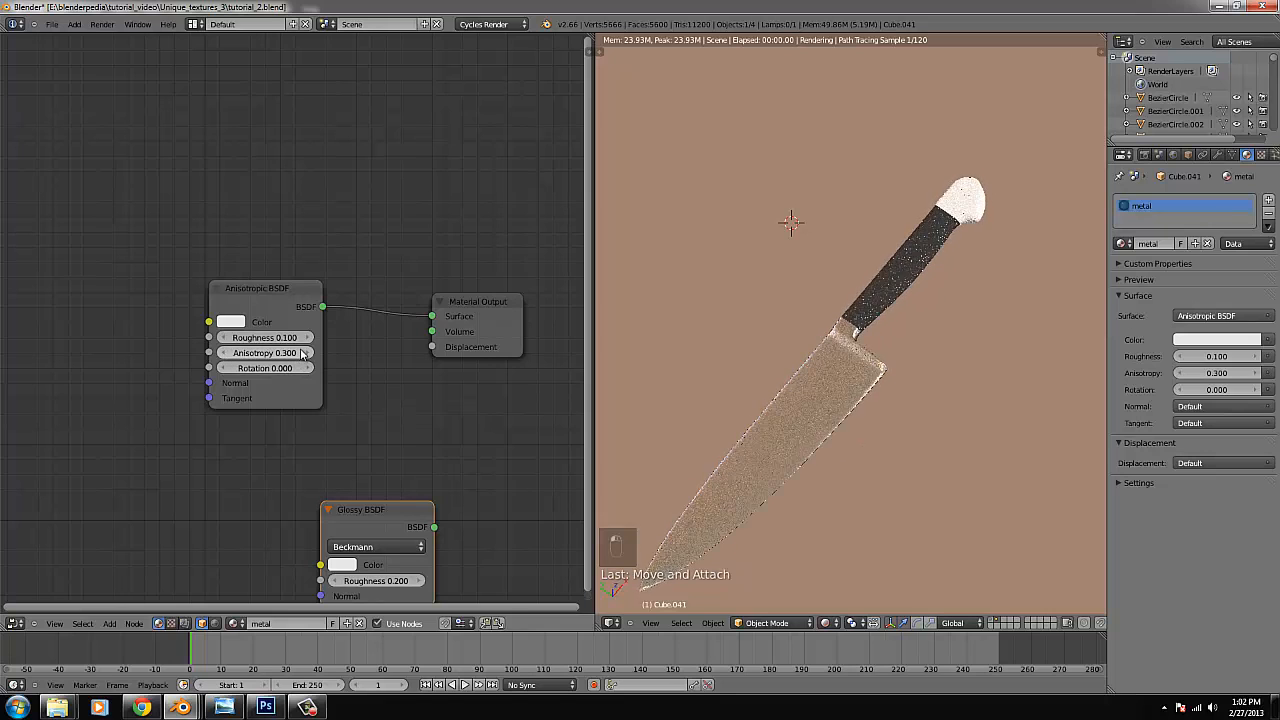
click(303, 354)
click(303, 354)
click(303, 354)
click(303, 354)
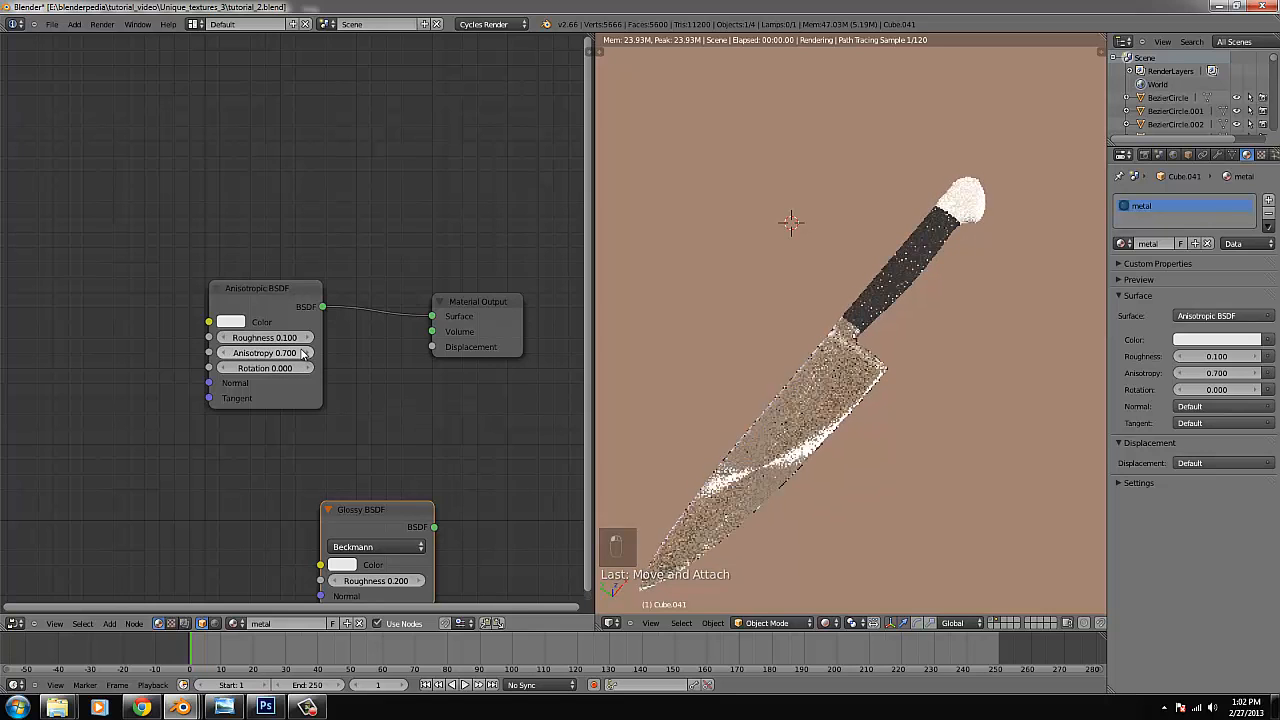
middle_drag(650, 450, 805, 446)
scroll(770, 470, up, 4)
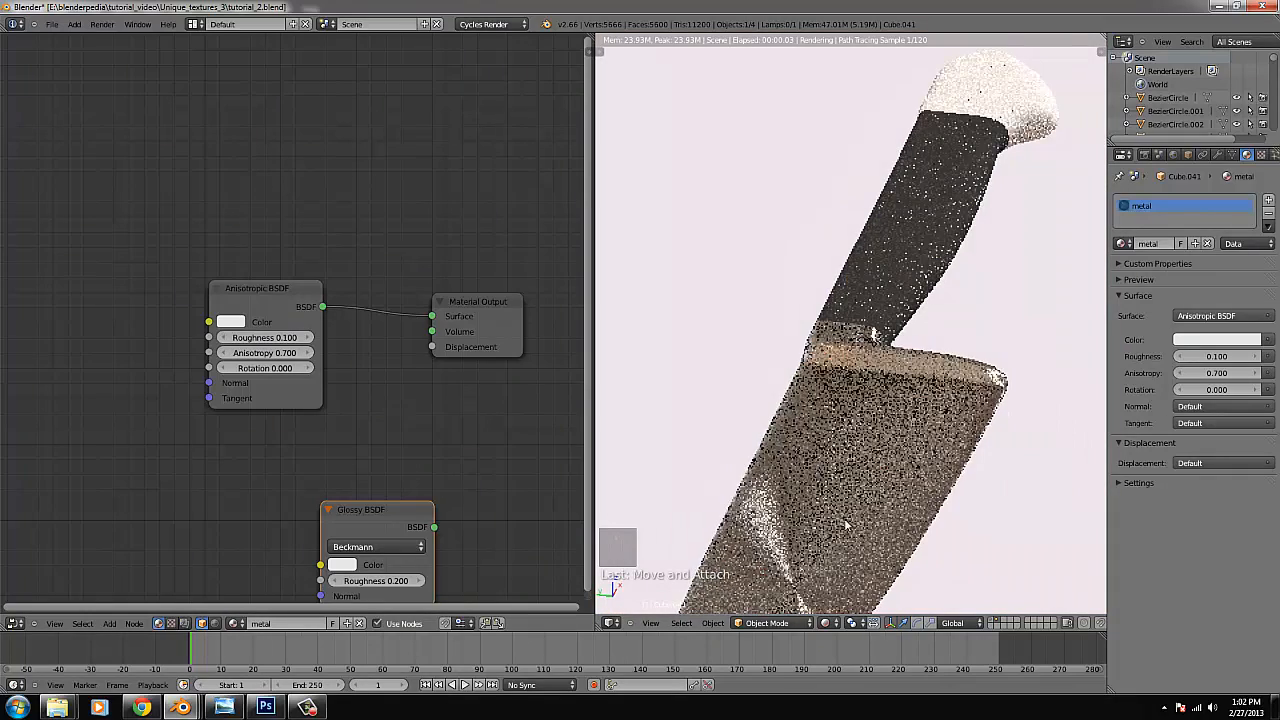
scroll(845, 525, down, 4)
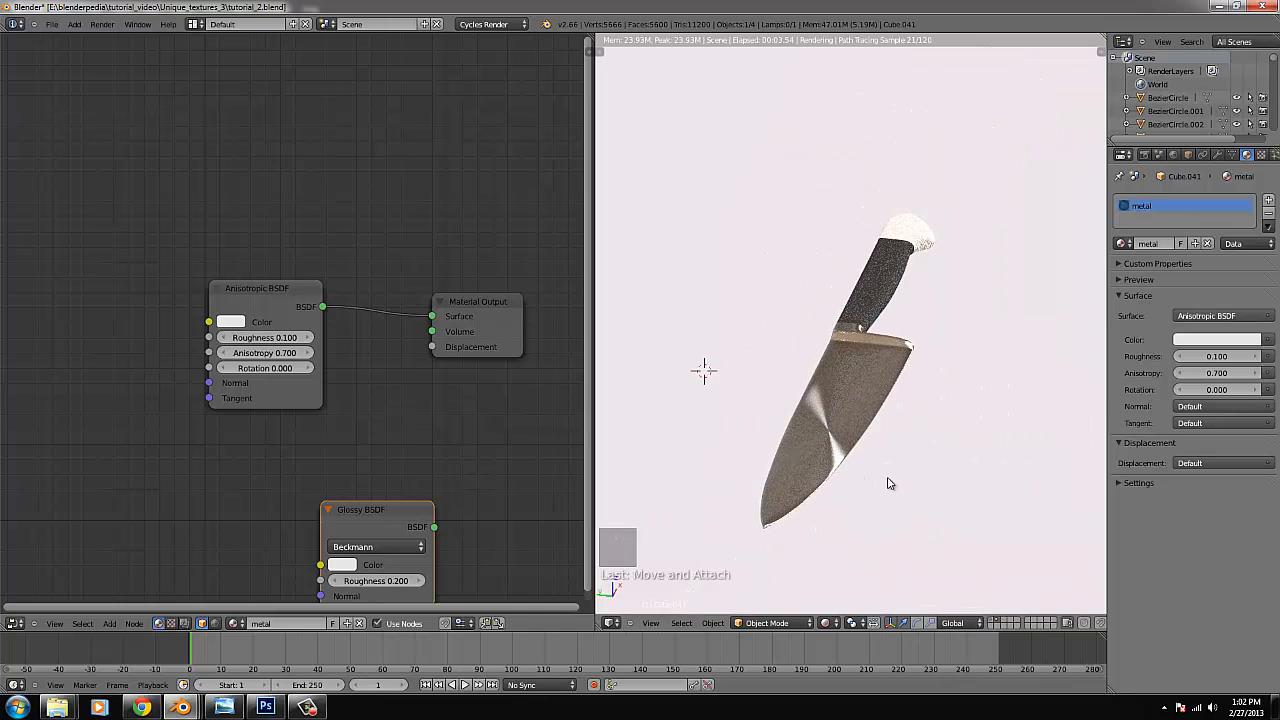
middle_drag(890, 484, 850, 494)
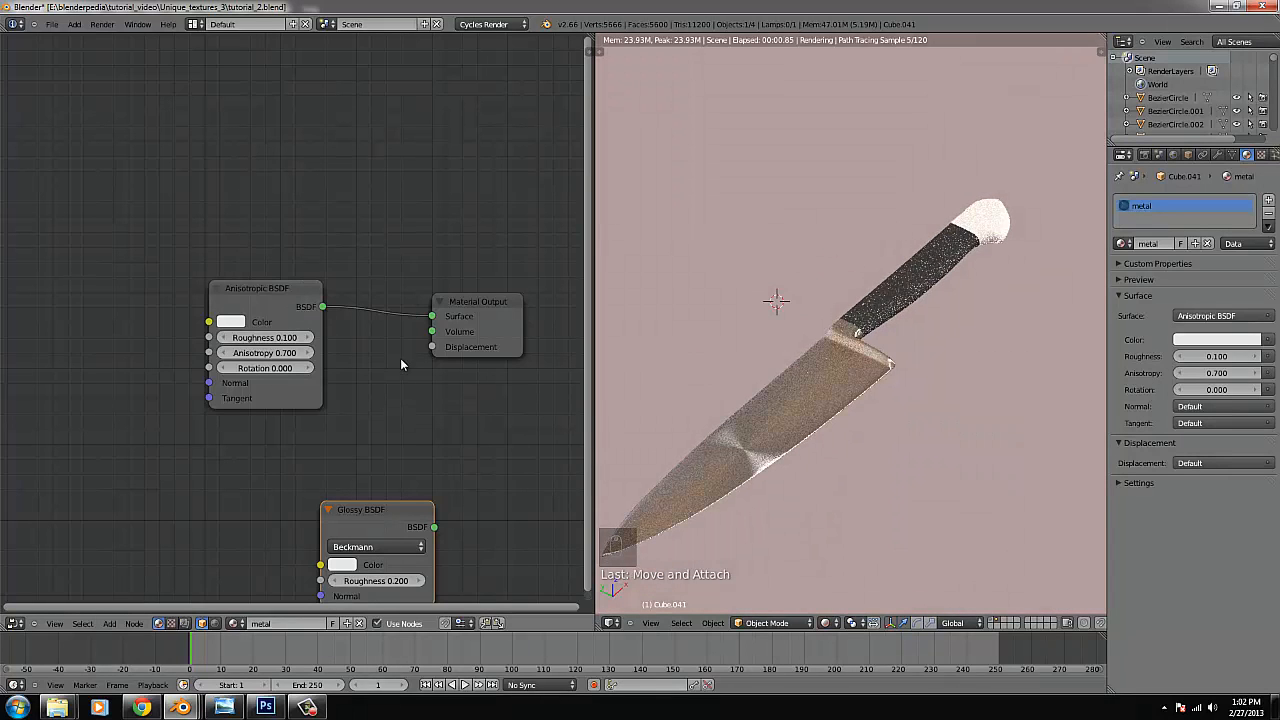
Add a Tangent input node beside the Anisotropic BSDF and link it to that shader's Tangent input.
click(110, 623)
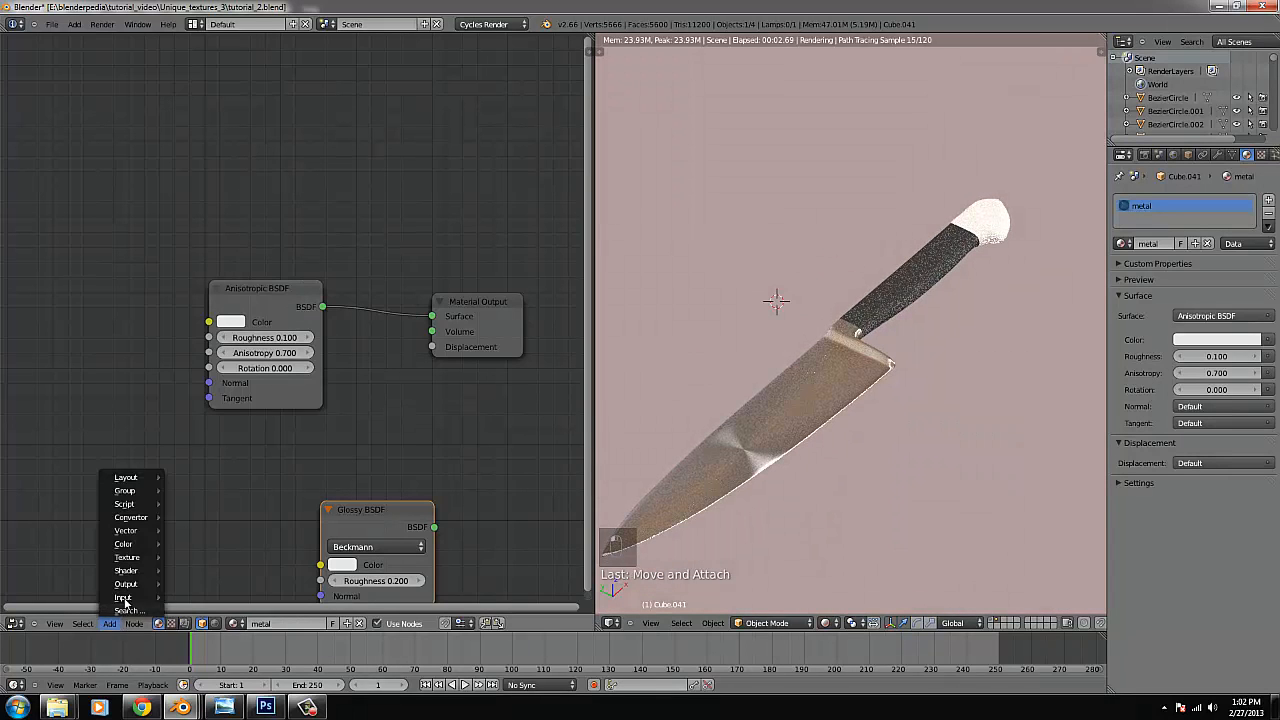
mouse_move(122, 598)
click(205, 597)
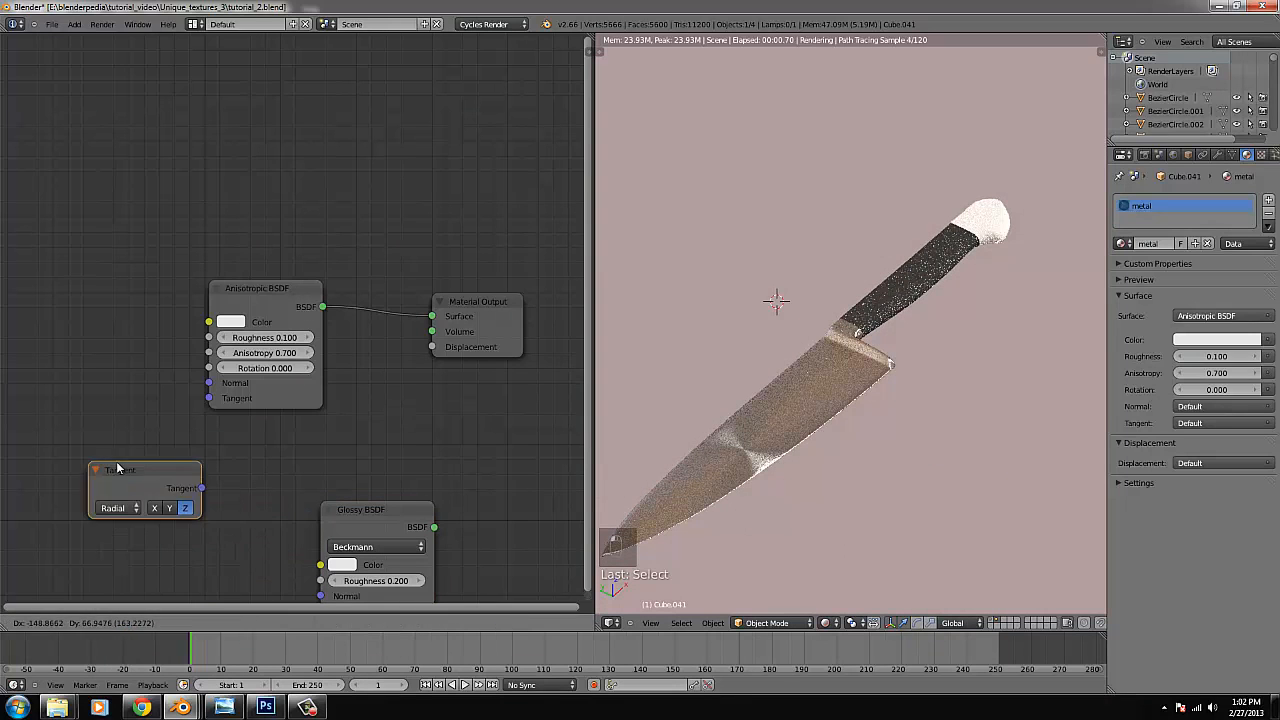
click(94, 462)
drag(211, 404, 210, 400)
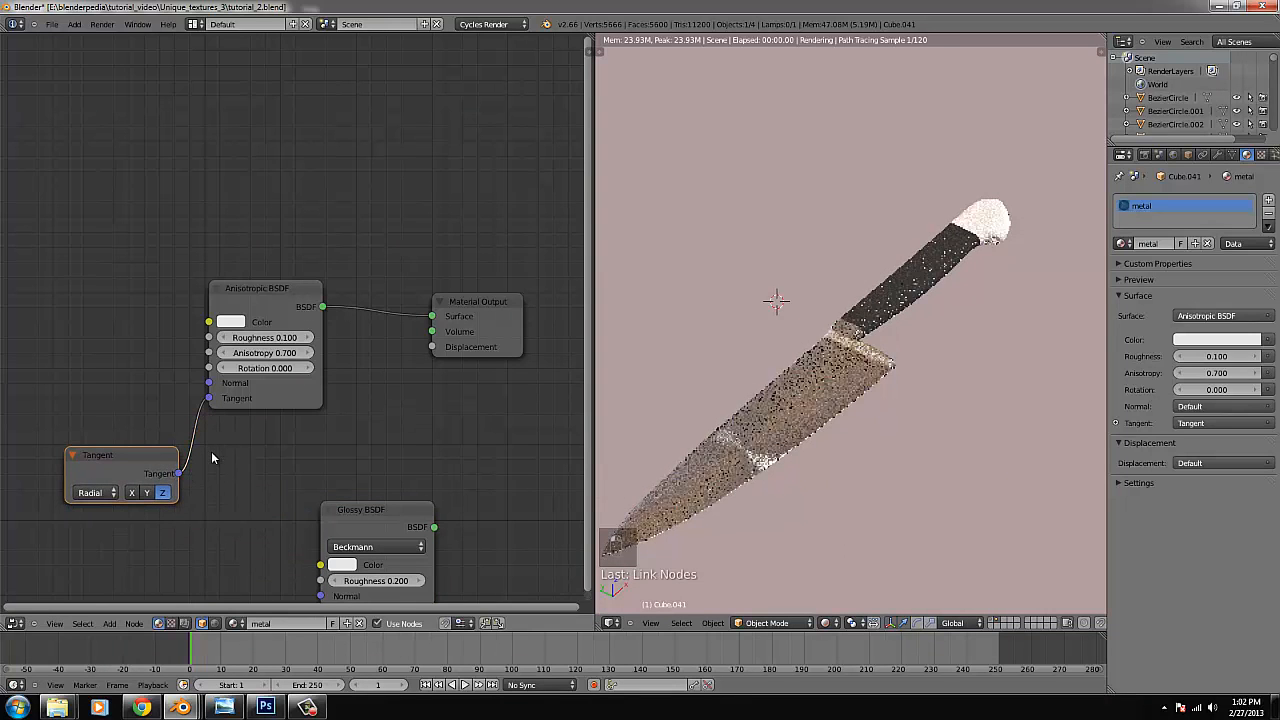
Switch the Tangent node from Radial to UV Map using UVMap, and check the blade up close and from the top.
click(96, 492)
click(96, 462)
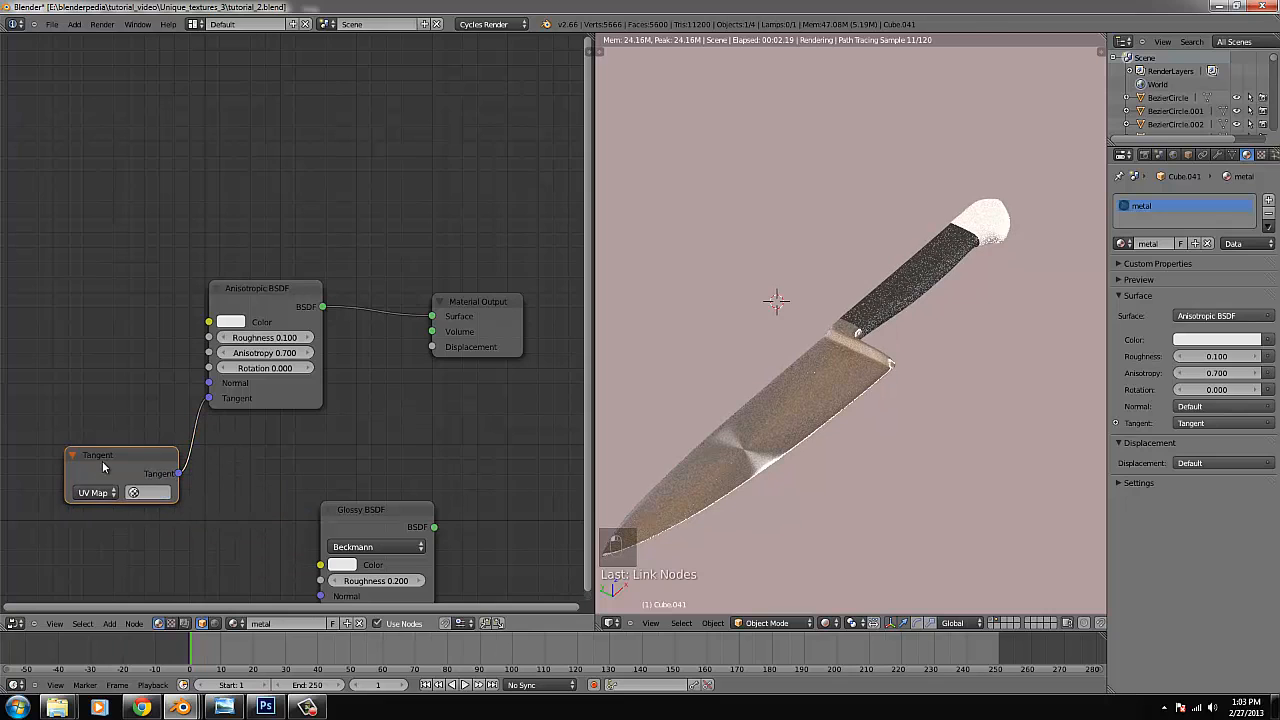
click(164, 497)
click(152, 516)
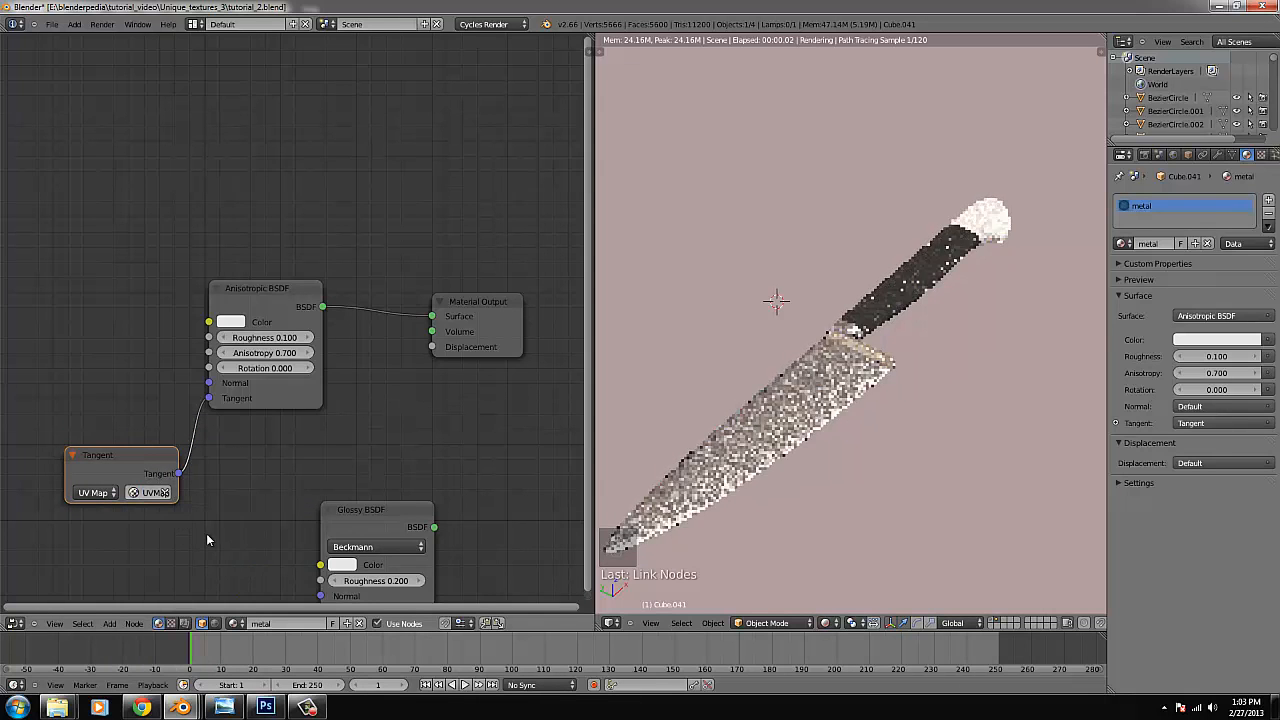
scroll(858, 425, up, 5)
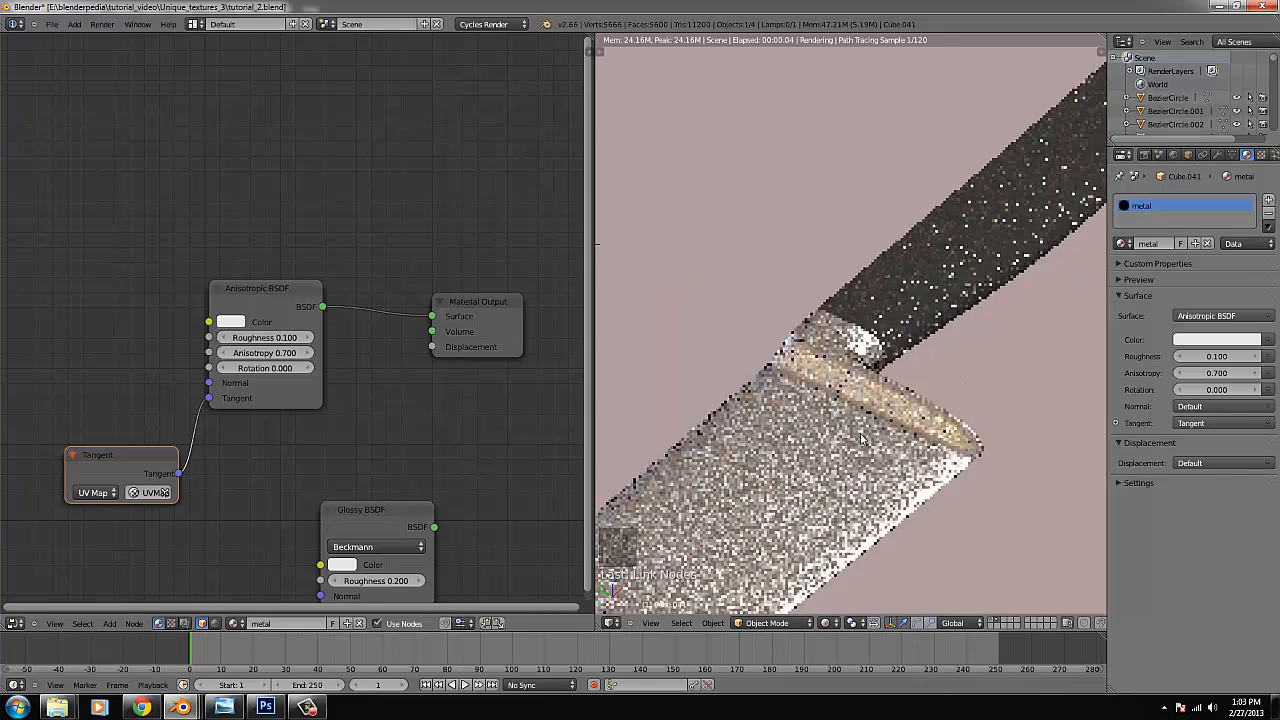
scroll(862, 440, up, 4)
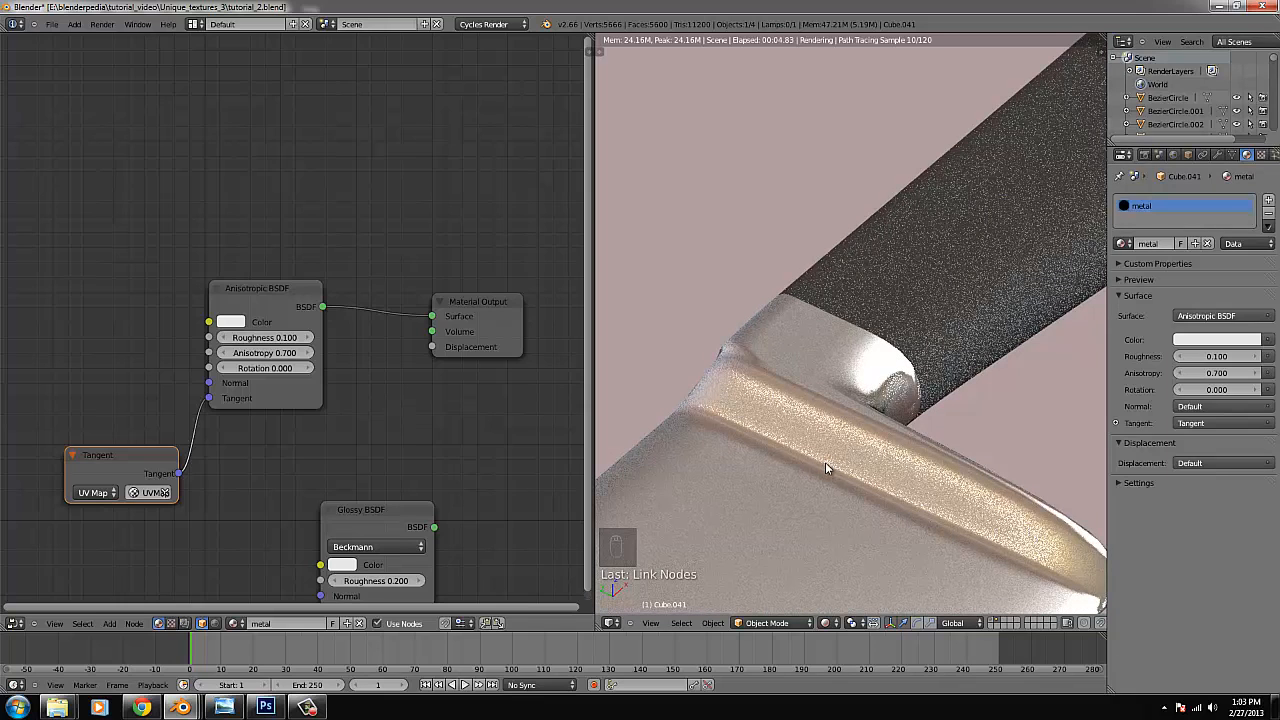
scroll(826, 468, down, 8)
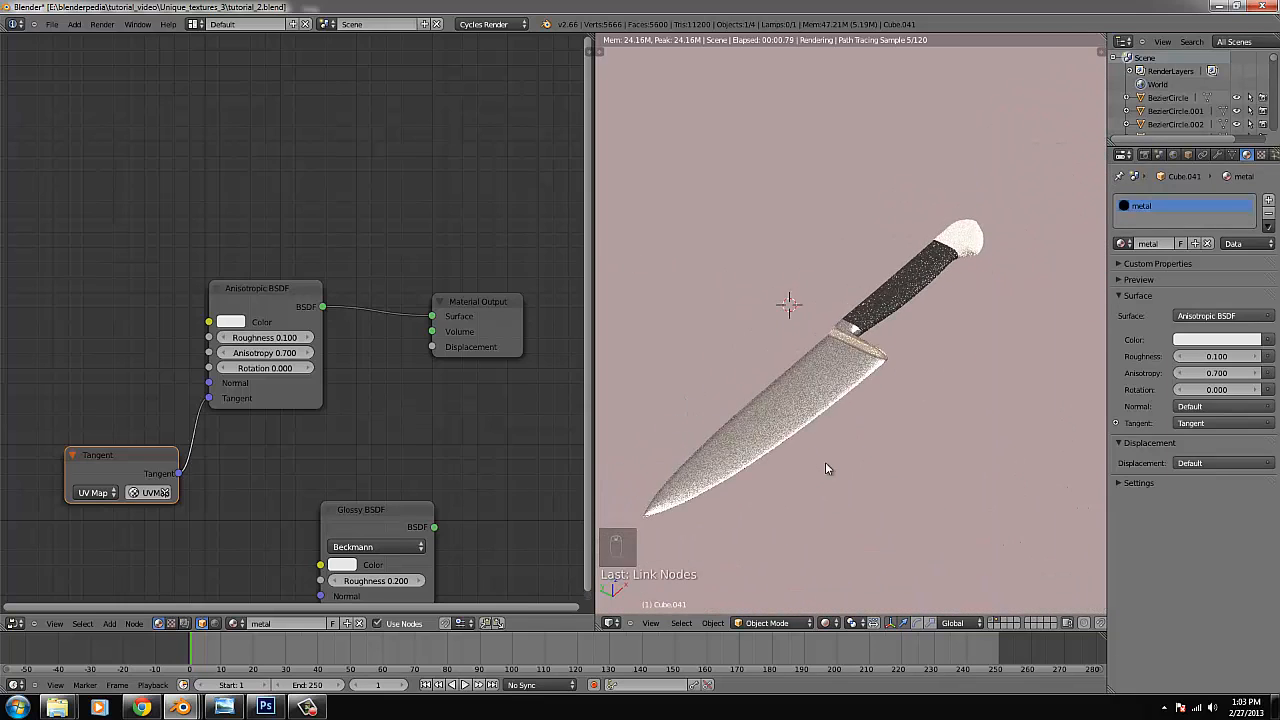
key(KP_7)
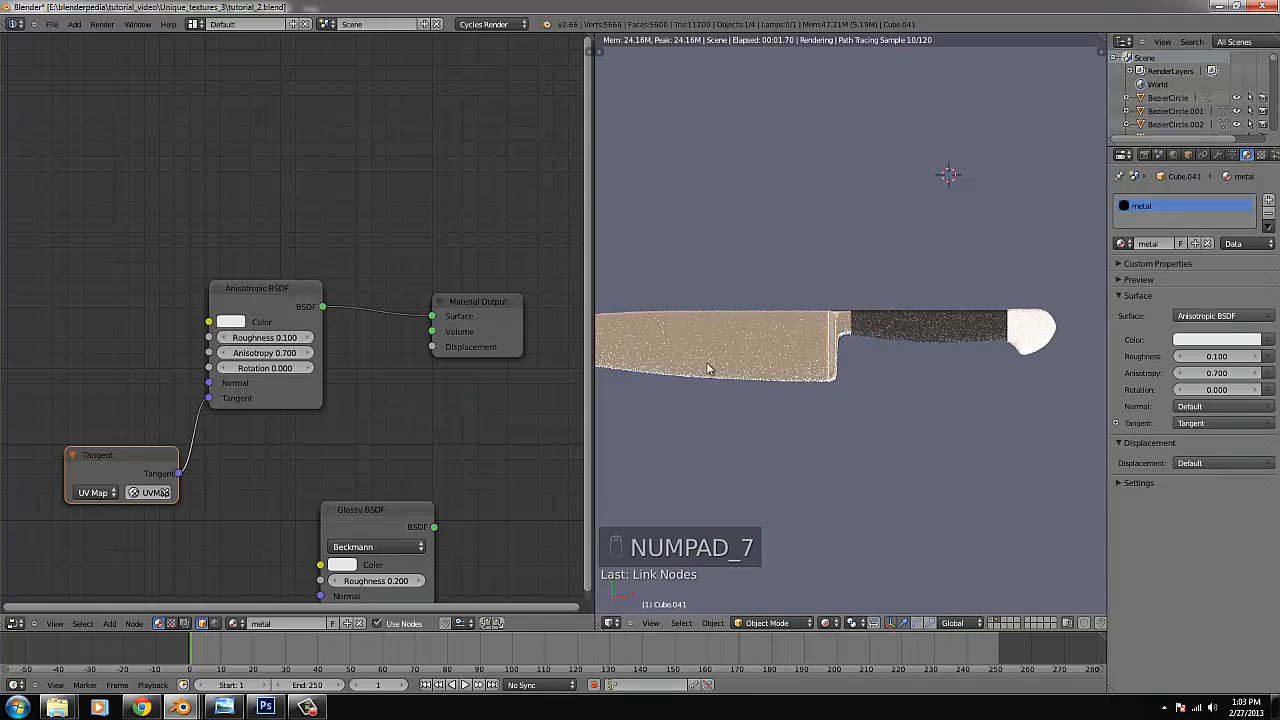
Move the unused Glossy BSDF node aside and delete it.
scroll(452, 470, down, 1)
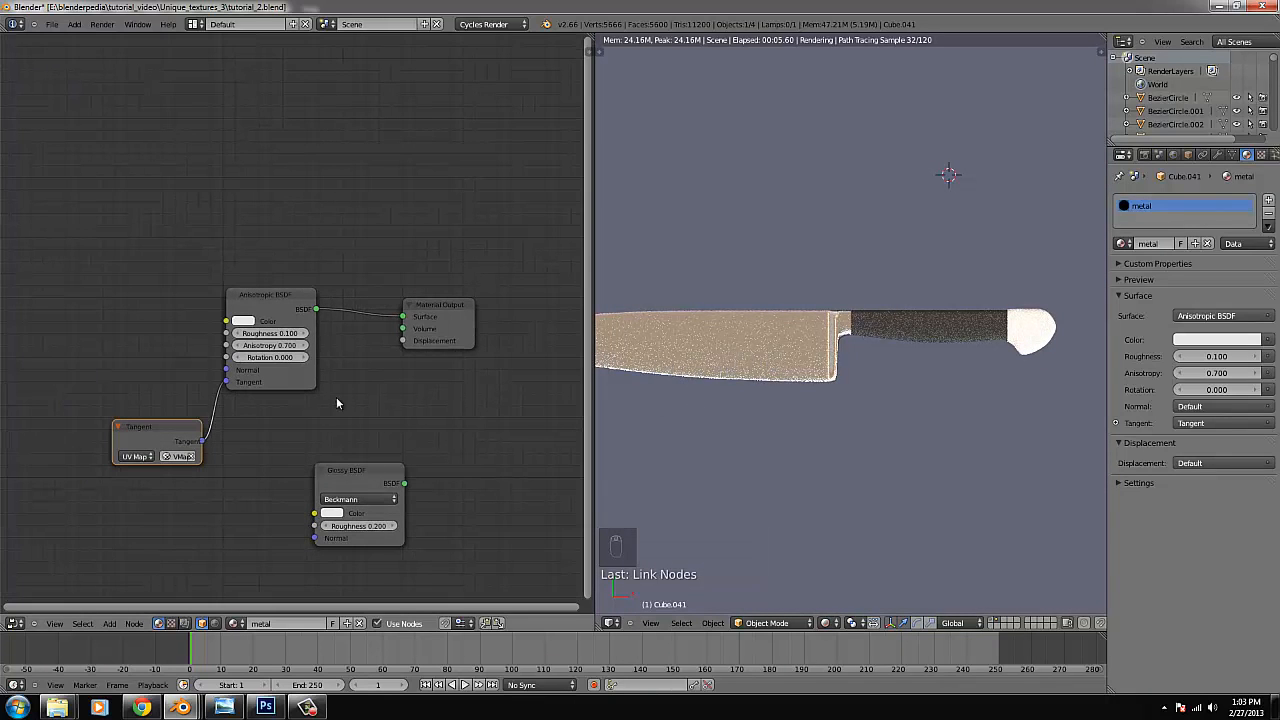
drag(374, 481, 488, 498)
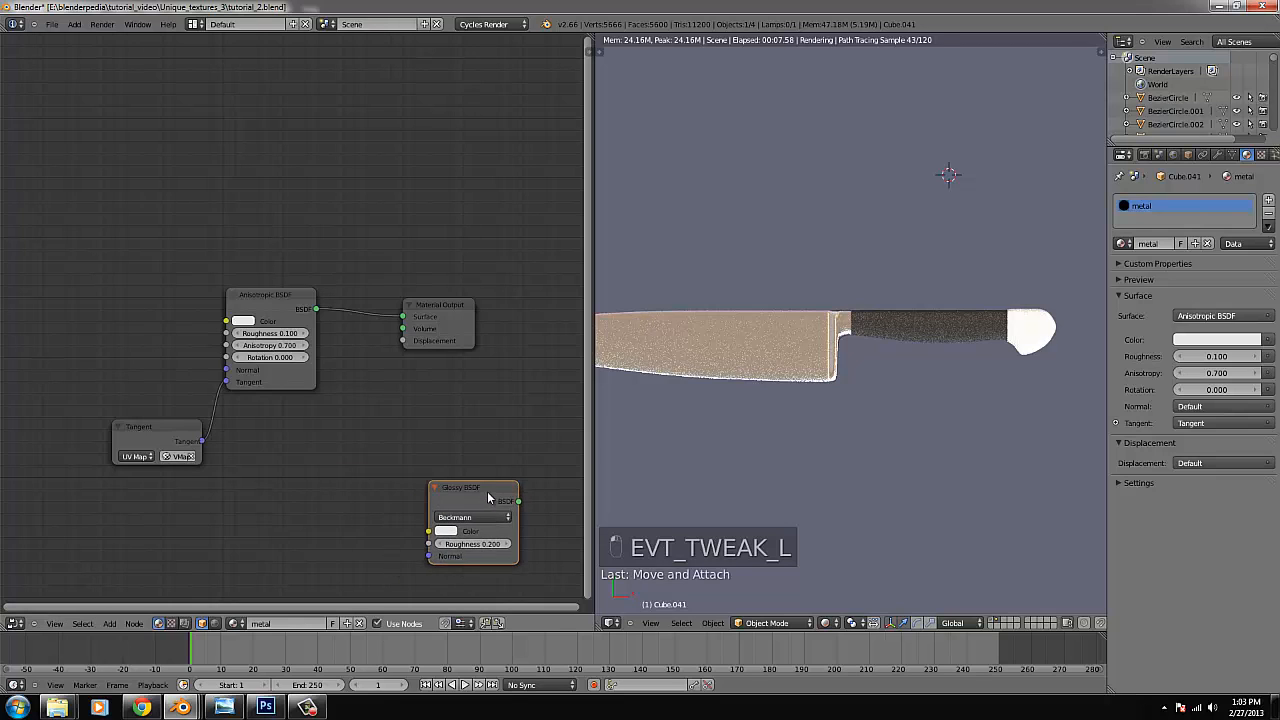
key(Delete)
Add an Image Texture node and place it below the Tangent node.
click(109, 623)
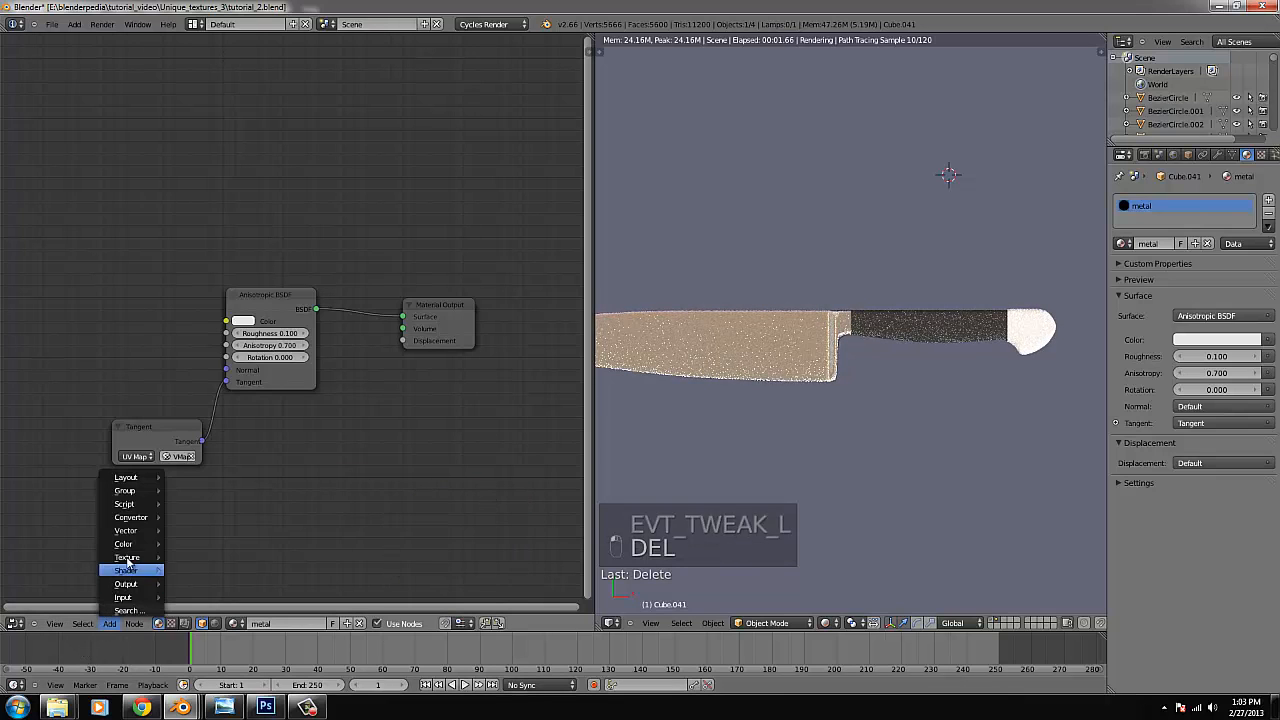
mouse_move(127, 557)
click(205, 424)
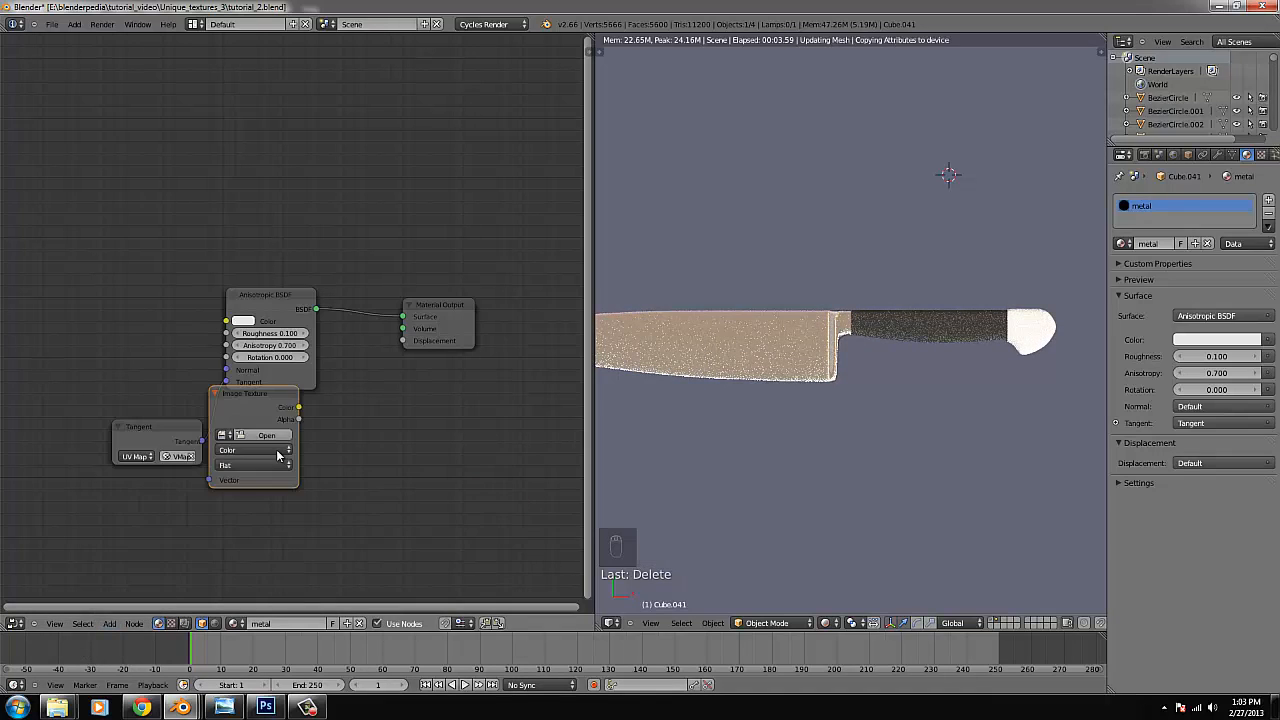
click(201, 529)
middle_drag(245, 551, 309, 455)
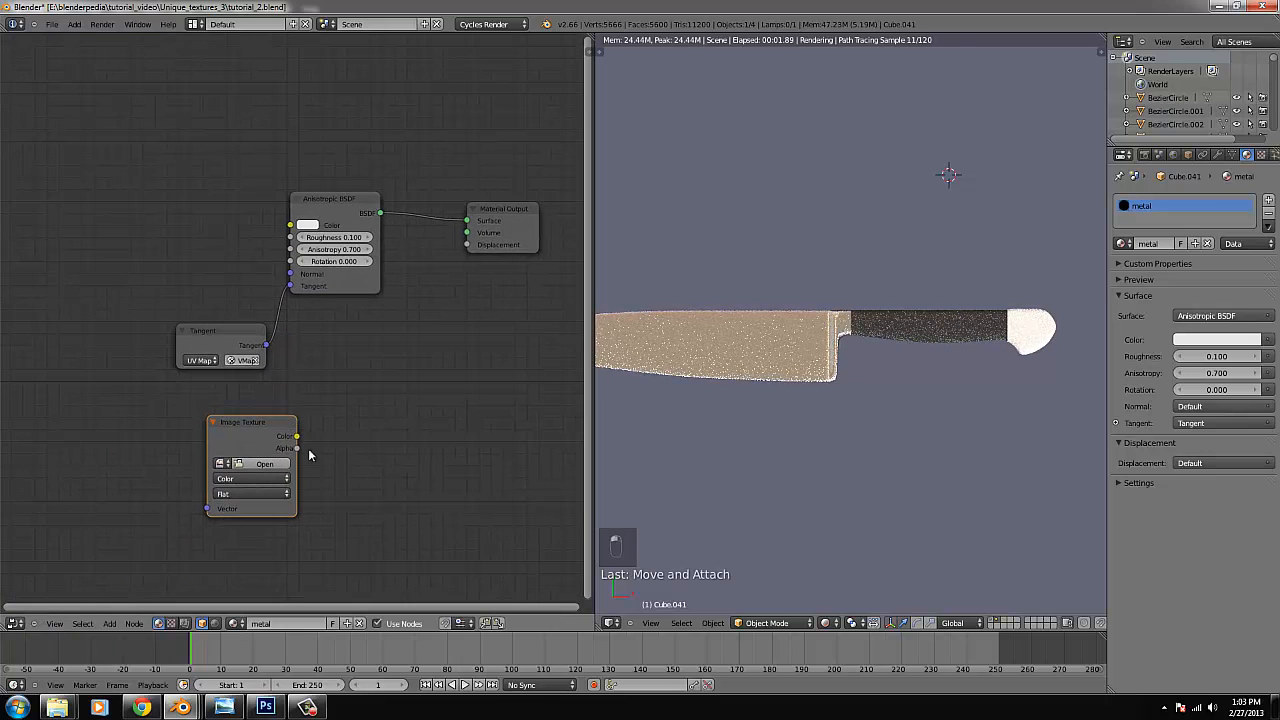
Load metal_scratch.jpg into the Image Texture node, browsing the files as thumbnails.
click(265, 464)
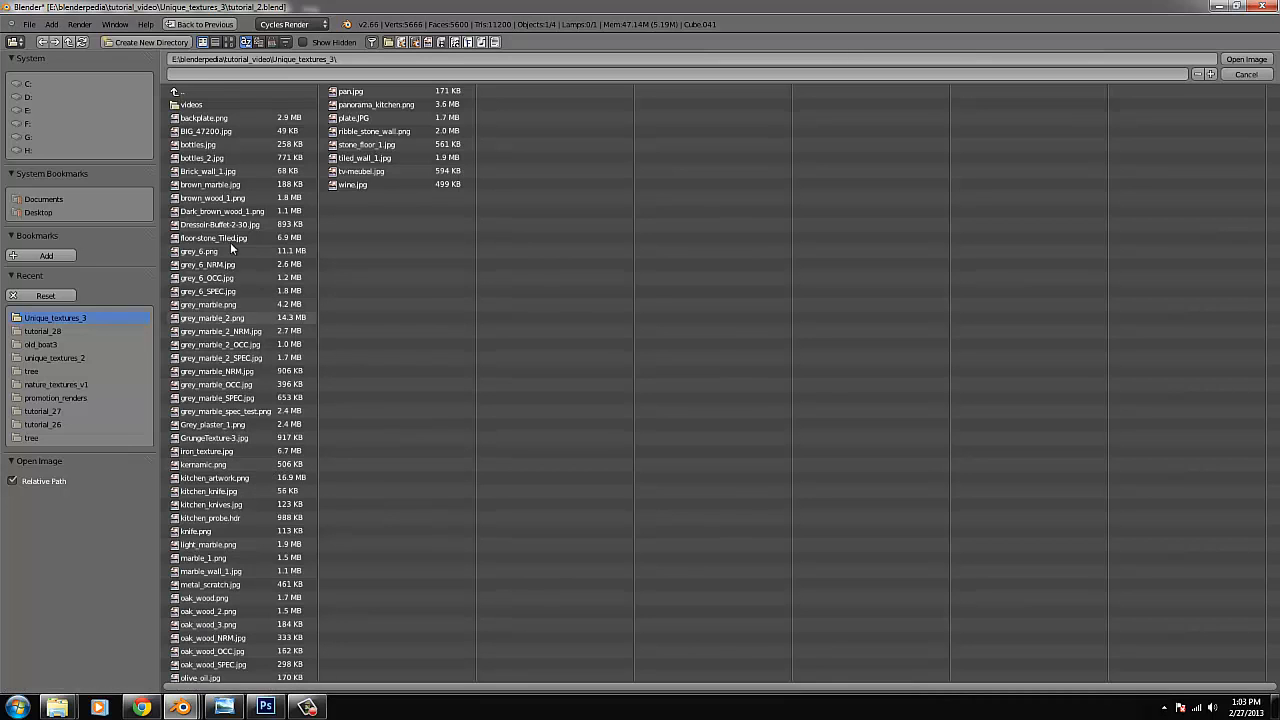
click(246, 43)
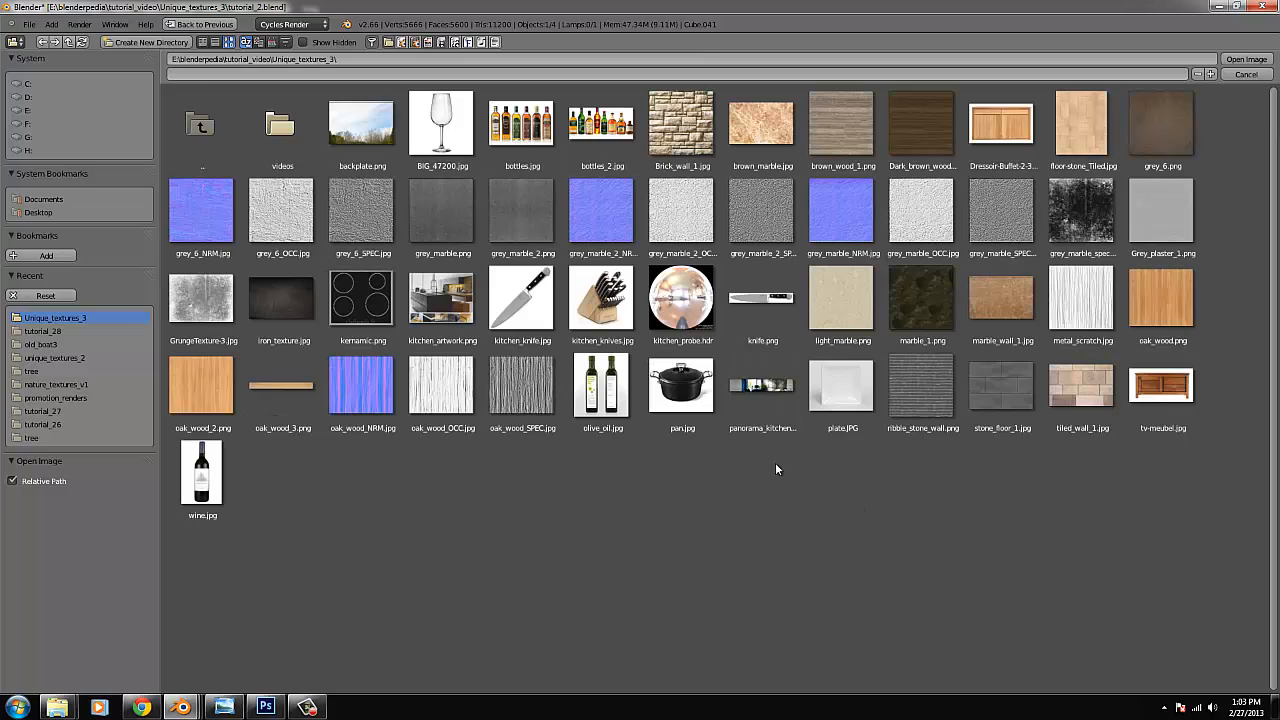
click(1075, 308)
click(1246, 59)
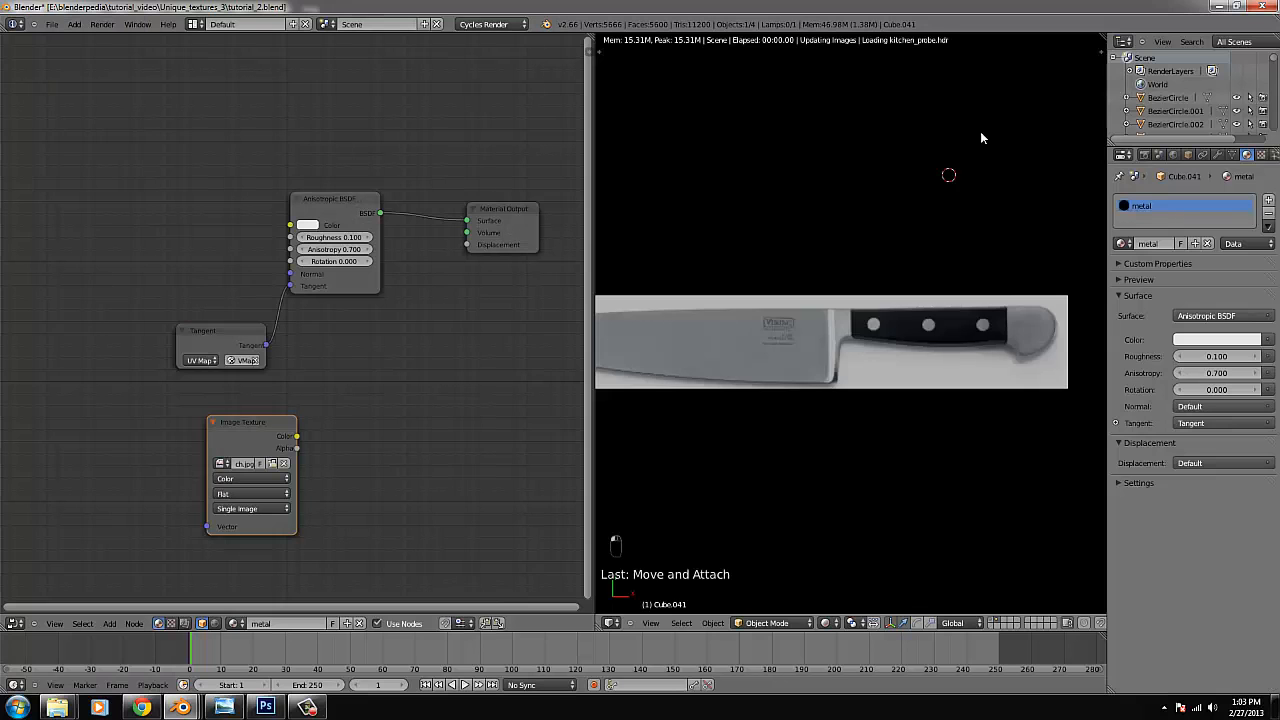
Add a color Mix node beside the Image Texture node and set its blend type to Multiply.
click(110, 624)
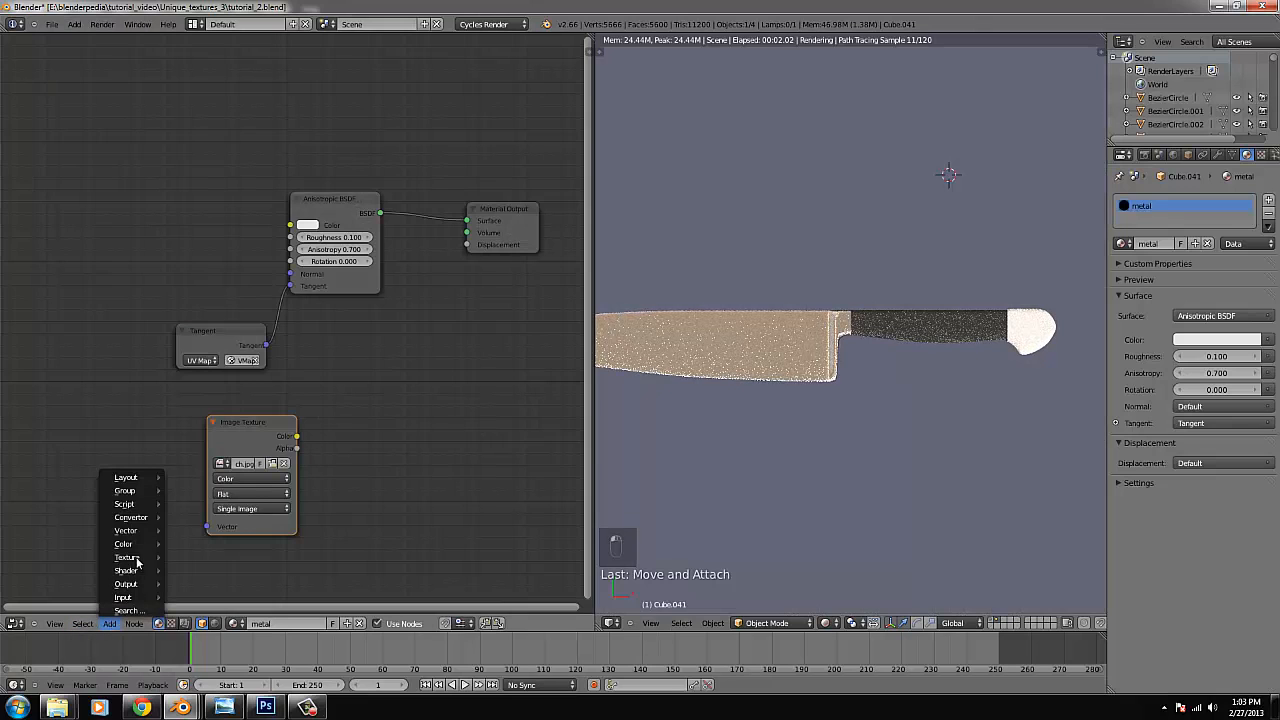
mouse_move(143, 544)
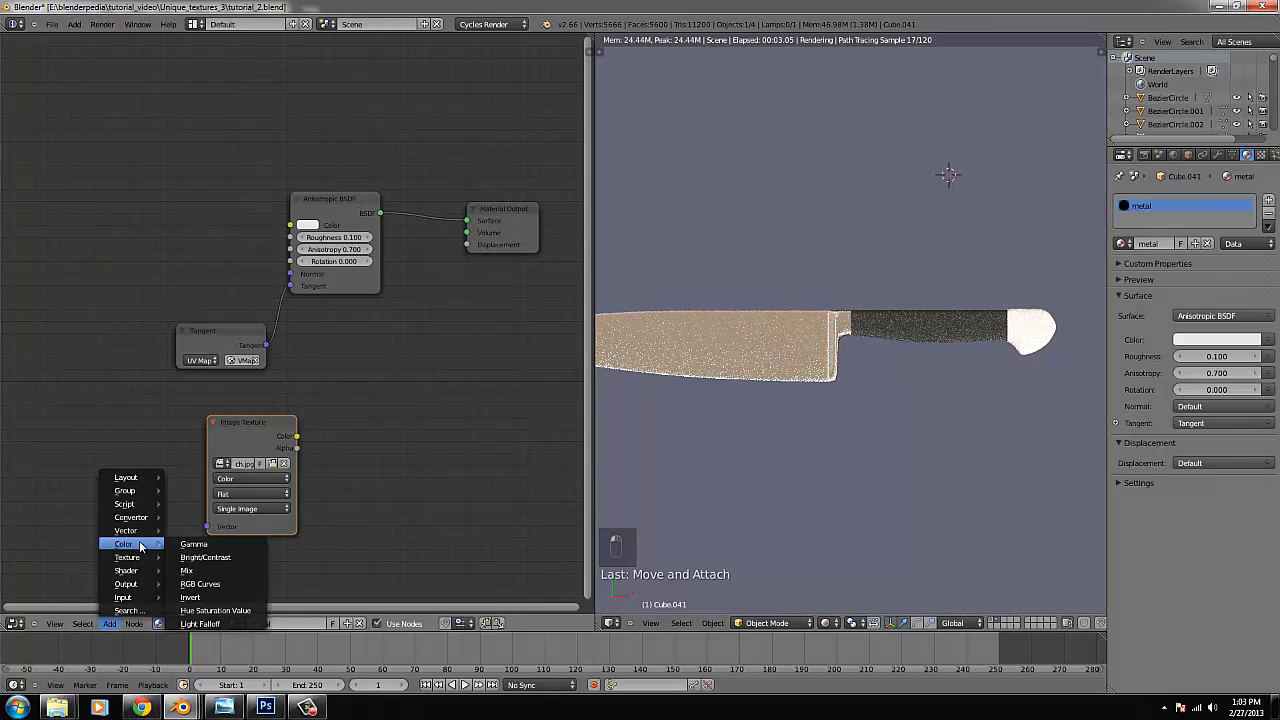
click(206, 573)
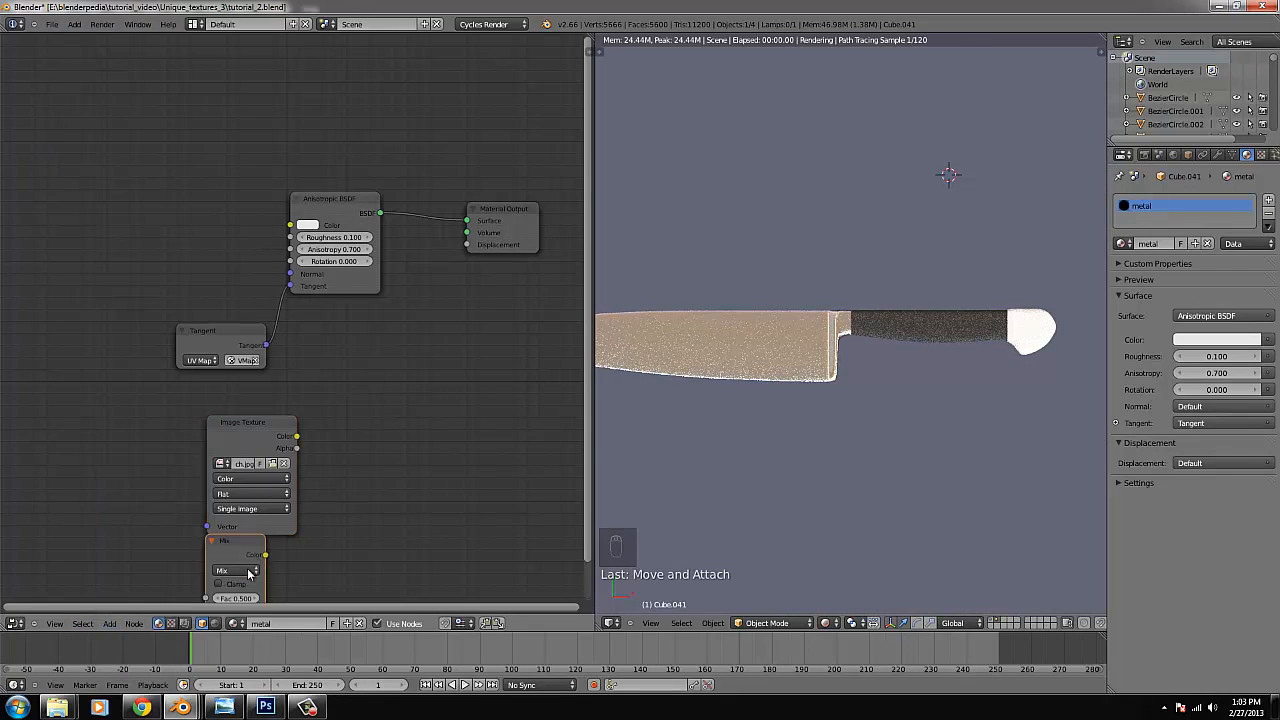
click(375, 487)
click(352, 497)
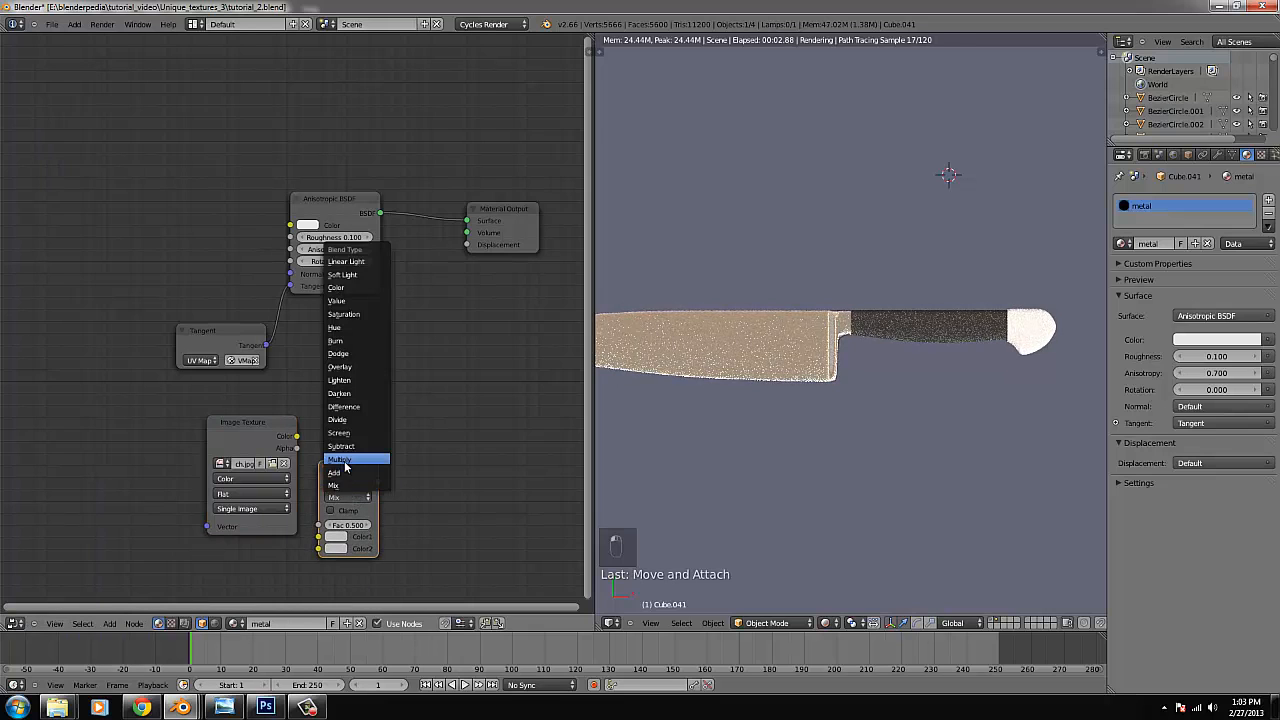
click(355, 457)
Link the Image Texture's Color to the Multiply node's Color1 with more space between them, and set Fac to 0.99.
drag(256, 436, 213, 450)
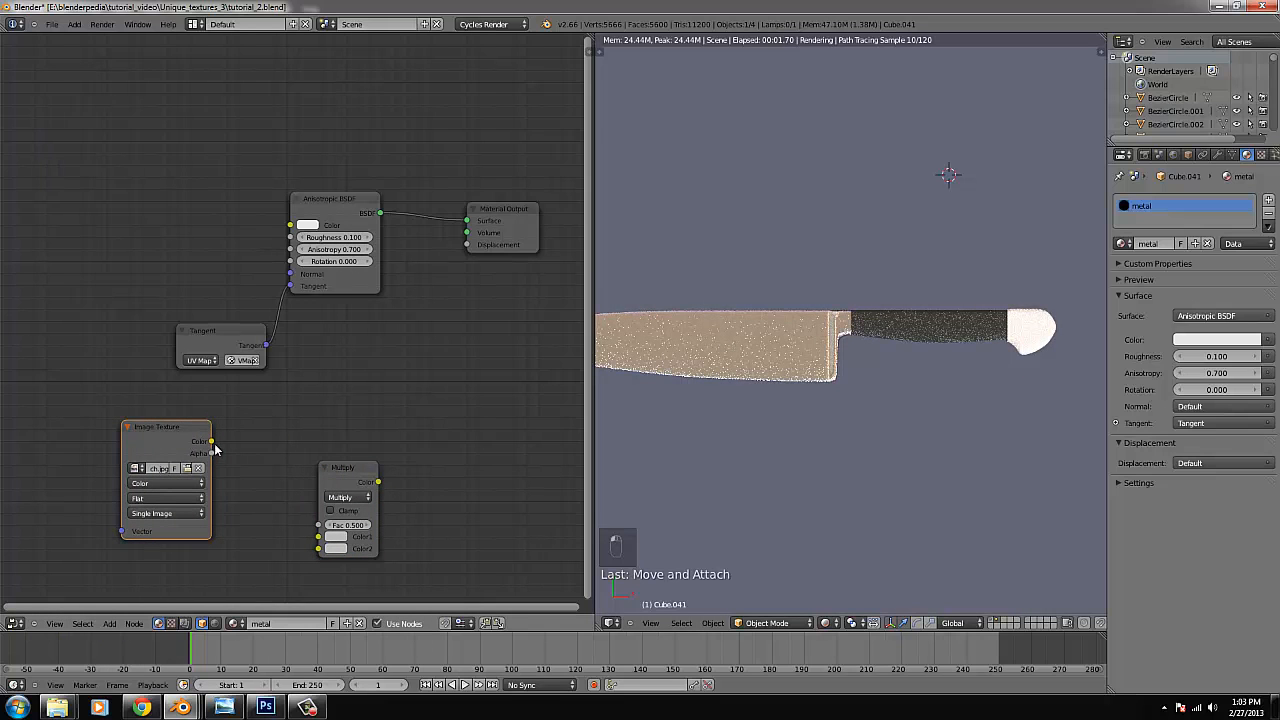
drag(285, 527, 338, 551)
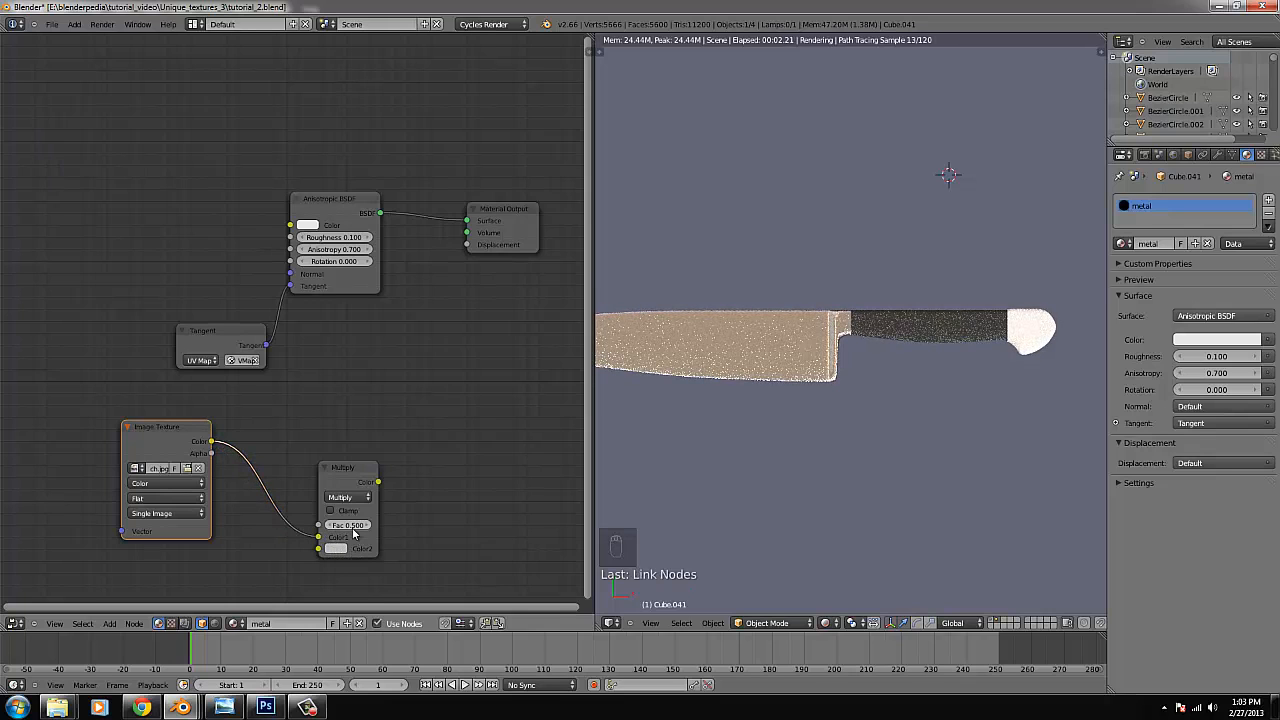
text(9)
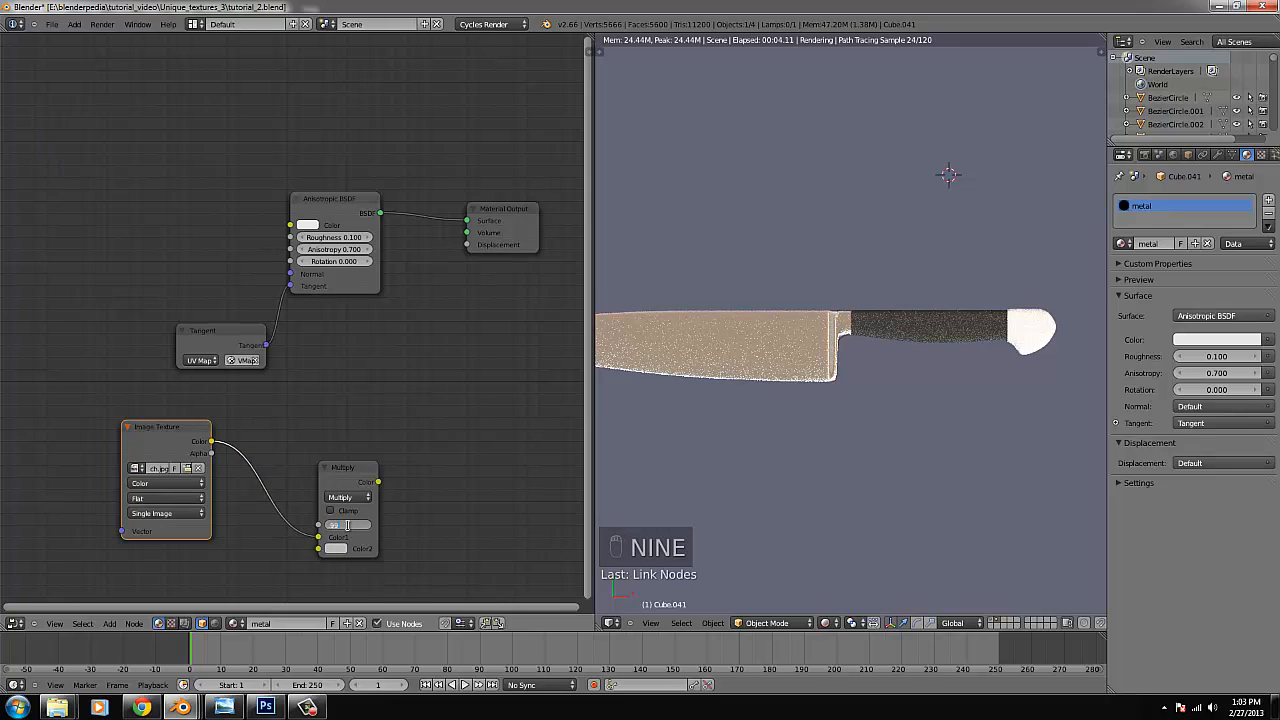
click(417, 478)
Link the Multiply node's Color output to the Material Output's Displacement and set Color2 to black.
drag(379, 482, 467, 245)
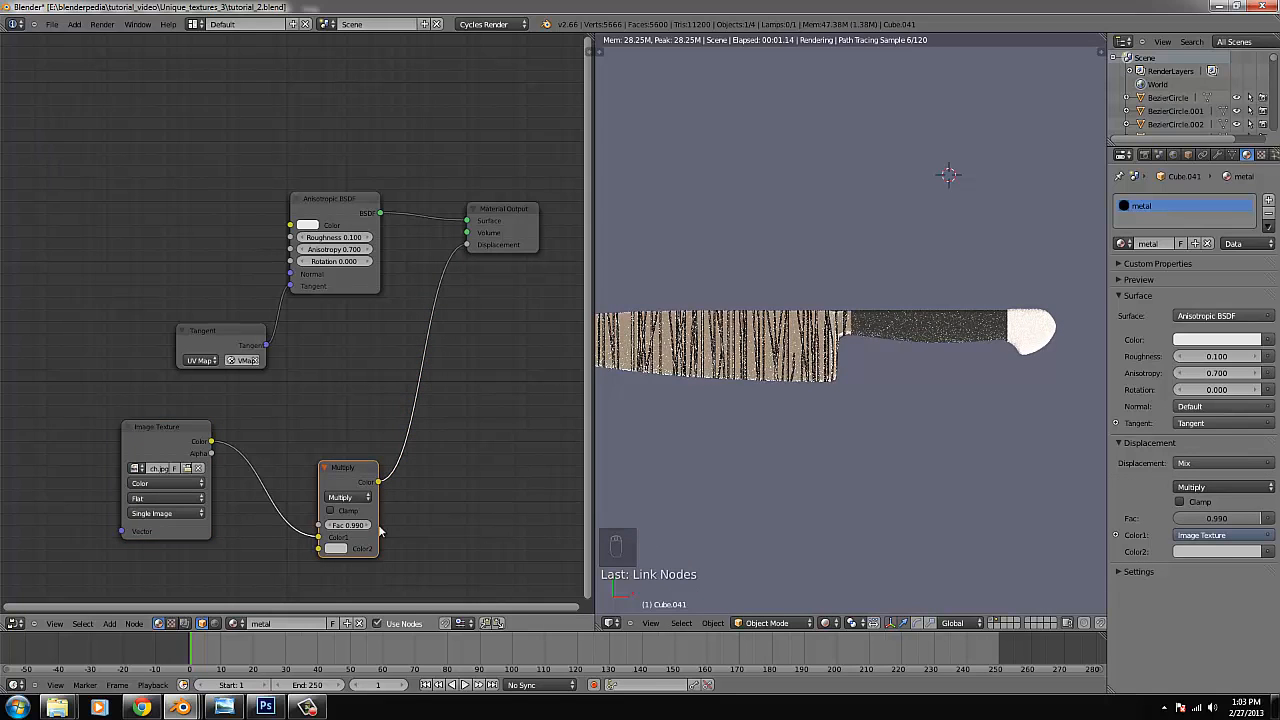
click(342, 553)
drag(425, 451, 441, 360)
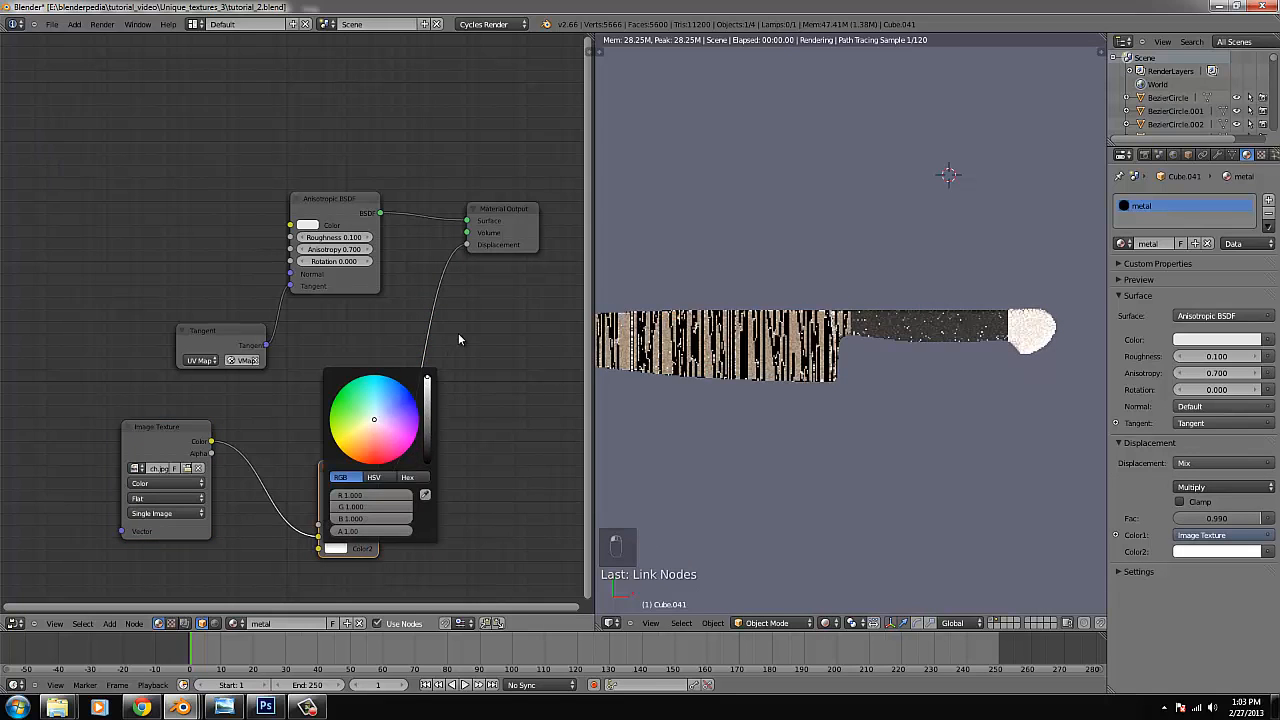
click(342, 548)
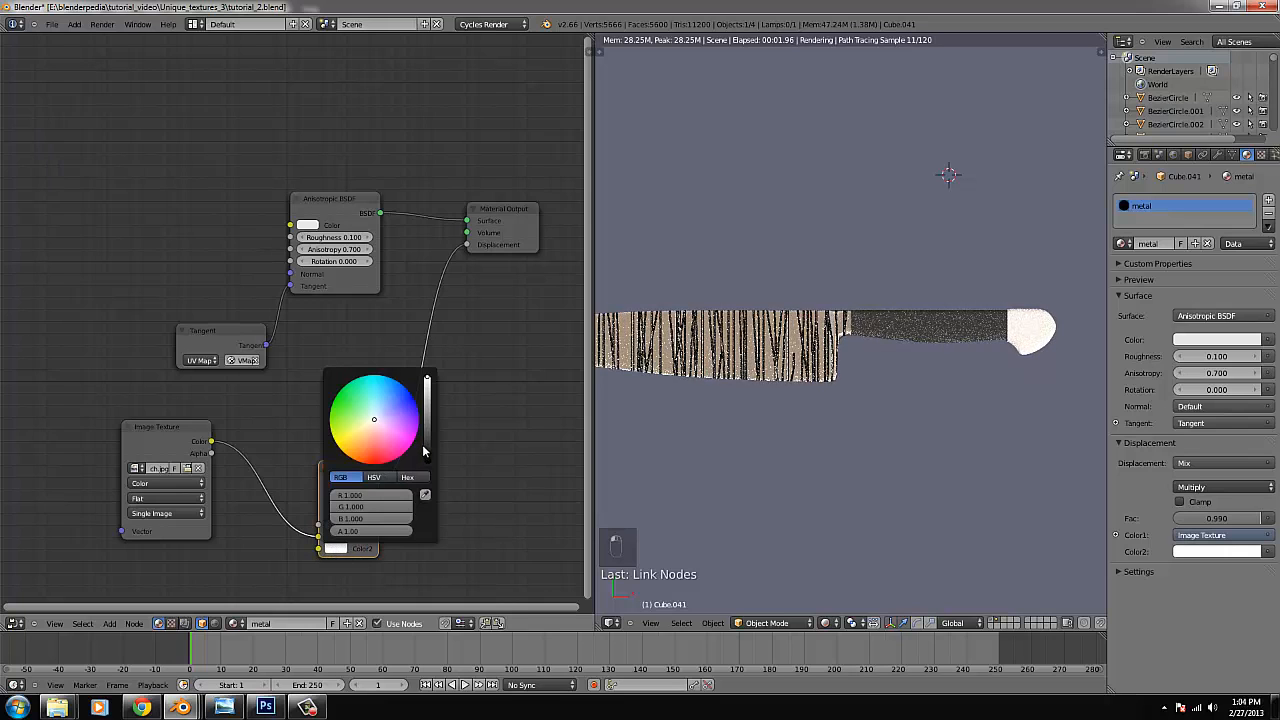
drag(422, 444, 424, 462)
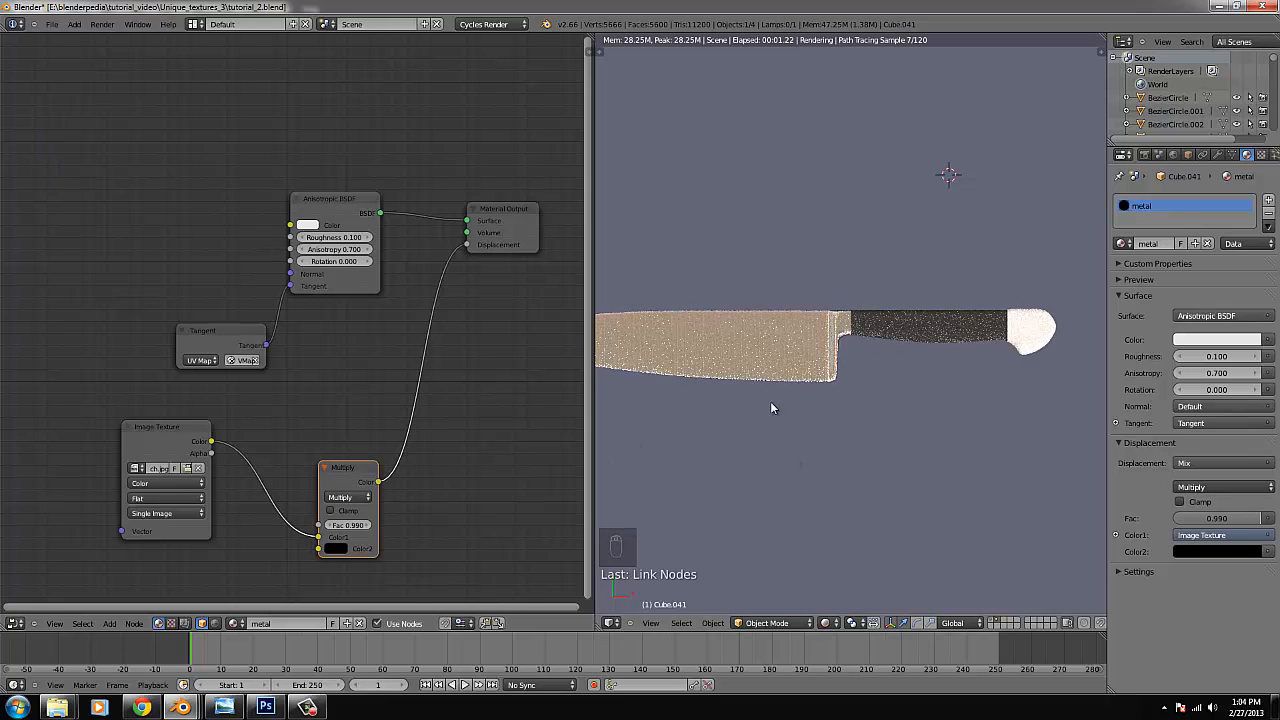
In solid view, enlarge and reposition the blade's UV layout over metal_scratch.jpg in the UV/Image Editor.
click(827, 623)
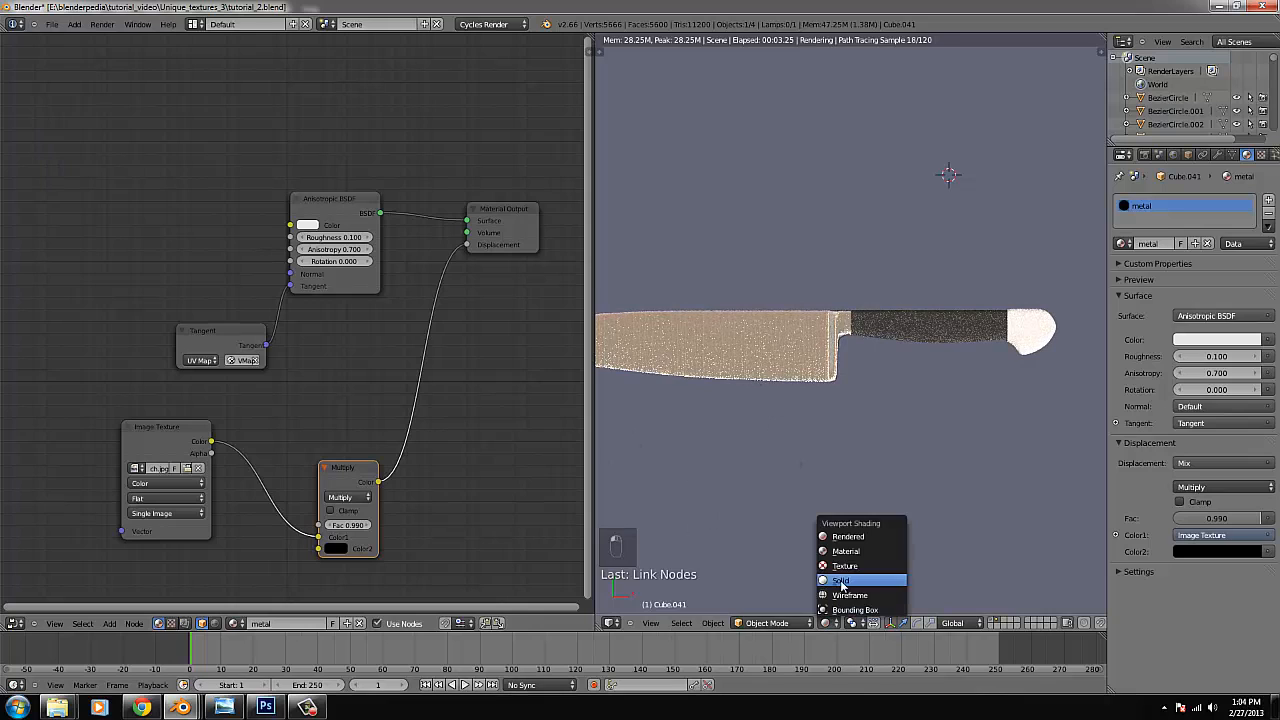
click(841, 581)
key(Tab)
click(11, 625)
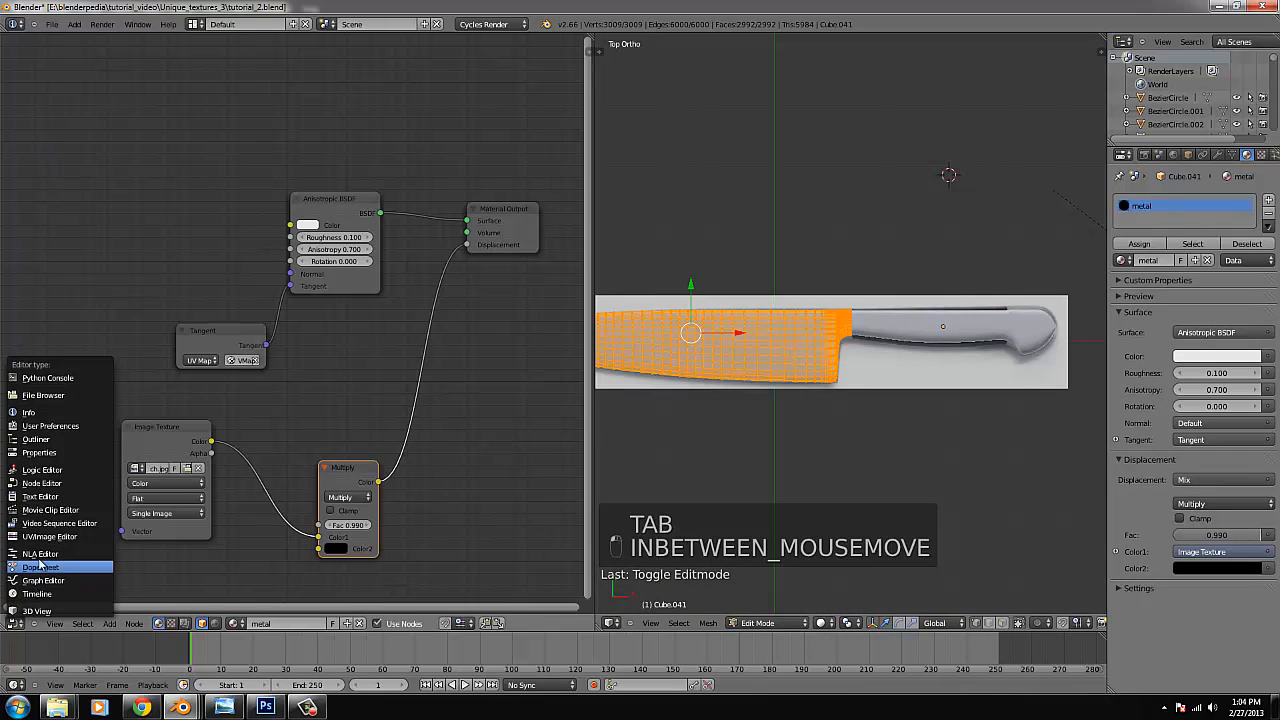
click(58, 537)
scroll(340, 408, down, 4)
key(s)
click(676, 473)
key(s)
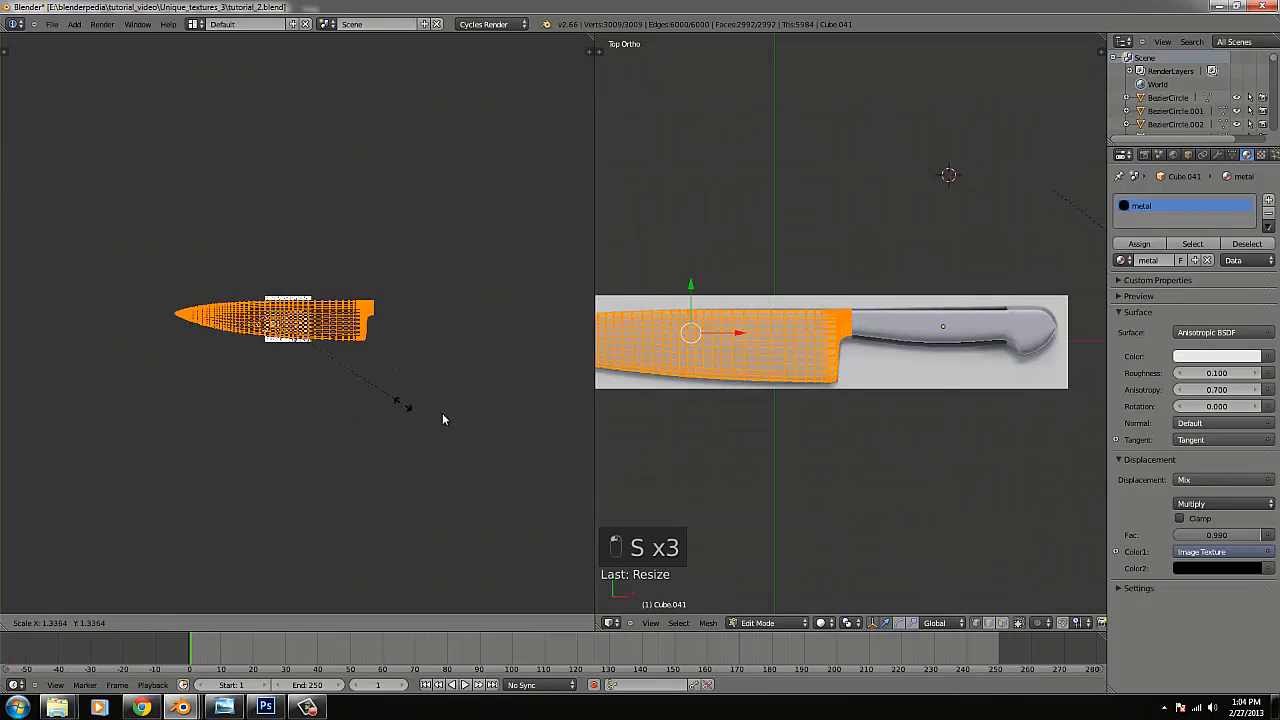
click(447, 432)
key(g)
click(453, 439)
key(Tab)
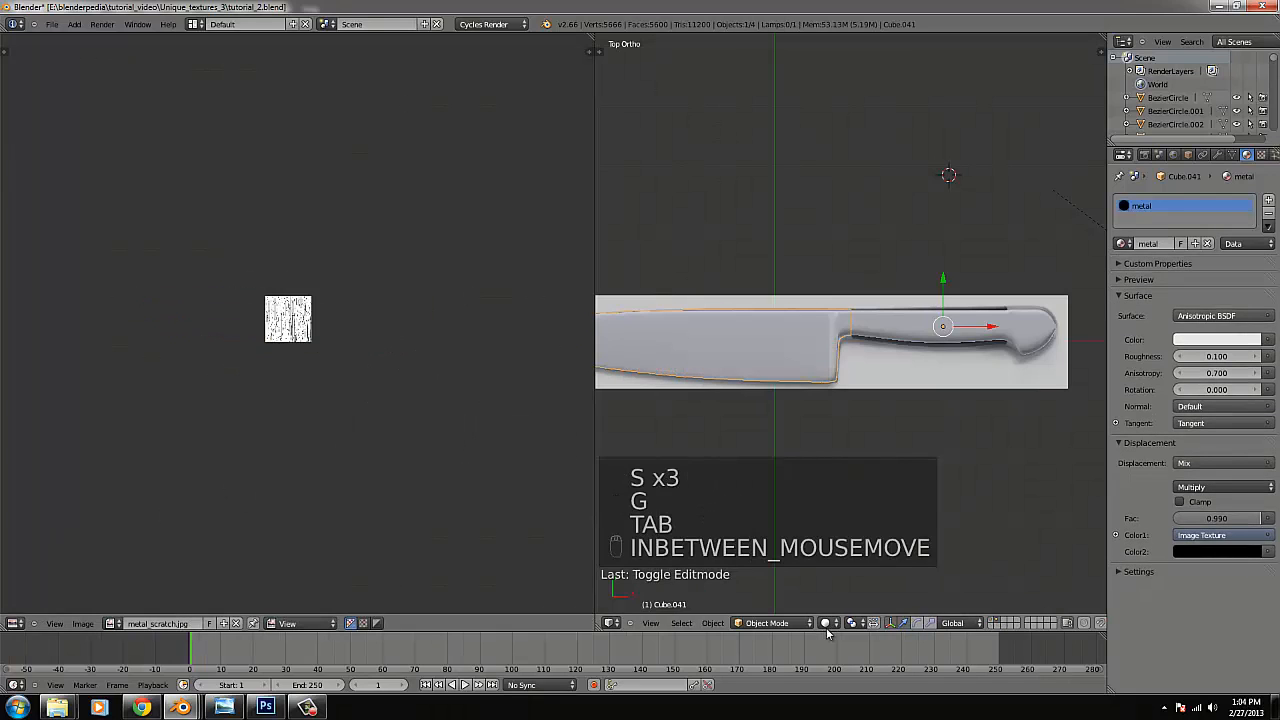
Show the blade's heel up close in rendered shading and bring the material's node tree back in the Node Editor.
click(826, 623)
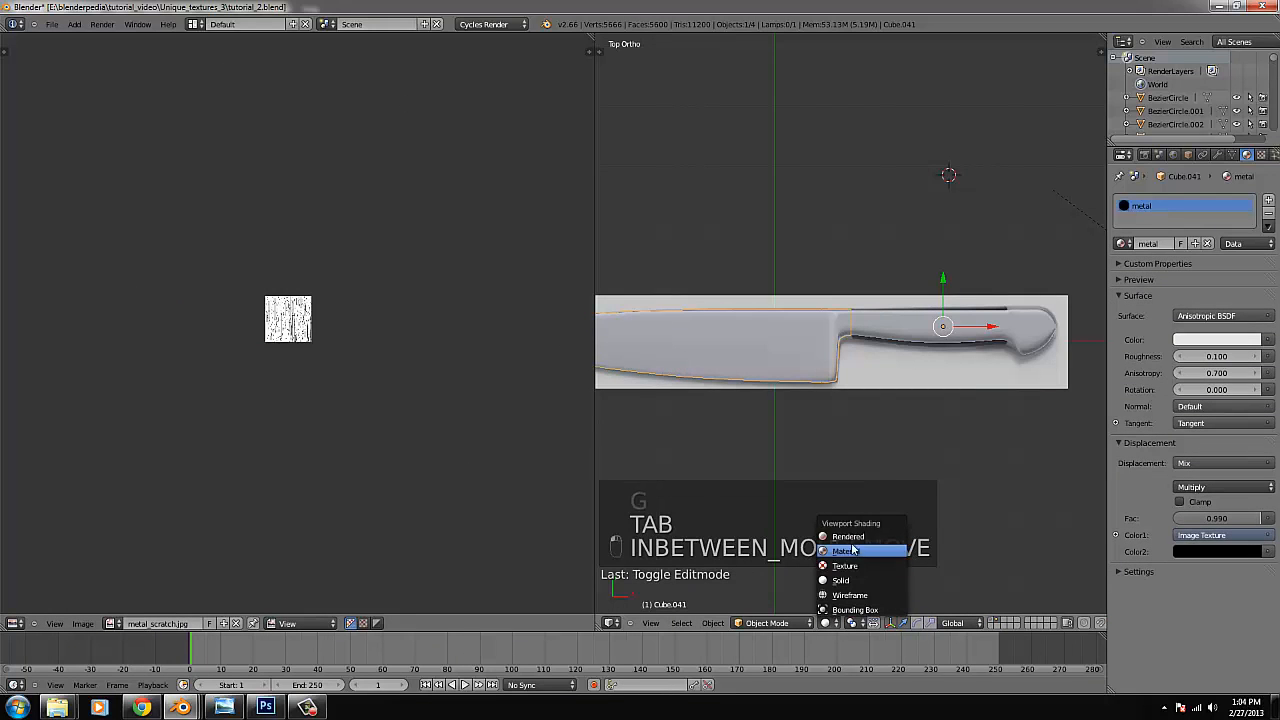
click(835, 536)
scroll(776, 441, up, 8)
scroll(790, 440, up, 3)
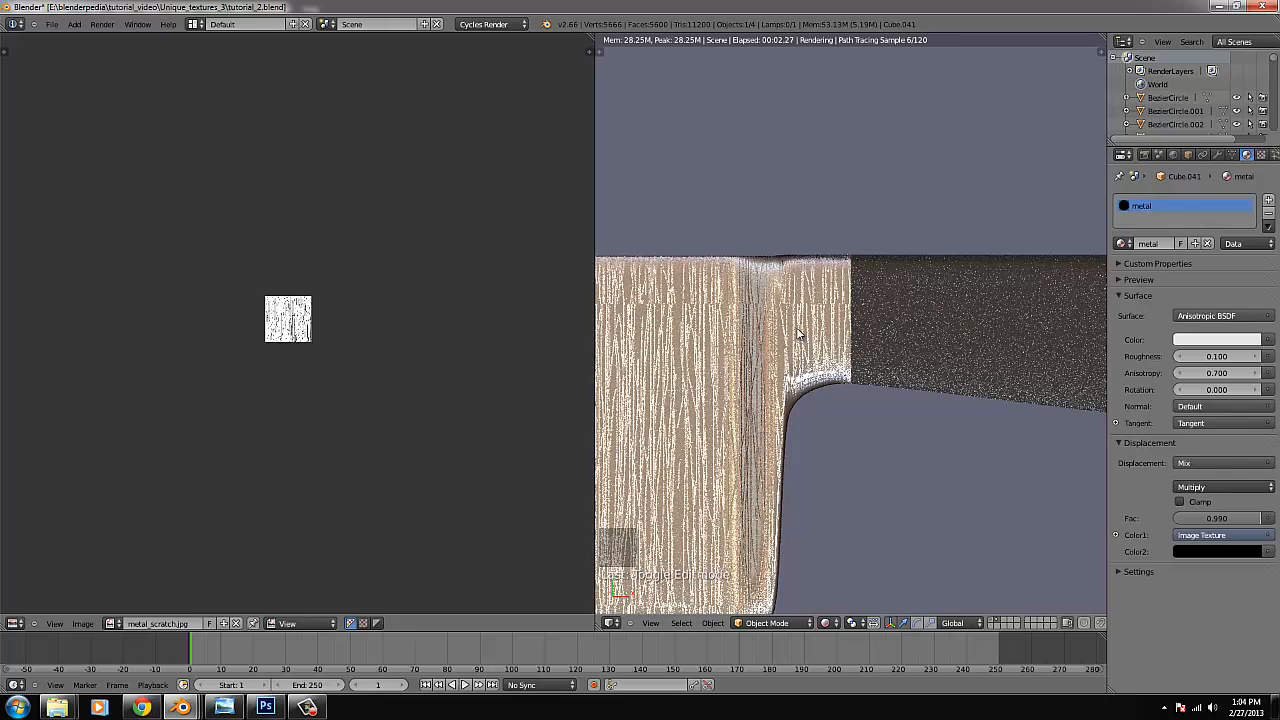
key(Tab)
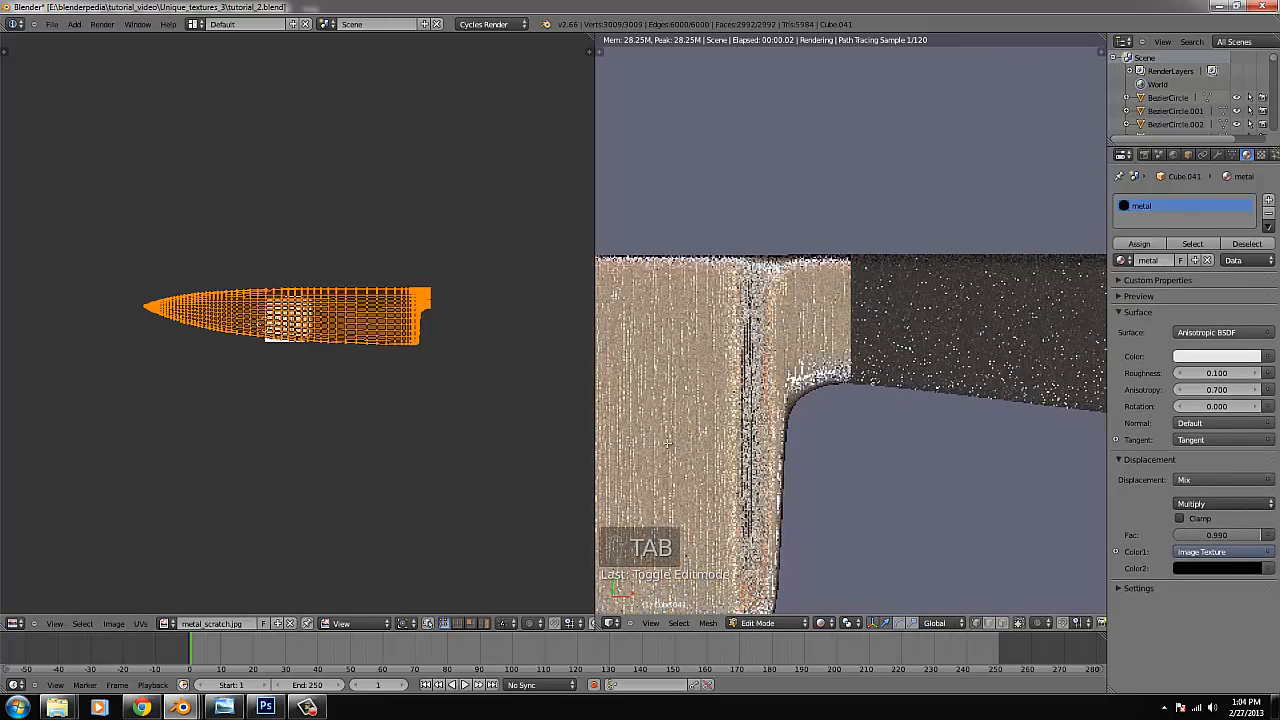
click(15, 624)
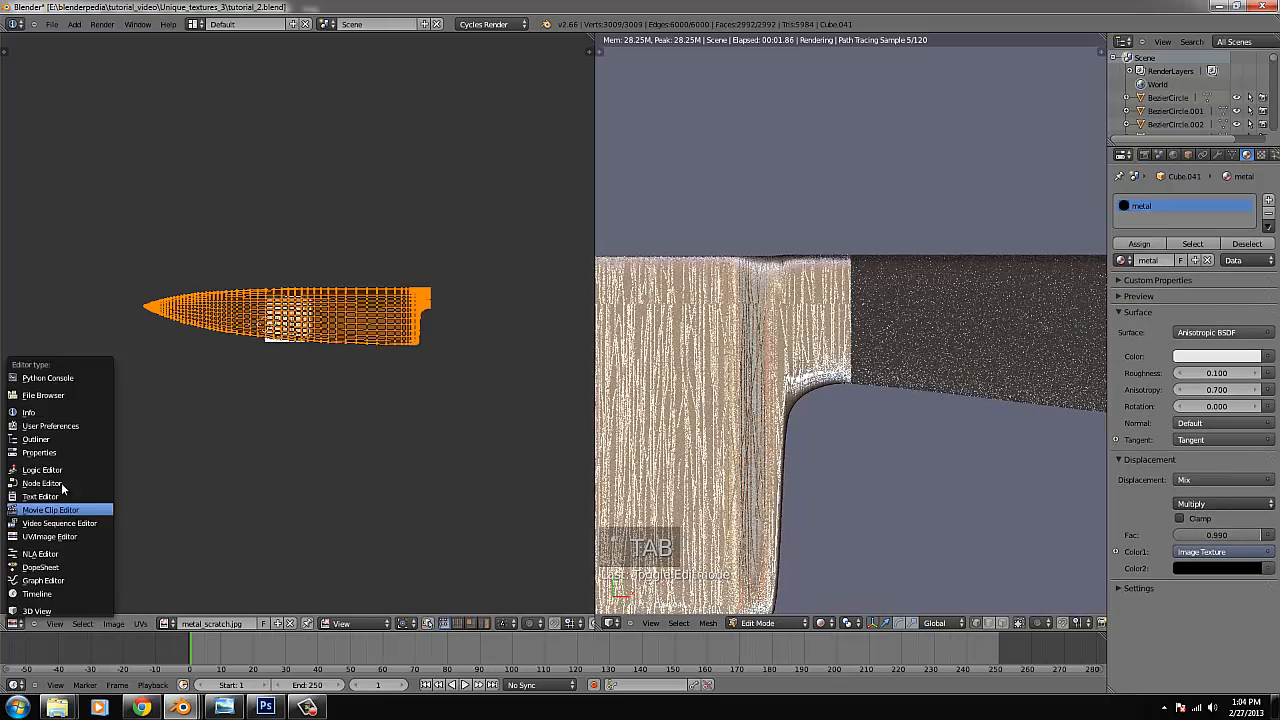
click(60, 484)
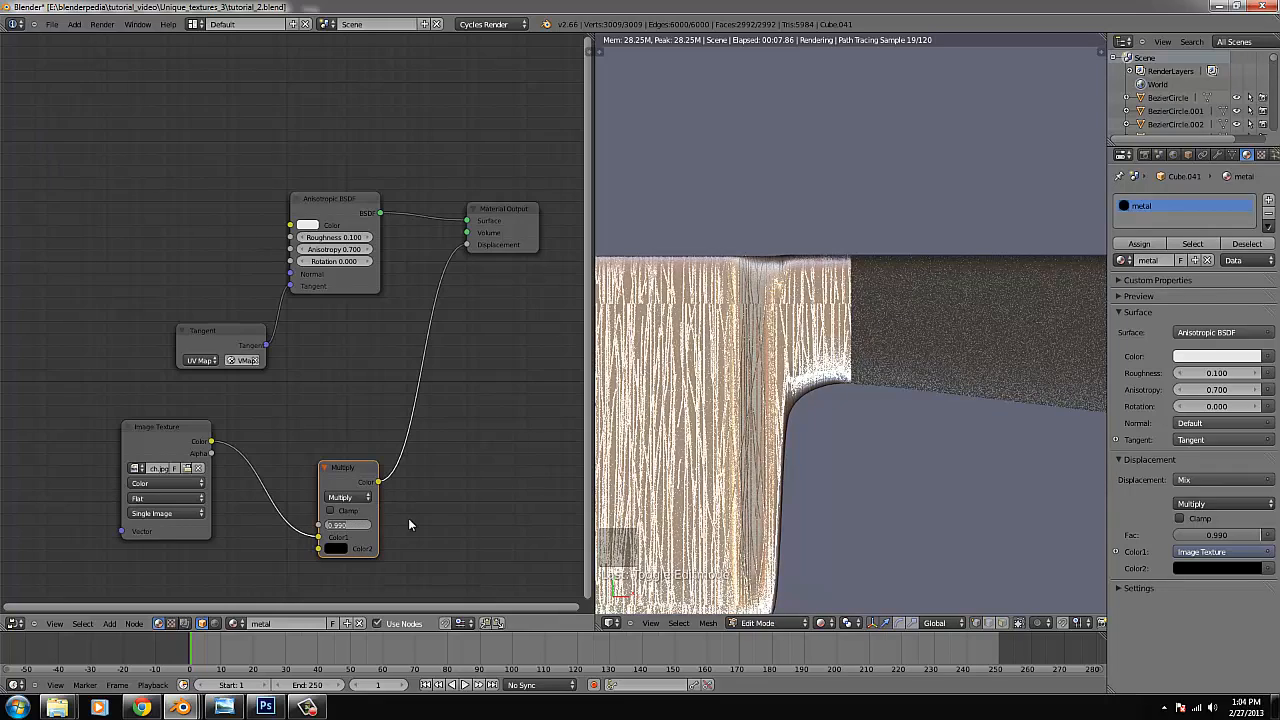
Try white as the Multiply node's Color2 and return it to black.
click(335, 548)
drag(428, 420, 440, 338)
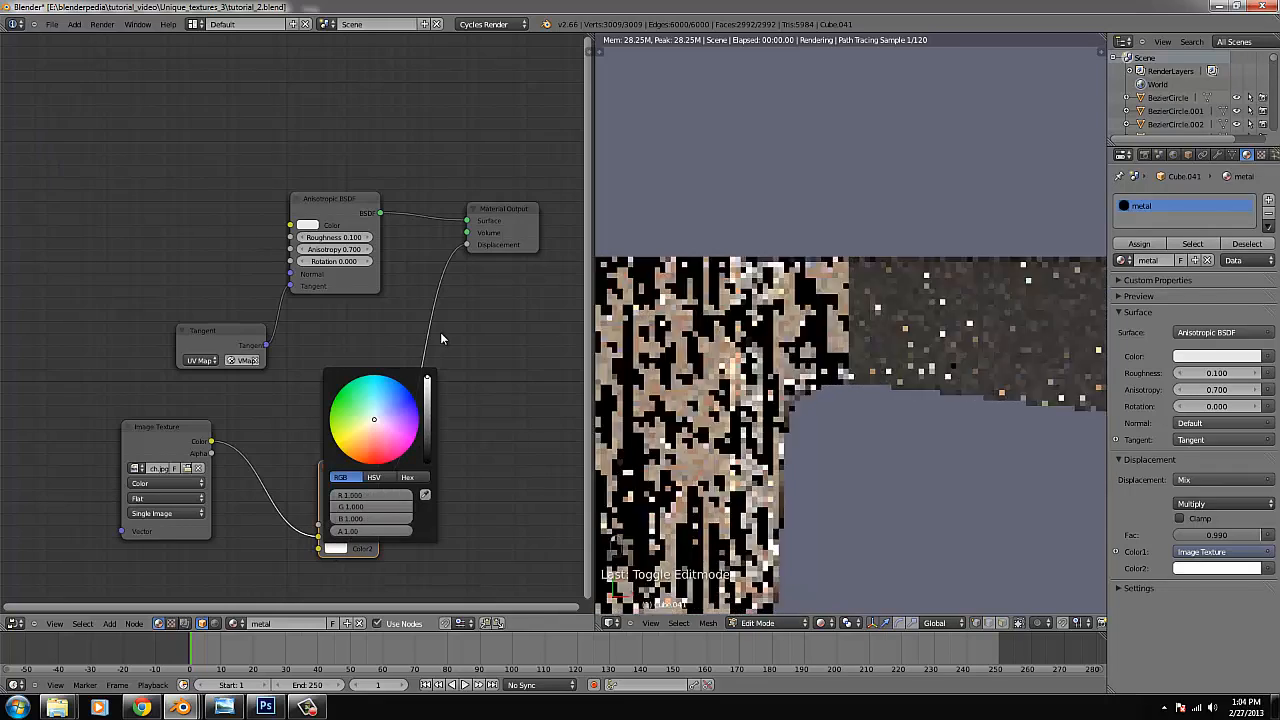
click(334, 555)
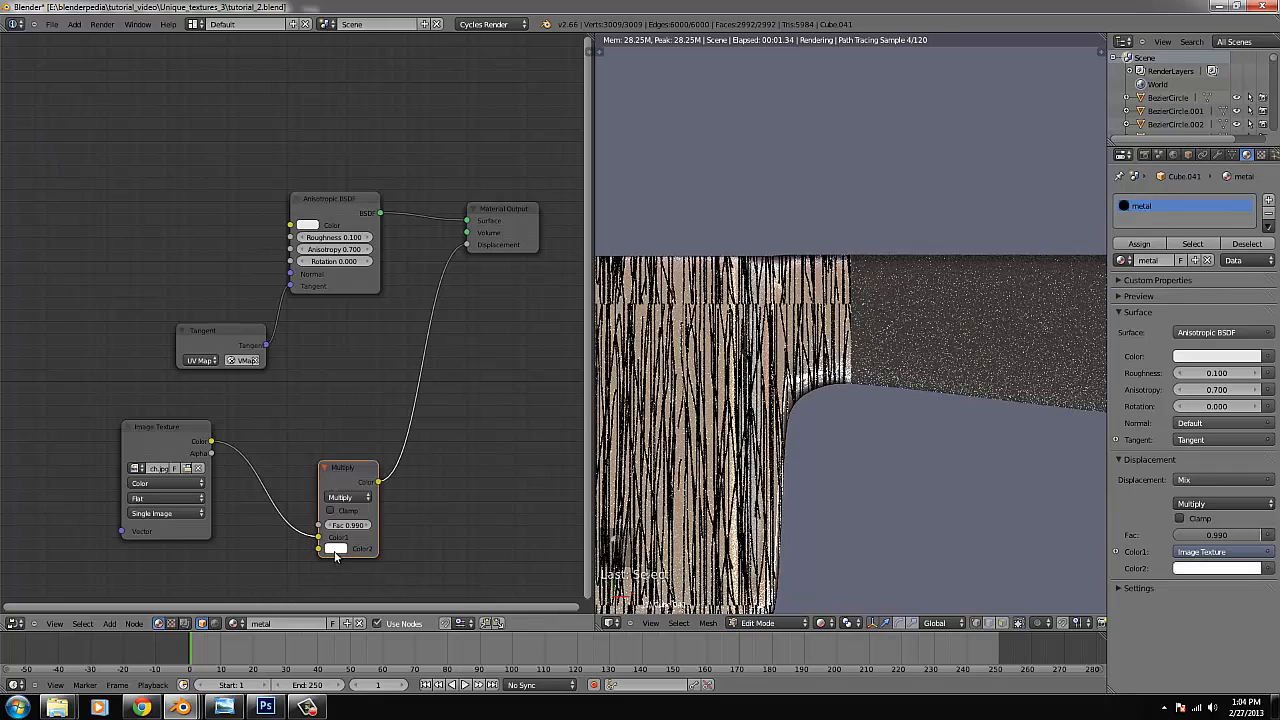
click(335, 550)
click(428, 455)
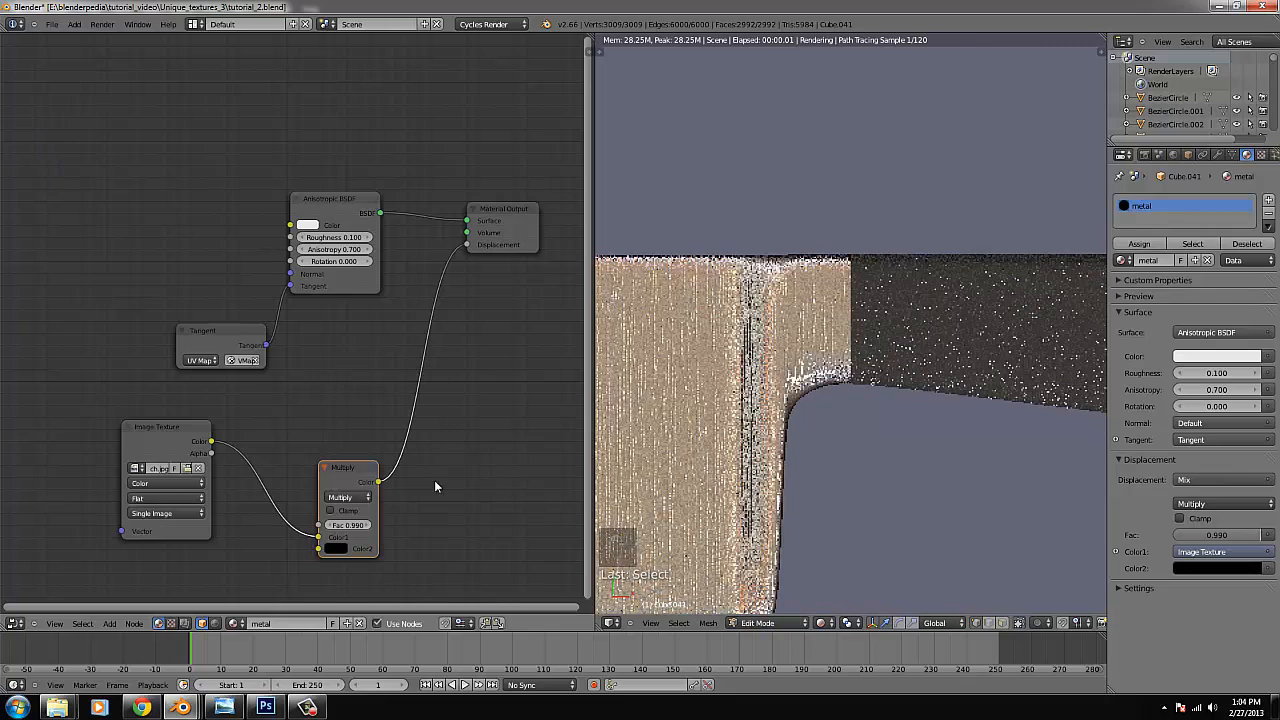
Fine-tune the Multiply node's Fac by trying 0.999 and 0.995, and settle on 0.998.
click(348, 526)
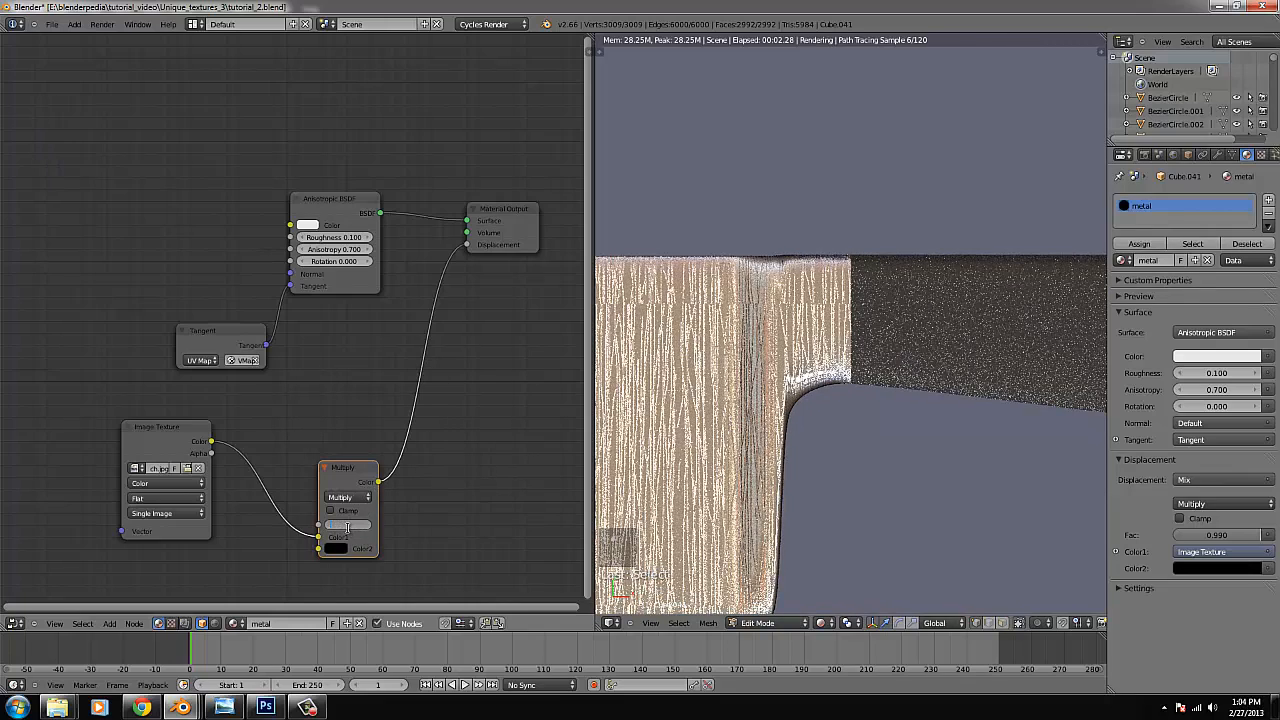
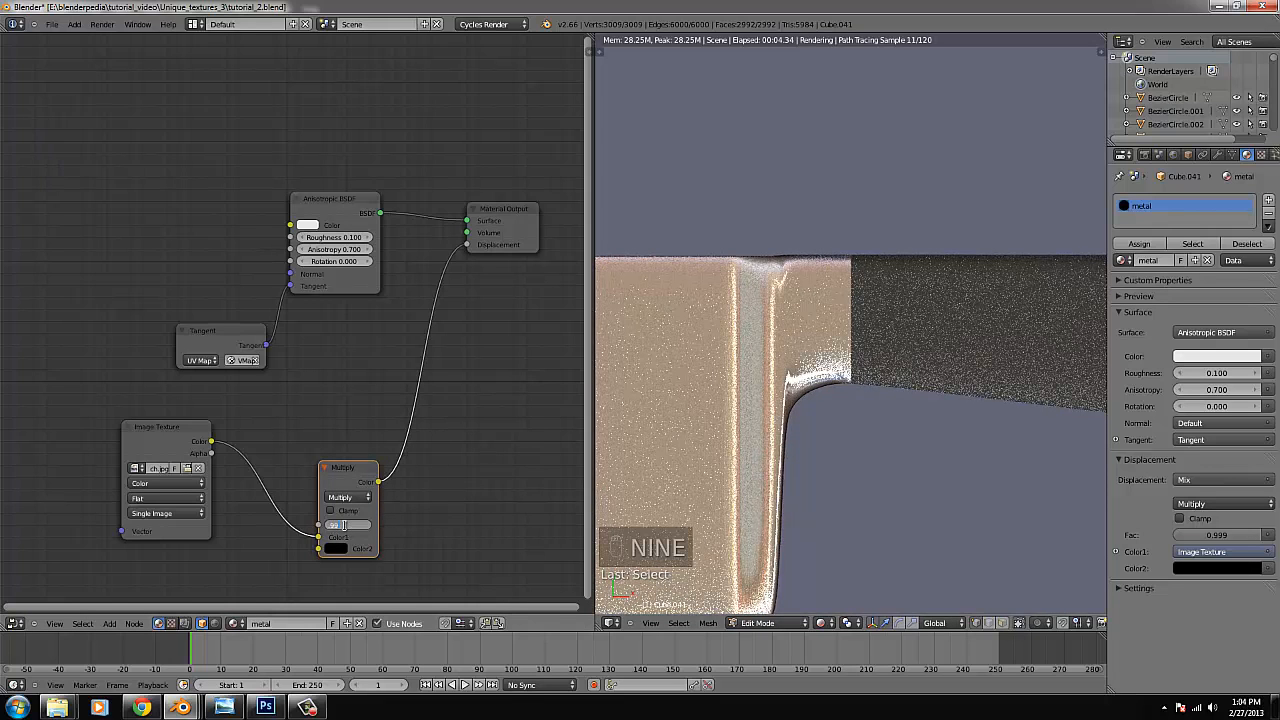
text(.995)
key(Return)
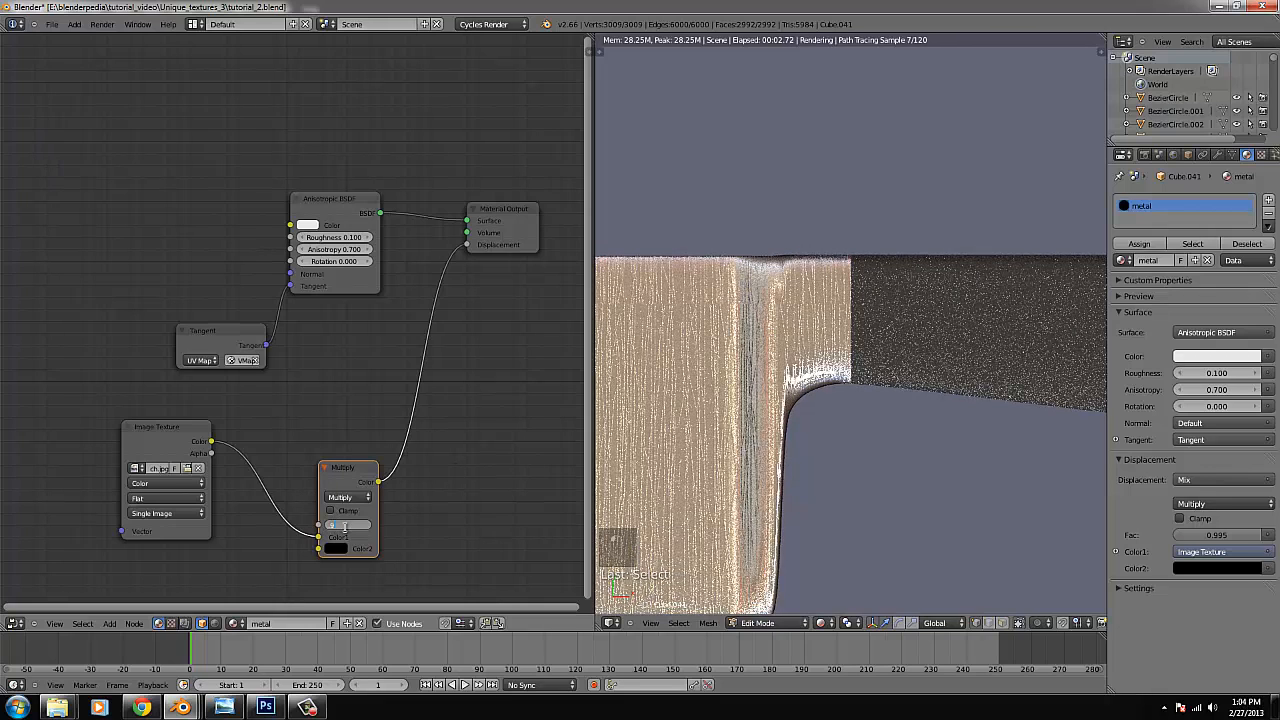
key(Return)
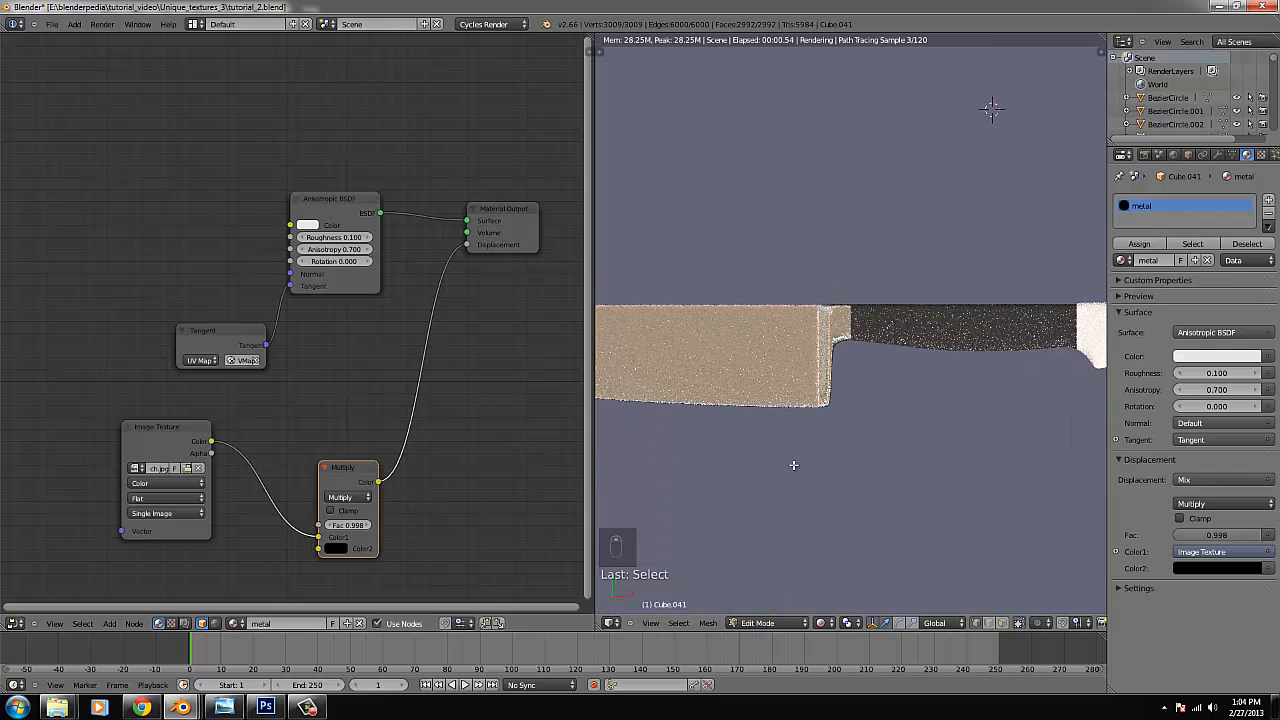
Select the knife's handle in Object Mode and darken its Diffuse BSDF color.
middle_drag(783, 453, 939, 380)
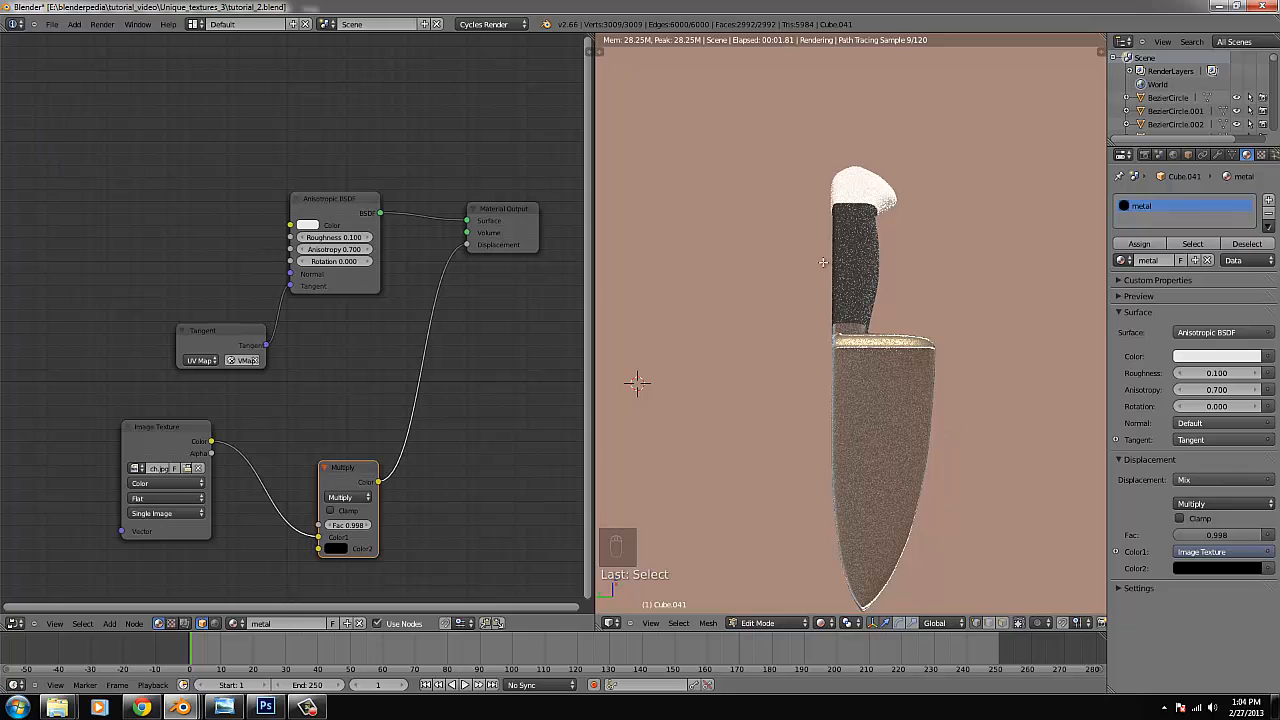
key(Tab)
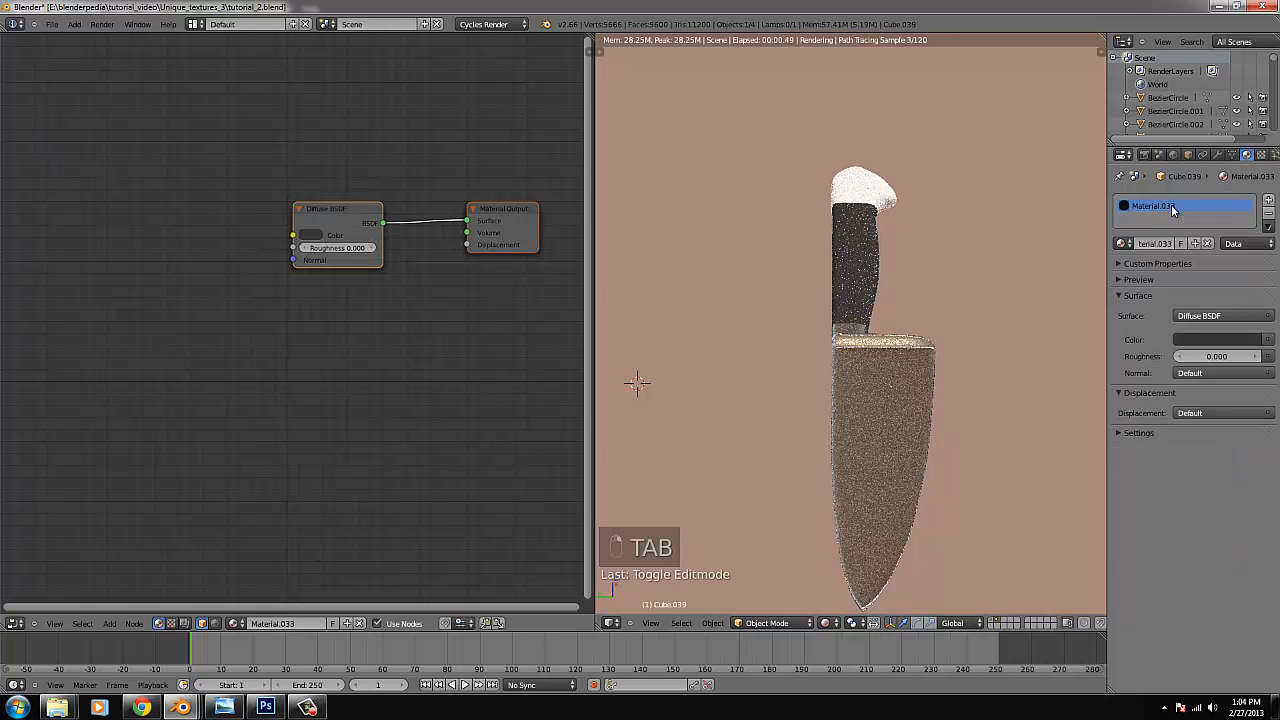
click(1248, 340)
click(1251, 231)
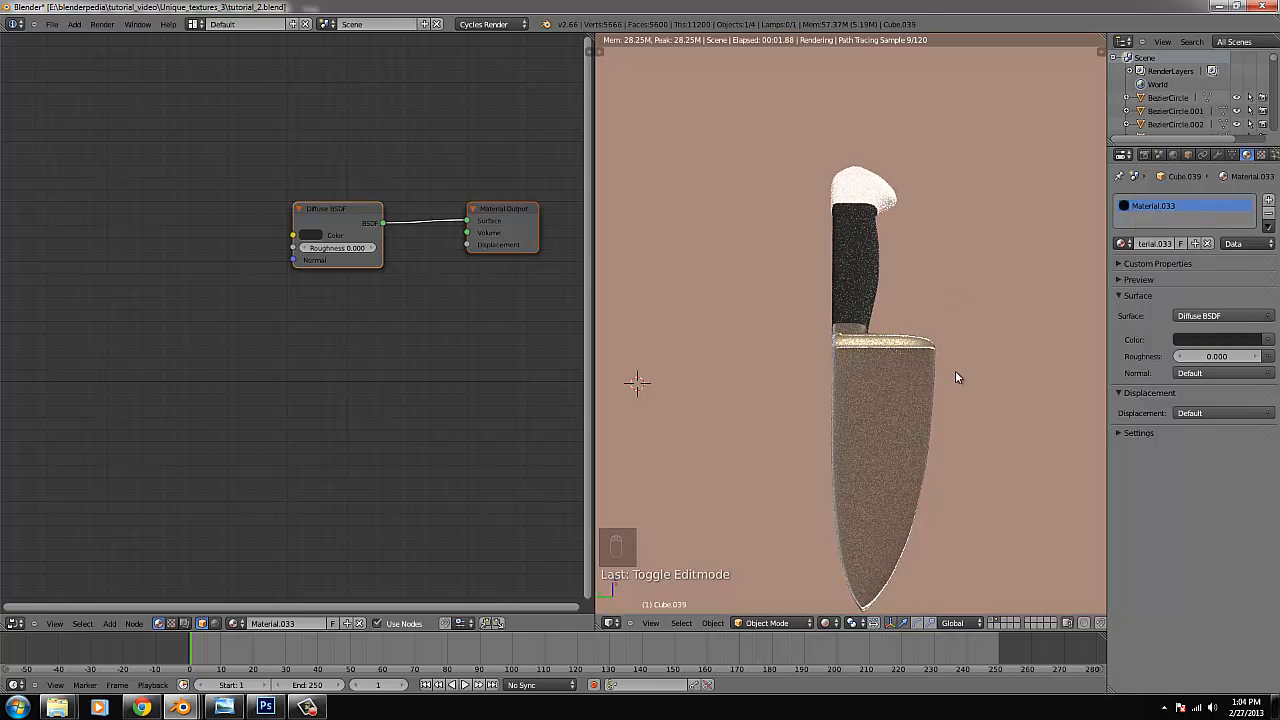
Select the end cap of the handle in top view and assign it the existing metal material.
key(KP_7)
right_click(1087, 338)
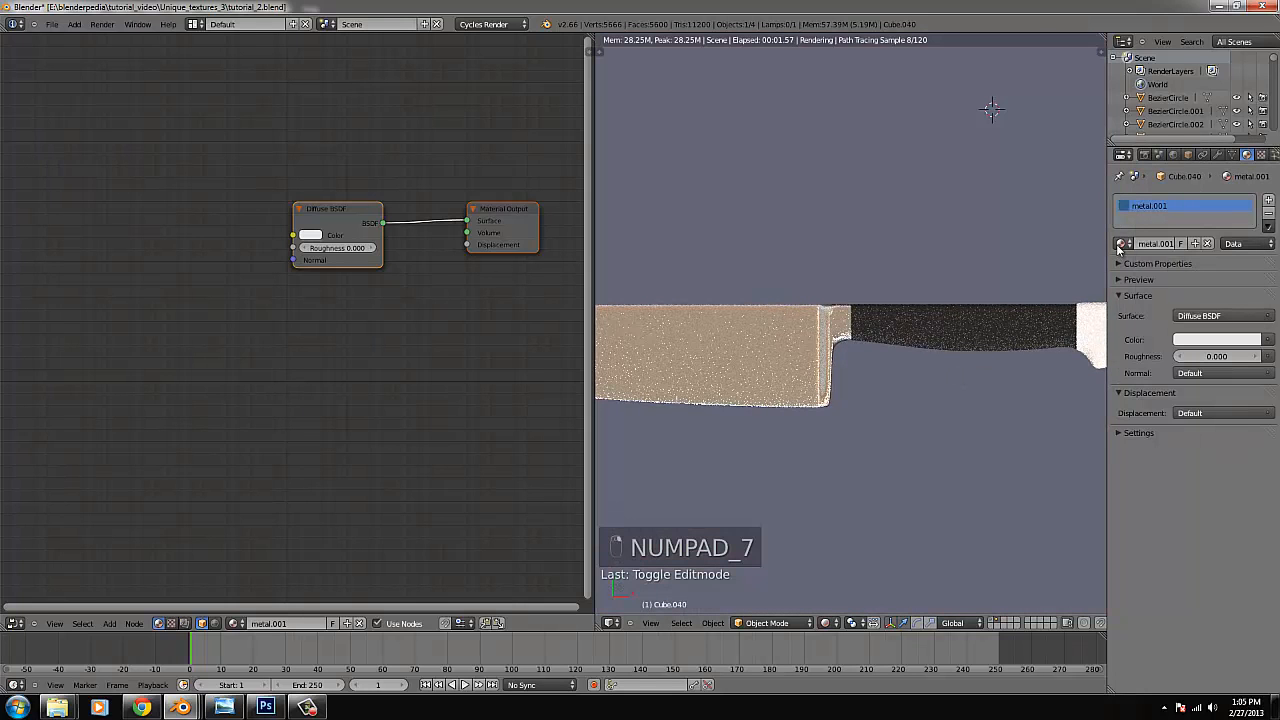
click(1122, 244)
click(1162, 298)
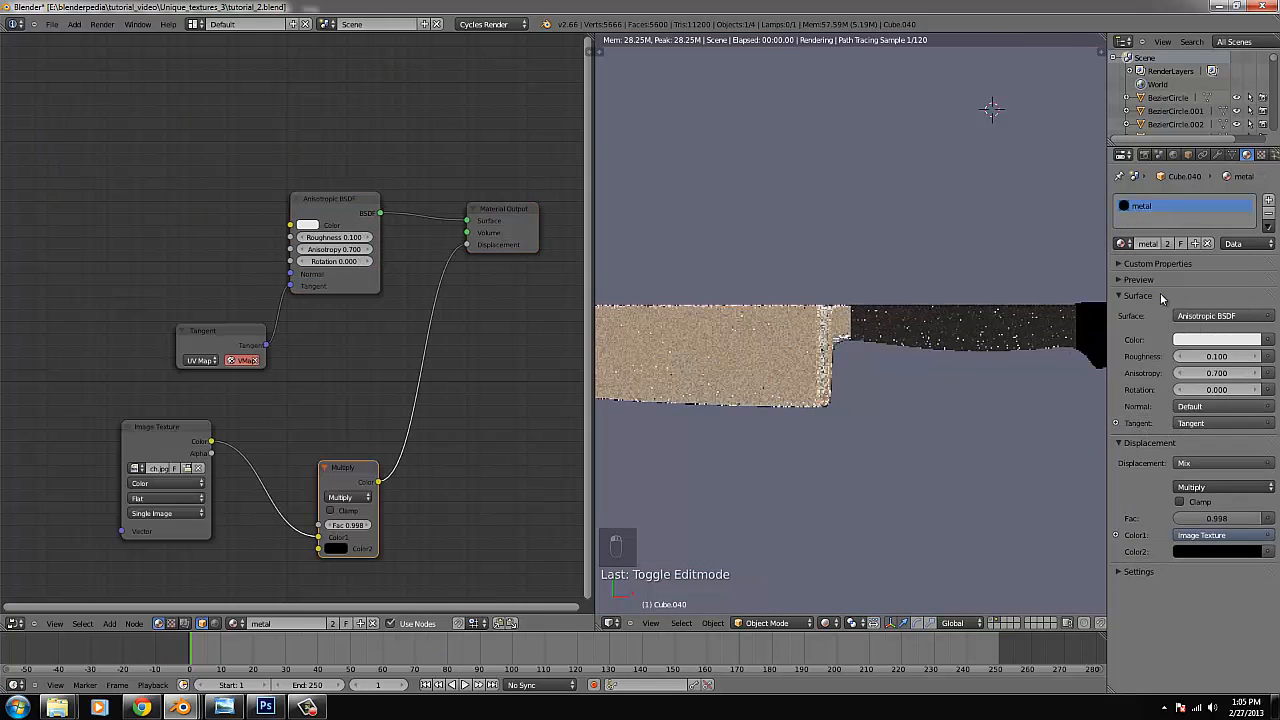
UV-map the end cap's mesh with Project From View in solid top view.
scroll(1001, 355, down, 3)
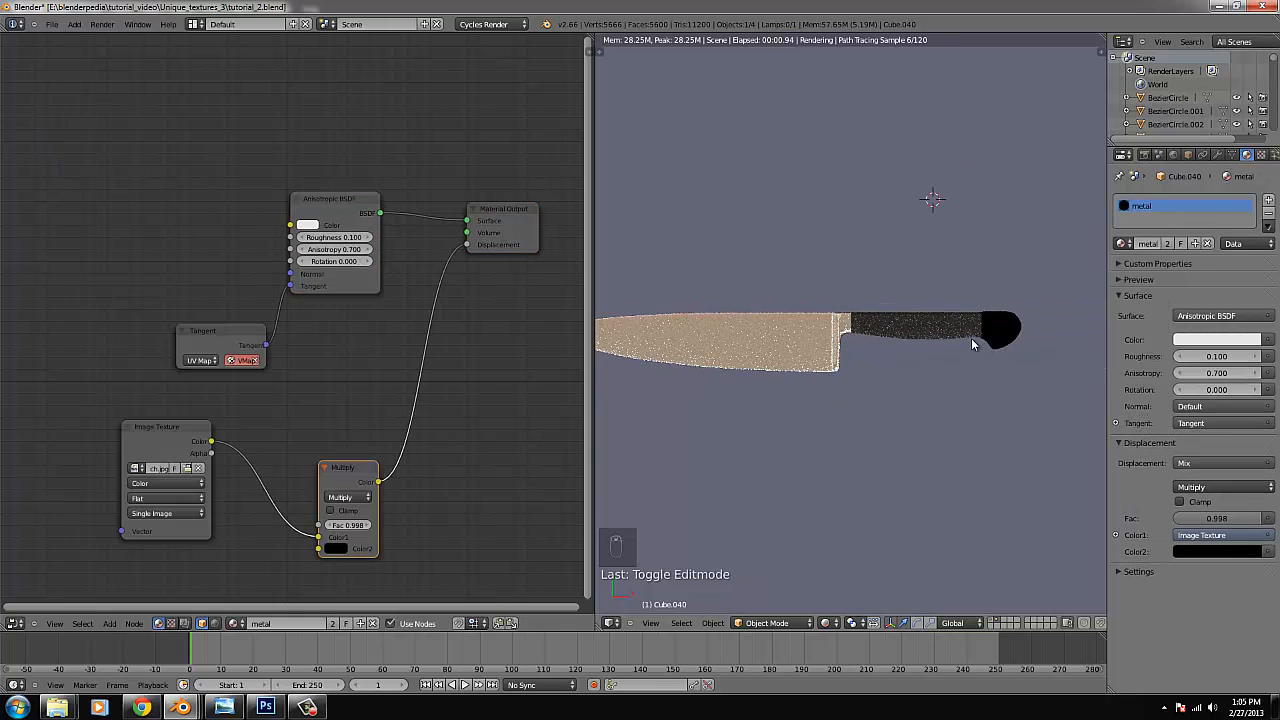
key(Tab)
click(826, 624)
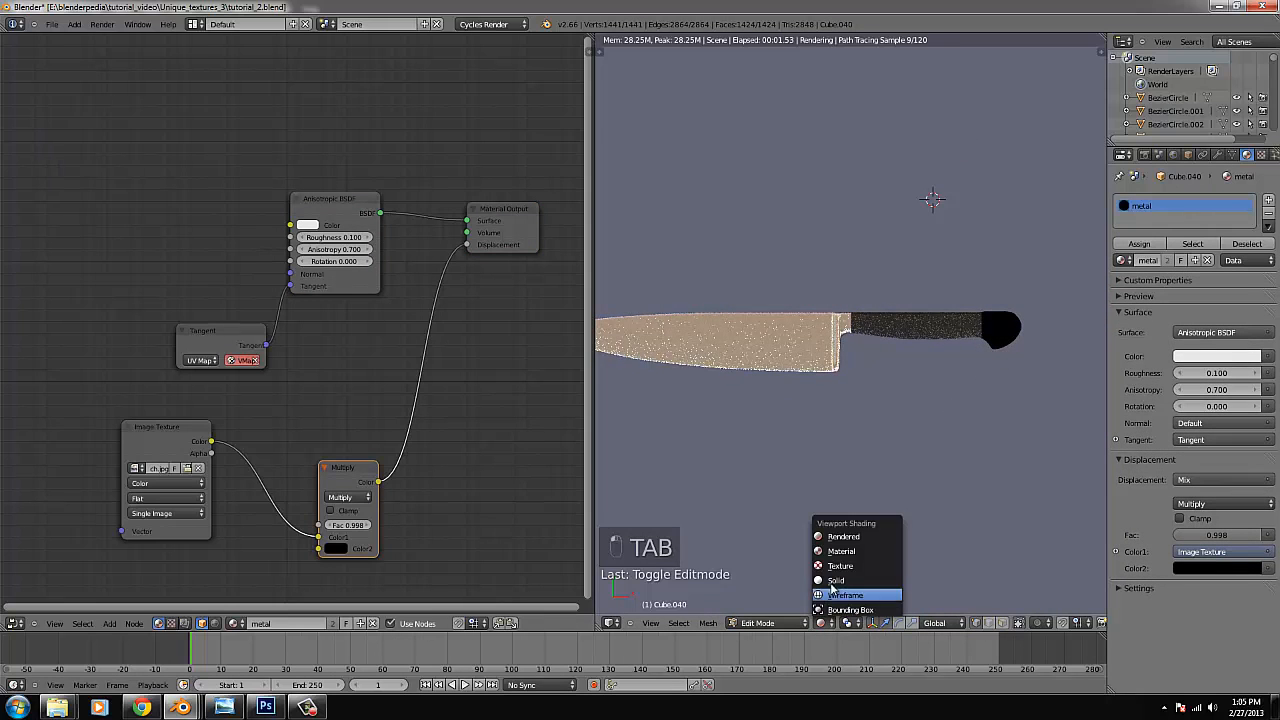
click(835, 580)
key(u)
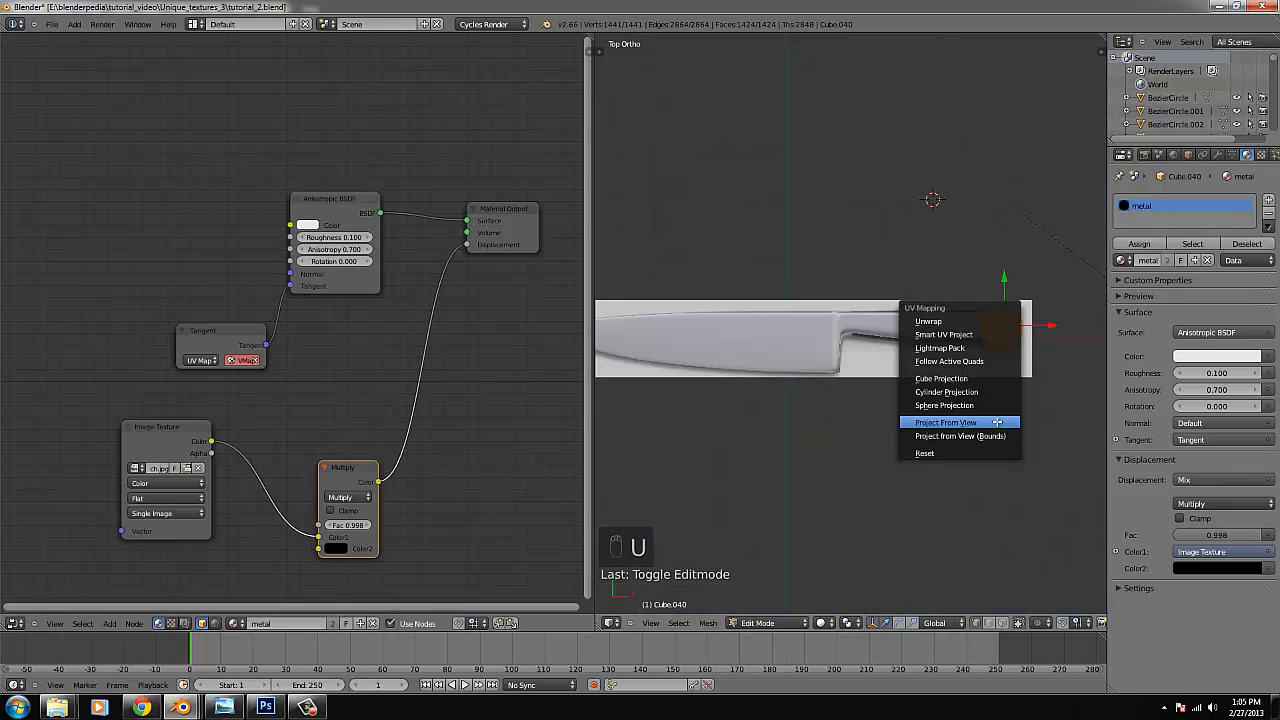
click(997, 421)
key(Tab)
key(Tab)
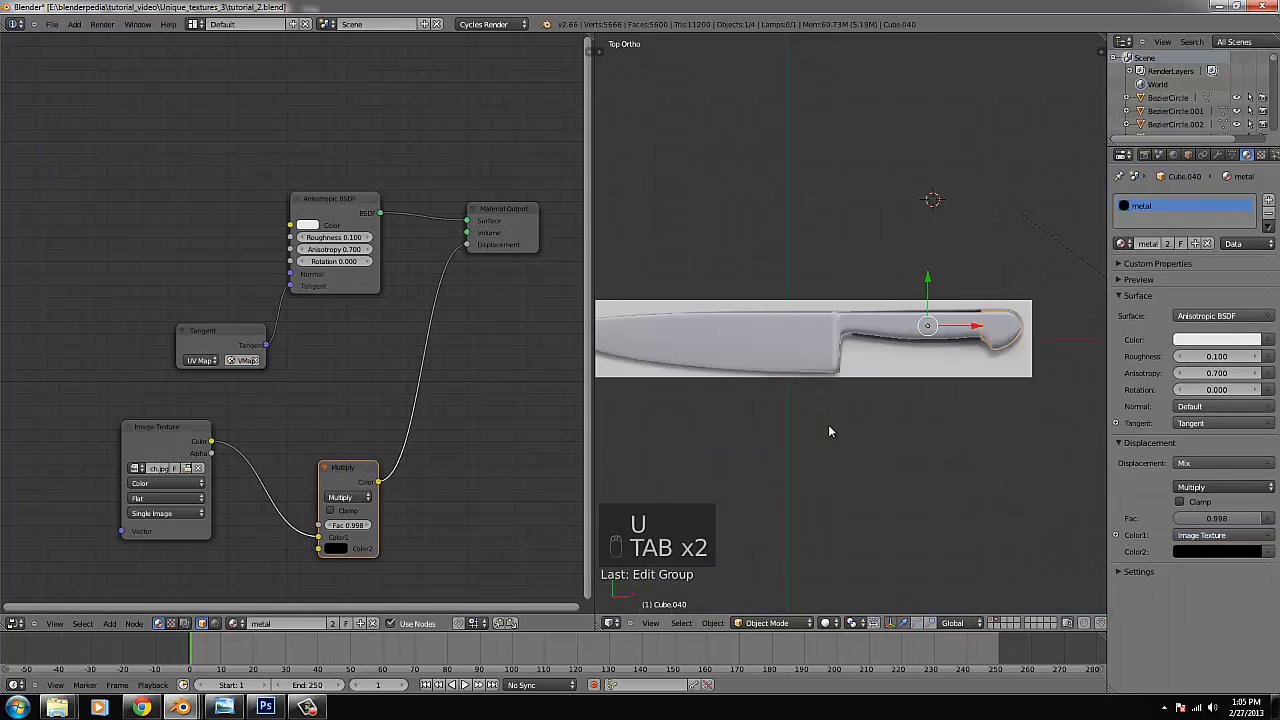
key(Tab)
key(Tab)
Enlarge and reposition the end cap's UV layout over the scratch image in the UV/Image Editor.
click(14, 623)
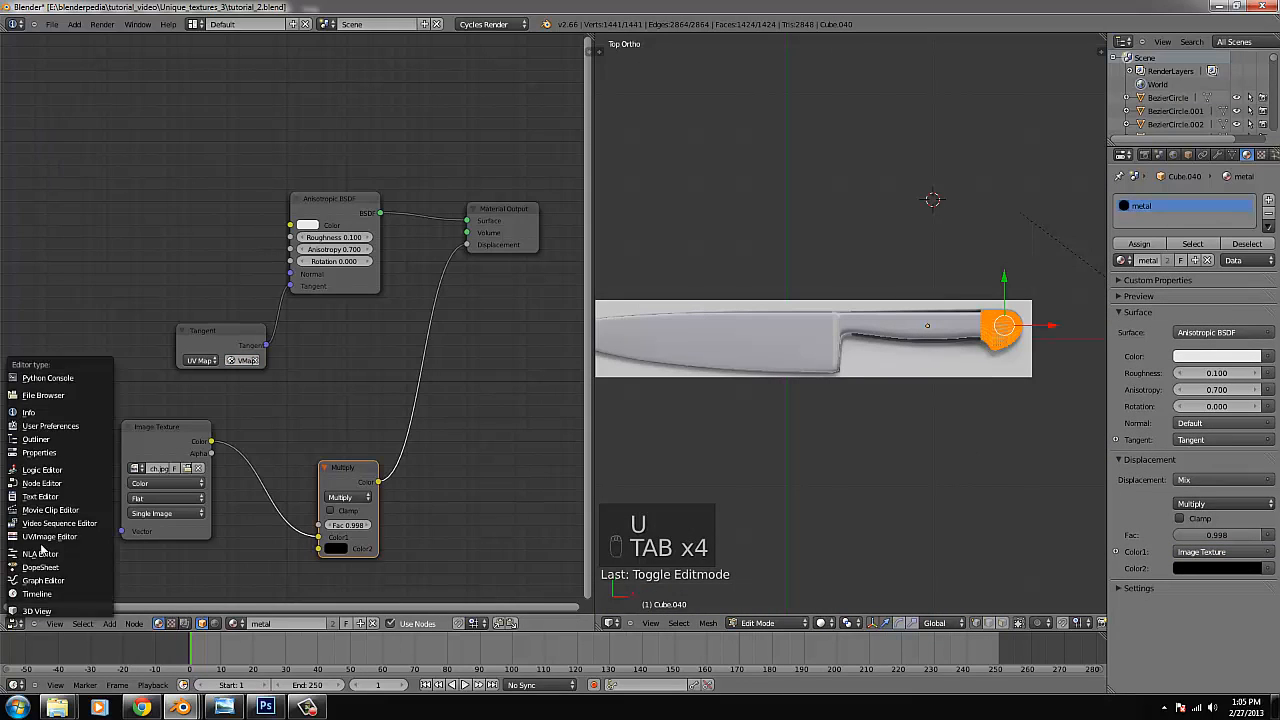
click(50, 543)
key(s)
key(s)
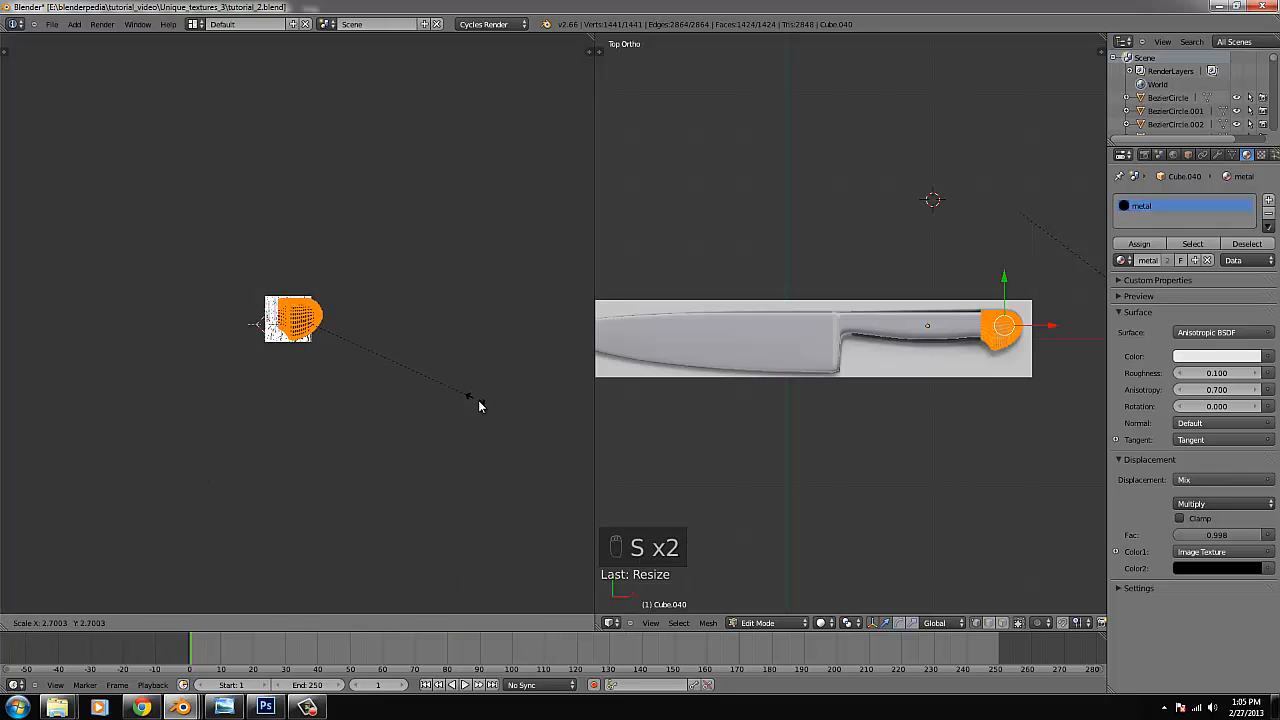
key(g)
key(s)
click(467, 407)
key(Tab)
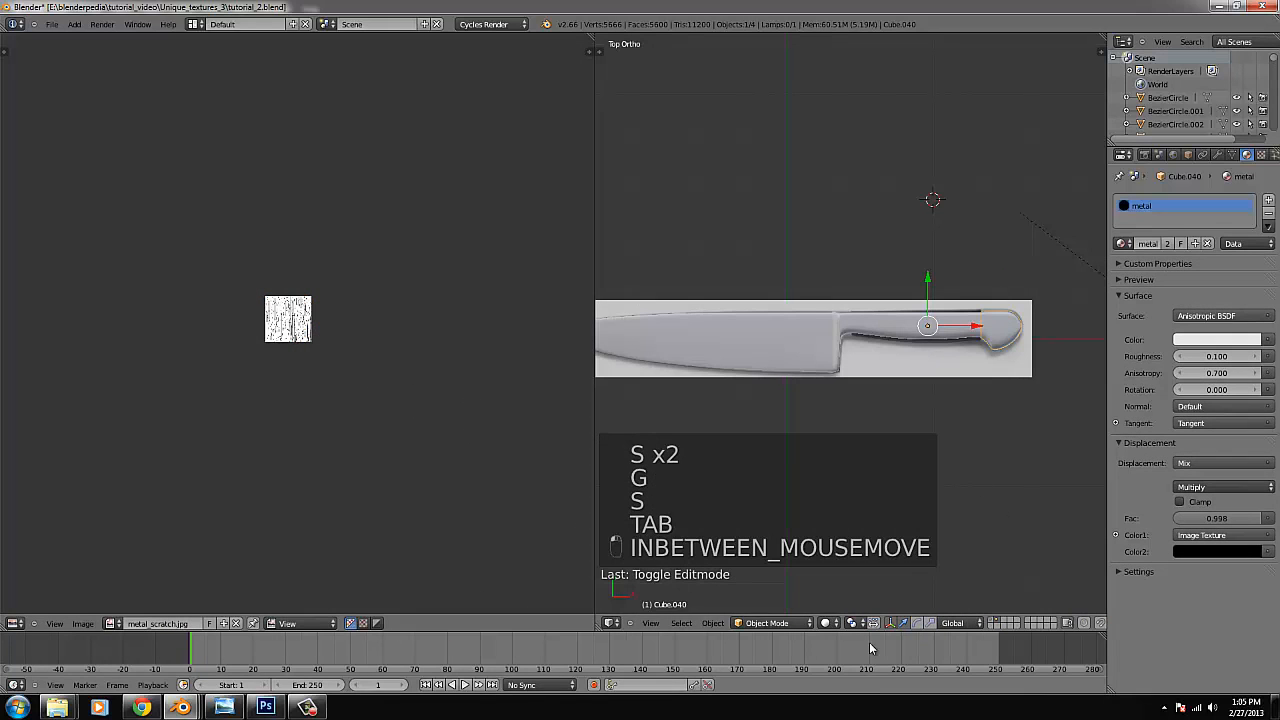
Examine the whole knife in rendered shading from an angle and from the top view.
click(825, 623)
click(850, 537)
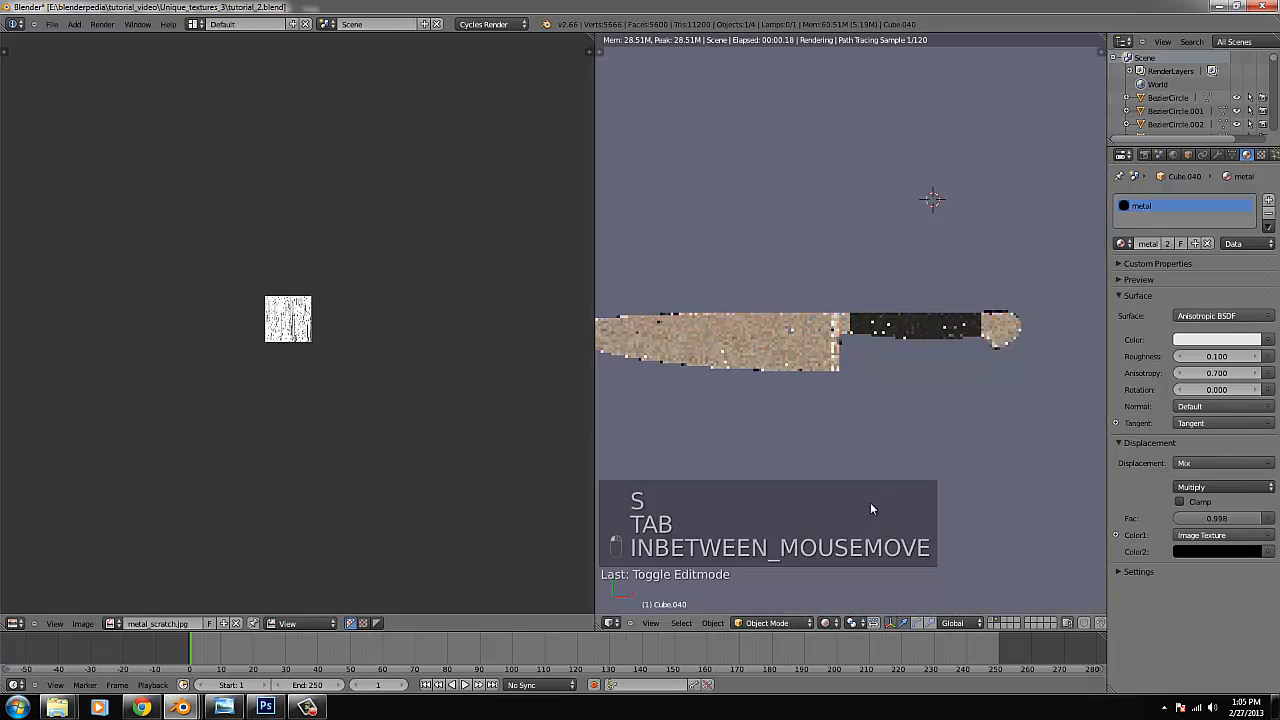
middle_drag(889, 503, 892, 443)
scroll(940, 452, down, 3)
key(KP_7)
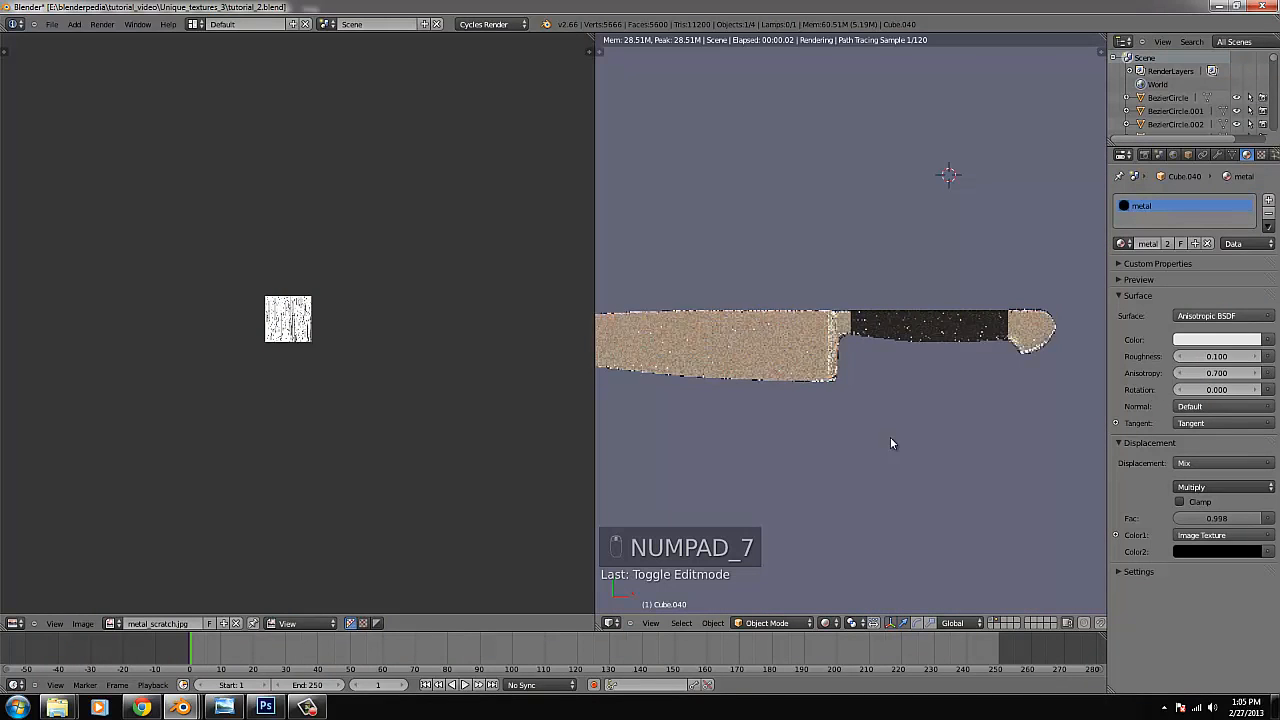
Frame the black handle in wireframe top view over the reference image and add a cylinder mesh.
click(826, 623)
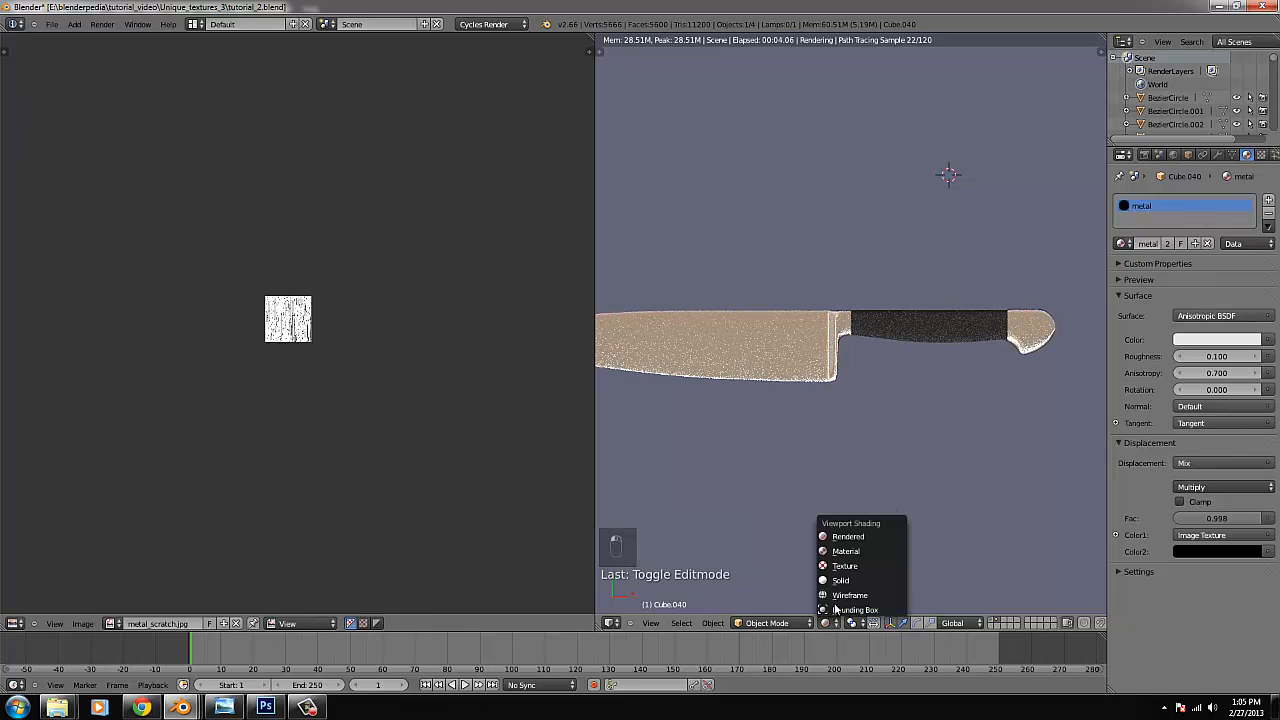
click(838, 581)
right_click(880, 326)
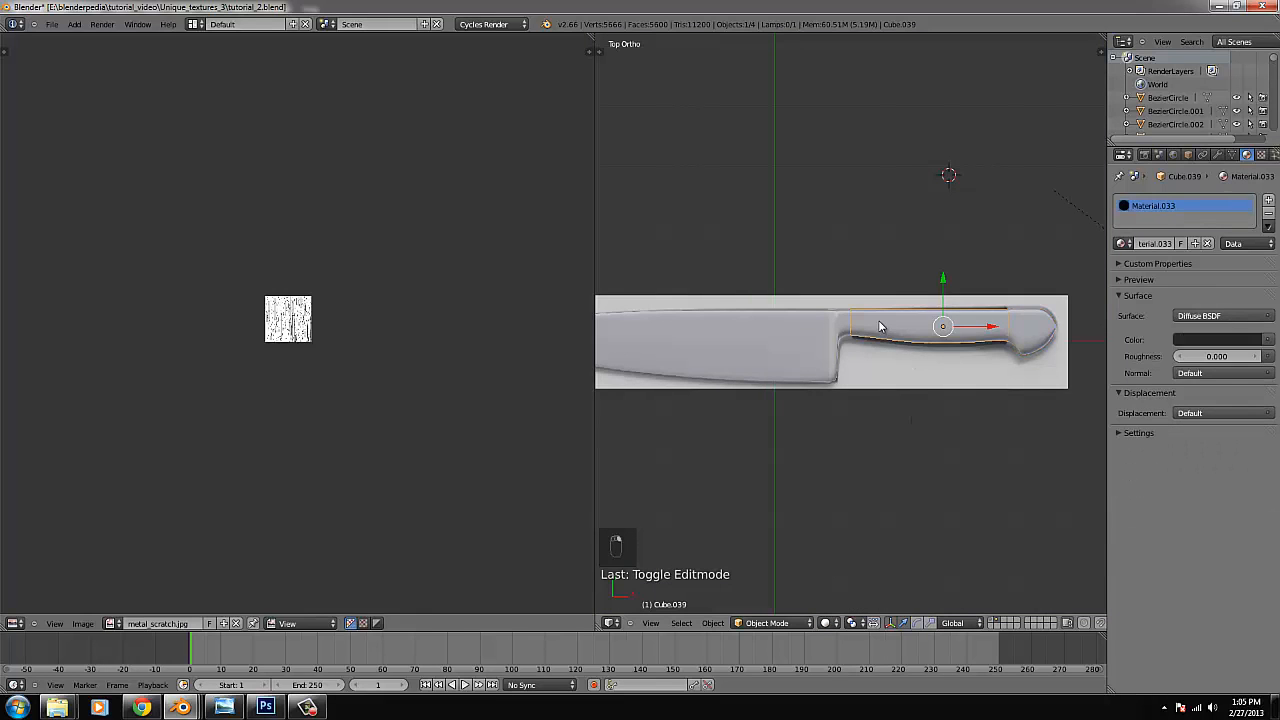
key(ctrl+KP_Decimal)
key(z)
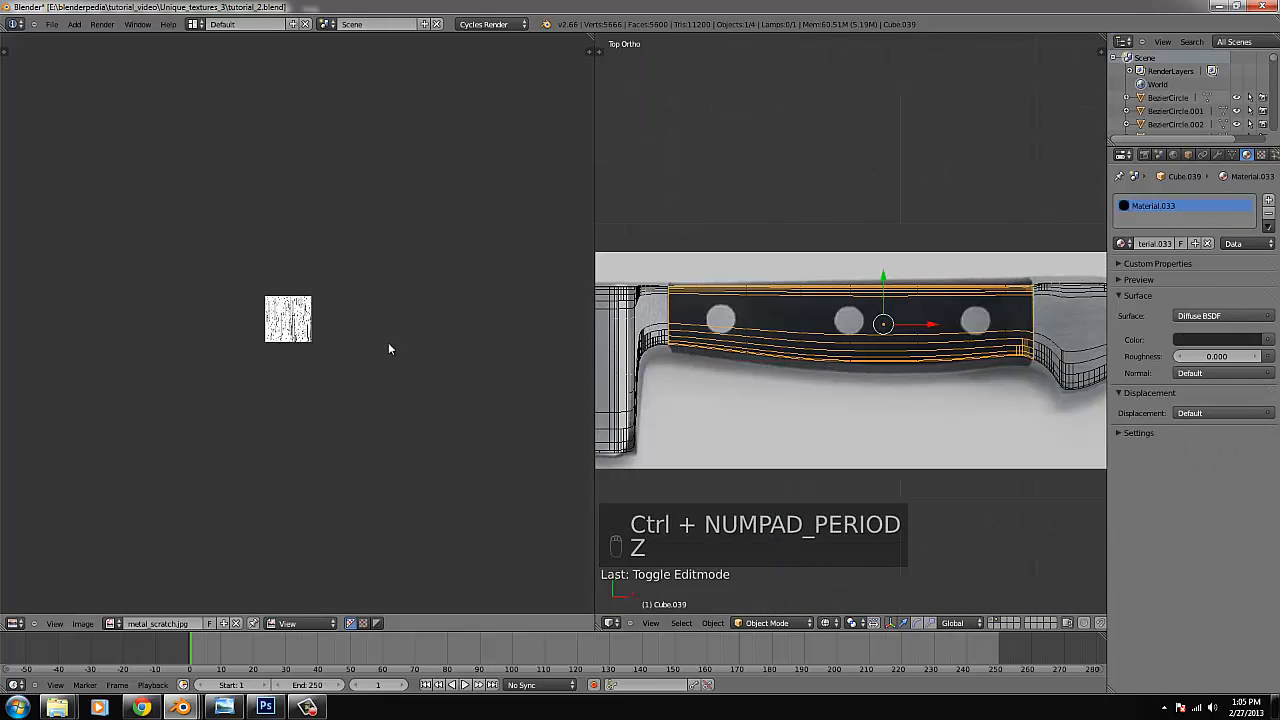
click(74, 24)
mouse_move(87, 38)
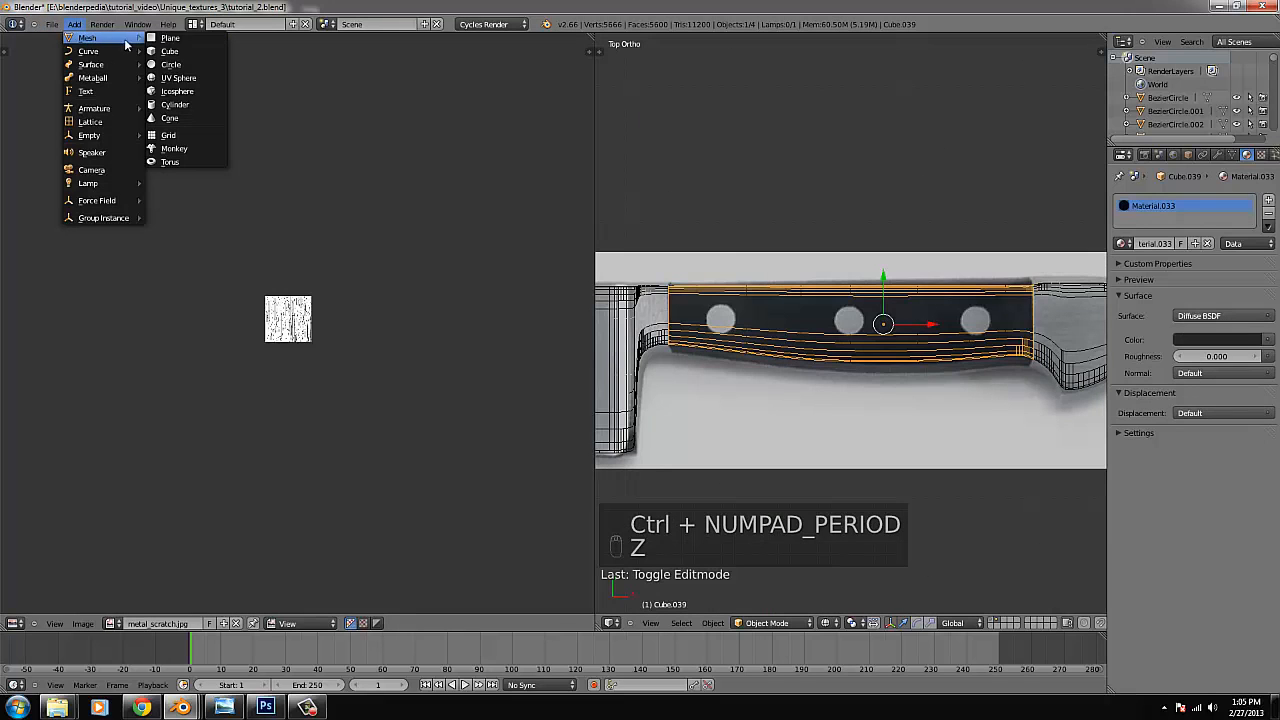
click(175, 104)
Move the cylinder onto the rivet nearest the blade and shrink it to about the rivet's size.
scroll(843, 340, down, 3)
key(g)
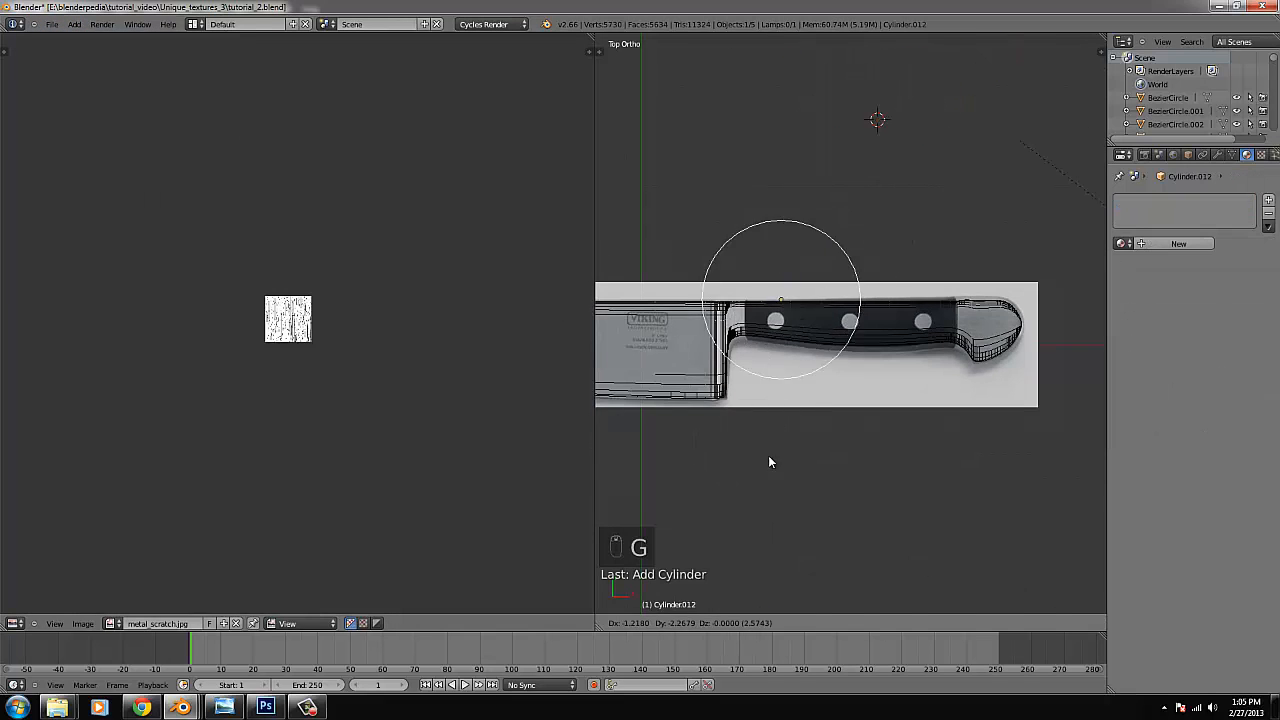
click(768, 455)
scroll(946, 434, up, 5)
key(s)
click(729, 346)
key(g)
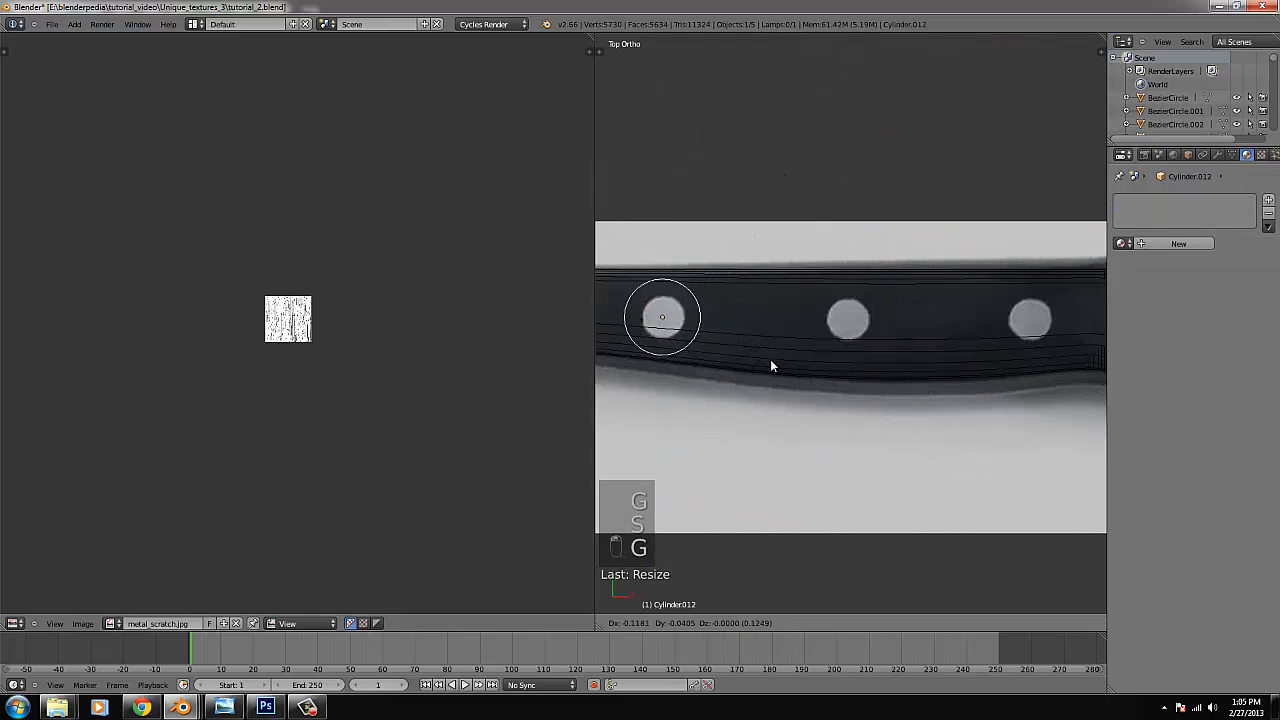
click(772, 365)
key(s)
click(754, 363)
Fine-tune the cylinder's position and scale to match the outline of the rivet nearest the blade.
key(g)
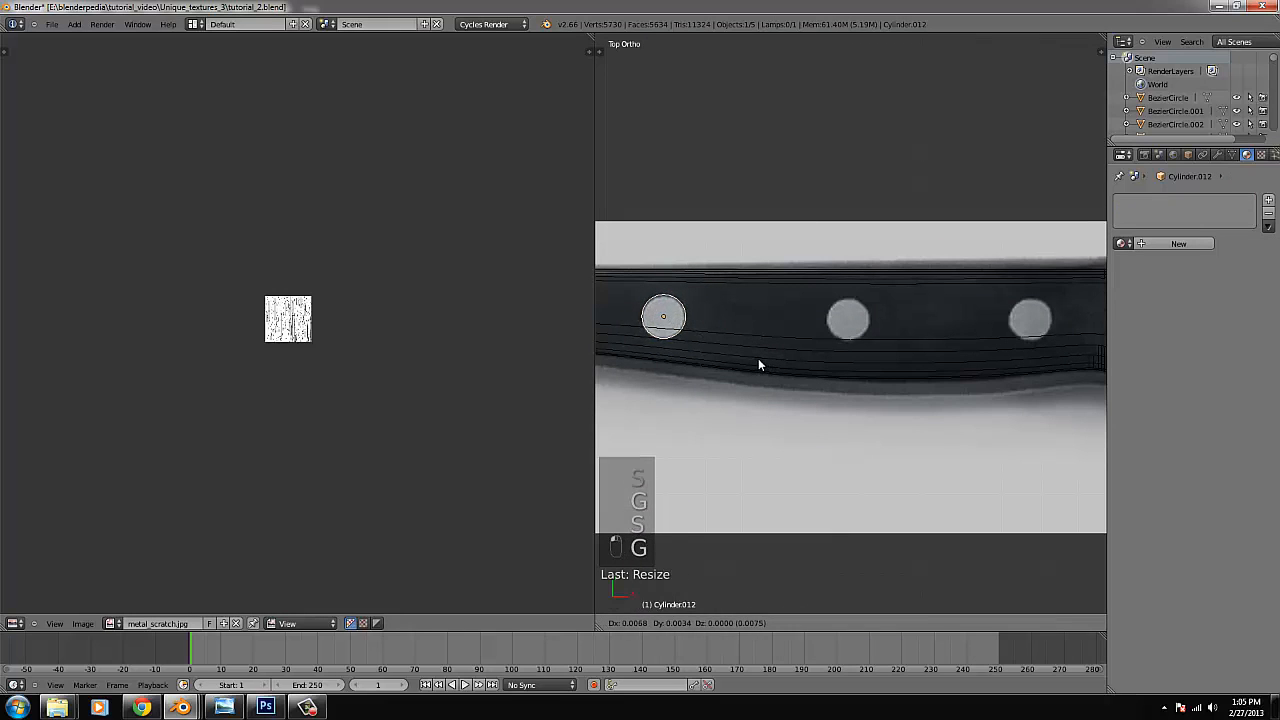
click(755, 359)
key(s)
click(752, 363)
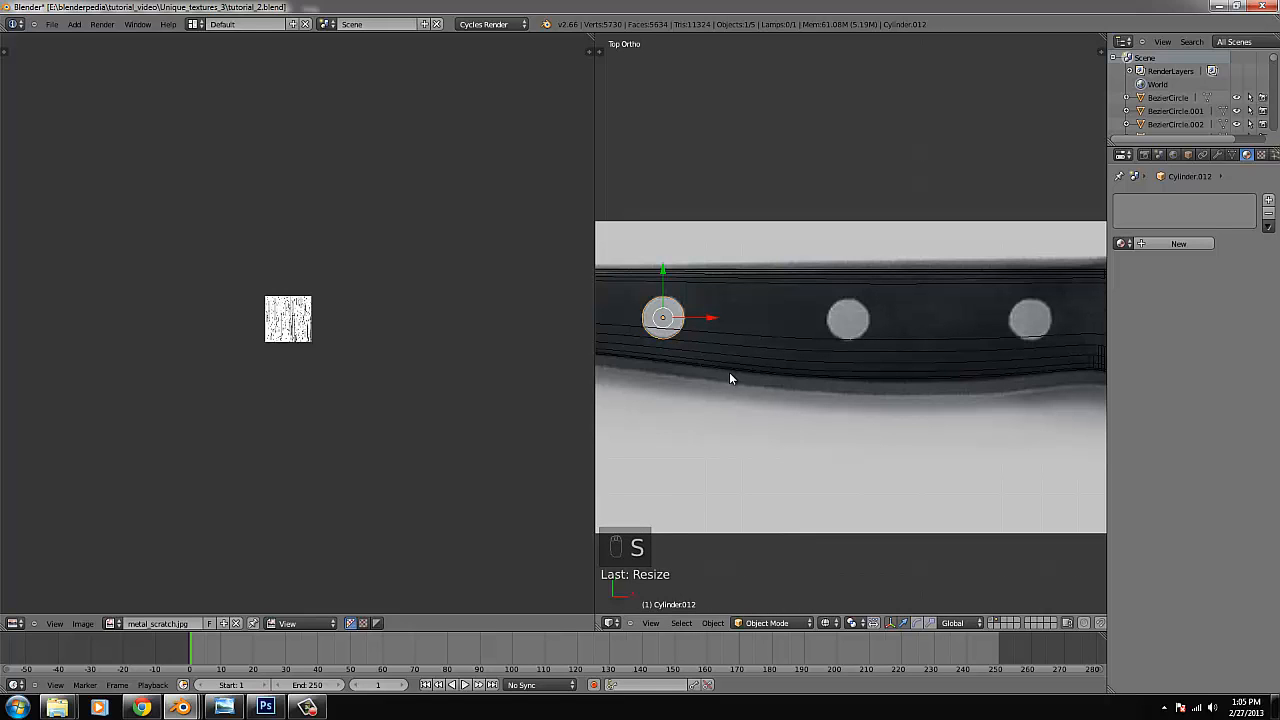
key(s)
click(737, 373)
key(s)
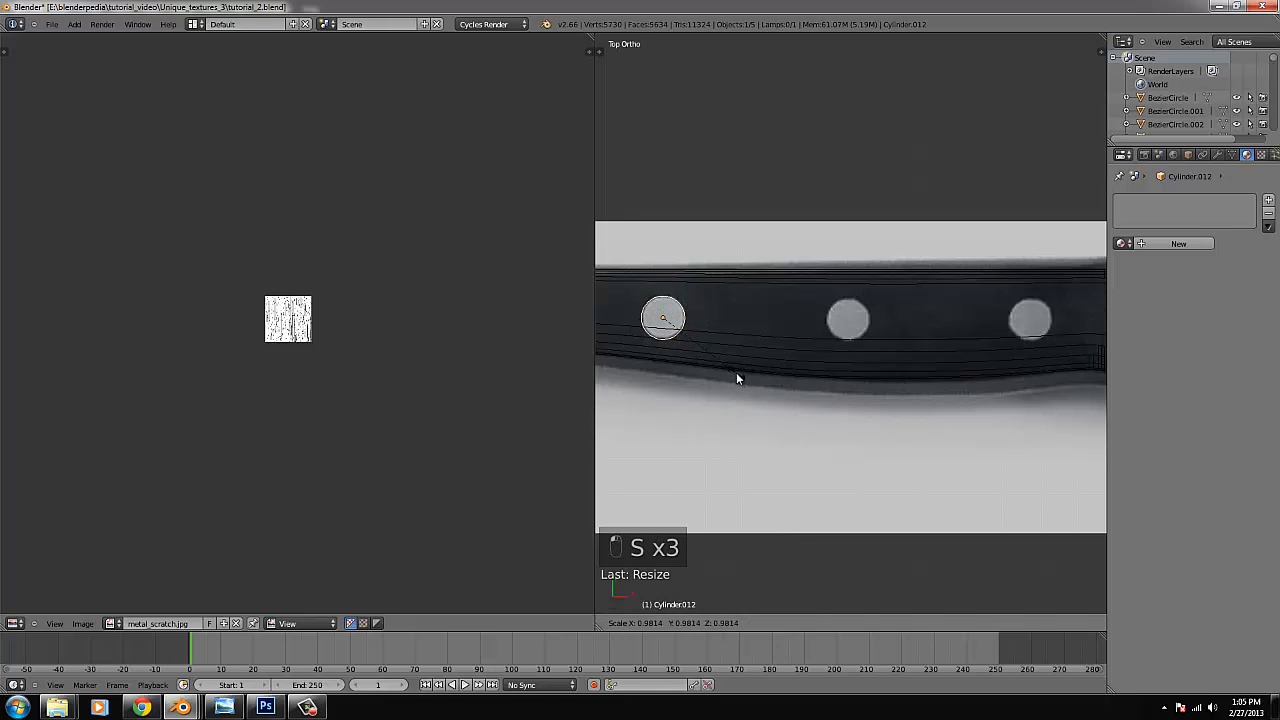
click(735, 374)
Raise the cylinder along Z into the handle and stretch it vertically to a Z scale of about 0.193.
mouse_move(723, 366)
middle_down()
mouse_move(751, 323)
mouse_move(736, 450)
middle_up()
key(z)
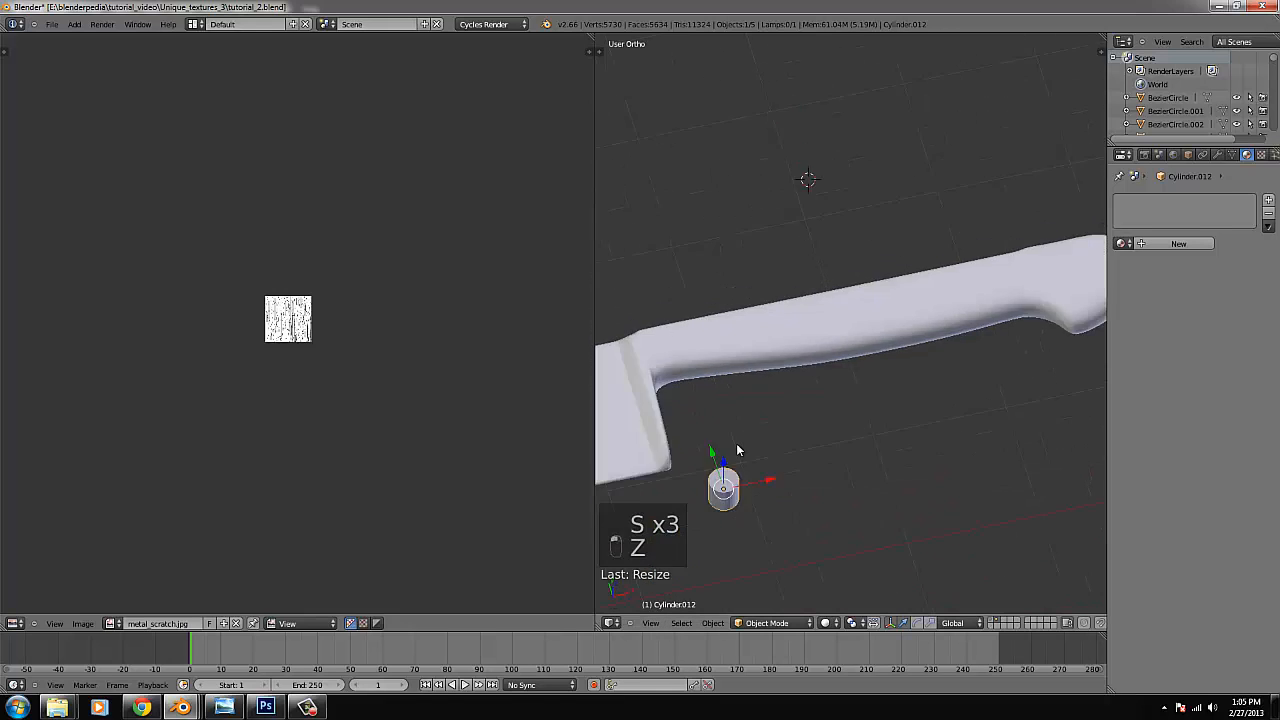
scroll(736, 450, down, 1)
drag(745, 440, 767, 324)
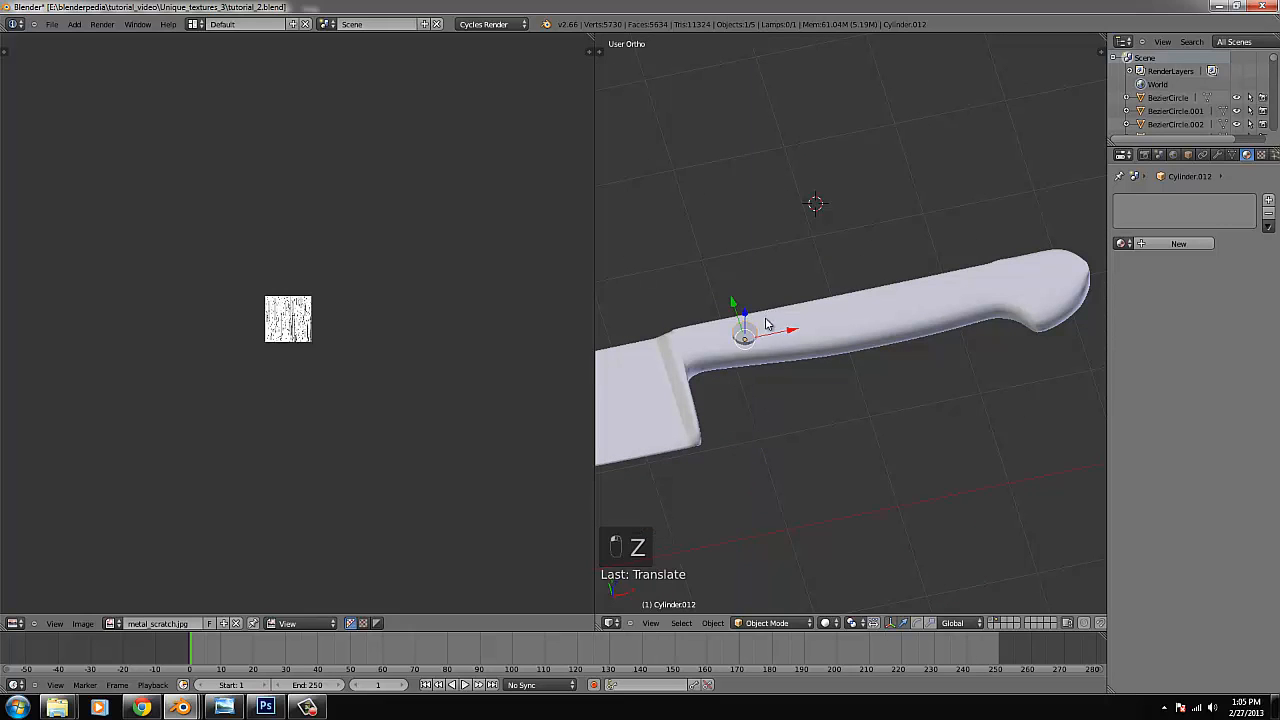
key(s)
click(866, 307)
middle_drag(866, 307, 764, 289)
Duplicate the cylinder twice within its mesh in top view, placing the copies over the middle rivet and the rivet nearest the end cap.
key(KP_7)
scroll(764, 289, up, 4)
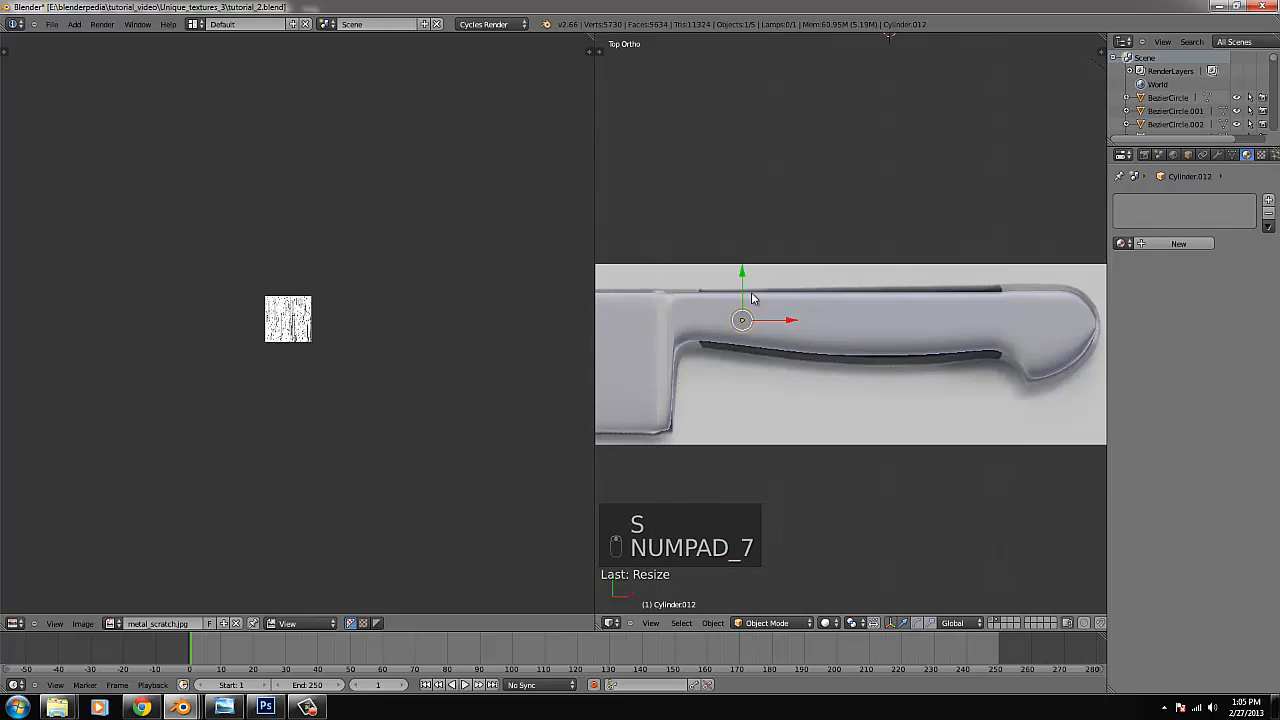
key(z)
key(Tab)
key(shift+d)
key(g)
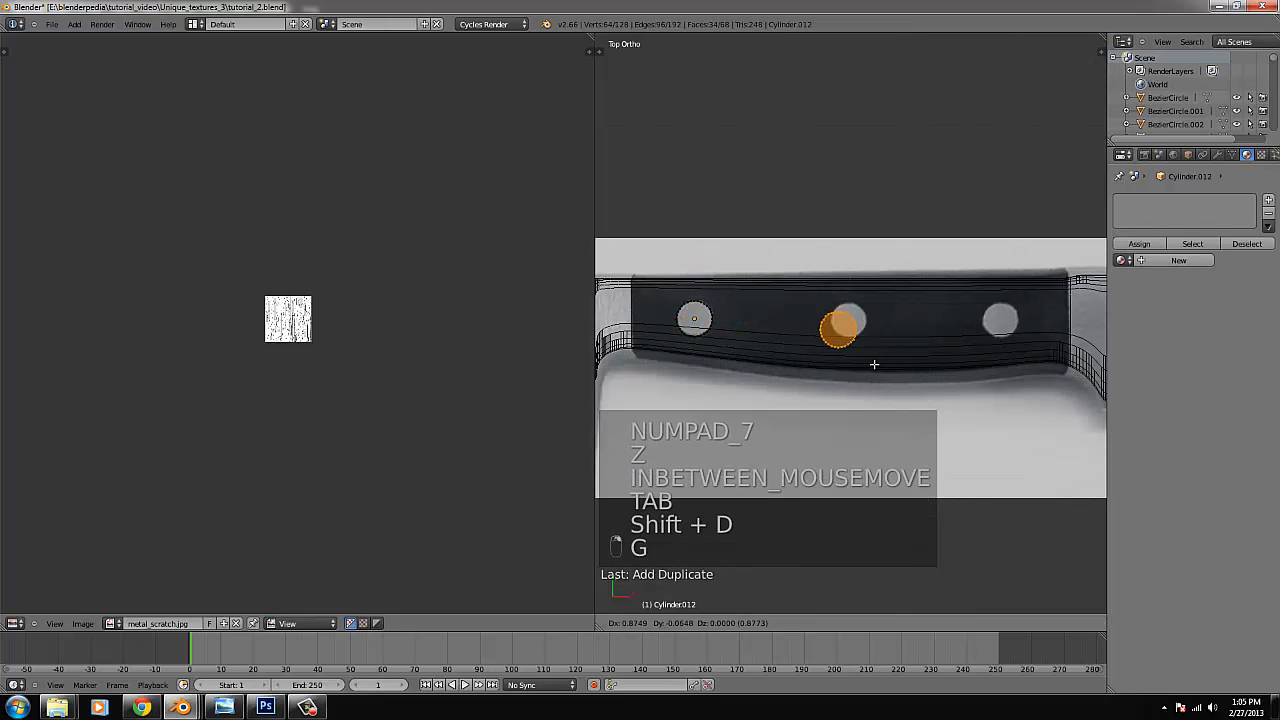
click(876, 354)
key(shift+d)
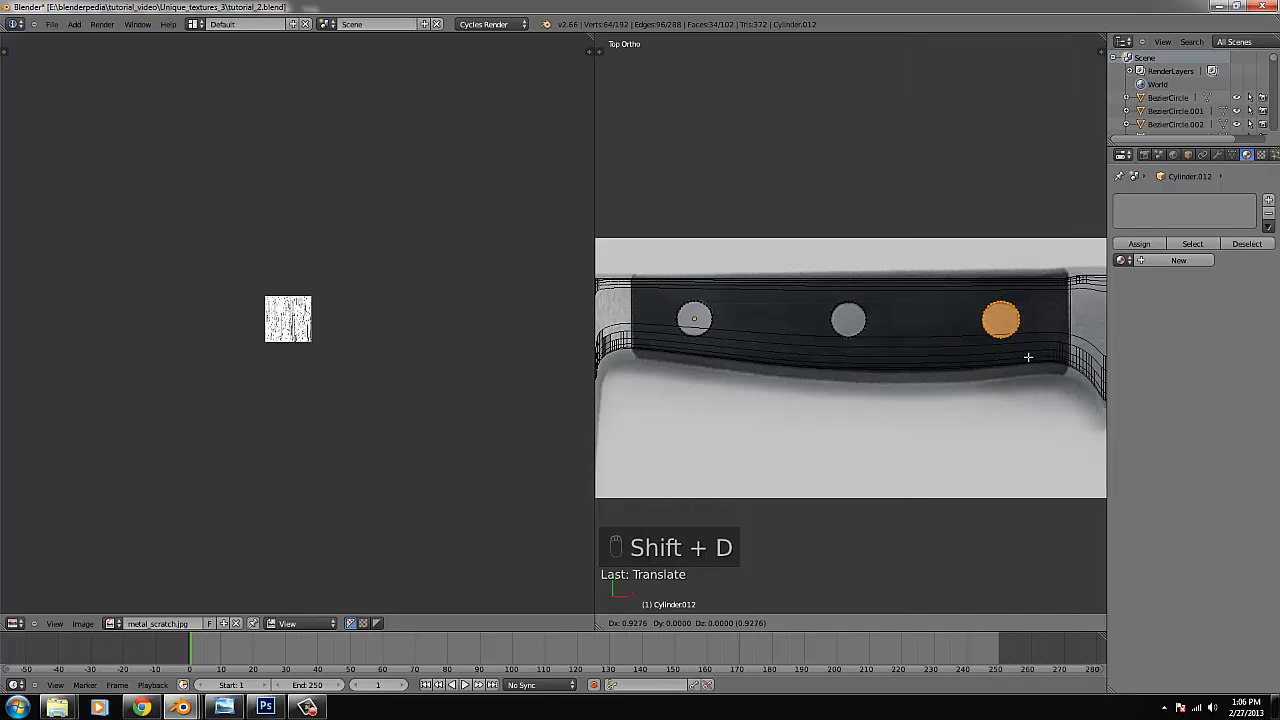
click(1028, 356)
key(Tab)
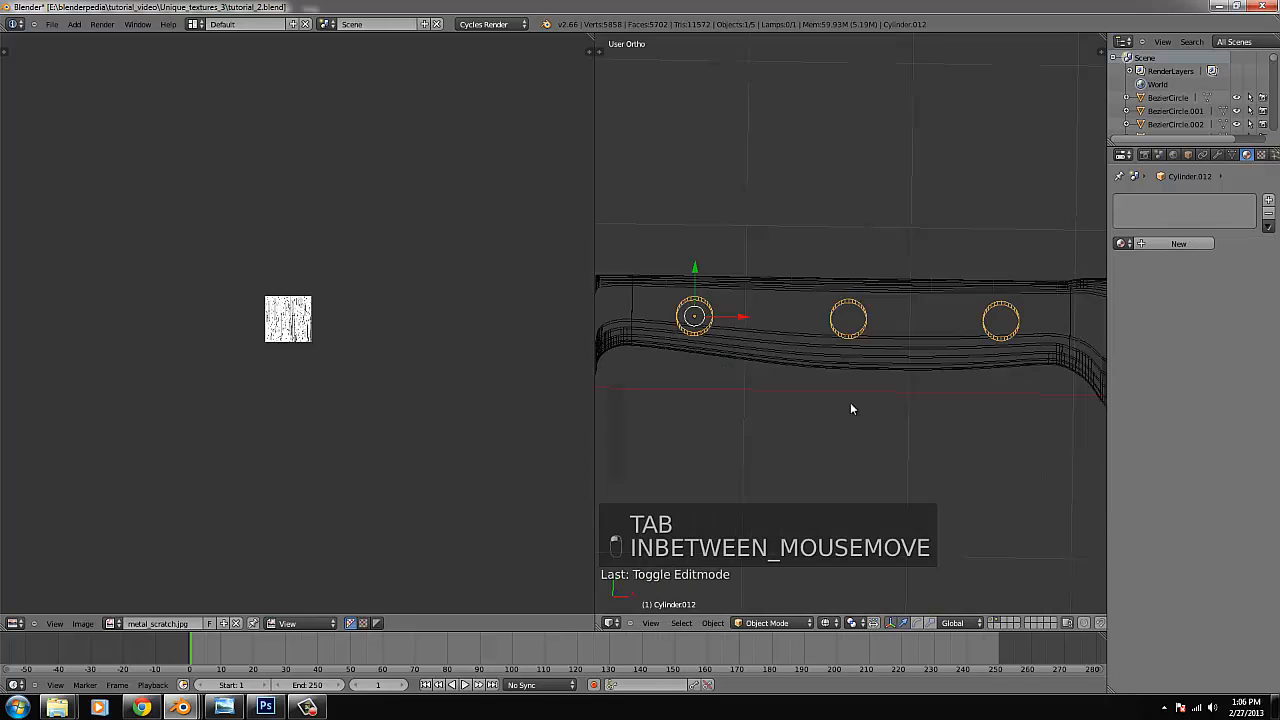
Rename the object holding the three cylinders as "cut".
middle_drag(851, 408, 1138, 315)
click(1189, 155)
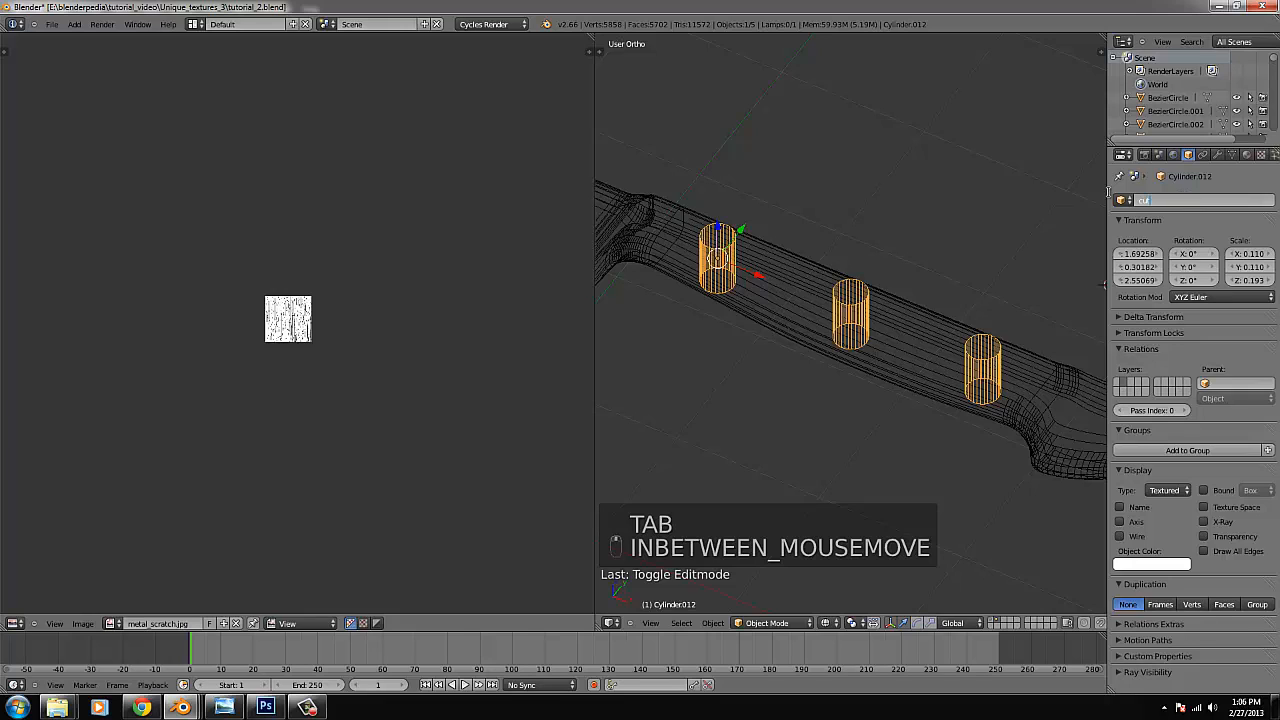
key(Return)
Add the handle to the selection as the active object in solid shading and save the file.
key(z)
shift+right_click(912, 345)
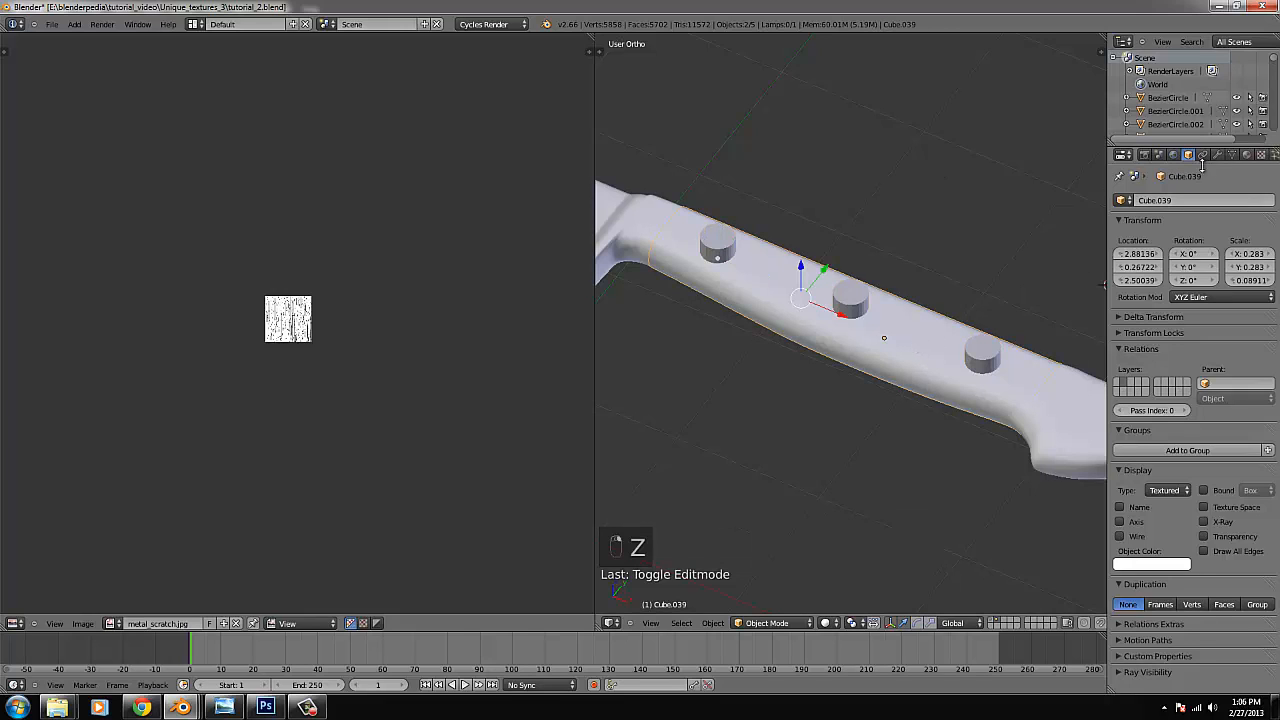
click(50, 24)
click(66, 108)
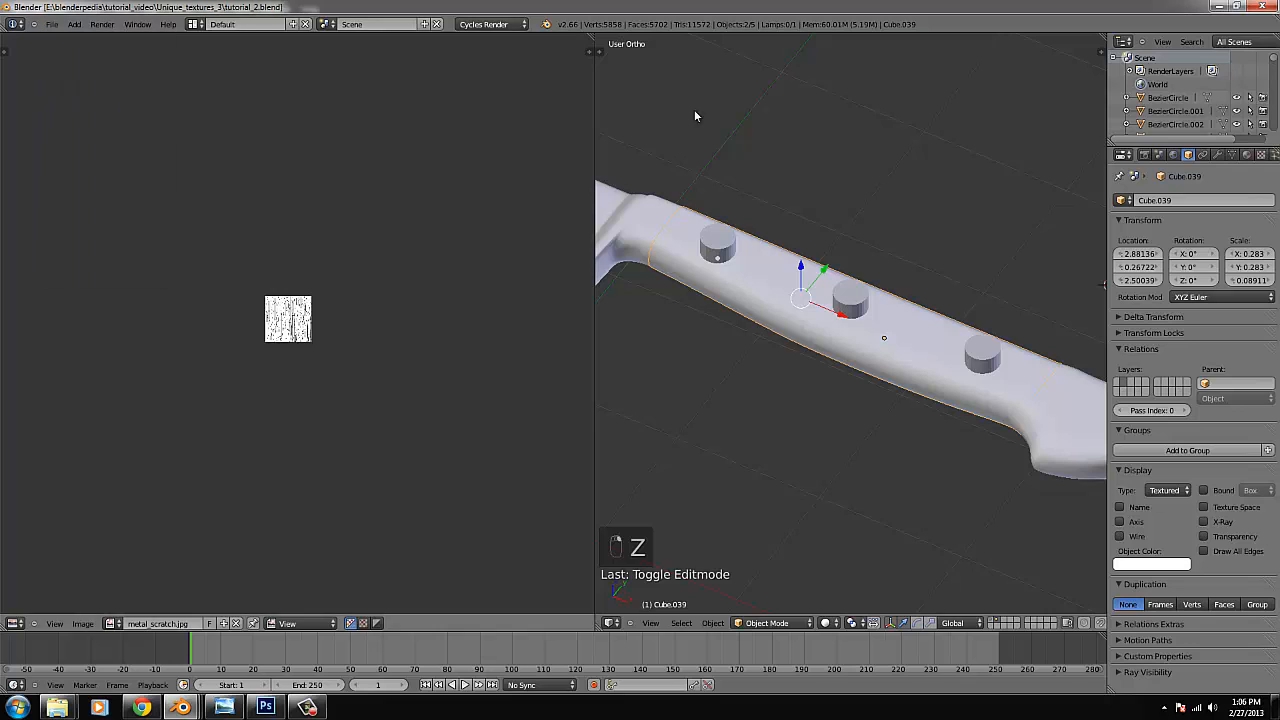
Add a Boolean modifier to the handle with Intersect as its operation and "cut" as its object.
click(1219, 155)
click(1178, 200)
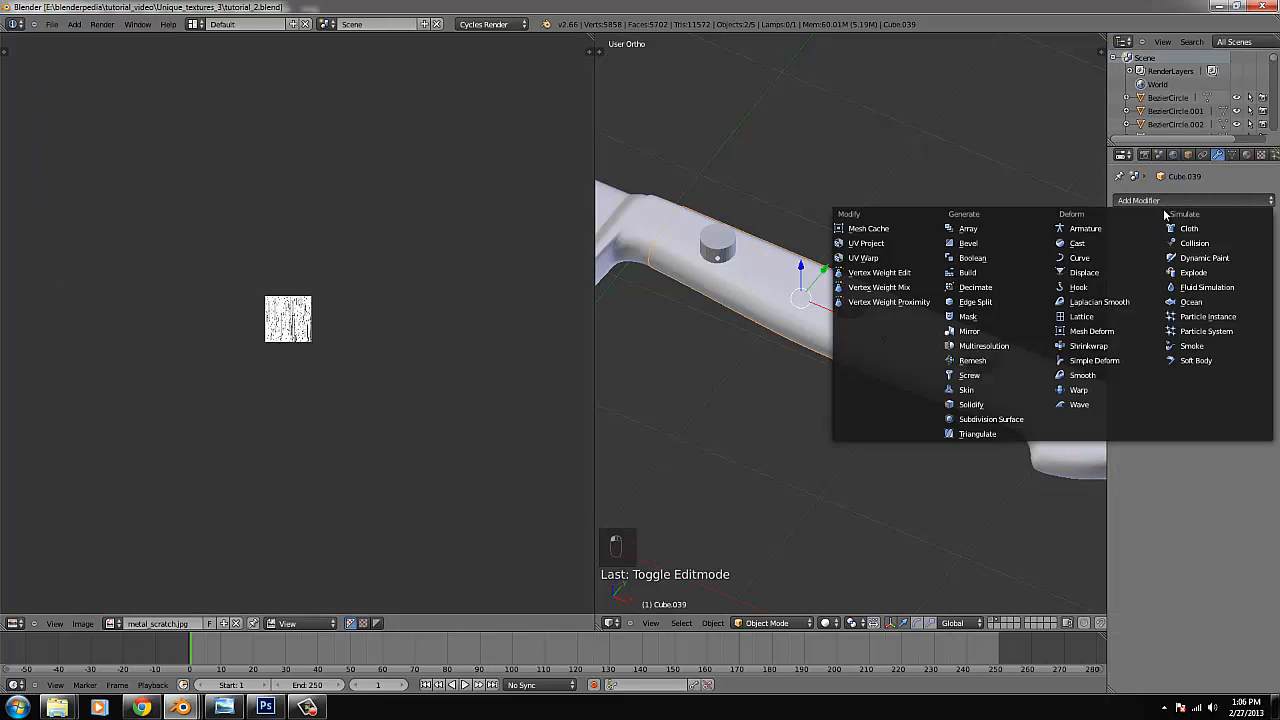
click(981, 258)
click(1150, 278)
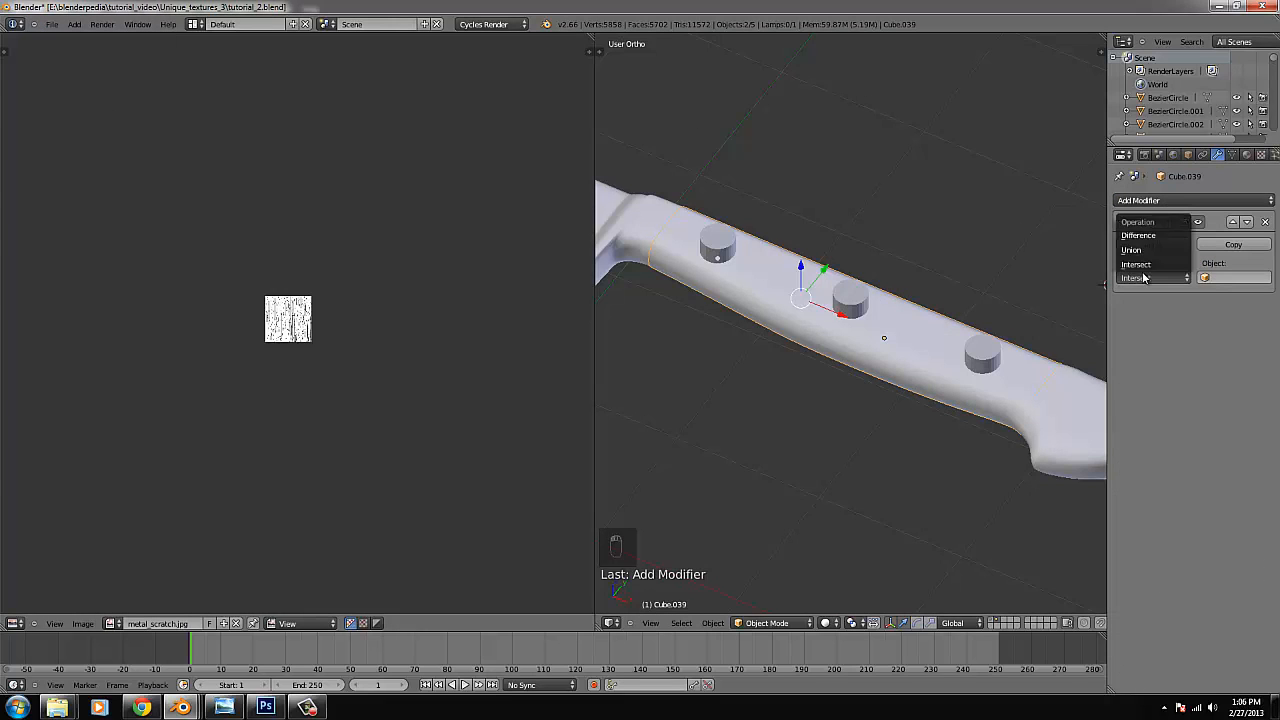
click(1150, 272)
click(1227, 278)
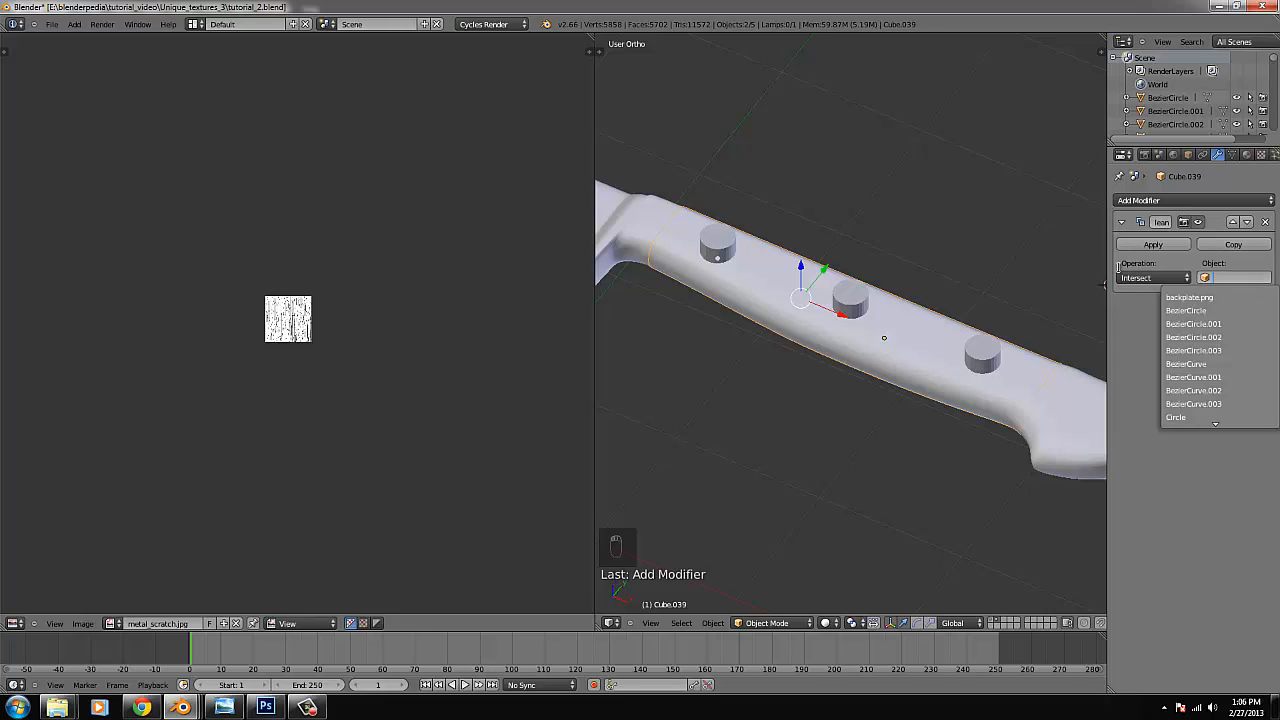
text(cut)
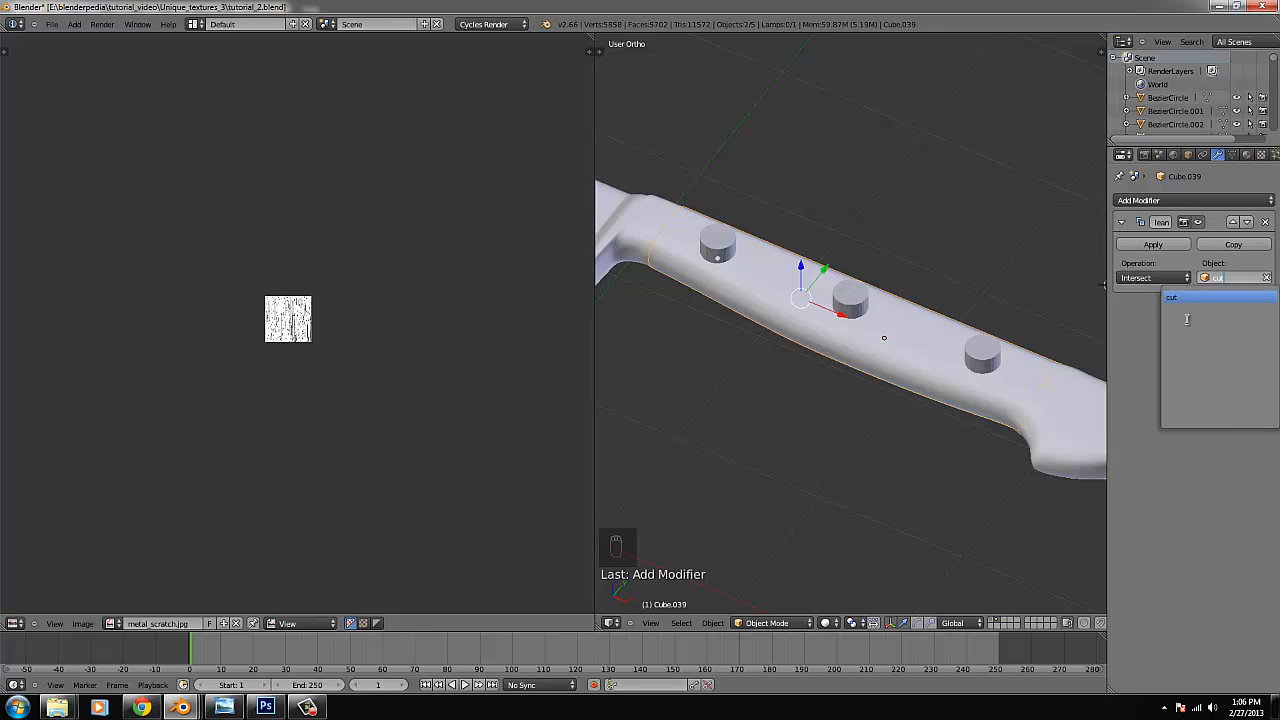
key(Return)
Try the Difference and Union operations on the handle's Boolean modifier.
click(1150, 278)
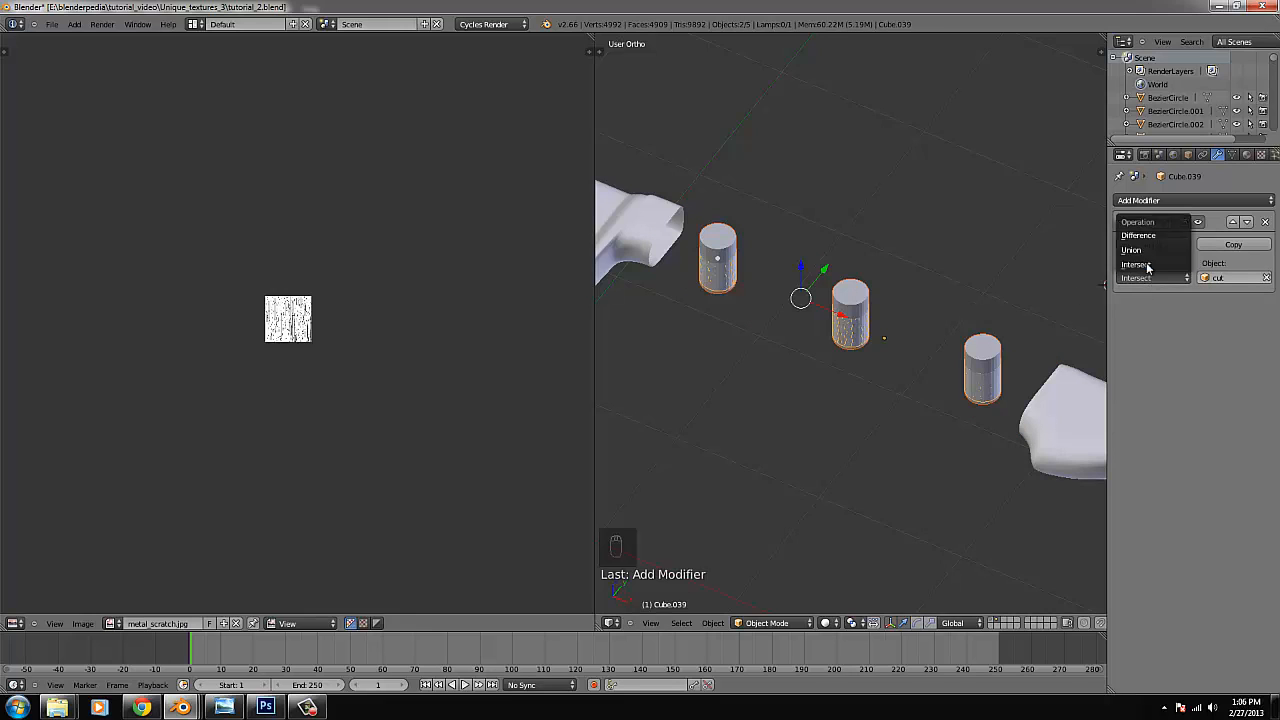
click(1150, 241)
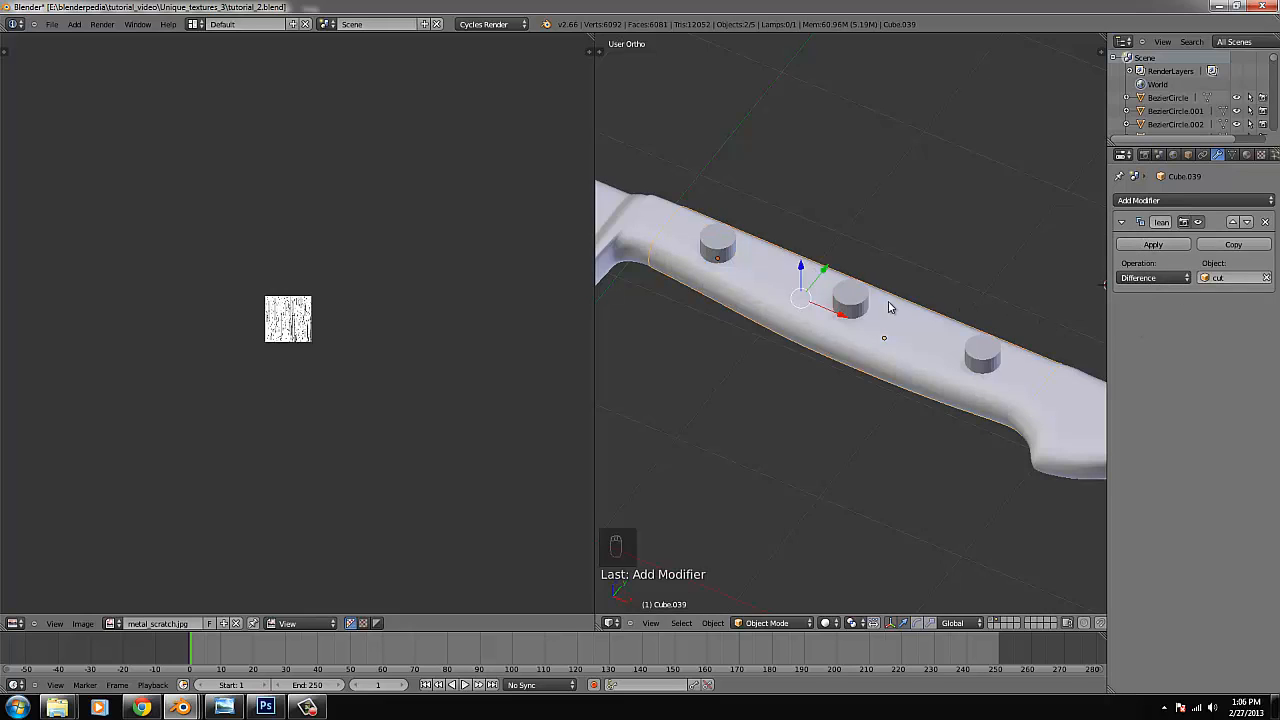
click(1138, 279)
click(1143, 251)
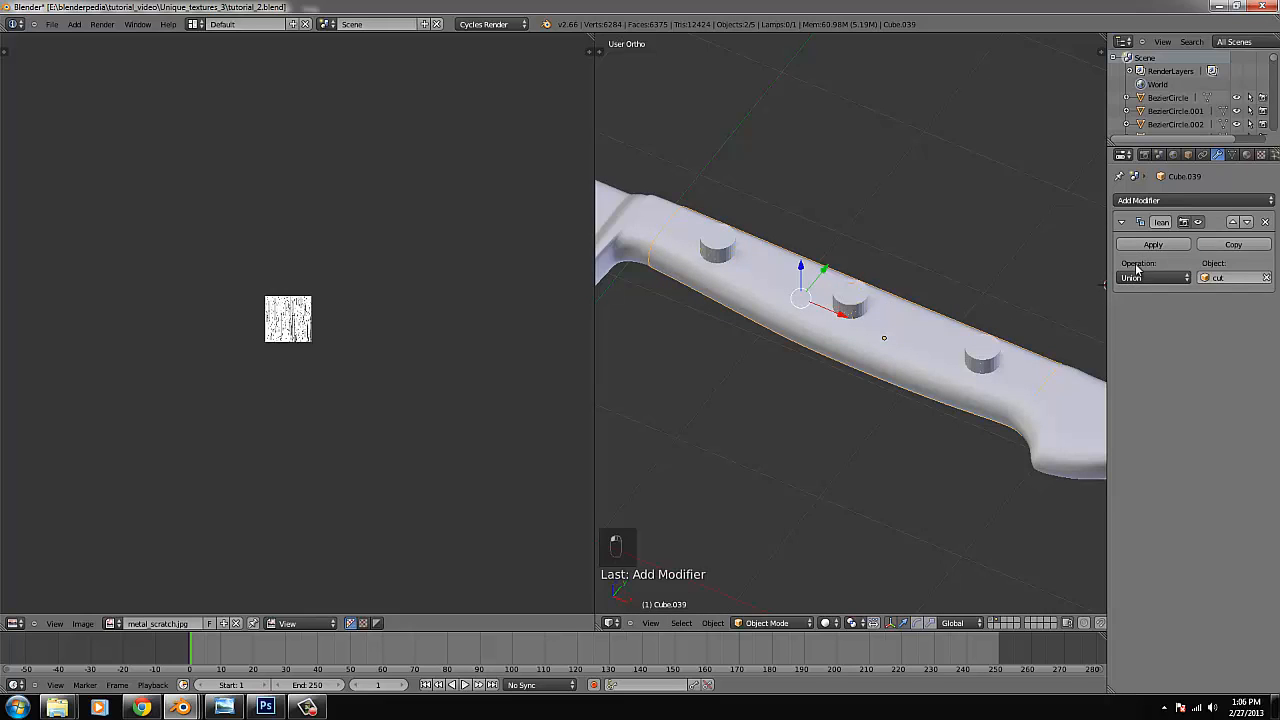
right_click(990, 363)
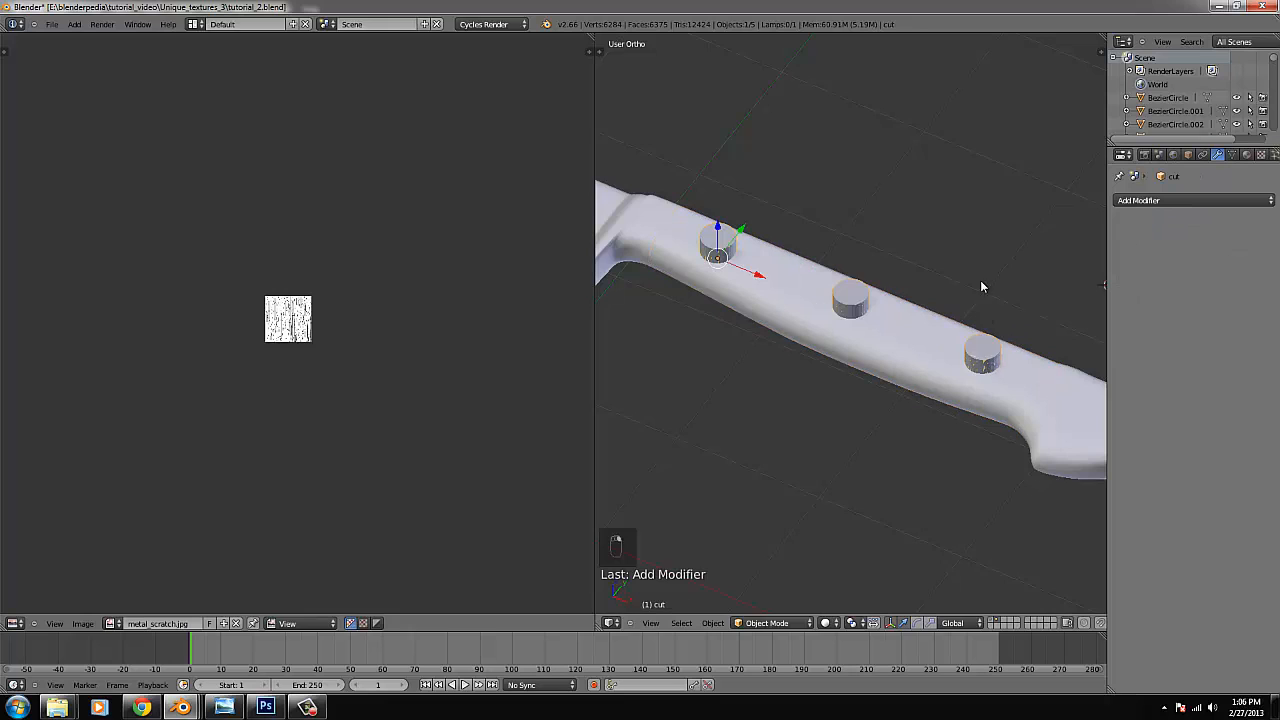
key(g)
right_click(1100, 245)
click(1138, 201)
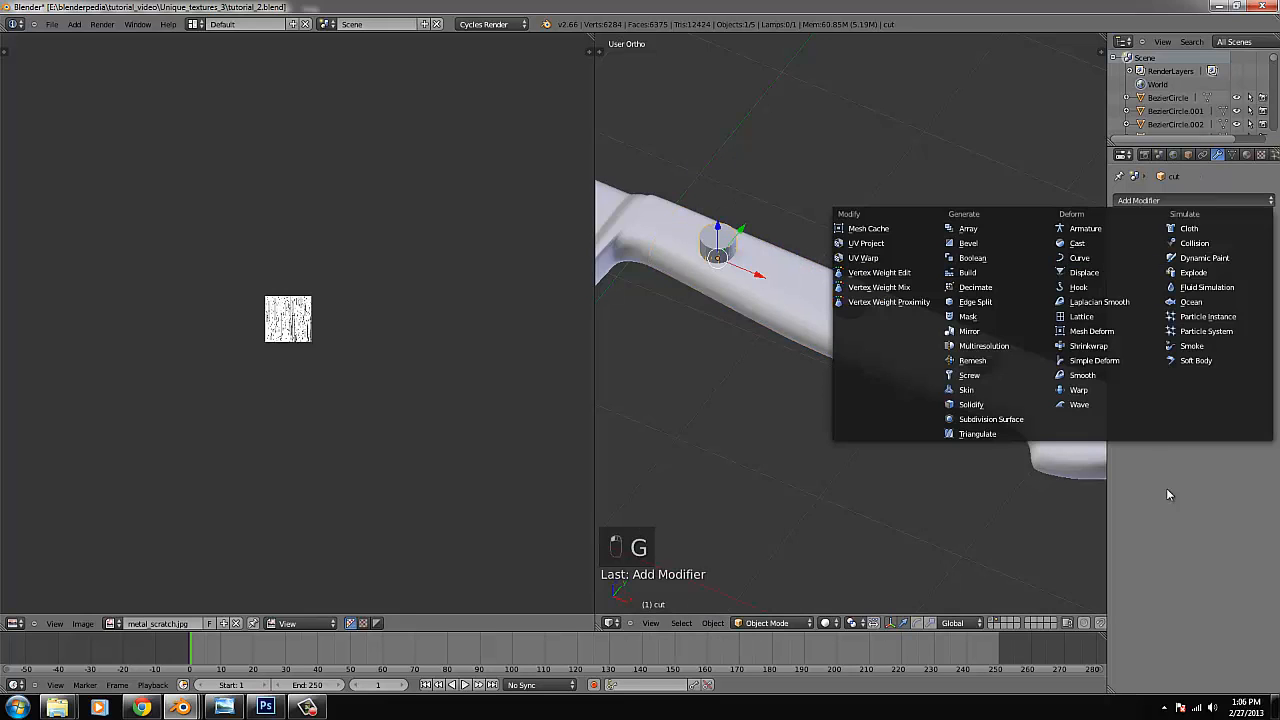
right_click(929, 346)
Set the handle's Boolean operation to Difference and apply the modifier.
click(1155, 278)
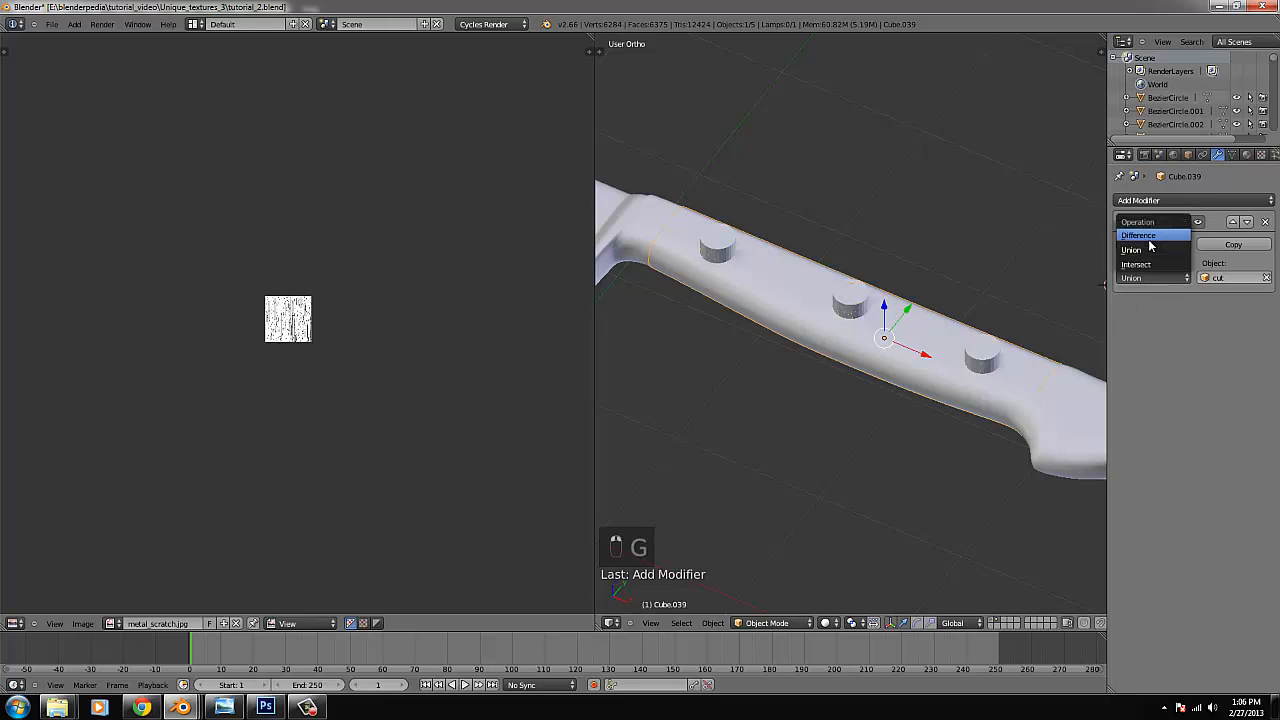
click(1149, 238)
click(1153, 245)
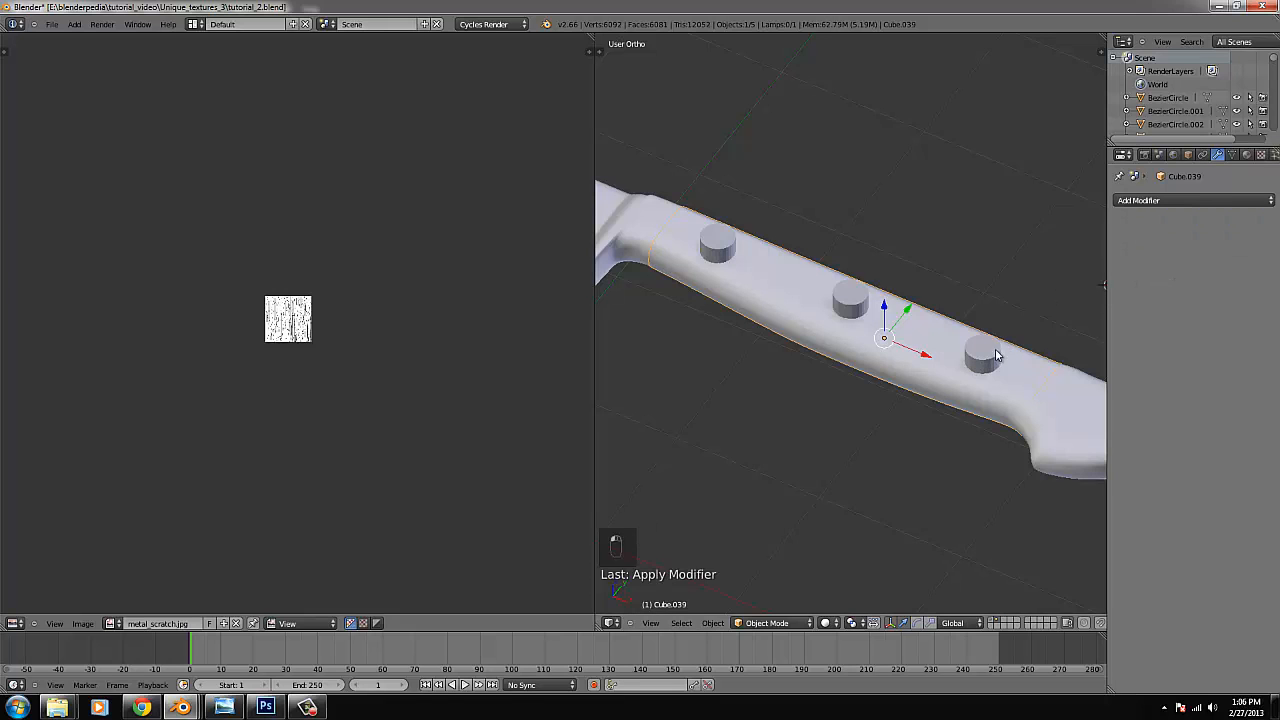
Delete the "cut" object with the three cylinders from the handle.
right_click(982, 345)
key(g)
right_click(979, 284)
key(x)
click(977, 280)
Enter Edit mode on the handle, pick a vertex on the middle hole's rim and select all geometry linked to it.
scroll(858, 321, up, 4)
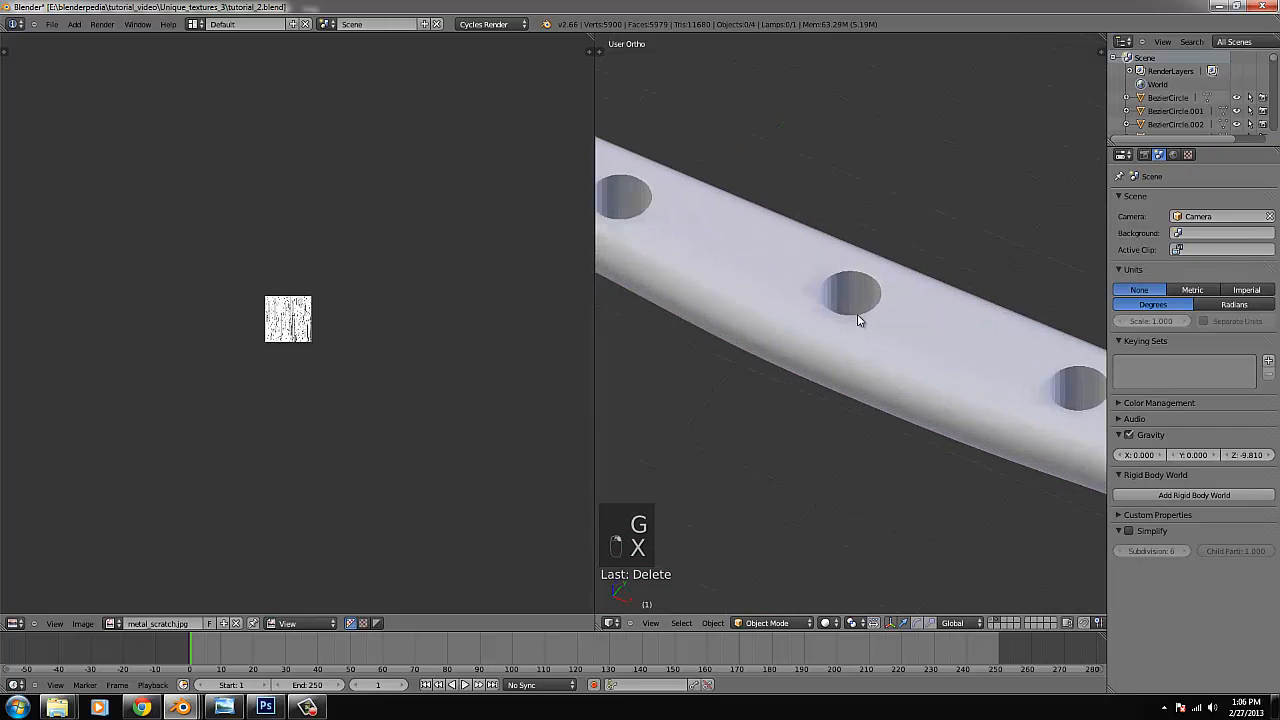
right_click(862, 332)
key(Tab)
scroll(862, 330, up, 3)
right_click(822, 298)
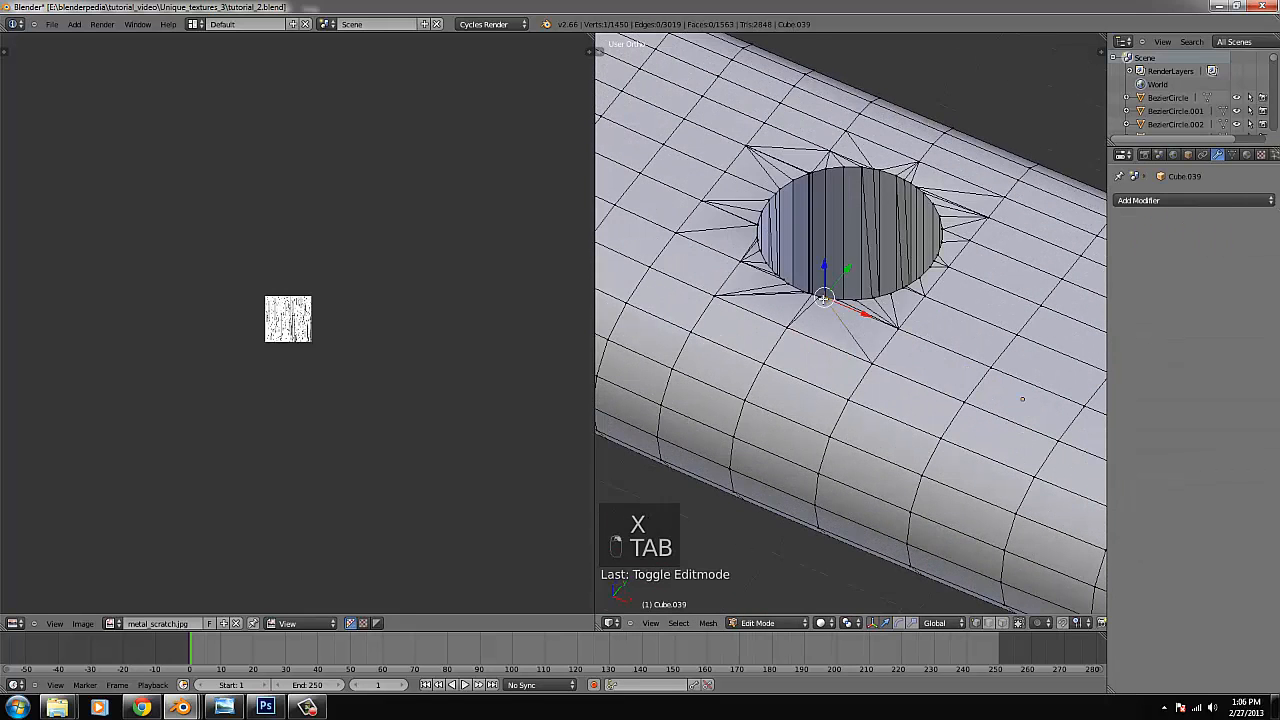
key(KP_7)
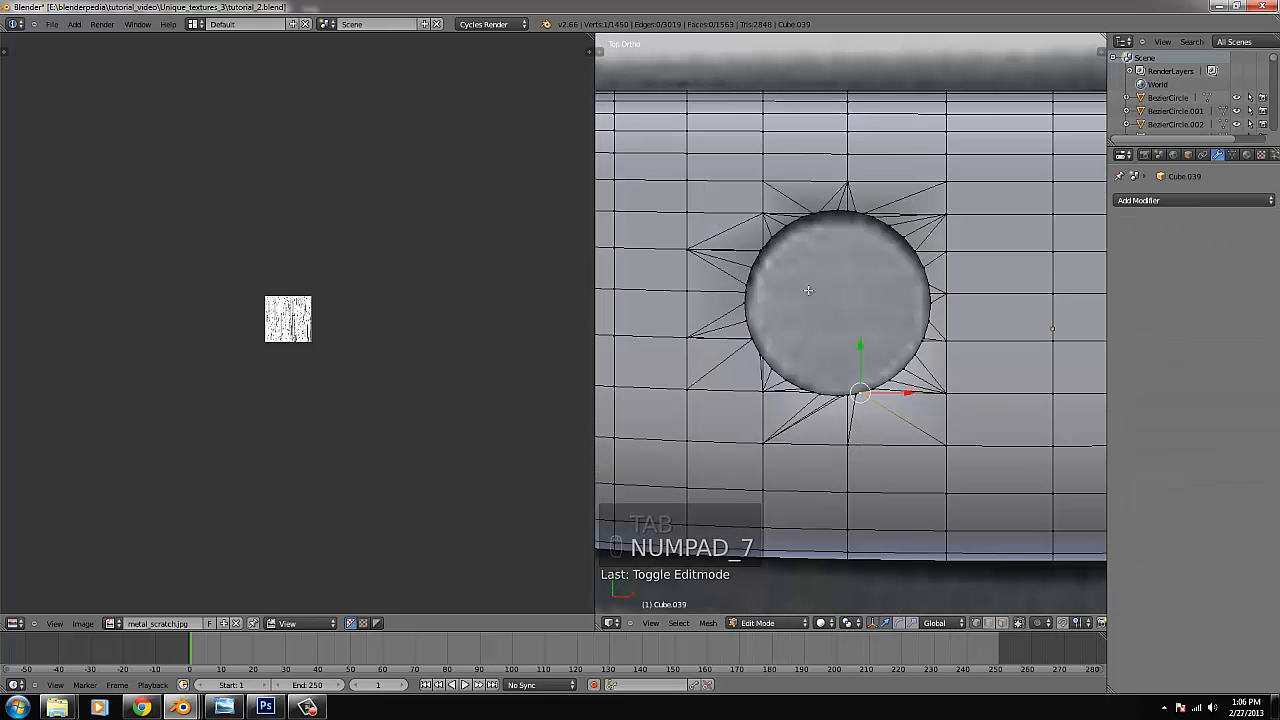
mouse_move(766, 251)
middle_down()
mouse_move(768, 286)
mouse_move(772, 271)
middle_up()
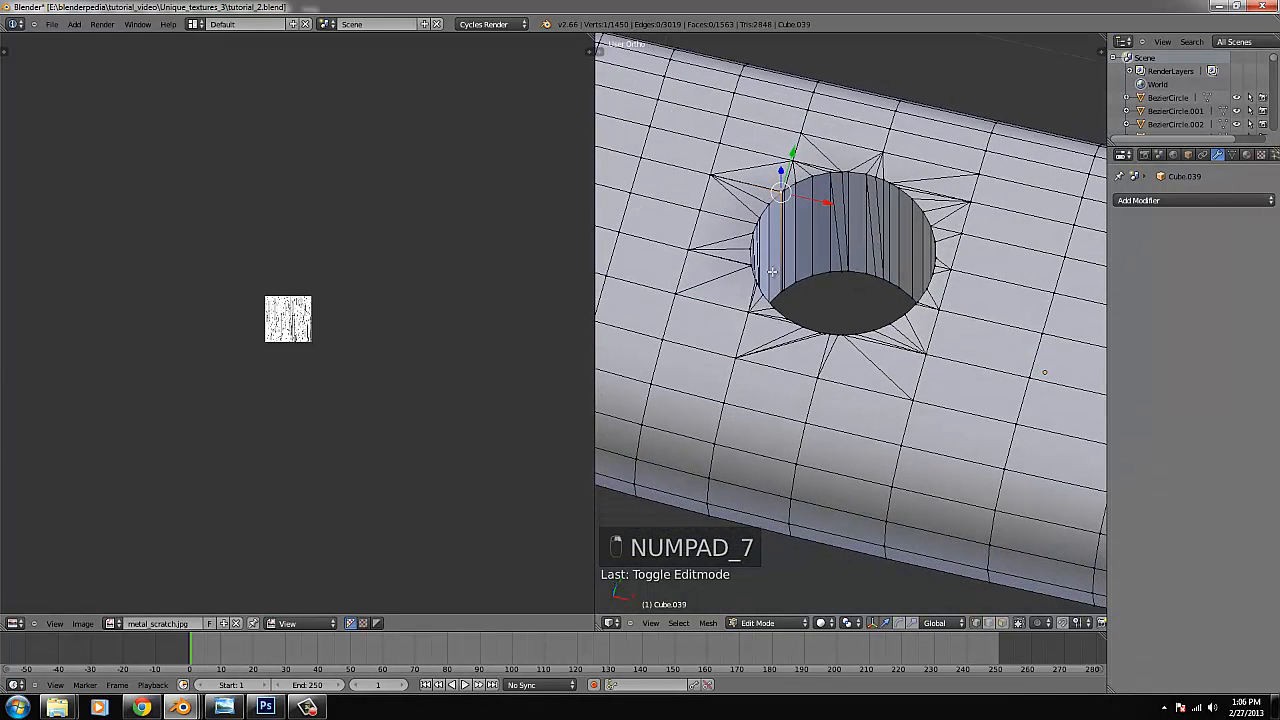
key(ctrl+l)
scroll(830, 316, down, 3)
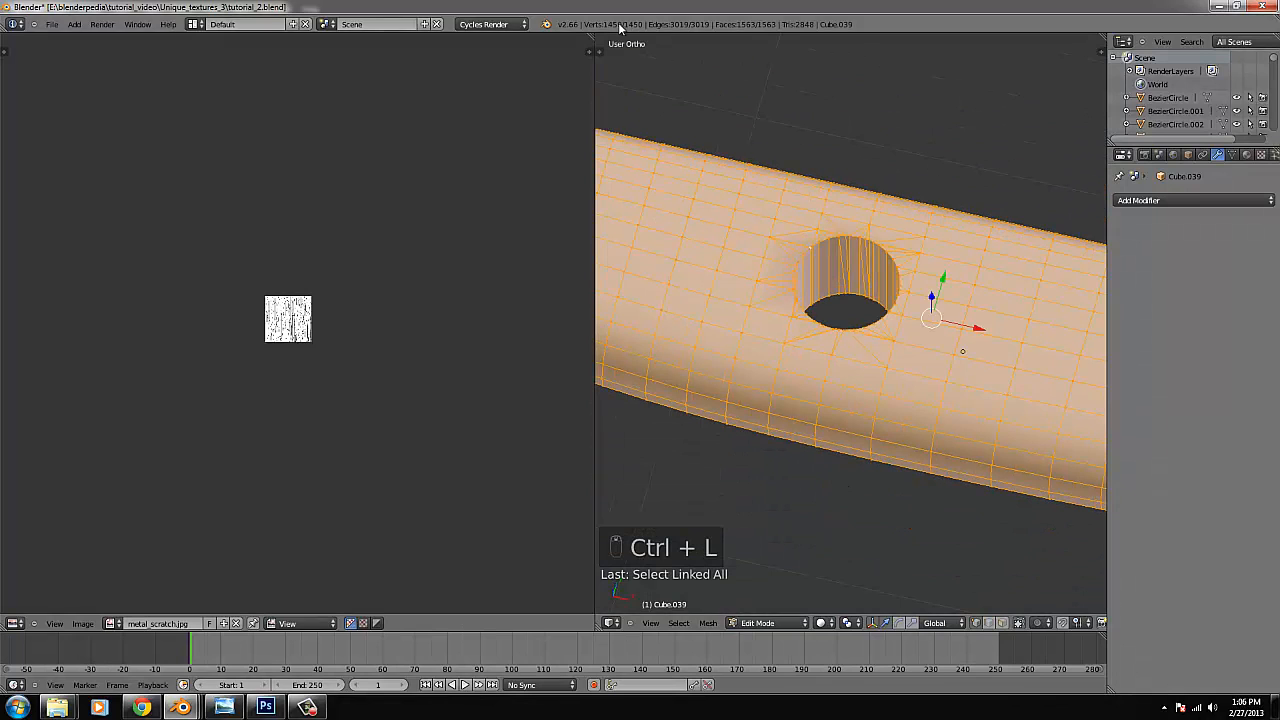
key(r)
right_click(705, 250)
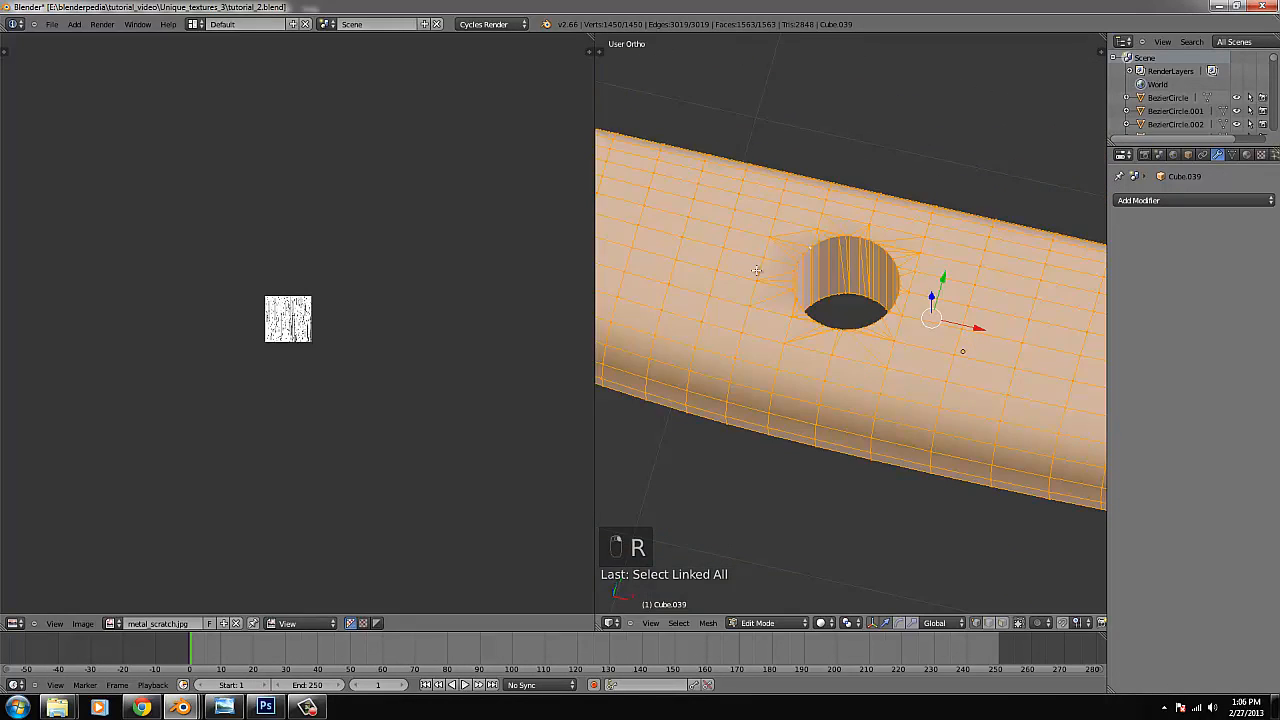
Remove doubles from the fully selected handle mesh, return to Object mode and view the middle hole from above.
key(t)
click(668, 366)
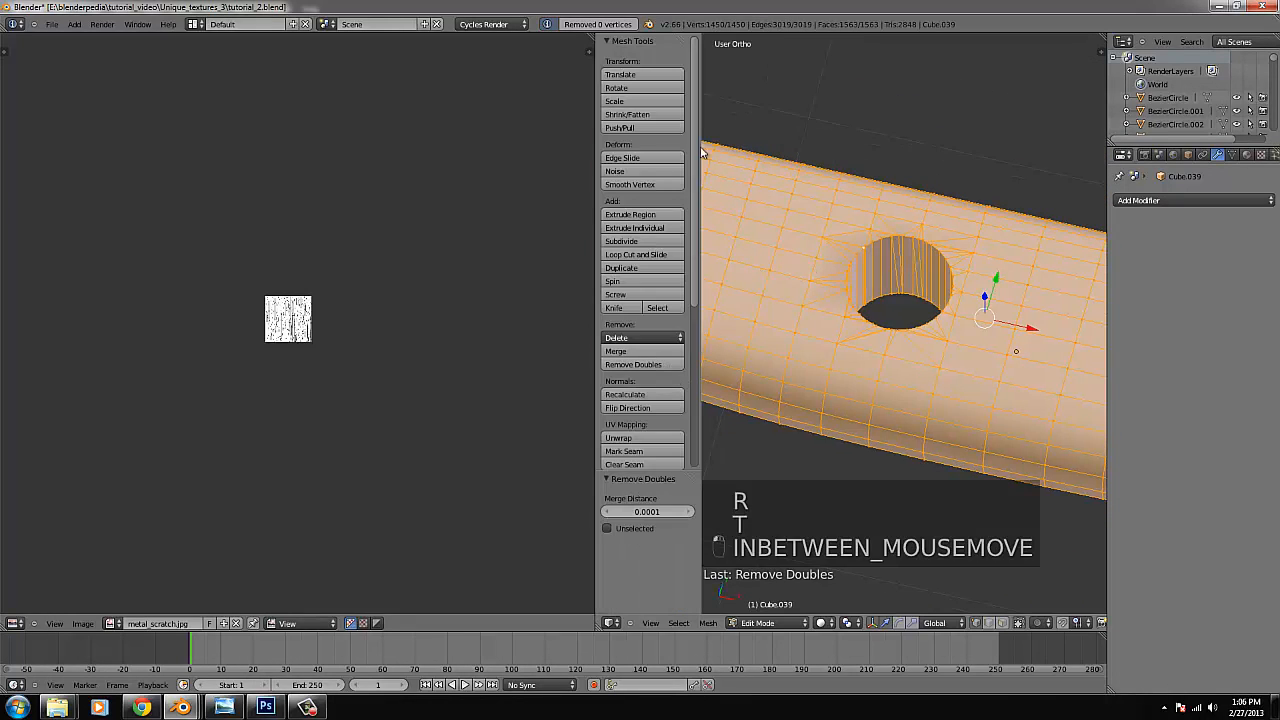
key(KP_7)
key(Tab)
scroll(895, 270, up, 4)
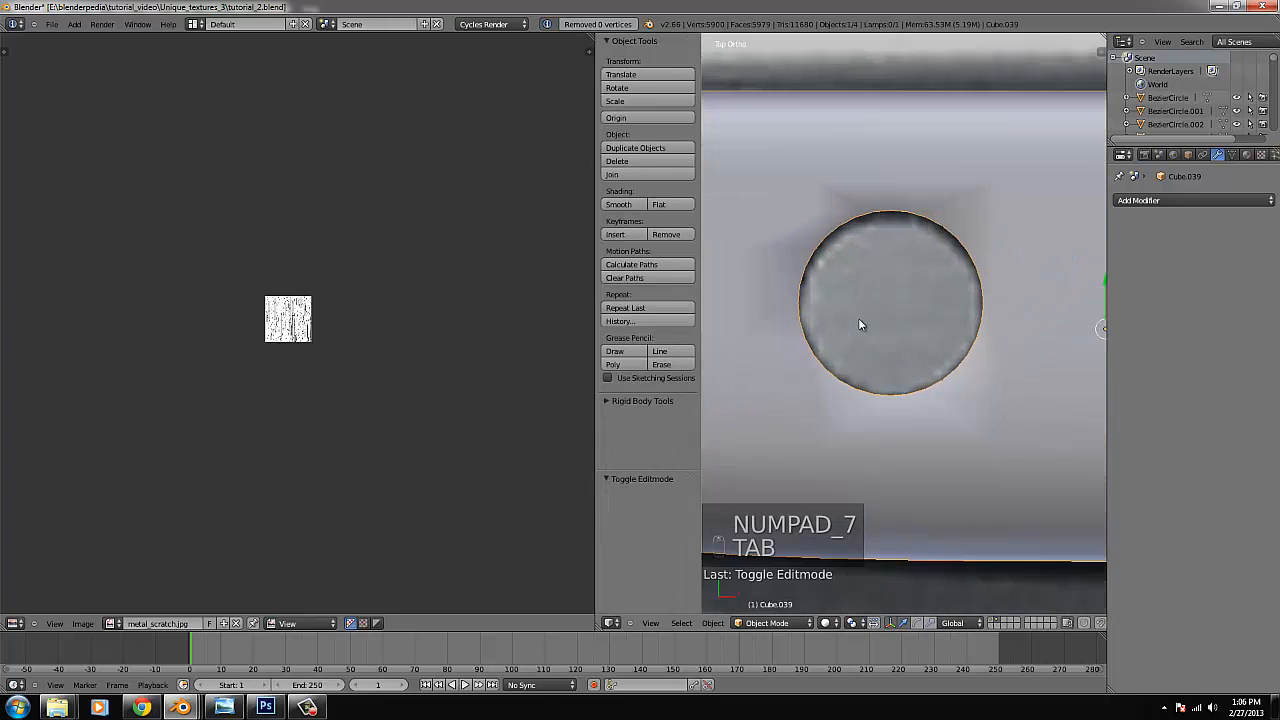
Enter Edit mode on the handle and select the edges along the middle hole's upper rim one after another.
key(Tab)
middle_drag(853, 342, 819, 280)
right_click(787, 209)
alt+right_click(786, 211)
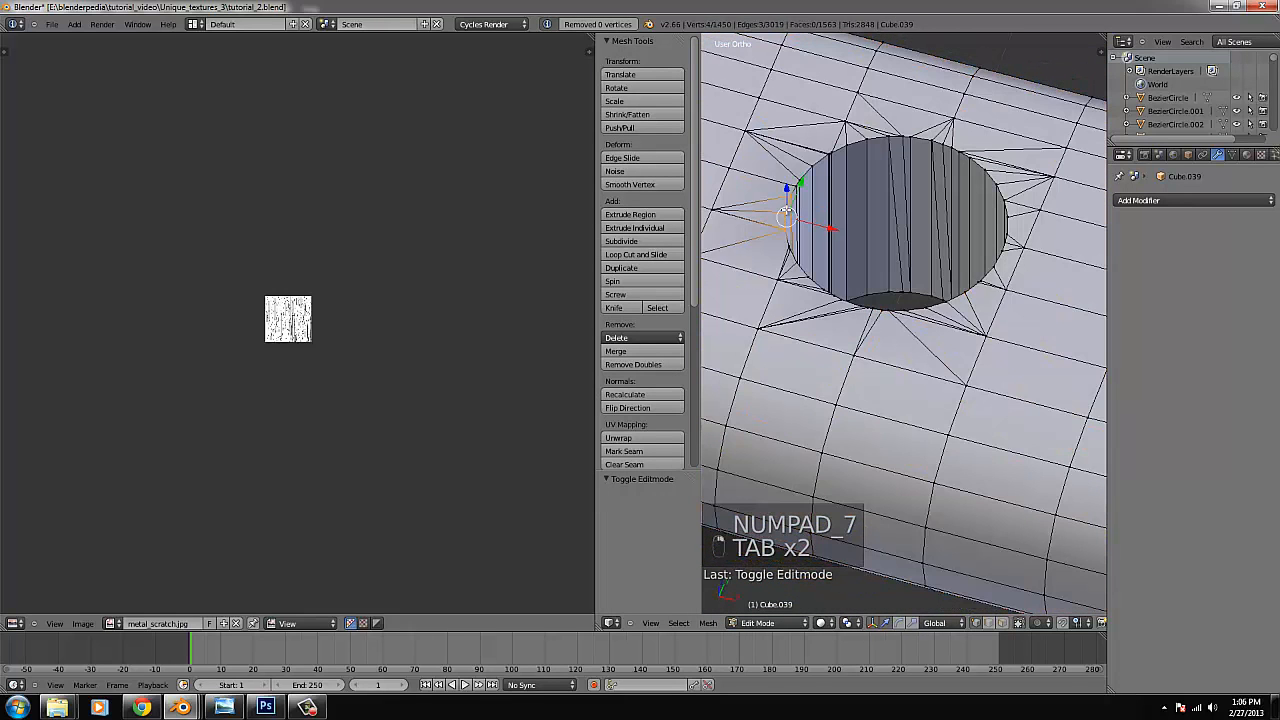
alt+right_click(800, 183)
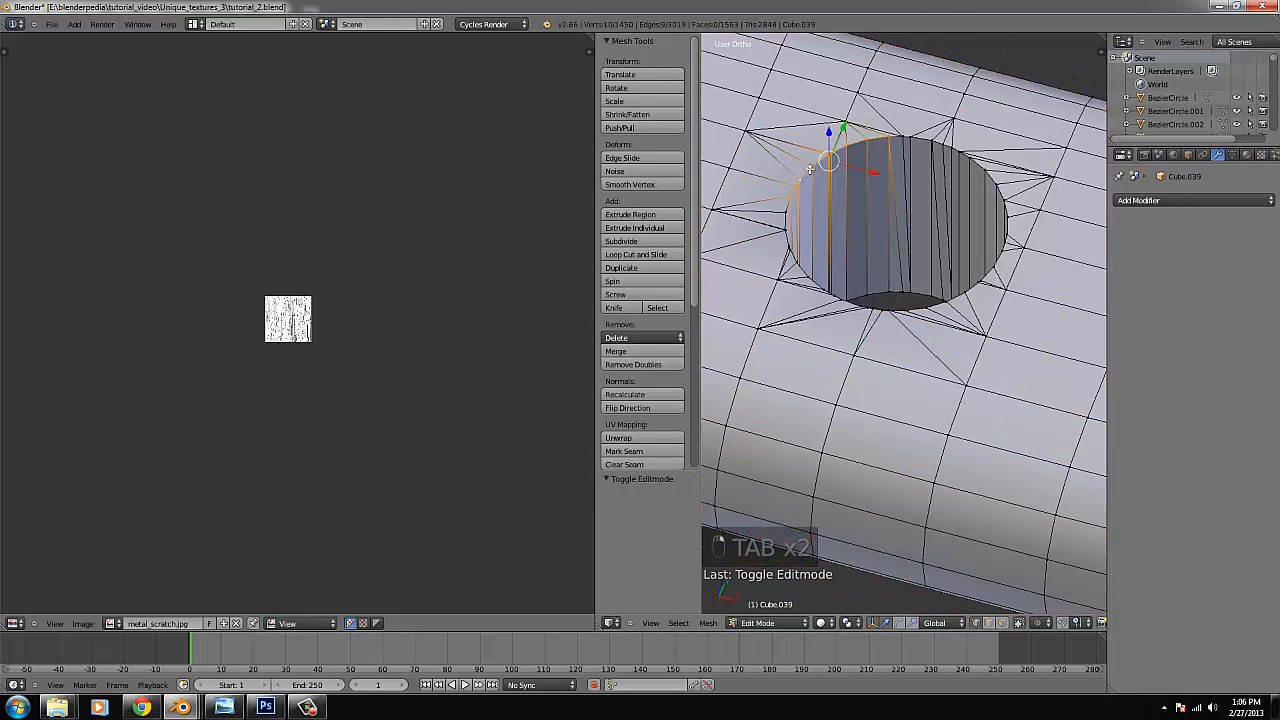
shift+right_click(904, 140)
shift+right_click(913, 139)
shift+right_click(933, 142)
shift+right_click(944, 144)
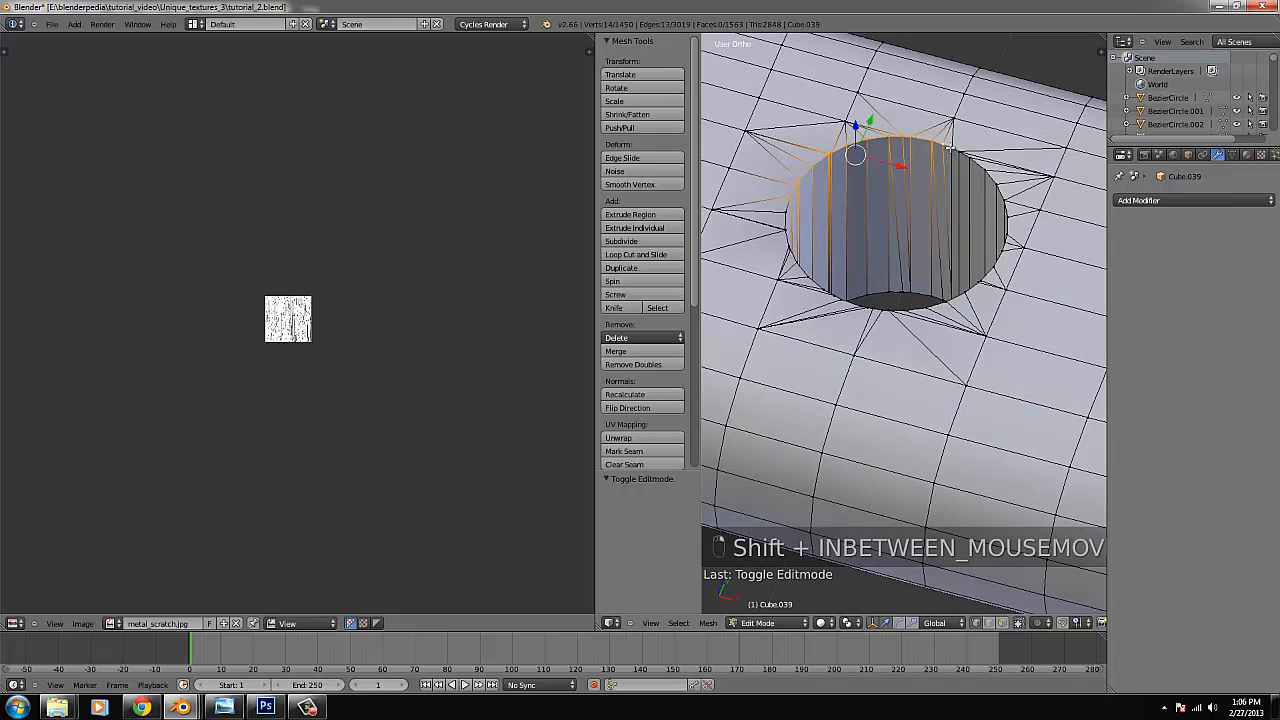
shift+right_click(952, 148)
shift+right_click(960, 153)
shift+right_click(968, 155)
shift+right_click(982, 168)
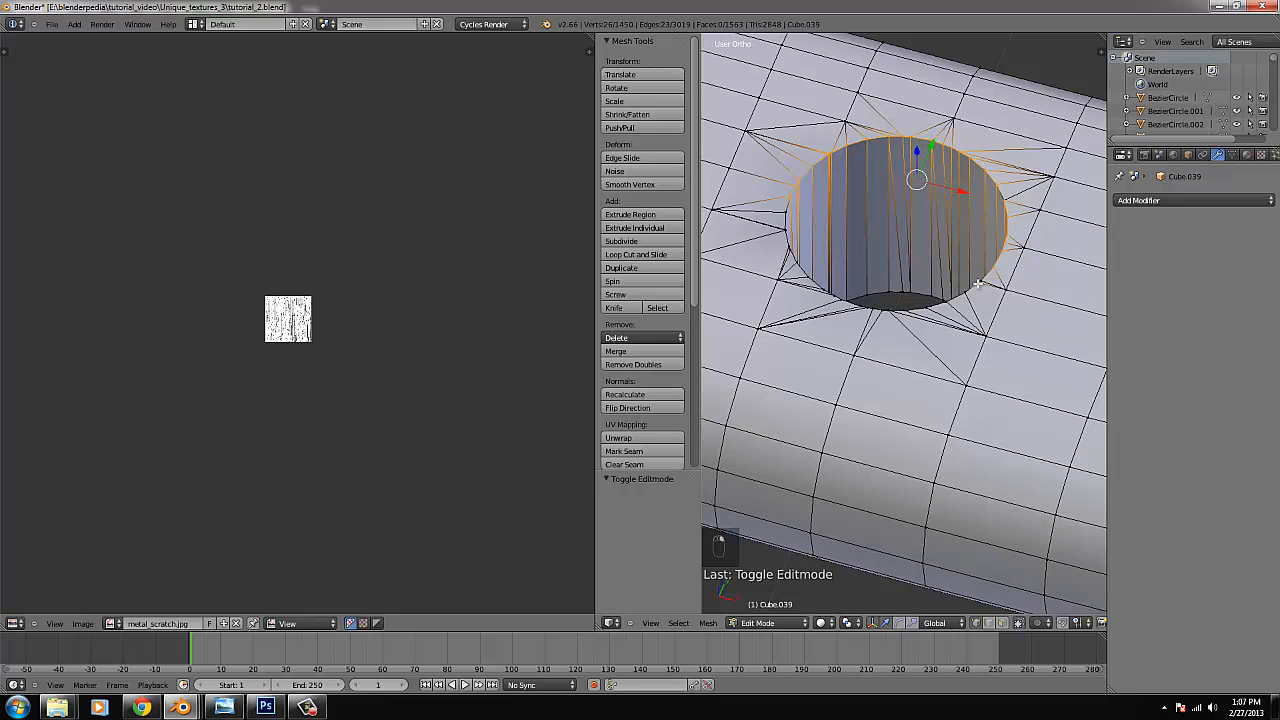
Complete the selection of the hole's upper rim with Circle Select, removing the surplus vertices inside the hole.
key(c)
mouse_move(966, 262)
mouse_down()
mouse_move(950, 235)
mouse_move(895, 225)
mouse_move(828, 278)
mouse_move(770, 235)
mouse_move(792, 207)
mouse_up()
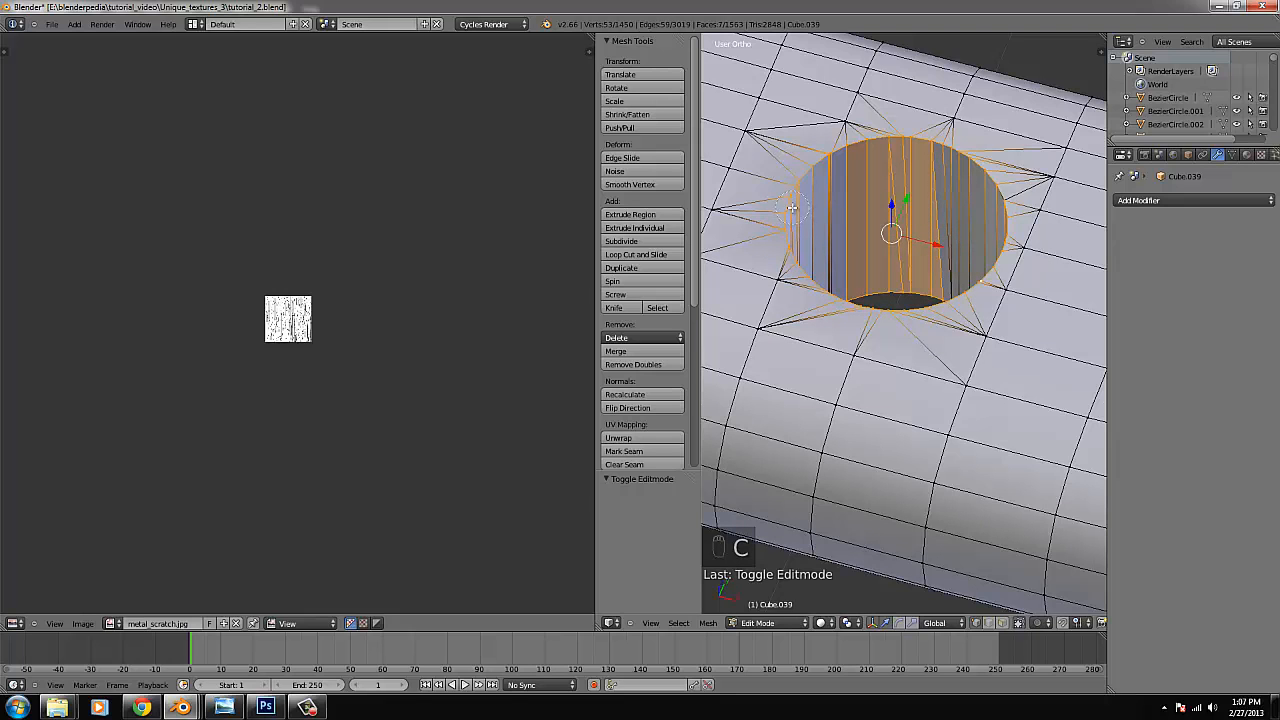
mouse_move(875, 268)
middle_down()
mouse_move(862, 283)
mouse_move(938, 264)
mouse_move(960, 274)
mouse_move(918, 336)
mouse_move(886, 346)
mouse_move(907, 417)
middle_up()
key(c)
right_click(962, 273)
key(c)
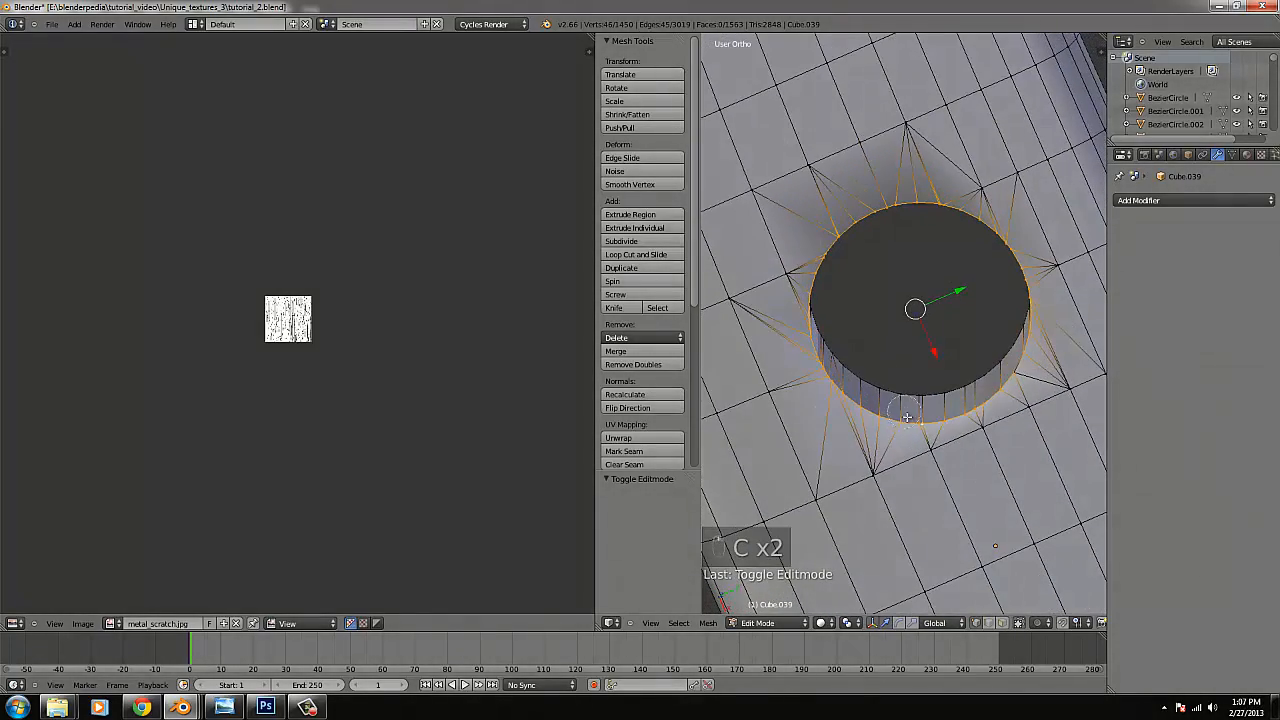
drag(932, 426, 1016, 392)
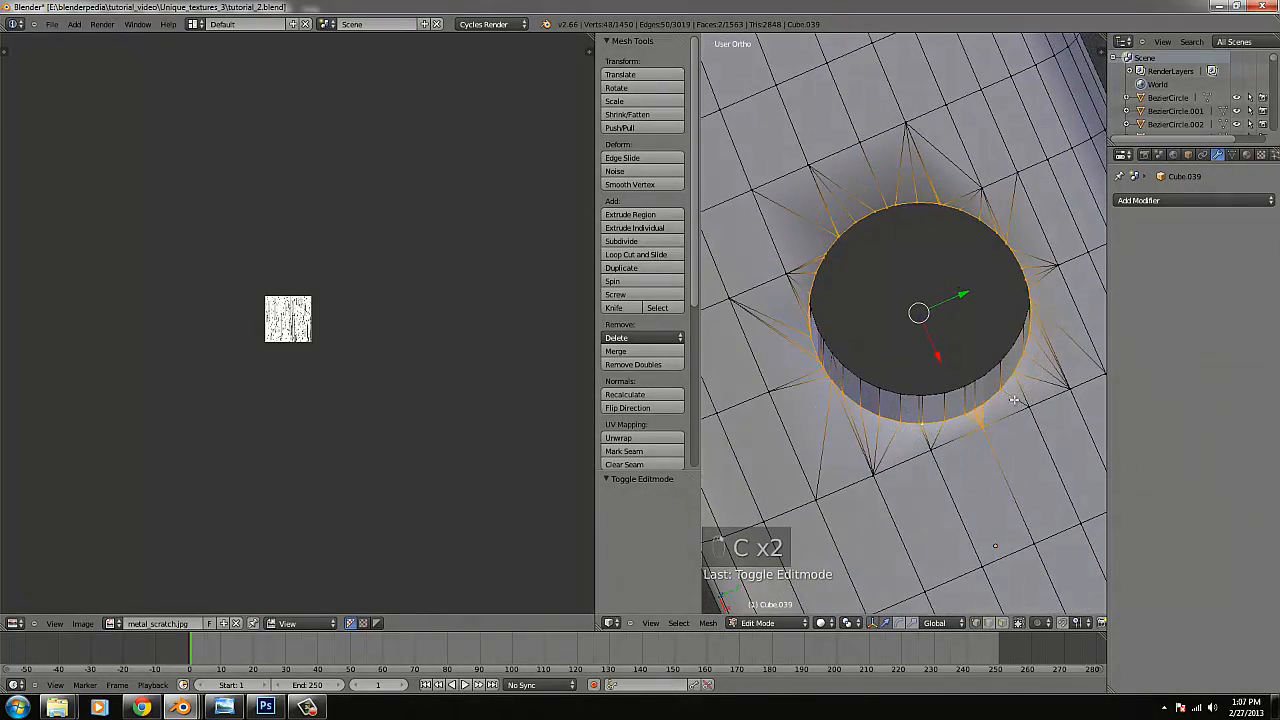
key(c)
middle_click(990, 428)
middle_drag(999, 421, 1040, 288)
key(c)
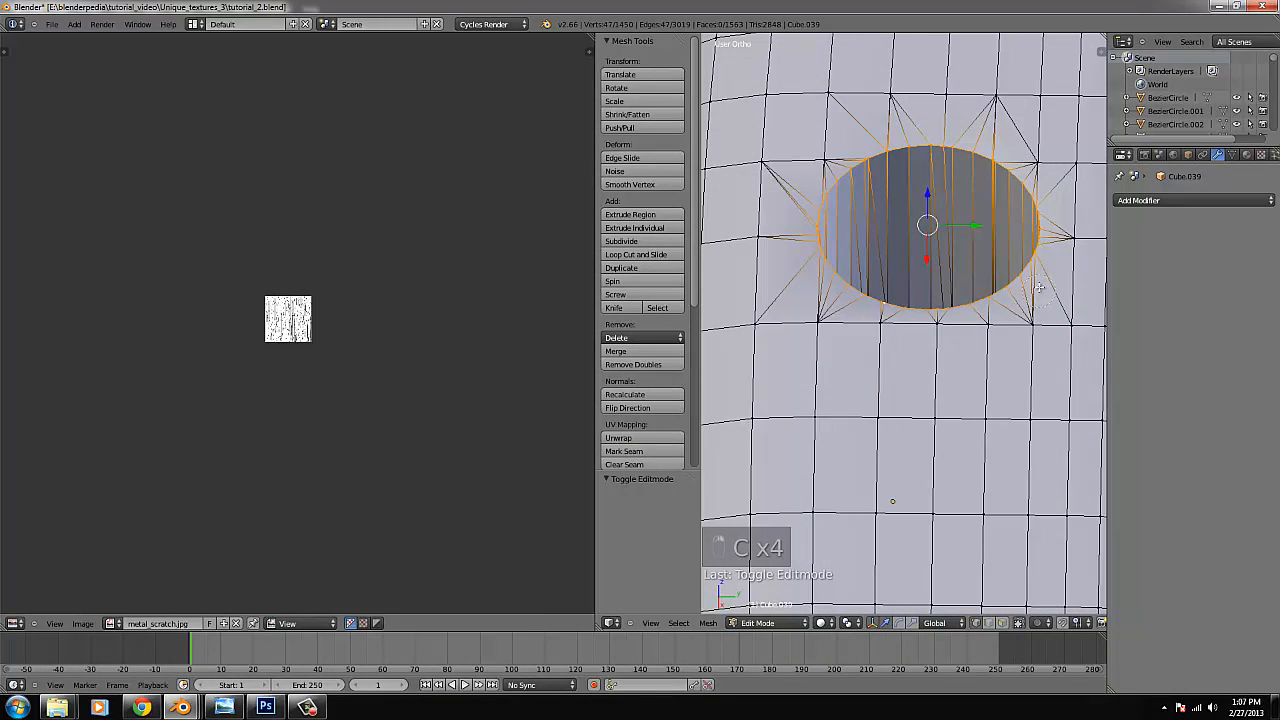
Fill the selected hole rim with a face and preview the handle briefly in Rendered viewport shading.
key(f)
key(Tab)
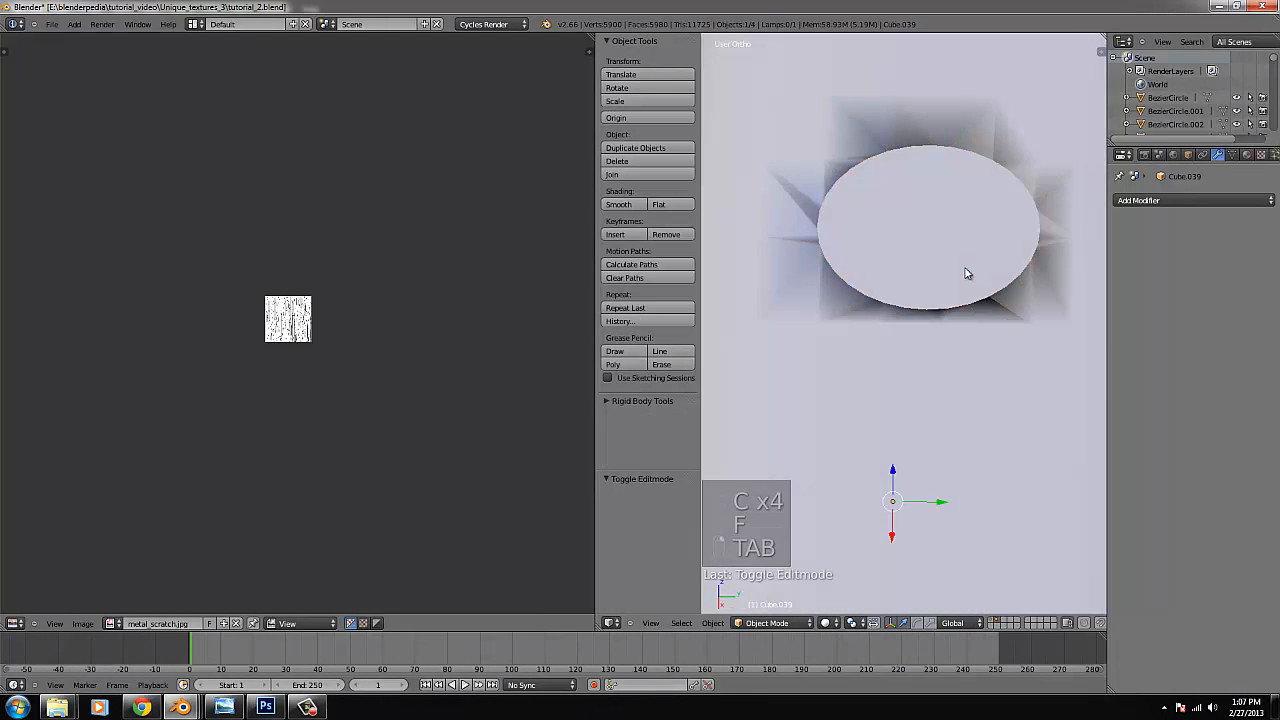
click(826, 623)
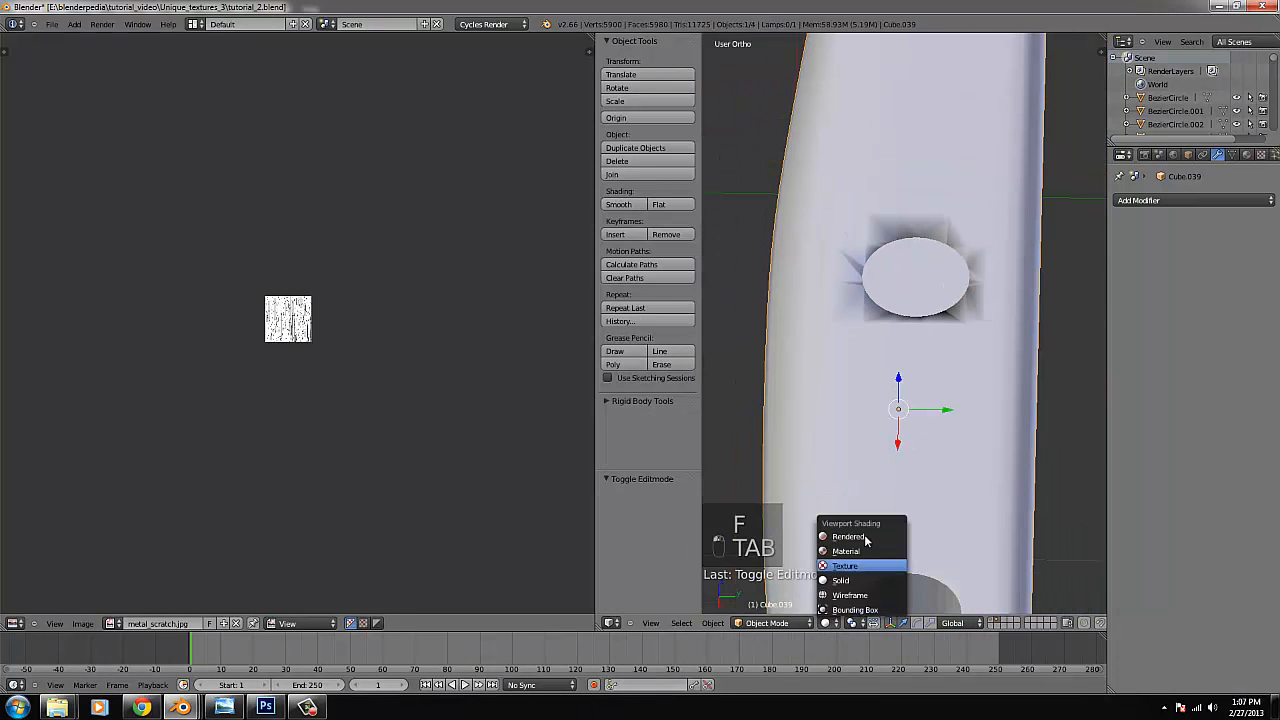
click(863, 534)
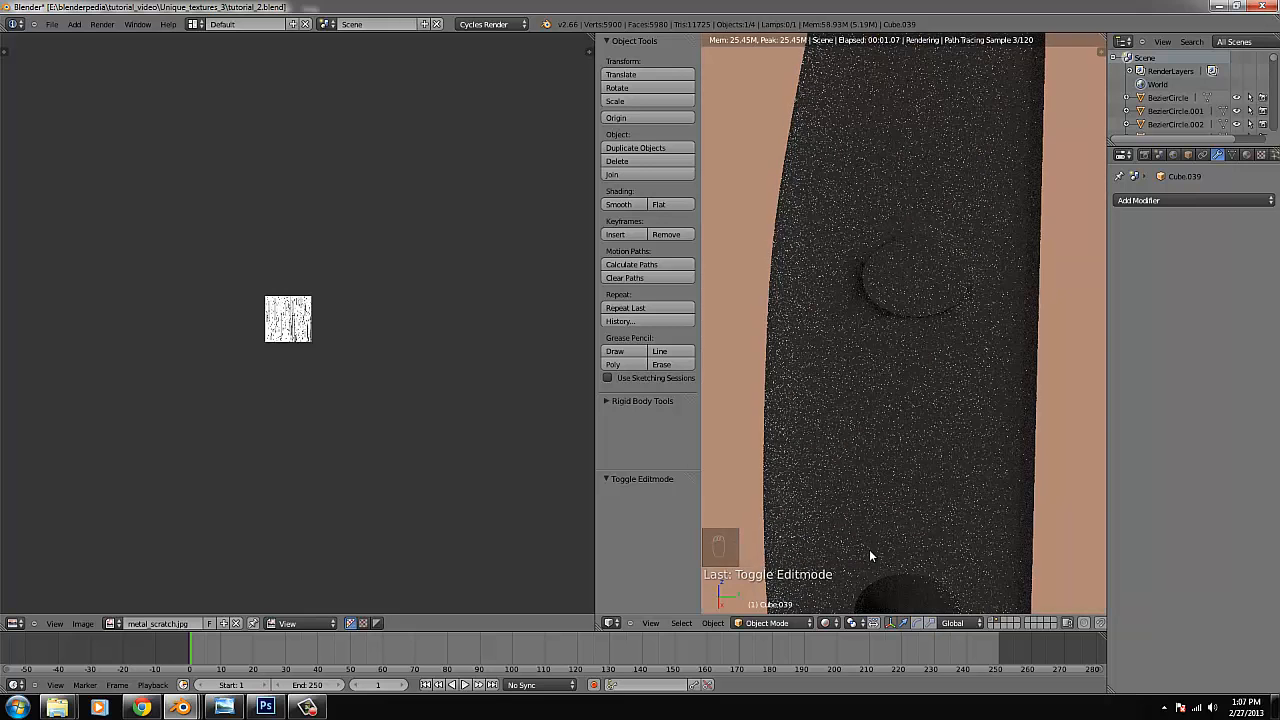
click(826, 623)
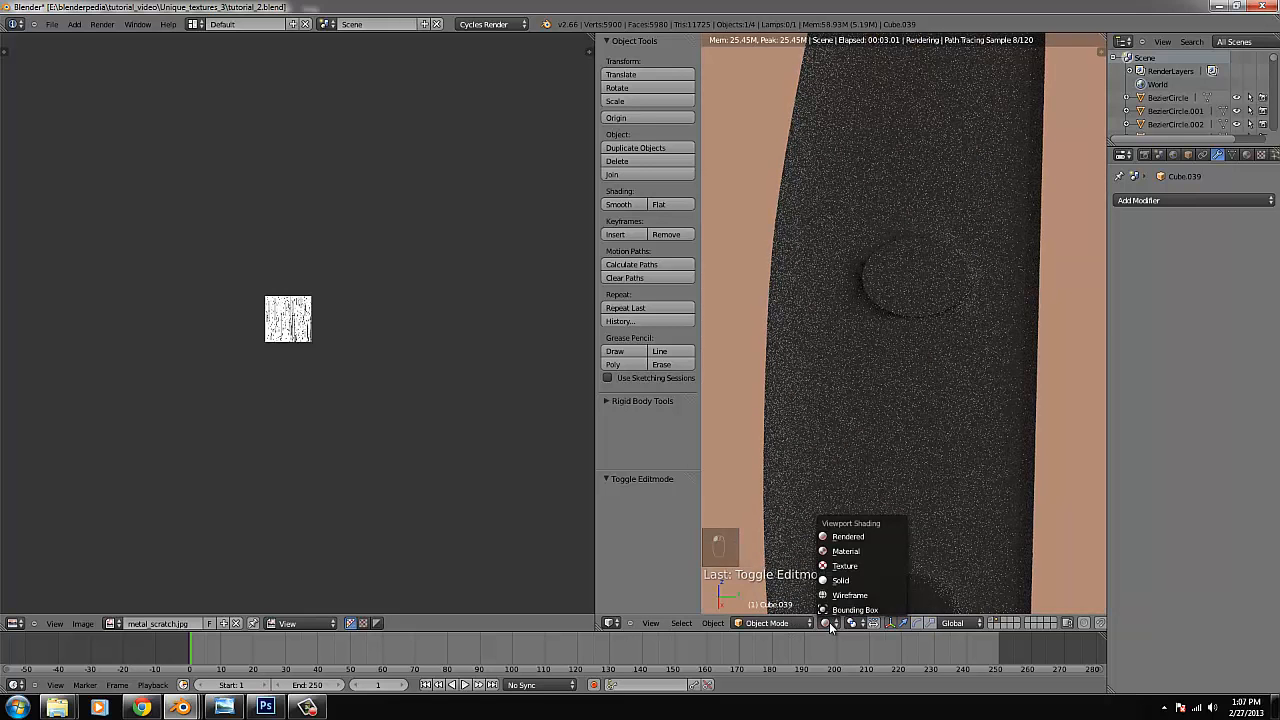
click(846, 588)
Select all geometry linked to the filled face, make the handle's normals consistent and return to Object mode.
mouse_move(868, 560)
middle_down()
mouse_move(958, 412)
mouse_move(957, 443)
mouse_move(947, 440)
middle_up()
key(Tab)
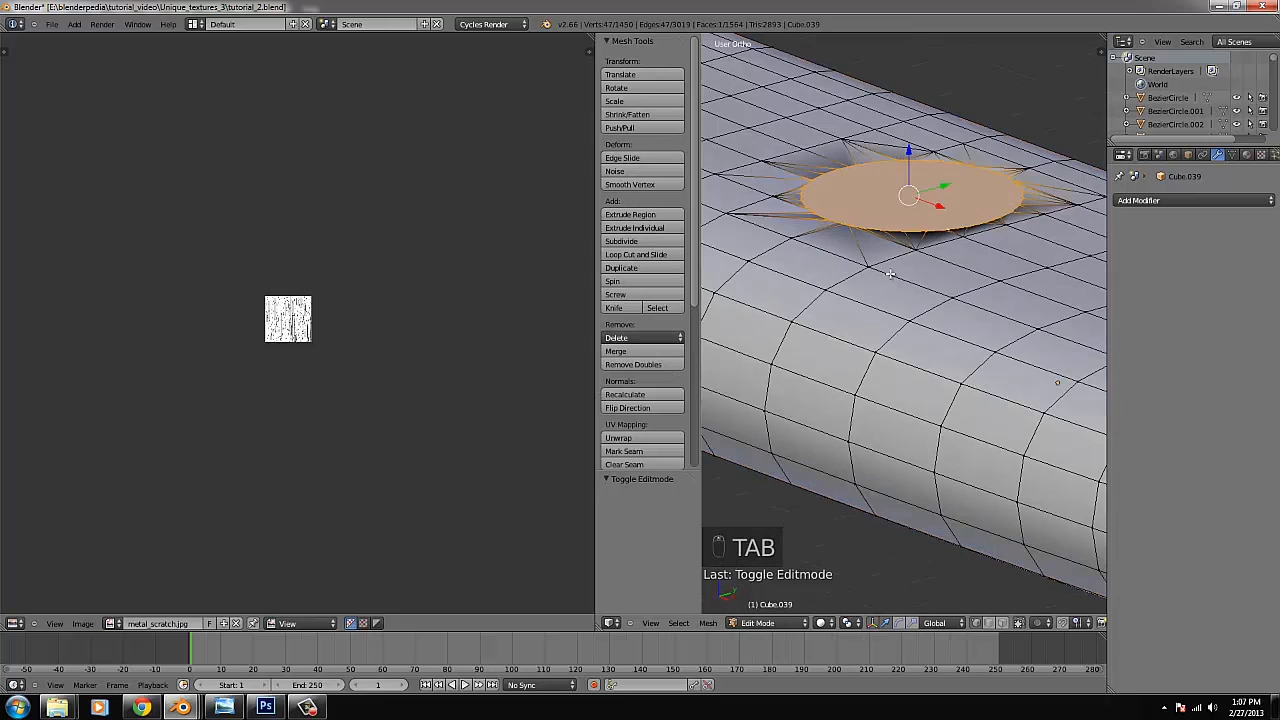
scroll(892, 265, down, 2)
key(ctrl+l)
key(ctrl+n)
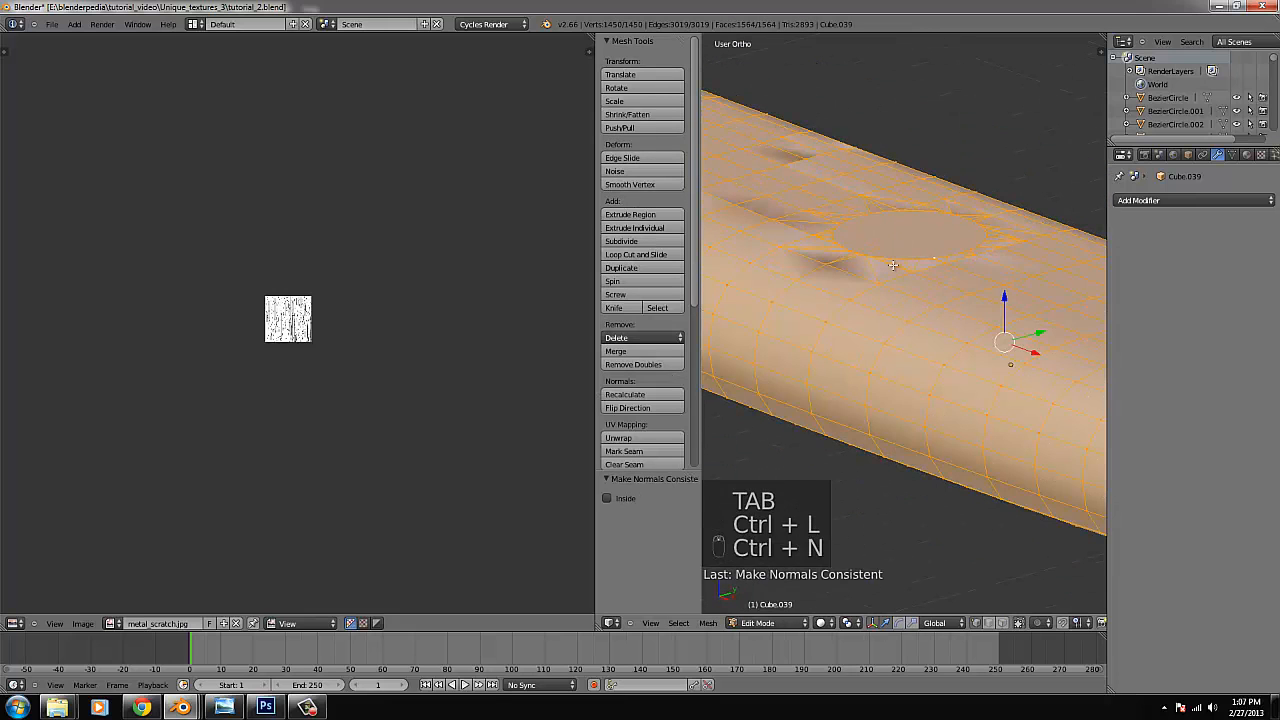
key(Tab)
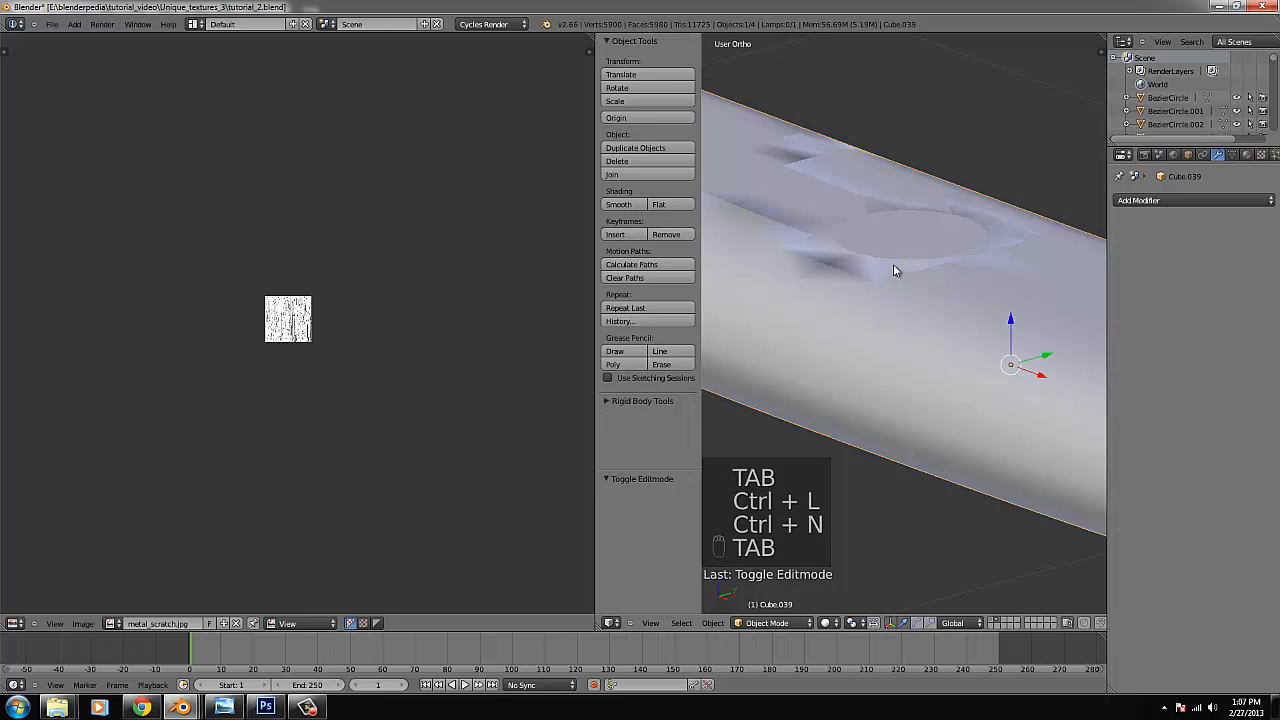
Check the shading around the filled hole in Rendered viewport mode and switch back to Solid.
click(826, 624)
click(848, 536)
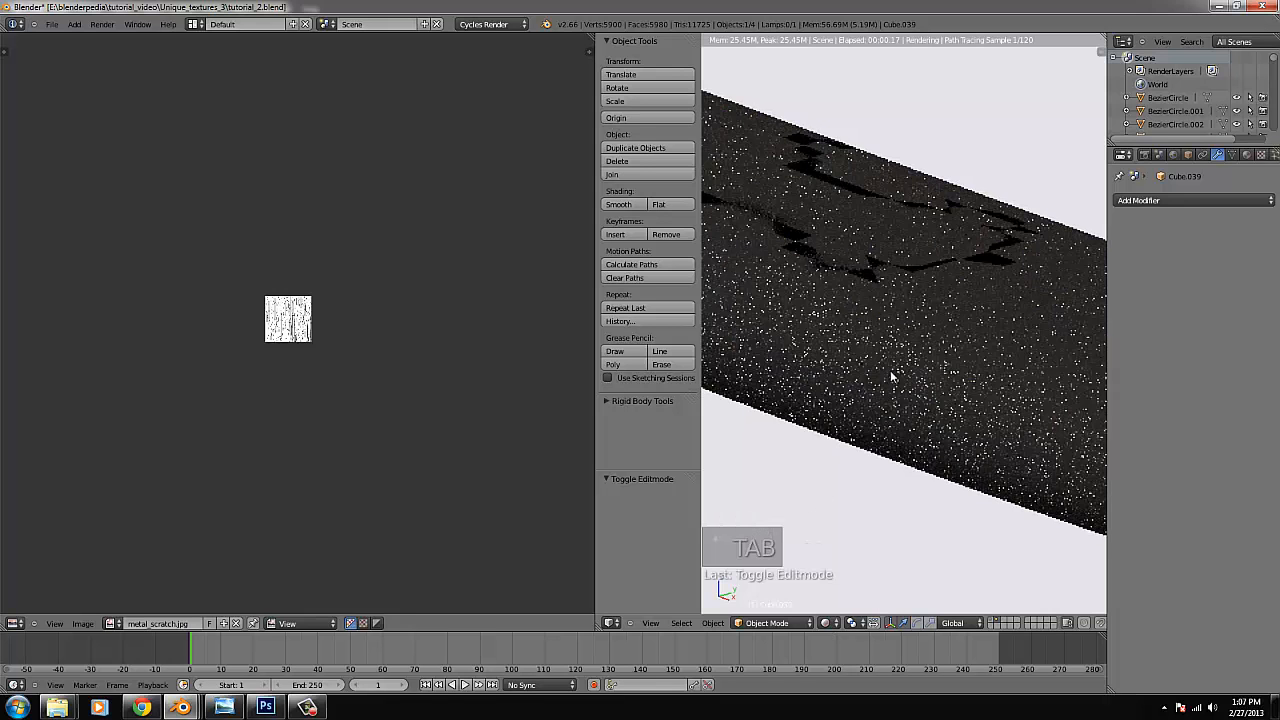
click(826, 624)
click(843, 581)
Undo the normals recalculation and the face filling the middle hole, and return to Object mode.
key(Tab)
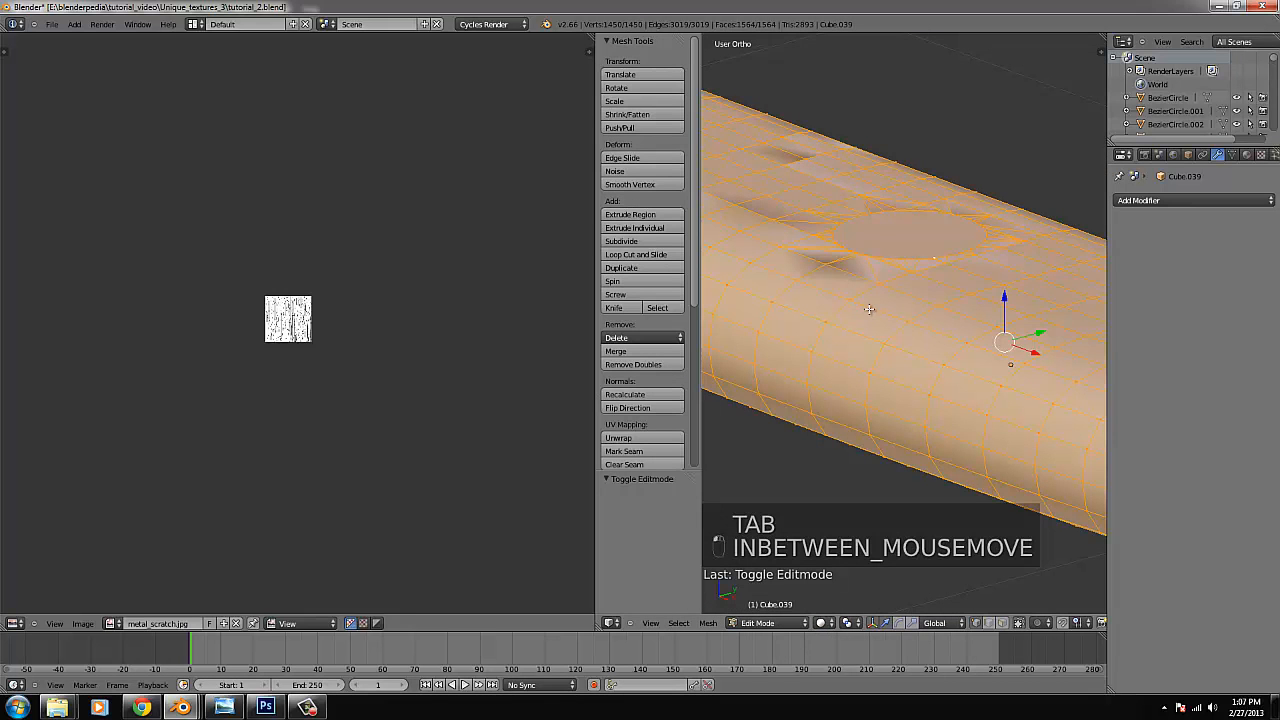
key(ctrl+z)
key(ctrl+z)
key(ctrl+z)
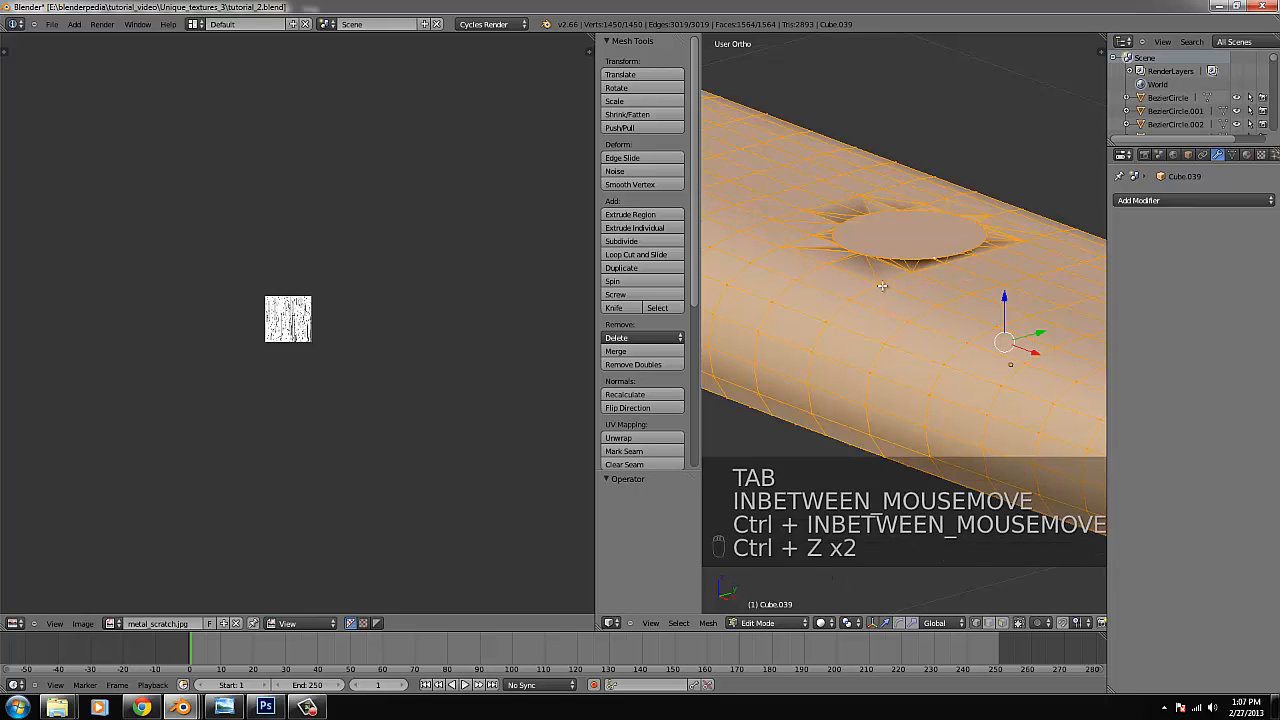
key(ctrl+z)
key(ctrl+z)
key(ctrl+z)
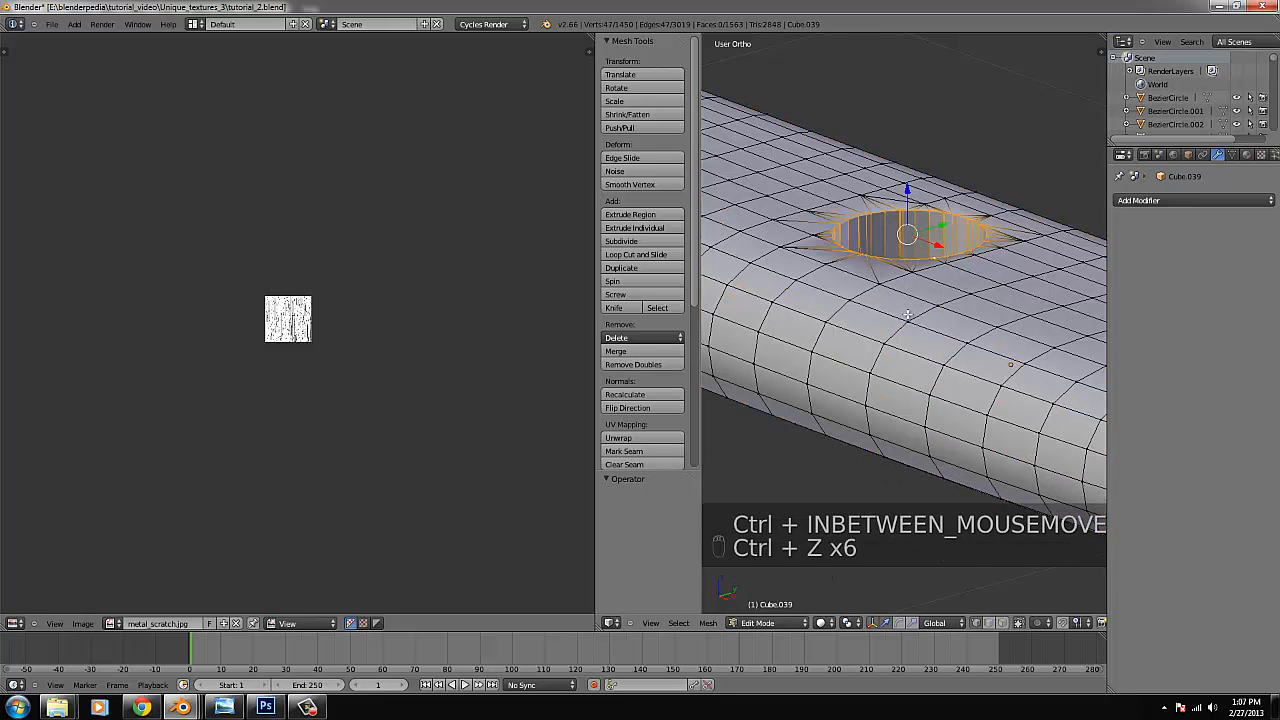
scroll(909, 314, up, 3)
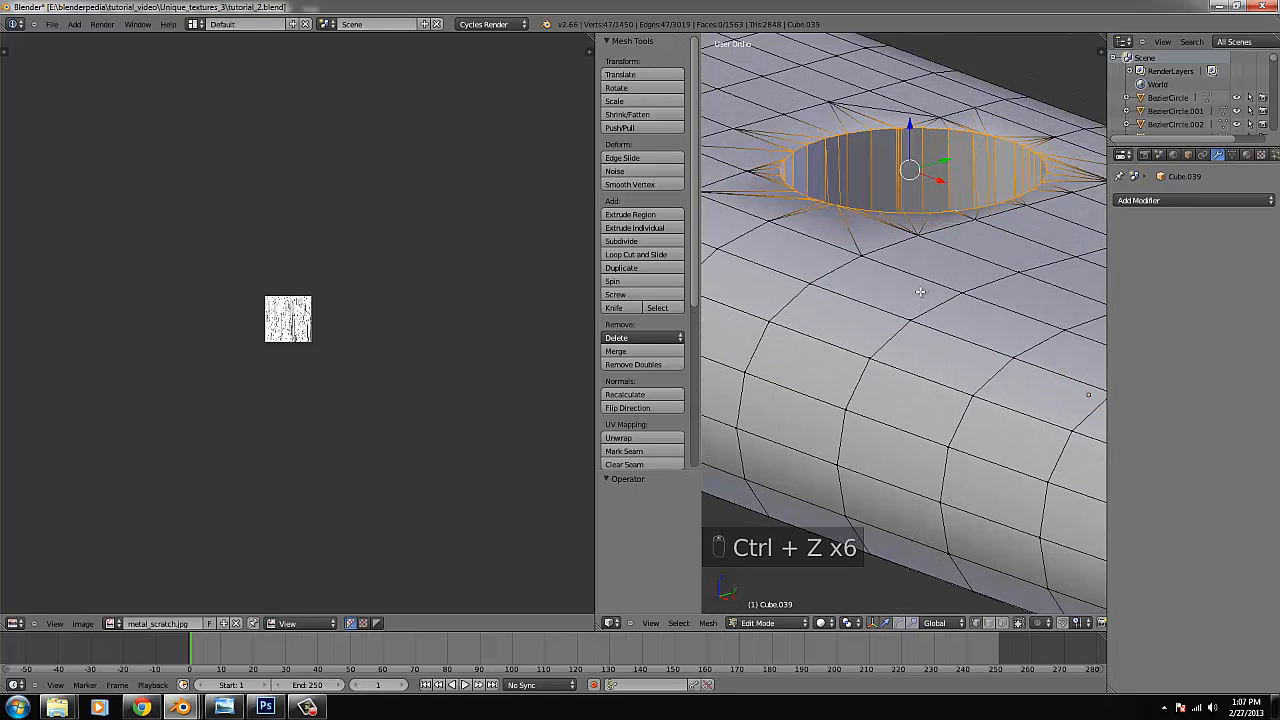
key(ctrl+z)
key(ctrl+z)
key(Tab)
scroll(920, 314, down, 3)
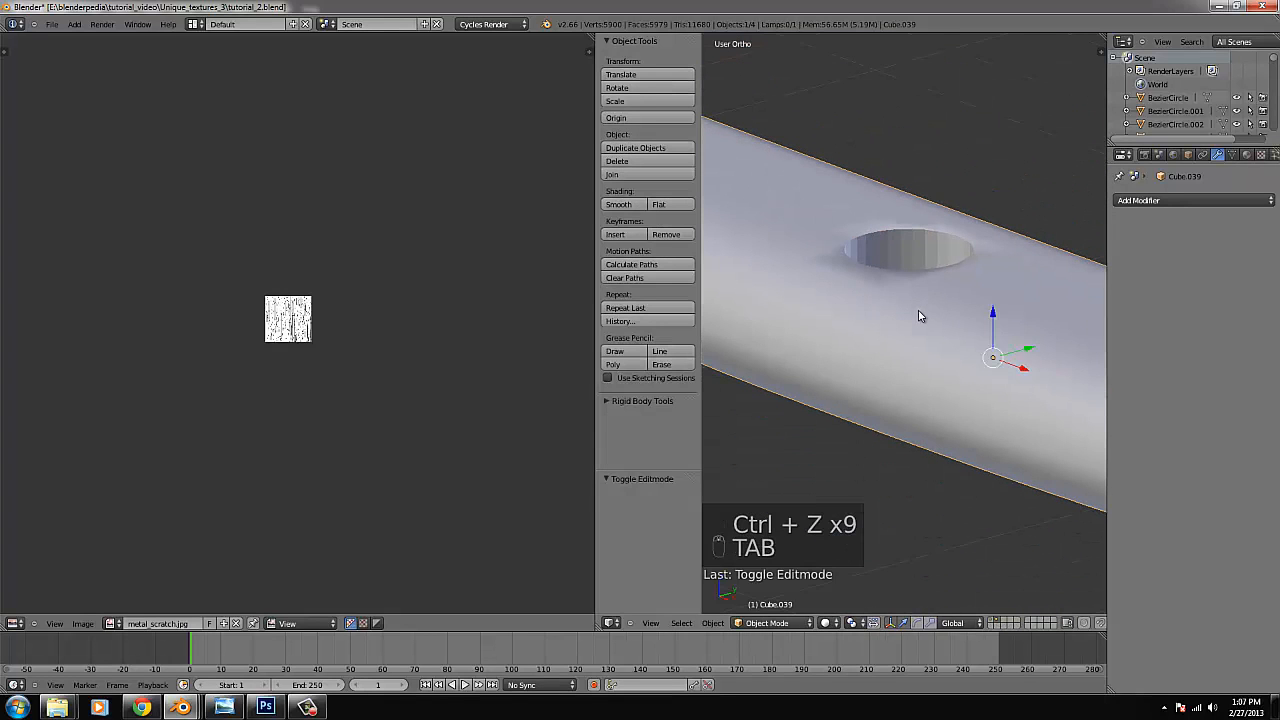
Preview the handle with the open hole in Rendered viewport shading and leave the preview again.
click(824, 623)
click(860, 535)
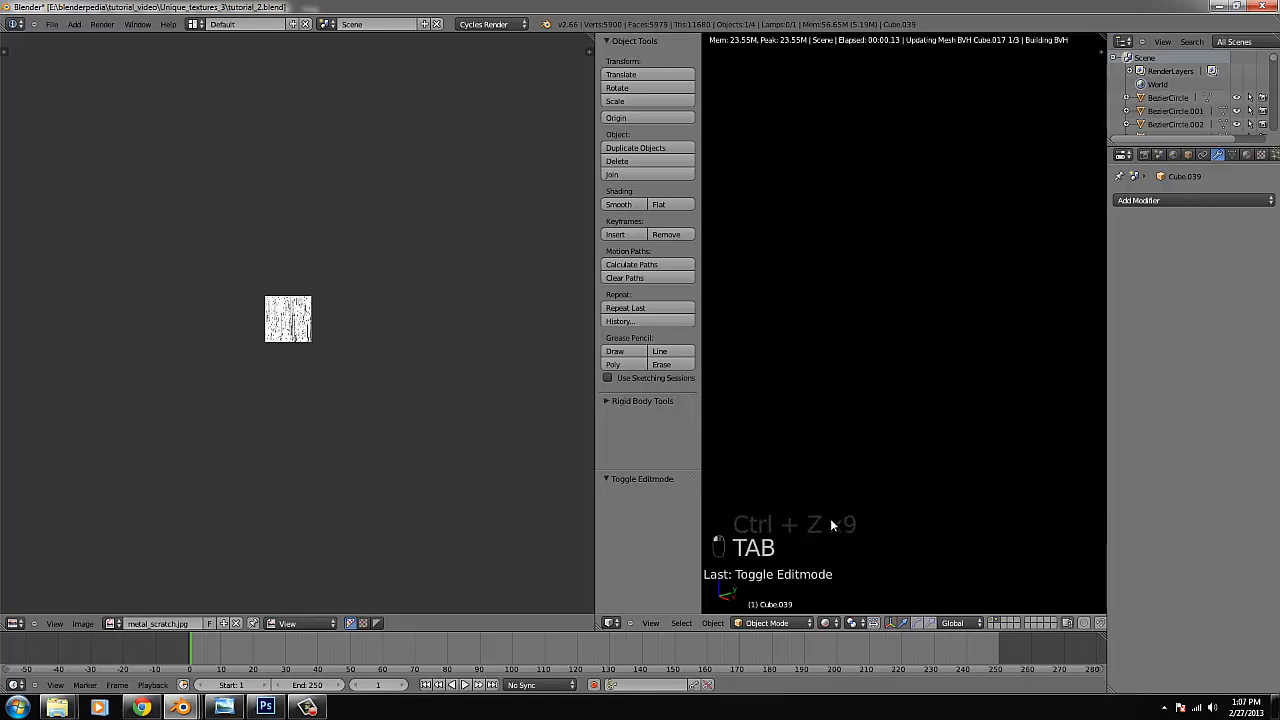
click(824, 623)
click(868, 536)
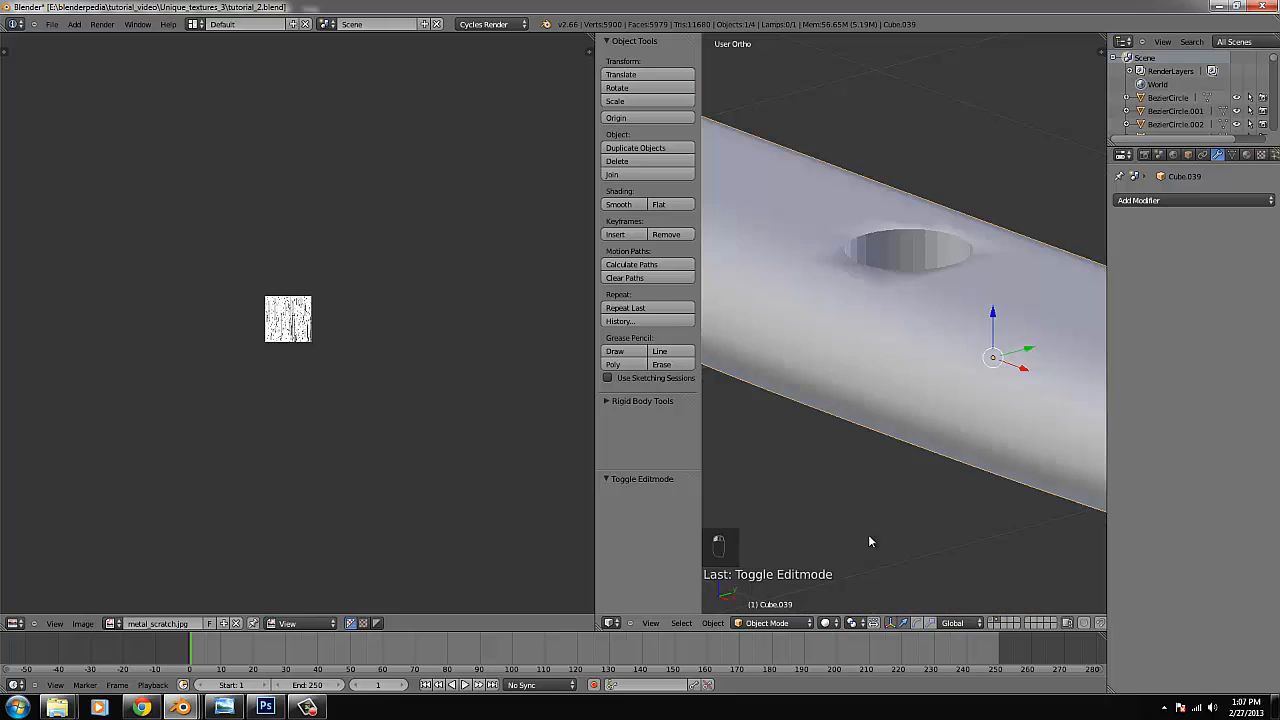
Undo the recent edge selections around the middle hole's rim in Edit mode and return to Object mode.
key(Tab)
key(ctrl+z)
key(ctrl+z)
key(ctrl+z)
key(ctrl+z)
key(ctrl+z)
key(ctrl+z)
key(ctrl+z)
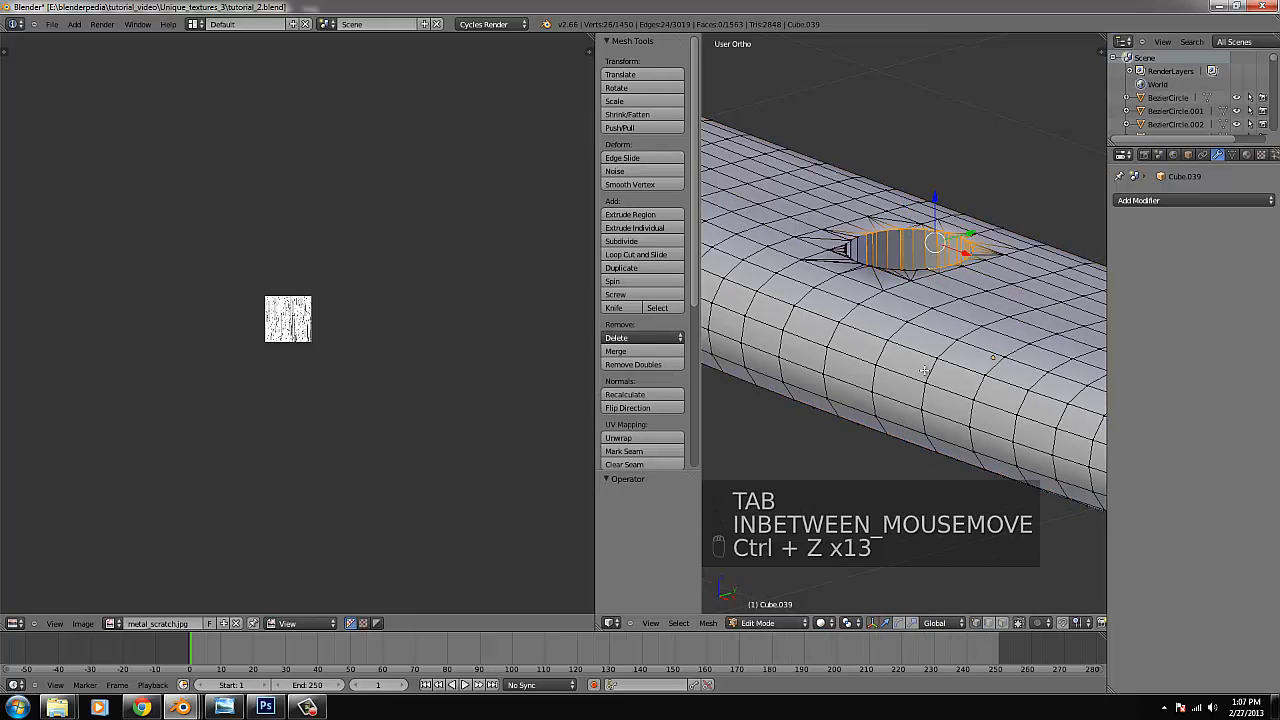
key(Tab)
Undo the handle edits back to before the "cut" object was deleted.
key(ctrl+z)
key(ctrl+z)
key(ctrl+z)
key(ctrl+z)
key(ctrl+z)
key(ctrl+z)
key(ctrl+z)
key(ctrl+z)
key(ctrl+z)
key(ctrl+z)
key(ctrl+z)
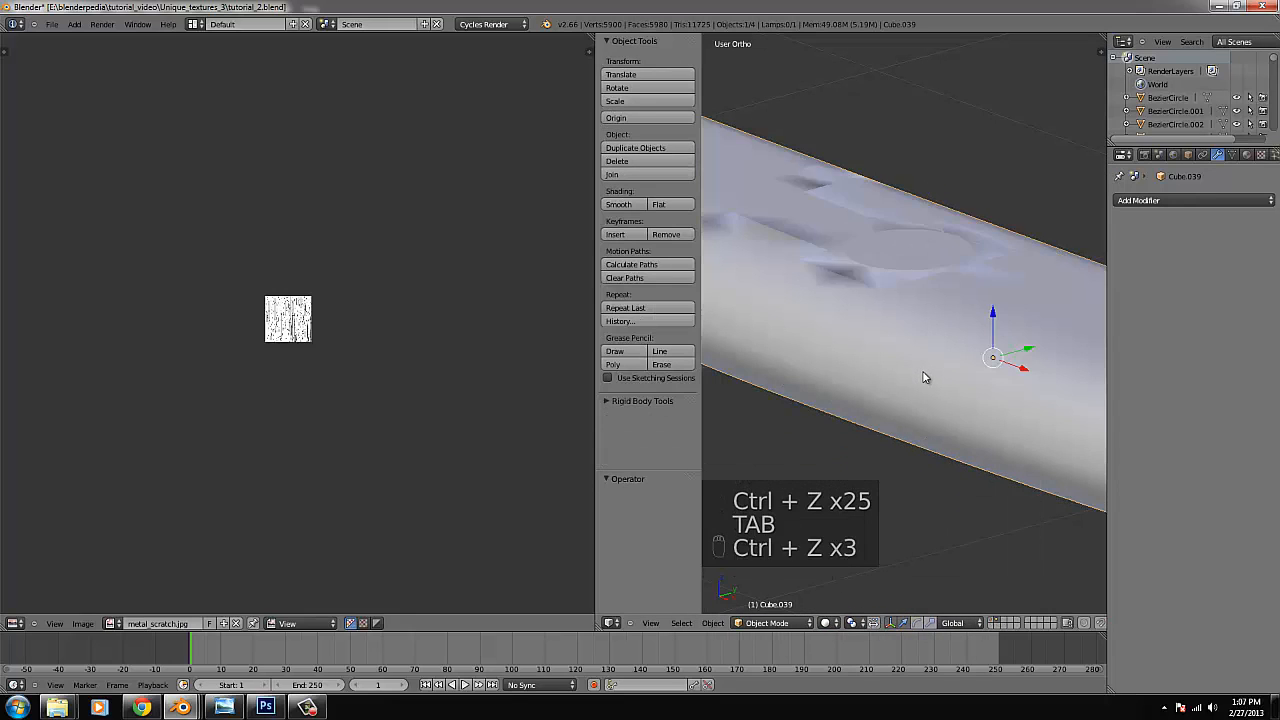
key(ctrl+z)
key(ctrl+z)
key(ctrl+z)
key(ctrl+z)
key(ctrl+z)
key(ctrl+z)
key(ctrl+z)
key(ctrl+z)
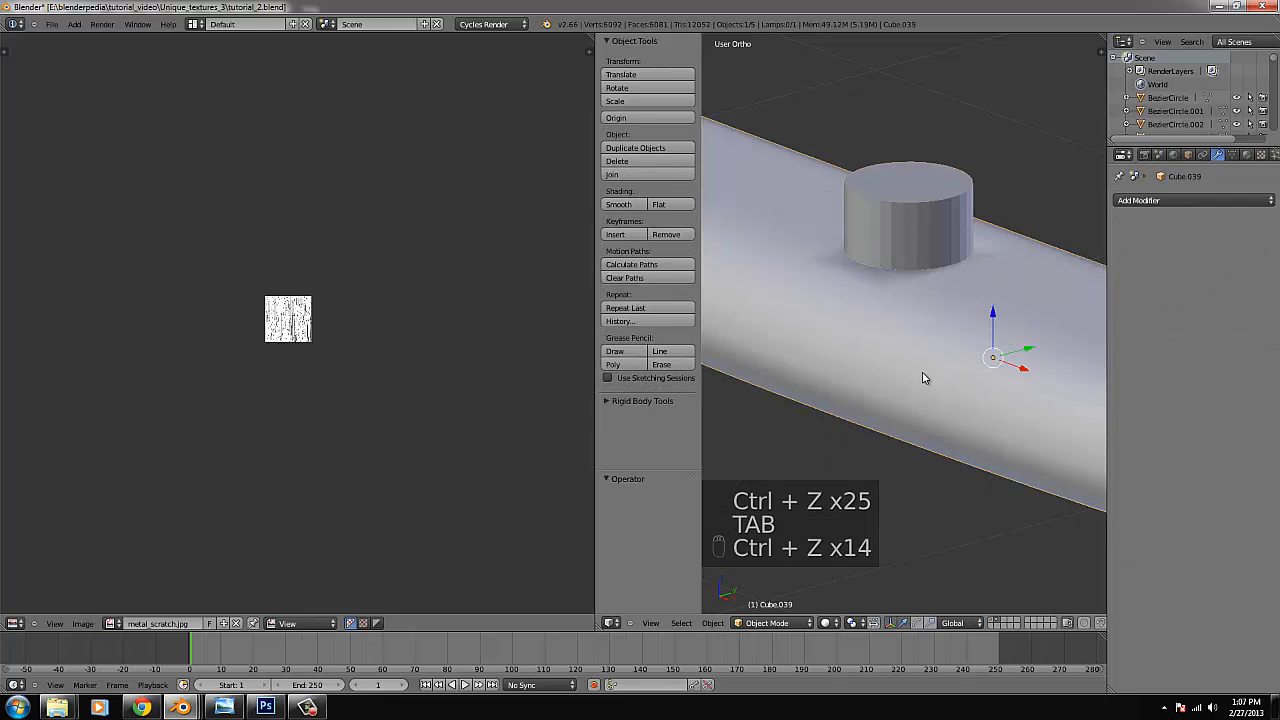
Undo the applied Boolean Difference and the addition of the Boolean modifier on the handle.
key(ctrl+z)
key(ctrl+z)
key(ctrl+z)
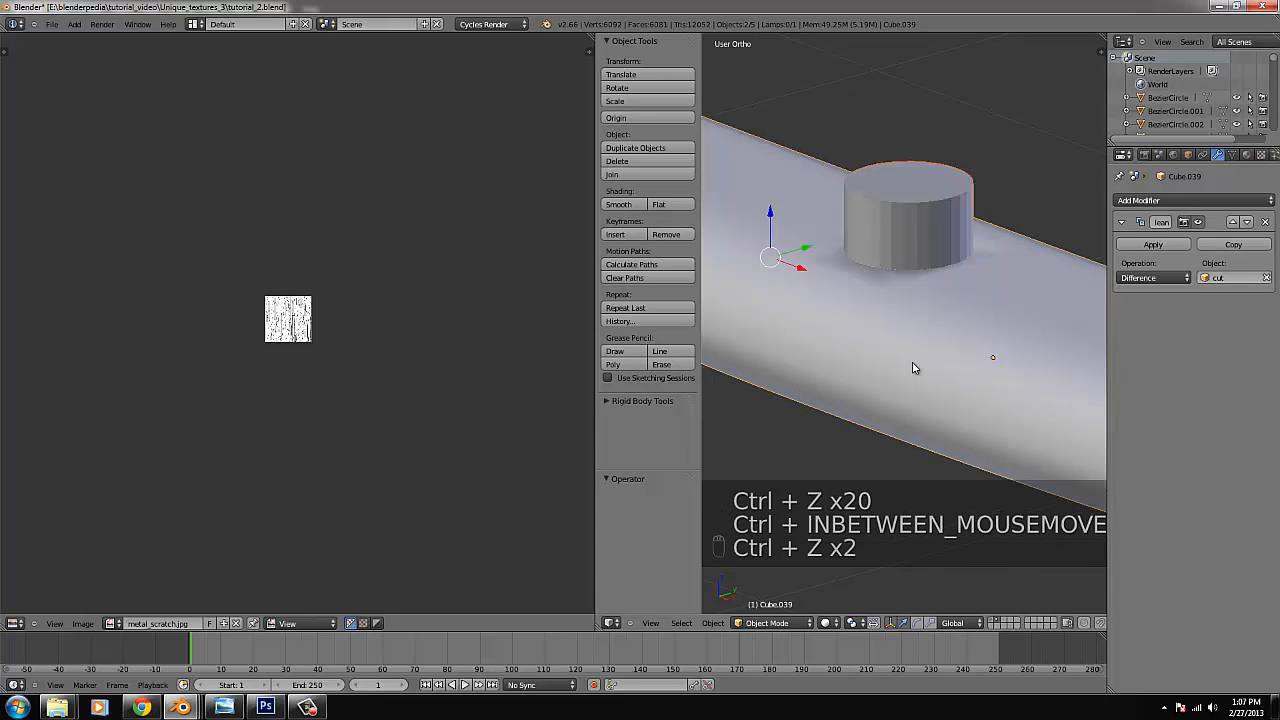
key(ctrl+z)
key(ctrl+z)
key(ctrl+z)
key(ctrl+z)
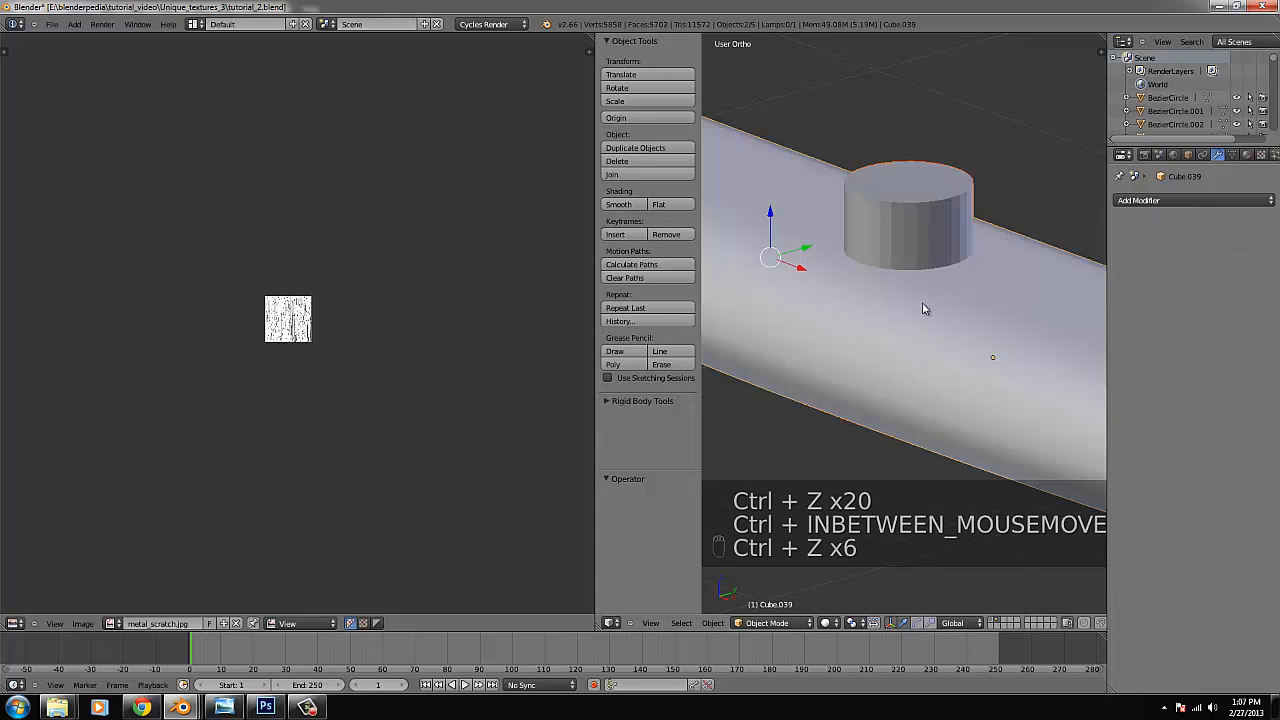
Delete the "cut" cylinder object from the scene, keeping the handle, and look over the whole knife.
key(x)
click(907, 231)
scroll(900, 270, down, 5)
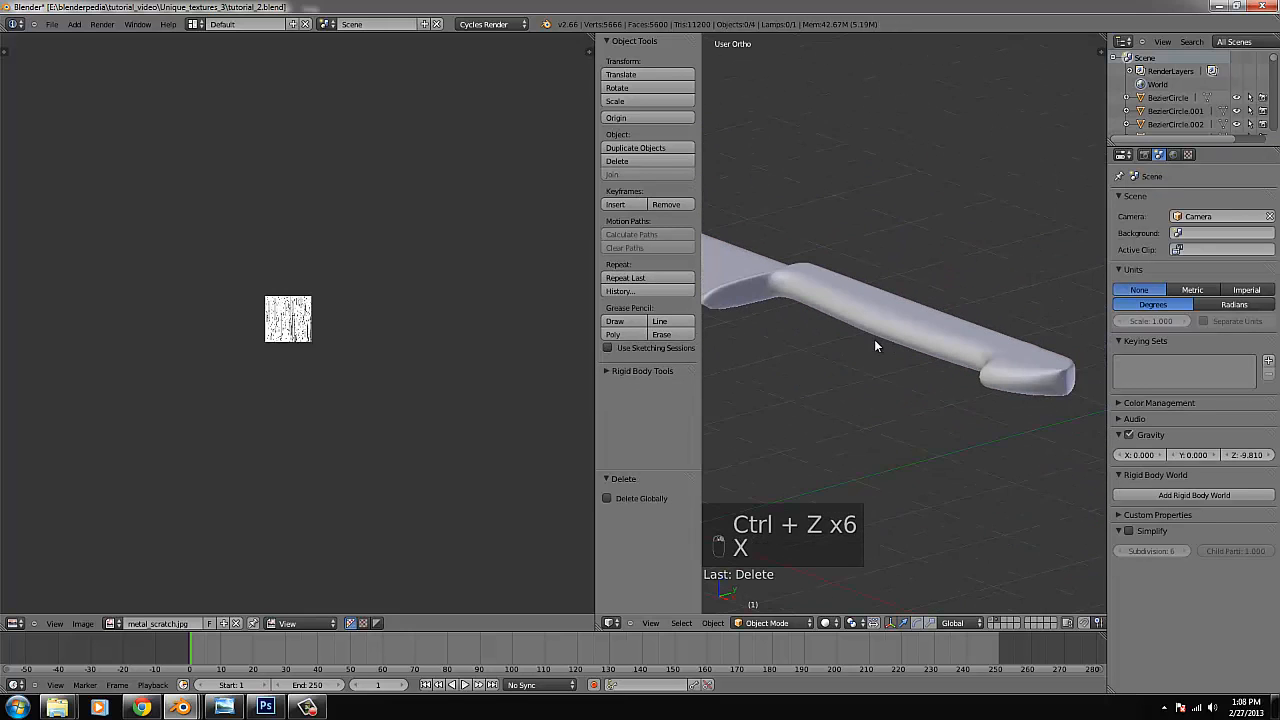
middle_drag(934, 409, 973, 386)
scroll(975, 400, up, 4)
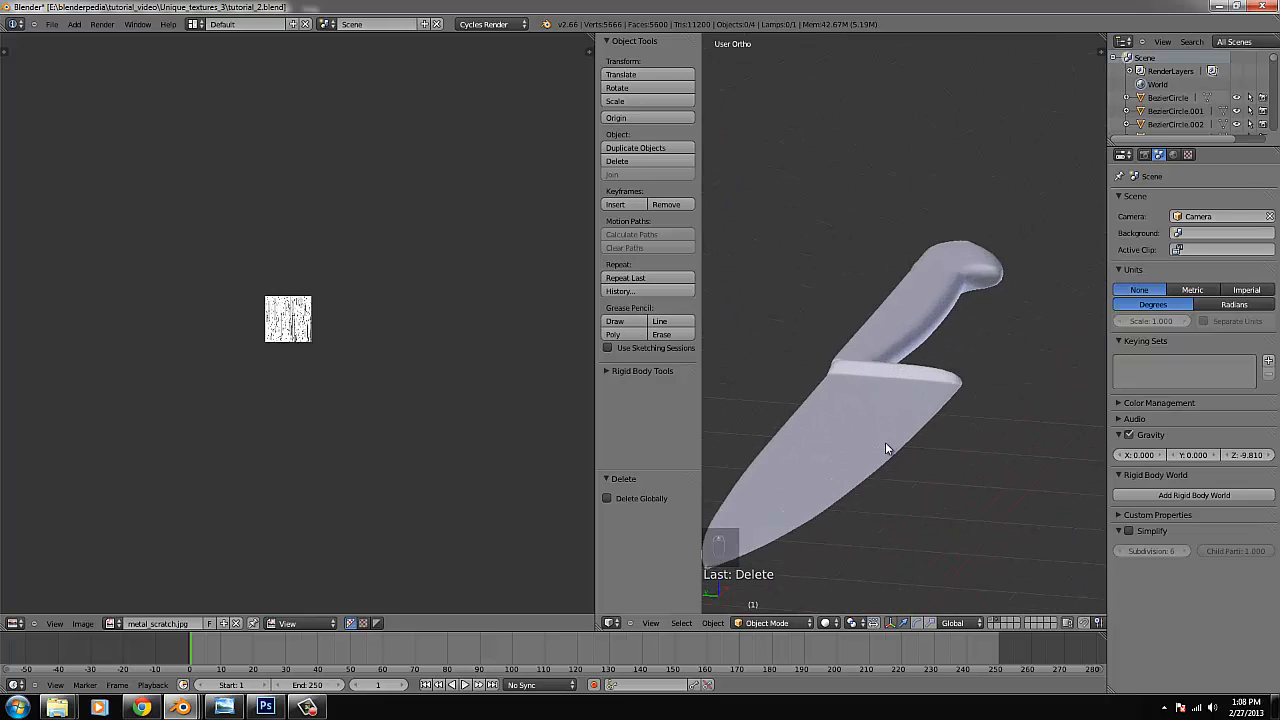